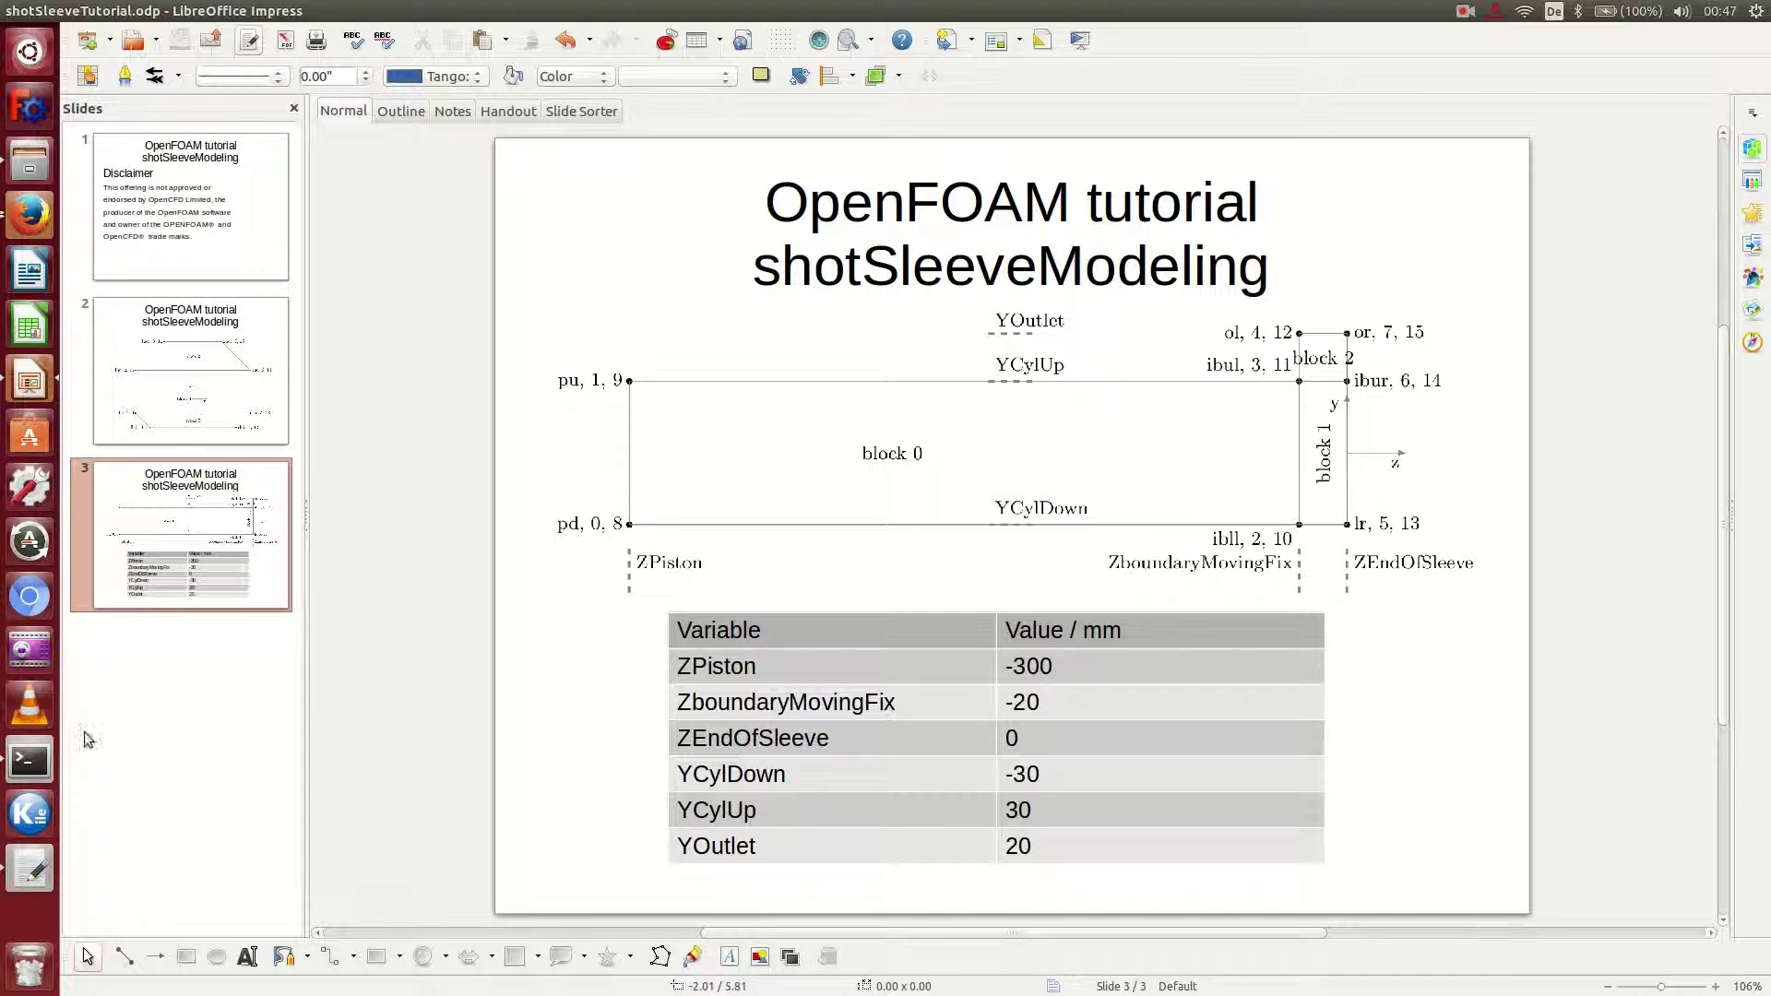
# Switch from Impress to the terminal showing the finished shotSleeveTutorial solver run.
pyautogui.click(30, 760)
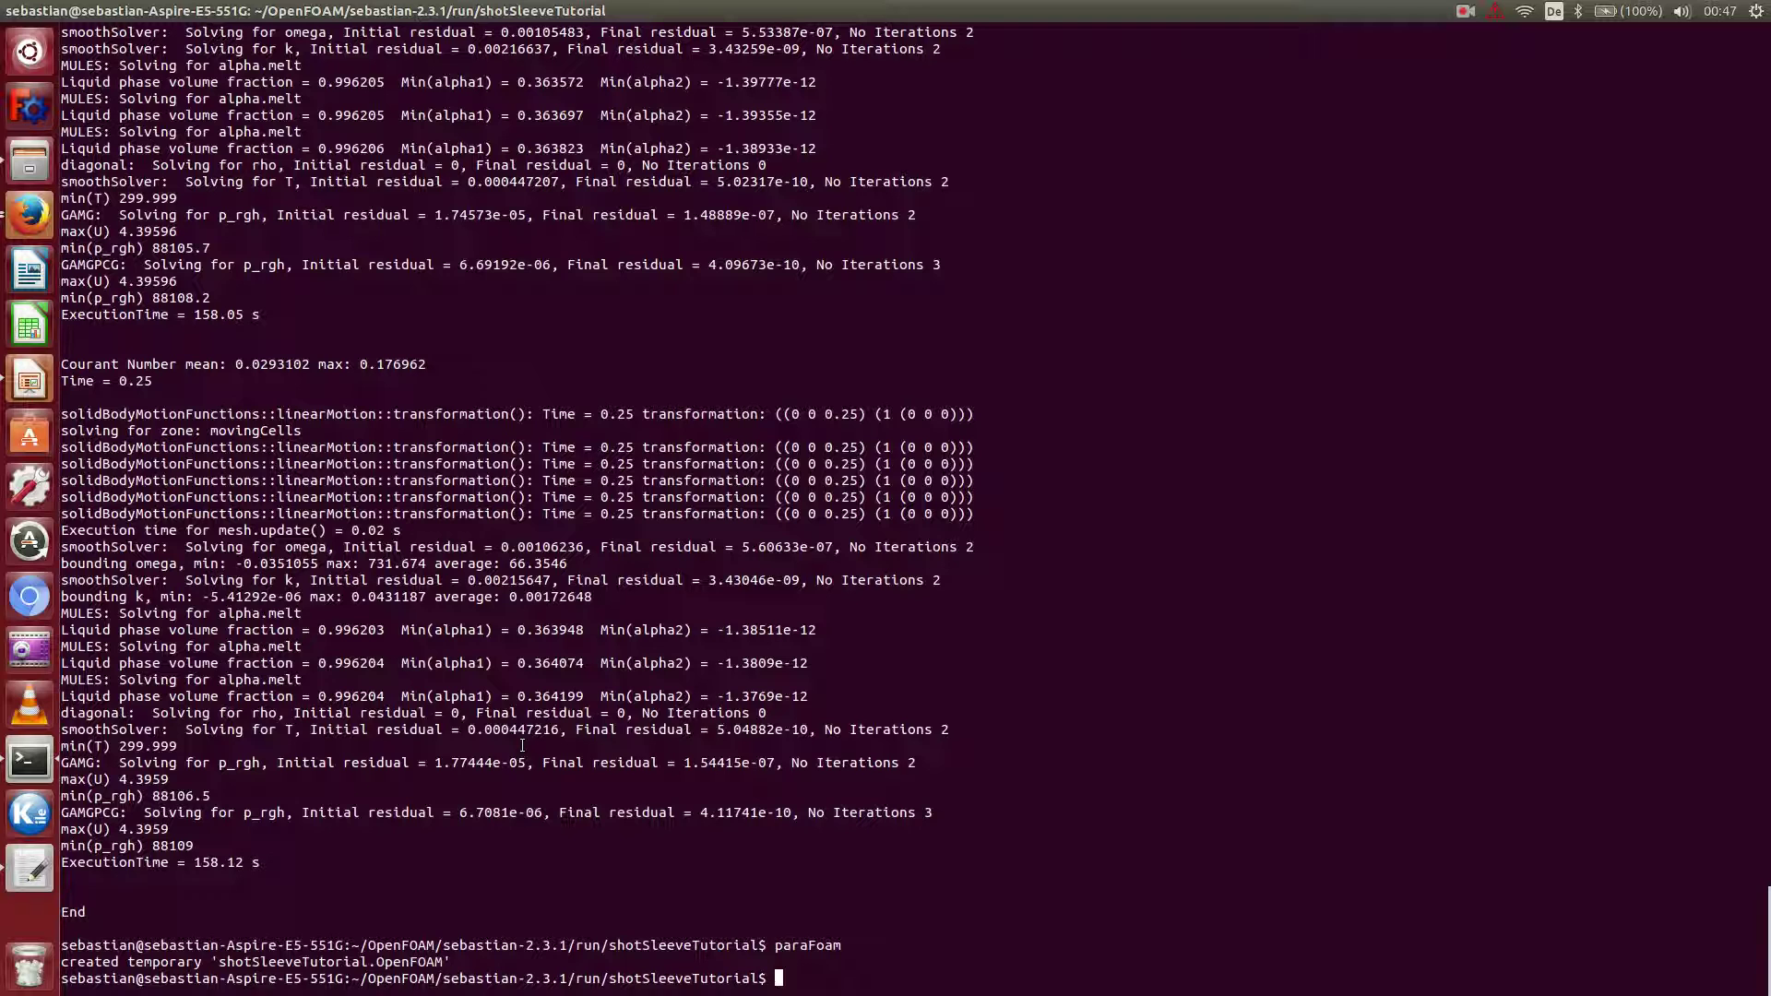
# Open the case's system/controlDict in gedit from the terminal.
pyautogui.write('gedit system/con')
pyautogui.press('Tab')
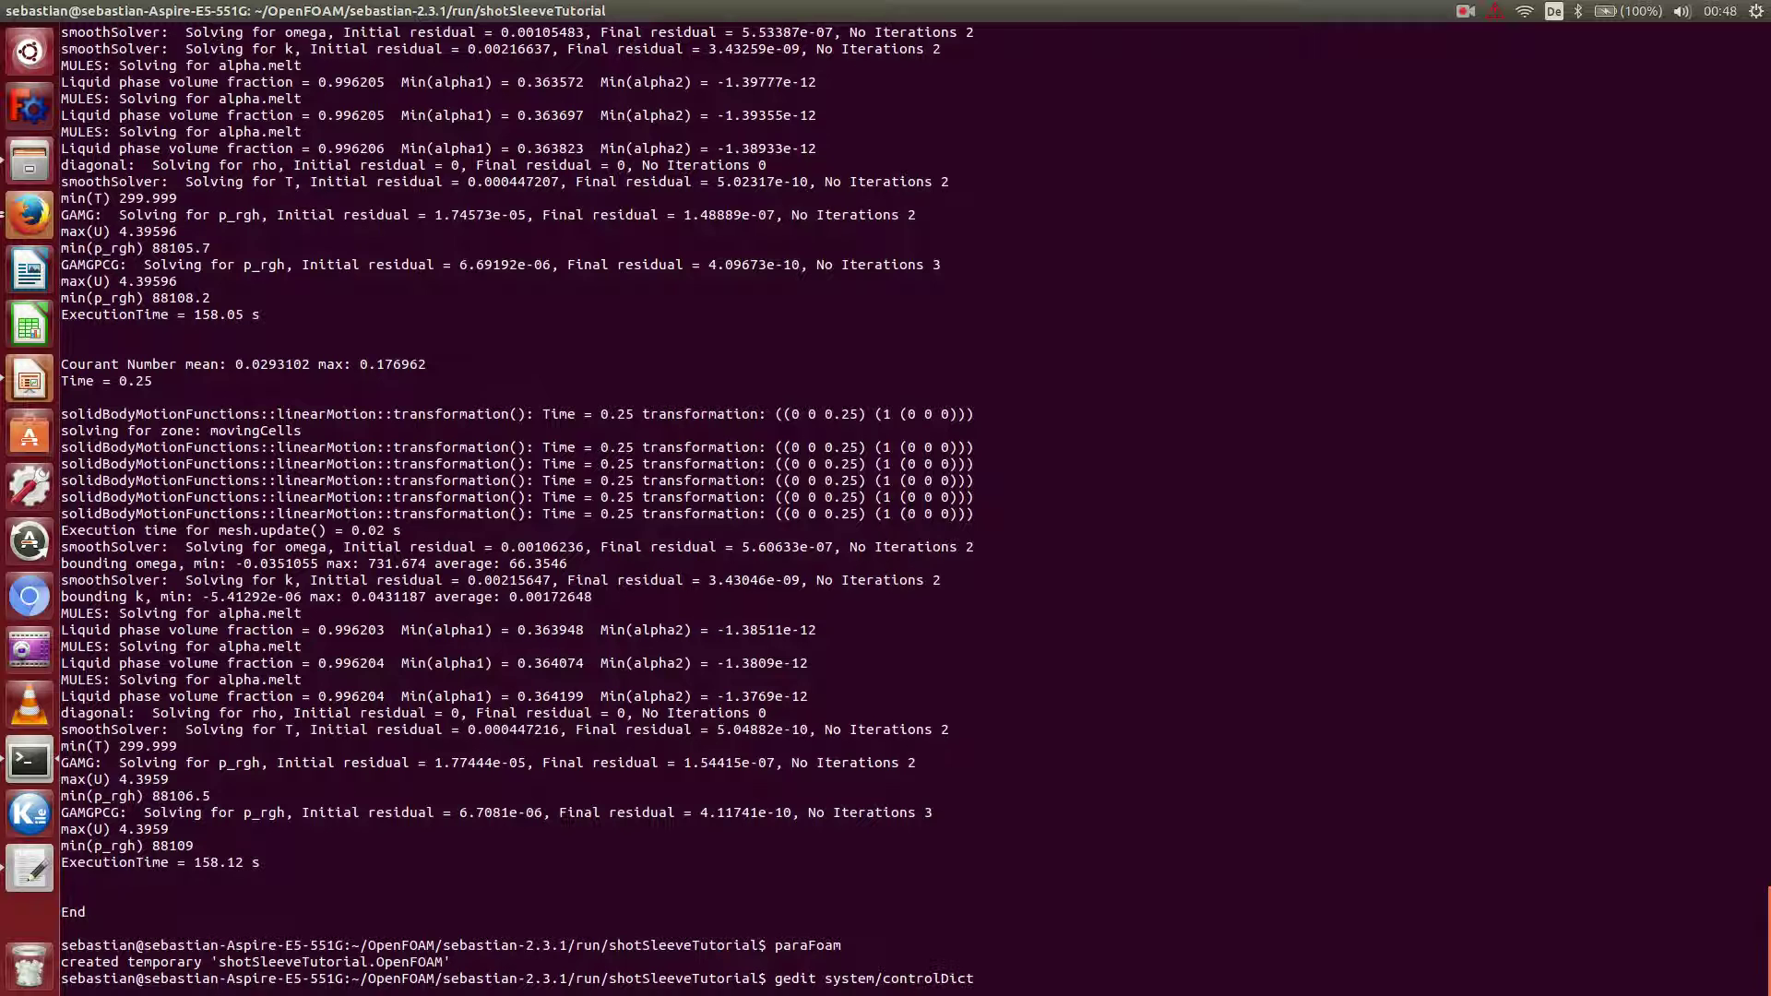
pyautogui.press('Return')
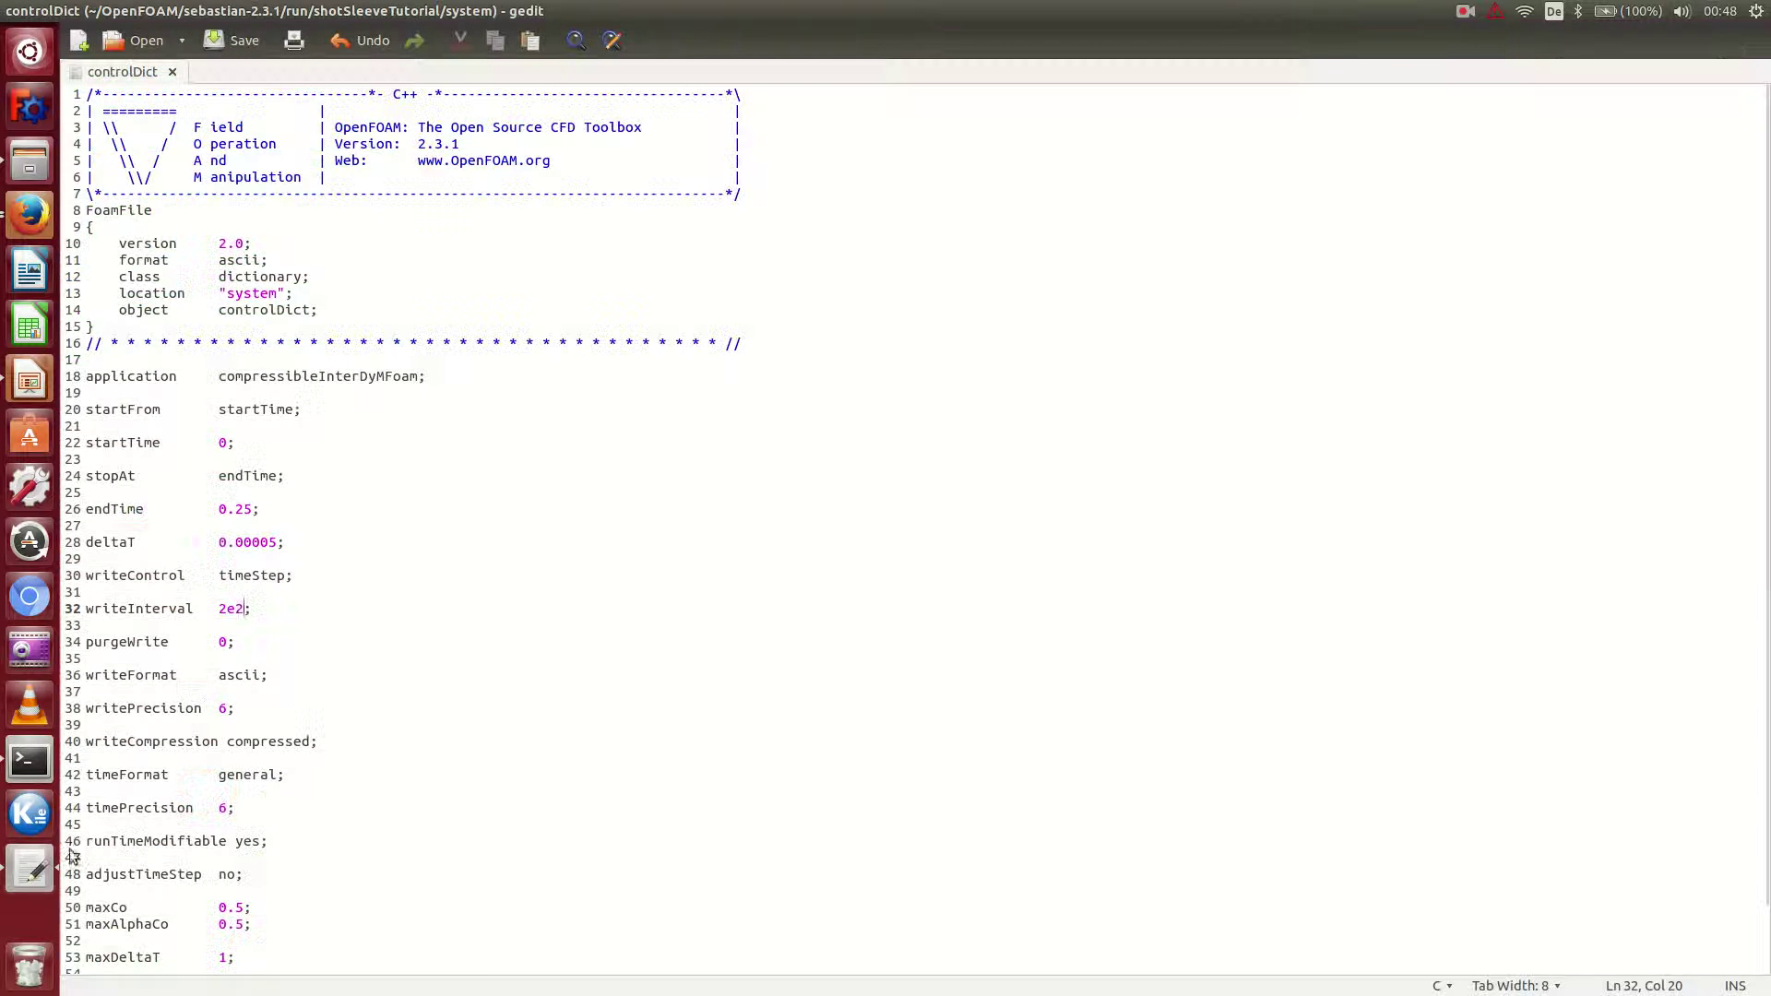
# Set adjustTimeStep to no in controlDict and save the file.
pyautogui.scroll(-1, 317, 899)
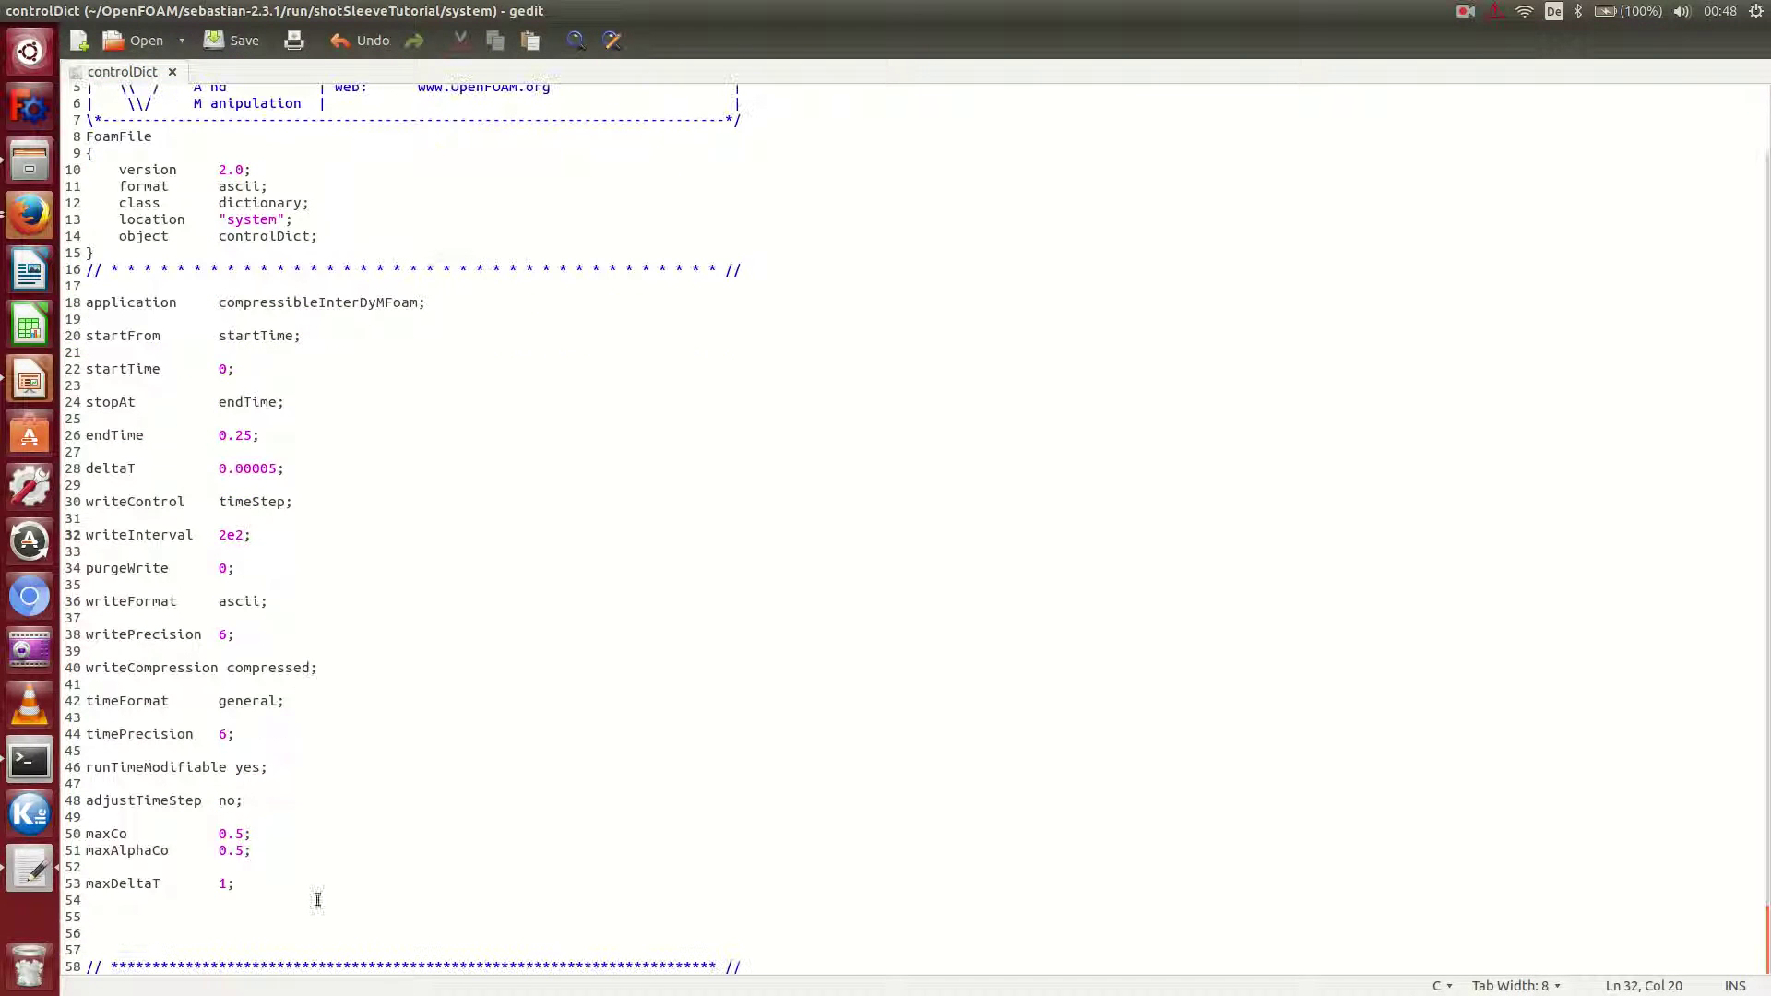
pyautogui.click(219, 800)
pyautogui.hotkey('shift', 'Right')
pyautogui.write('y')
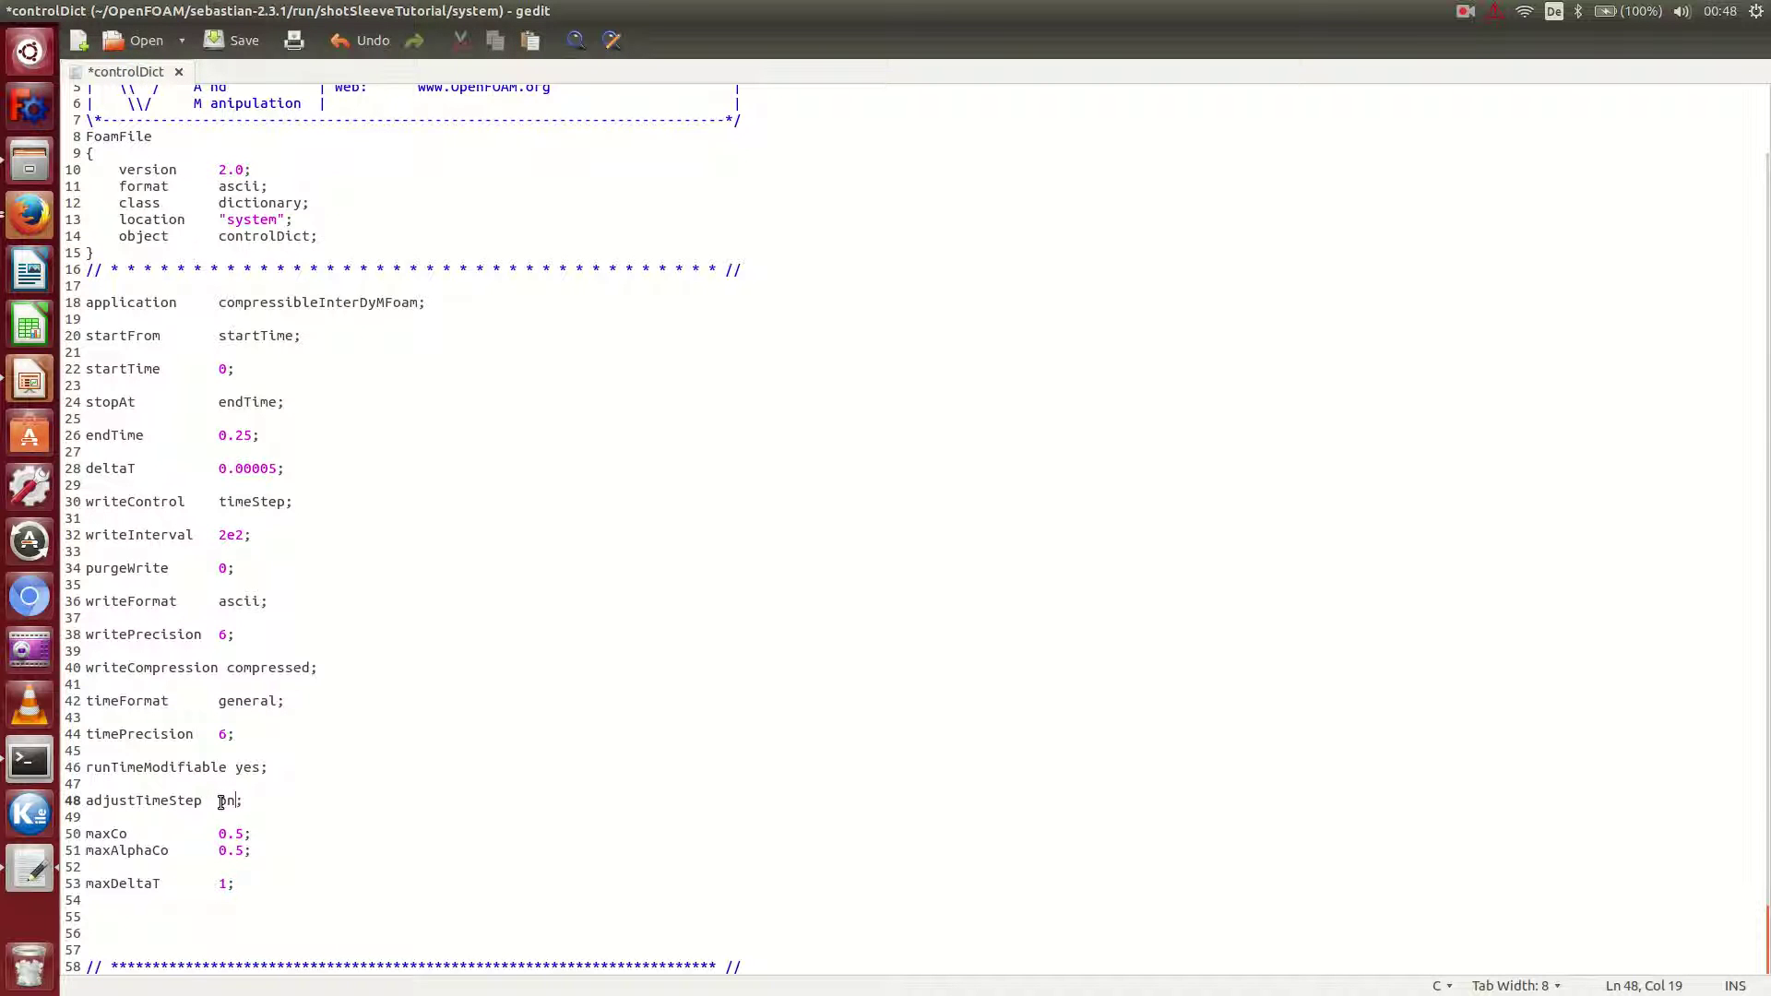
pyautogui.hotkey('shift', 'Left')
pyautogui.hotkey('shift', 'Right')
pyautogui.write('no')
pyautogui.hotkey('ctrl', 's')
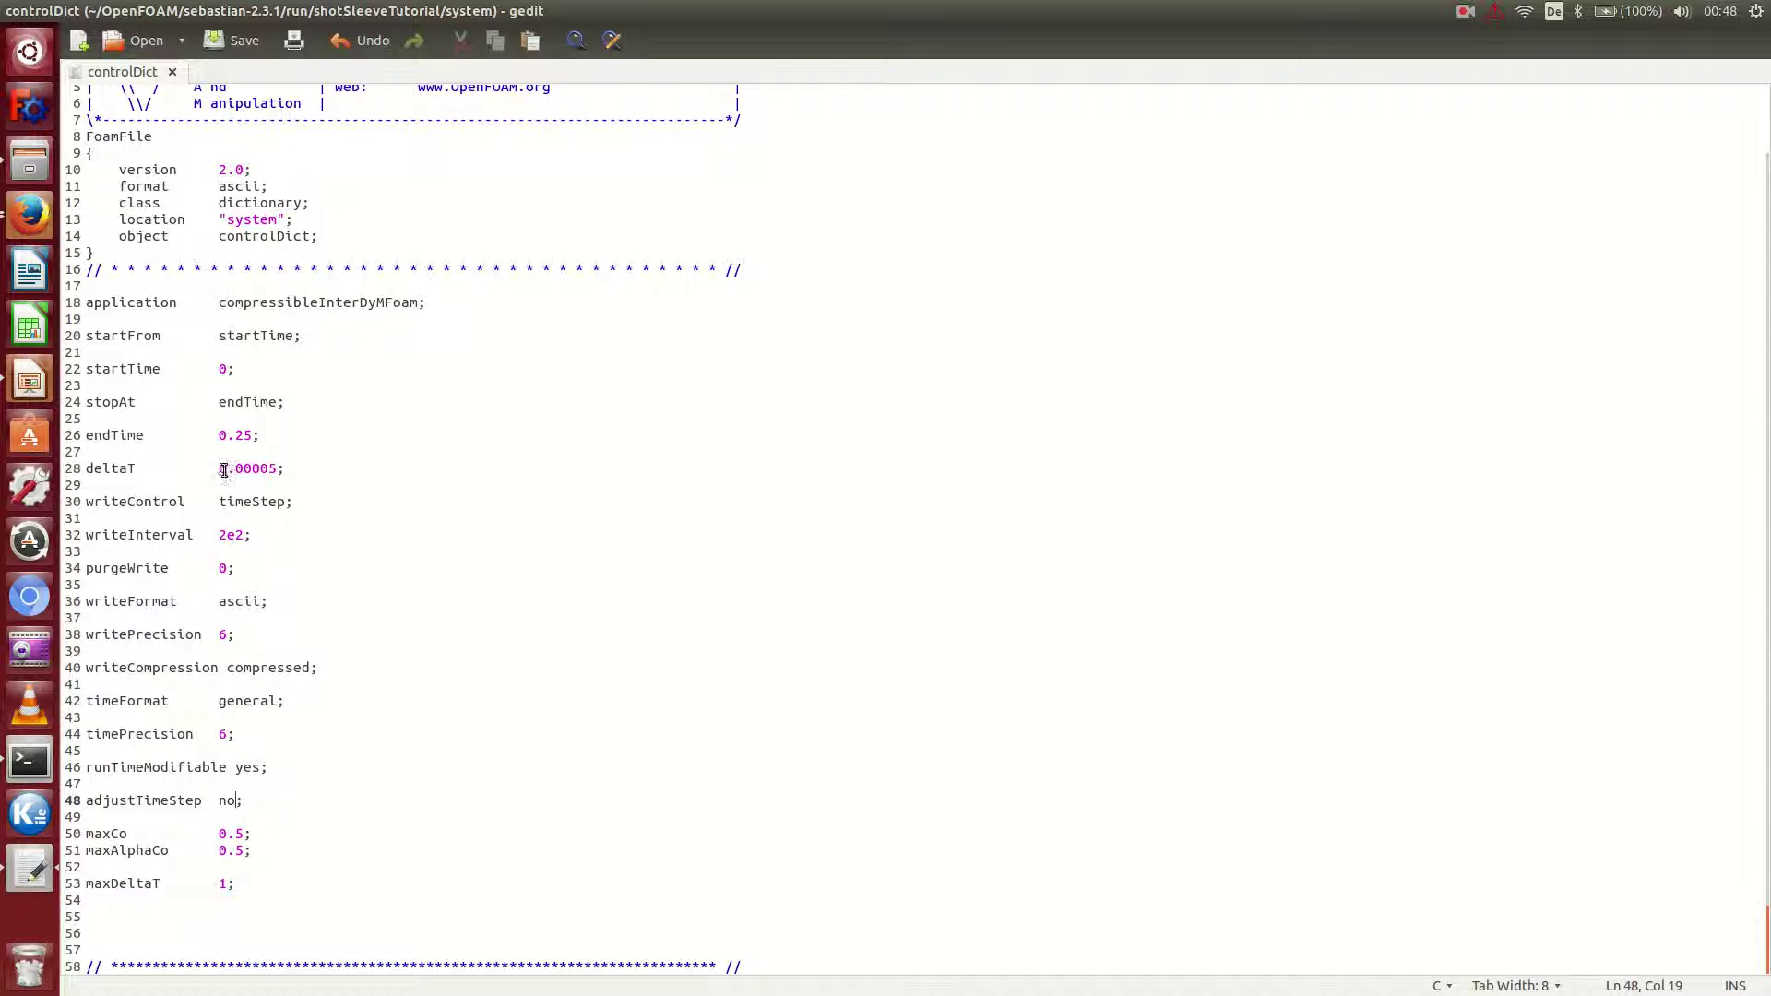
# Replace deltaT 0.00005 with 5e-5, keep writeInterval 2e2, and save controlDict.
pyautogui.click(221, 468)
pyautogui.moveTo(220, 468); pyautogui.dragTo(241, 467)
pyautogui.click(250, 468)
pyautogui.click(269, 468)
pyautogui.moveTo(217, 533); pyautogui.dragTo(246, 537)
pyautogui.write('2e2')
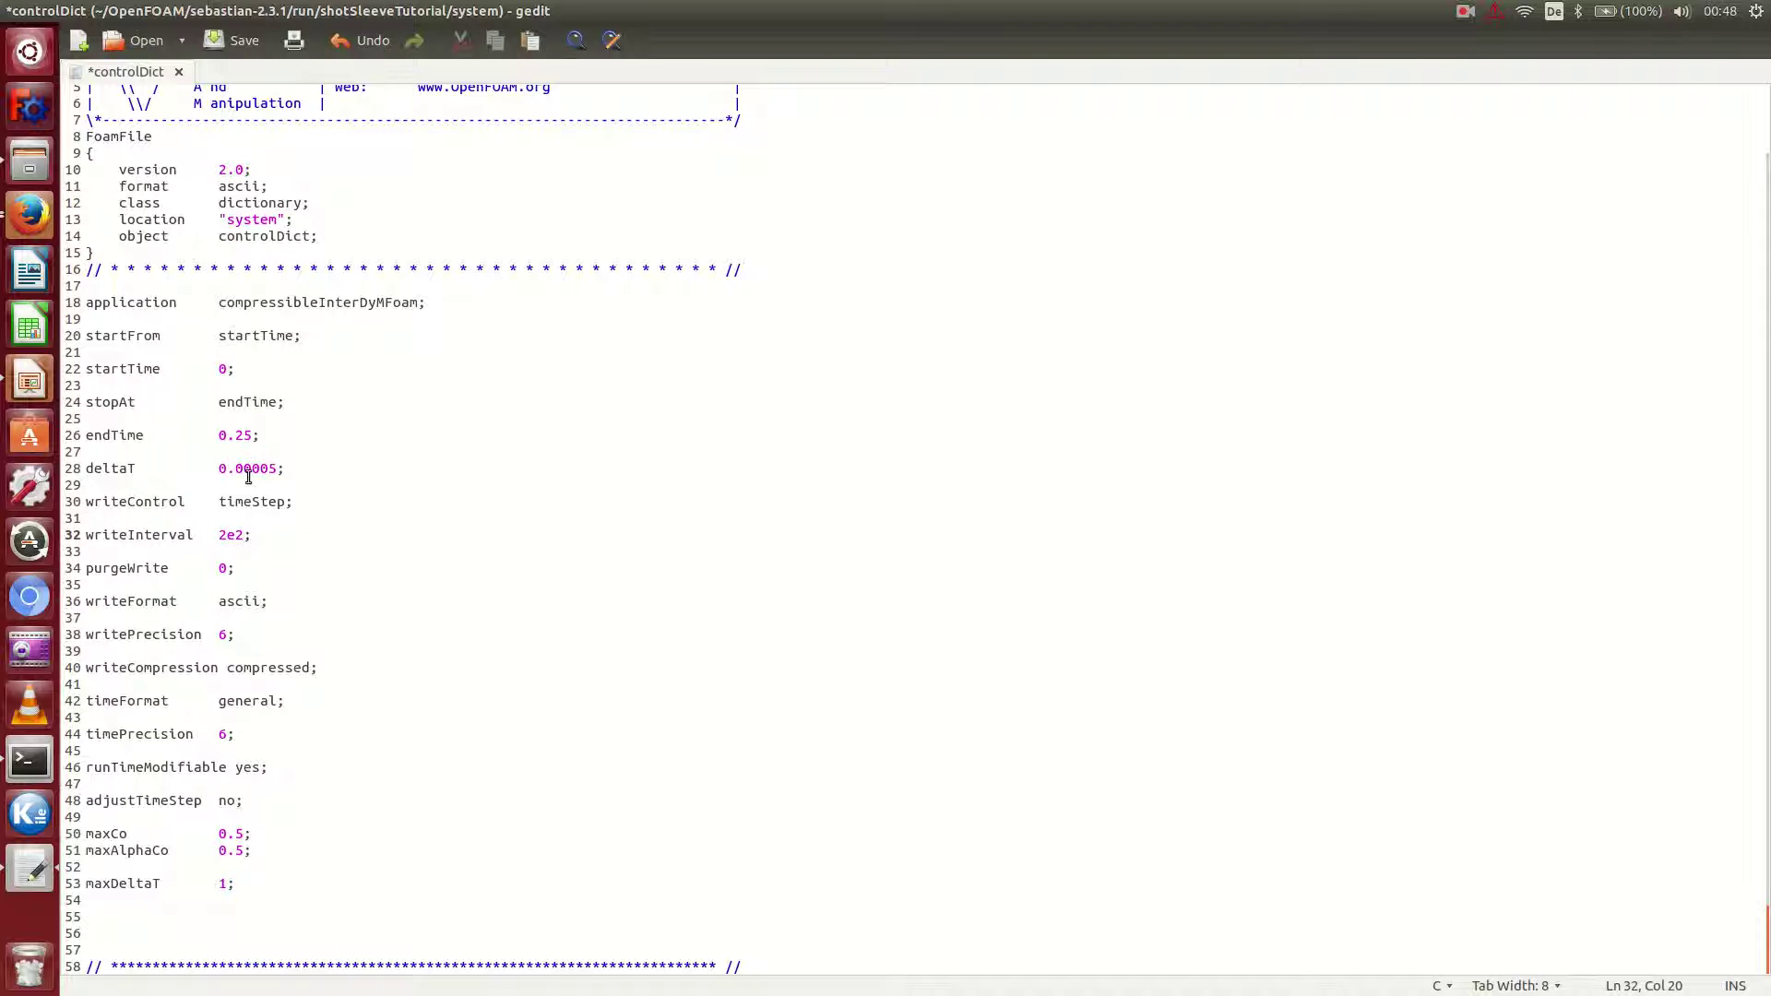
pyautogui.moveTo(219, 469); pyautogui.dragTo(292, 478)
pyautogui.write('5e-5')
pyautogui.hotkey('ctrl', 's')
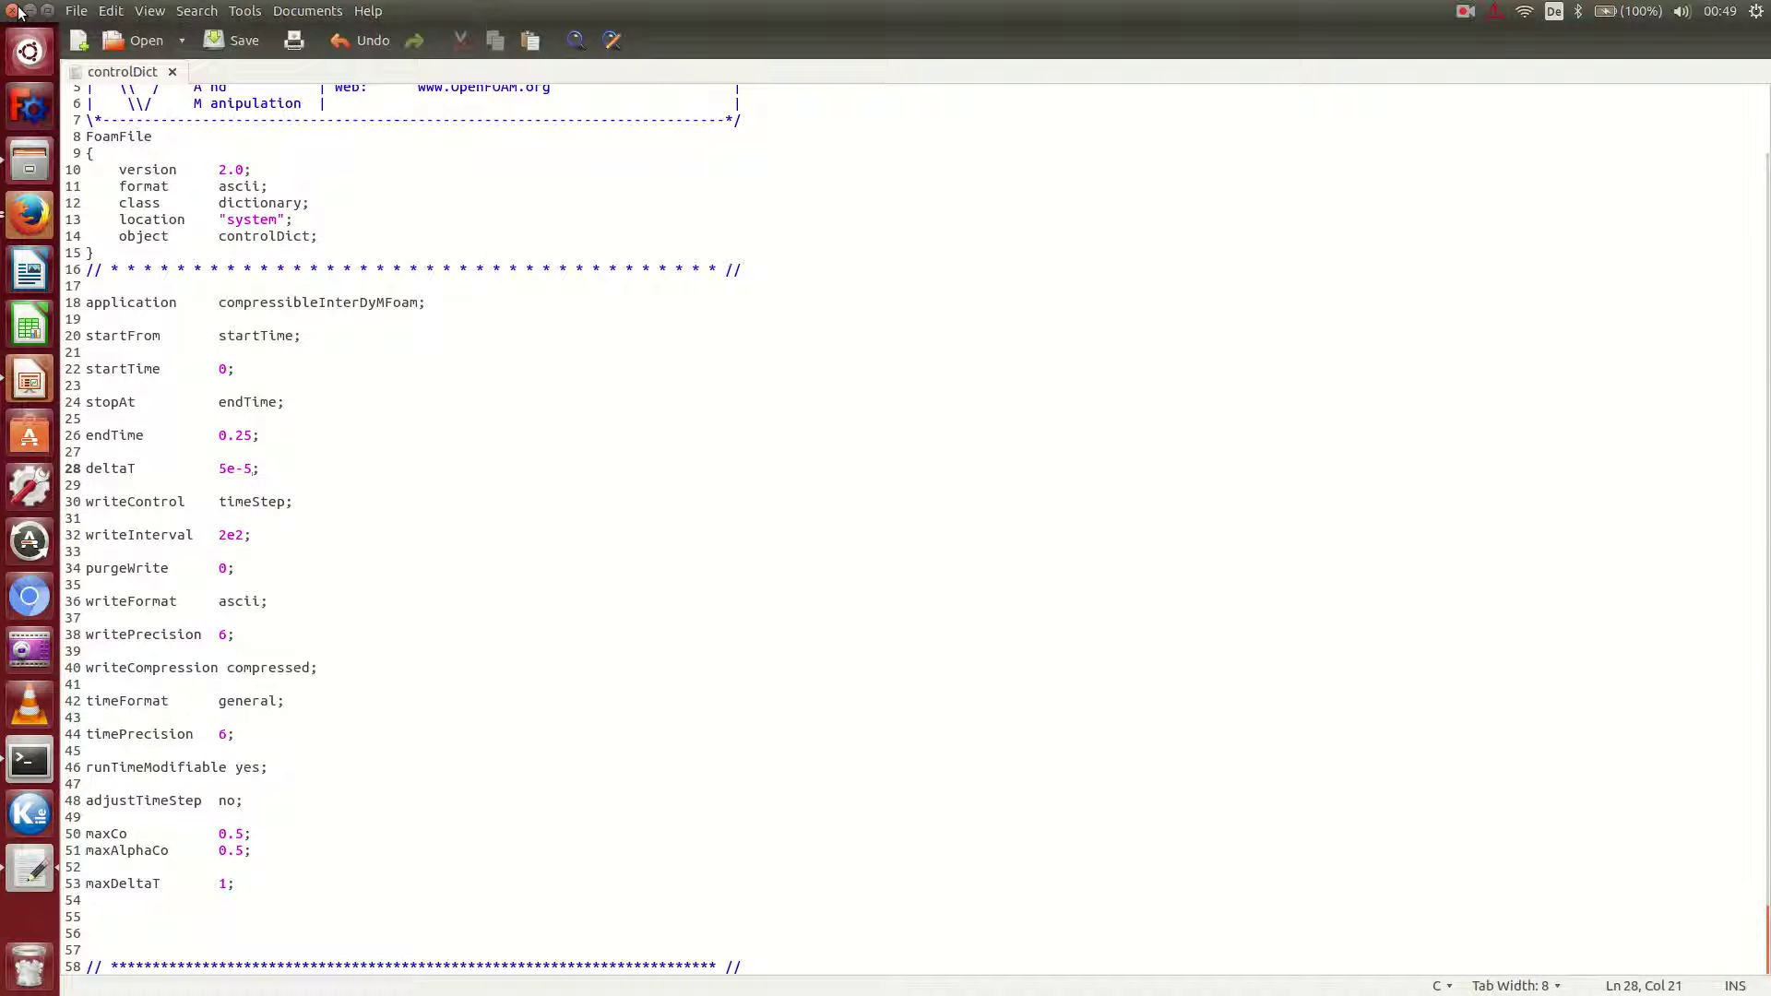
# Close gedit and copy sloshingTank2D's setFieldsDict into the case's system folder.
pyautogui.click(13, 11)
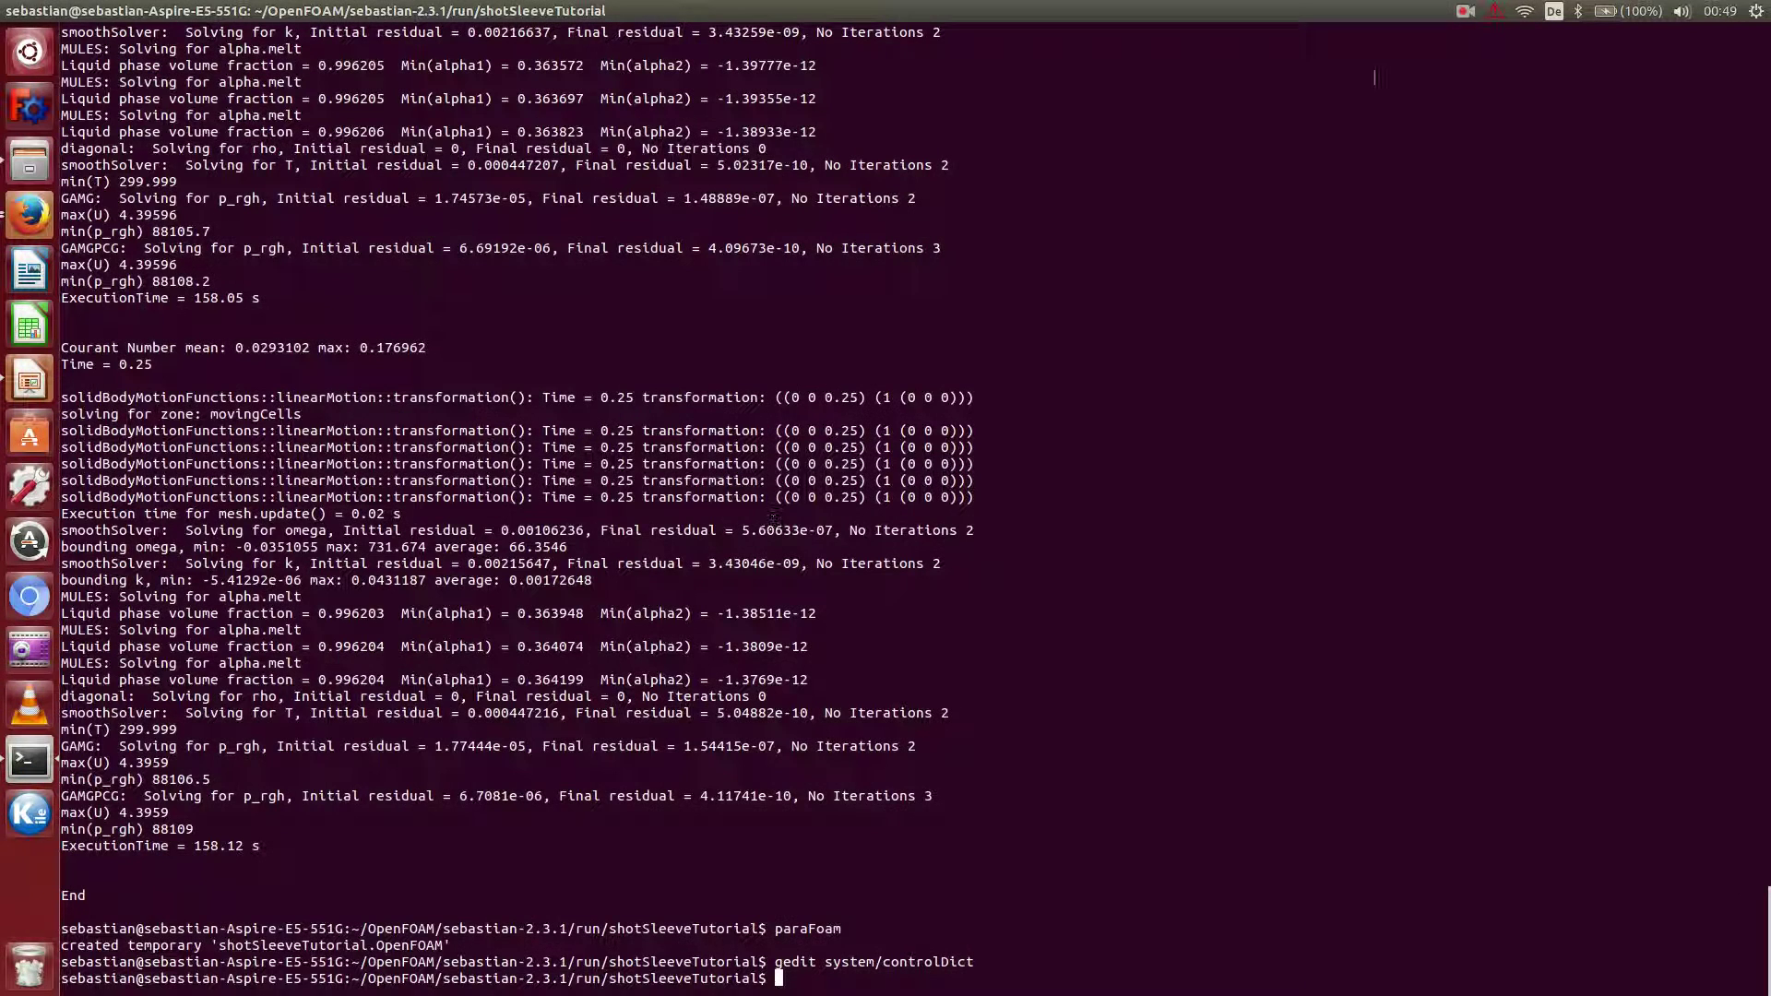
pyautogui.click(1494, 11)
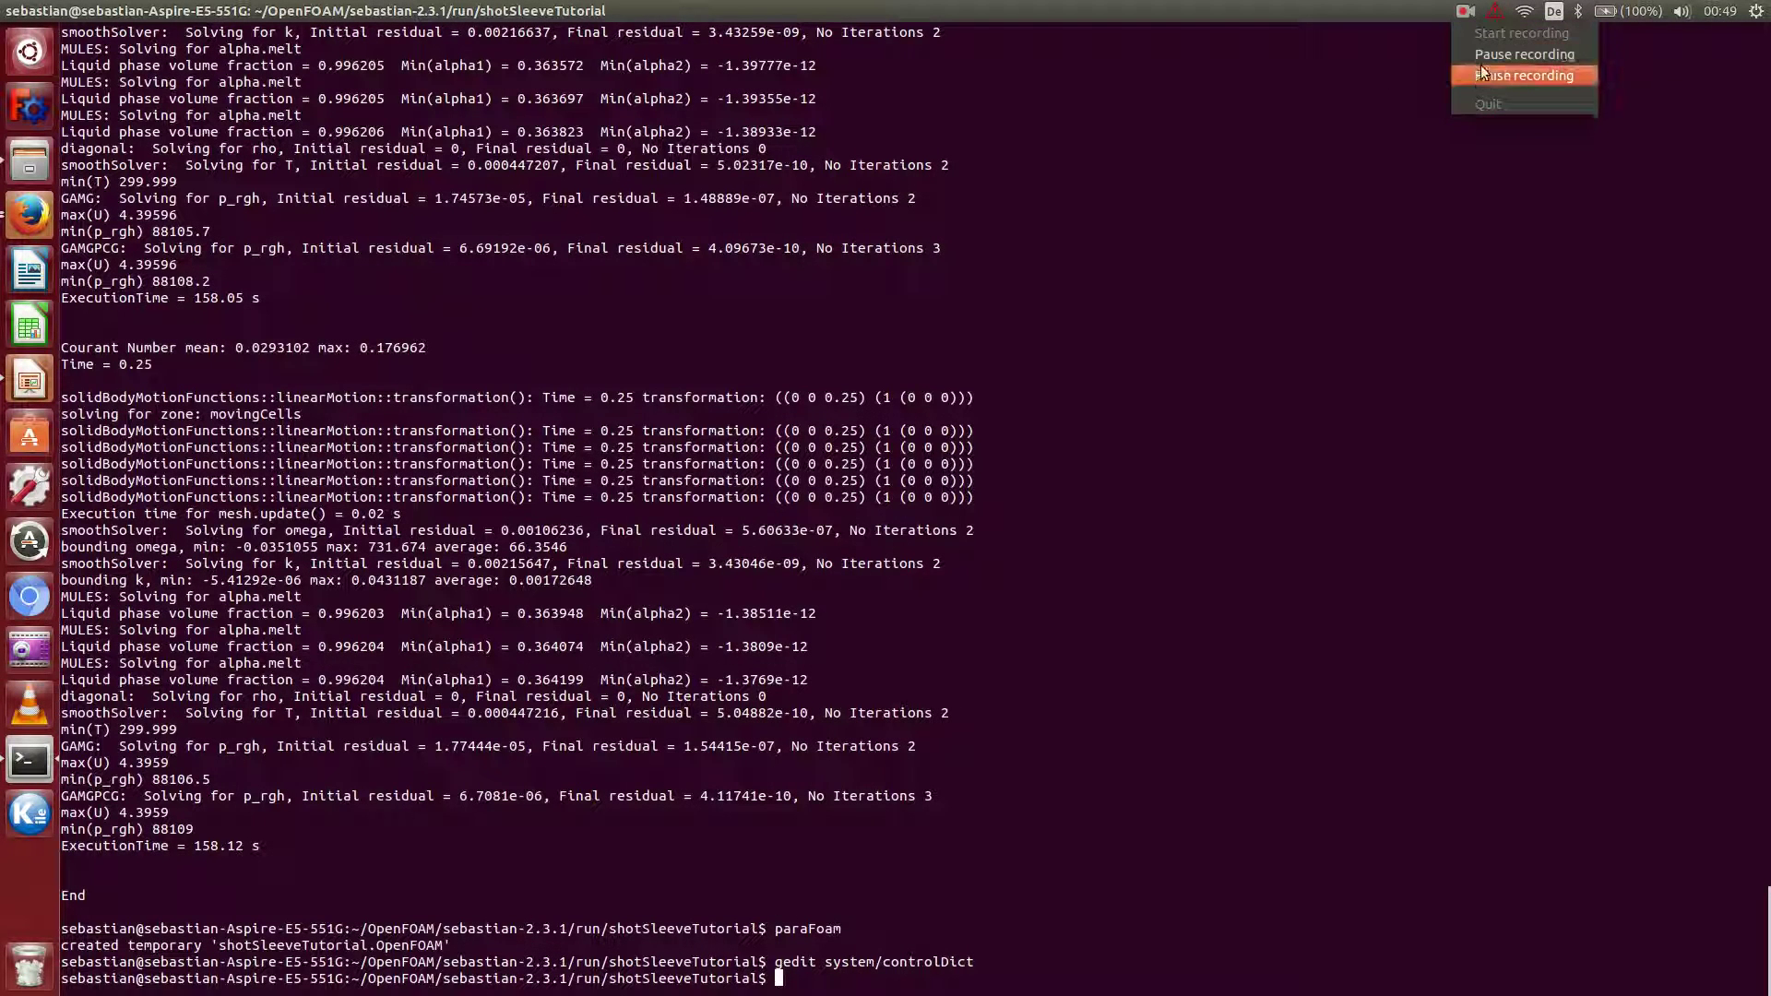
pyautogui.click(1468, 65)
pyautogui.press('Return')
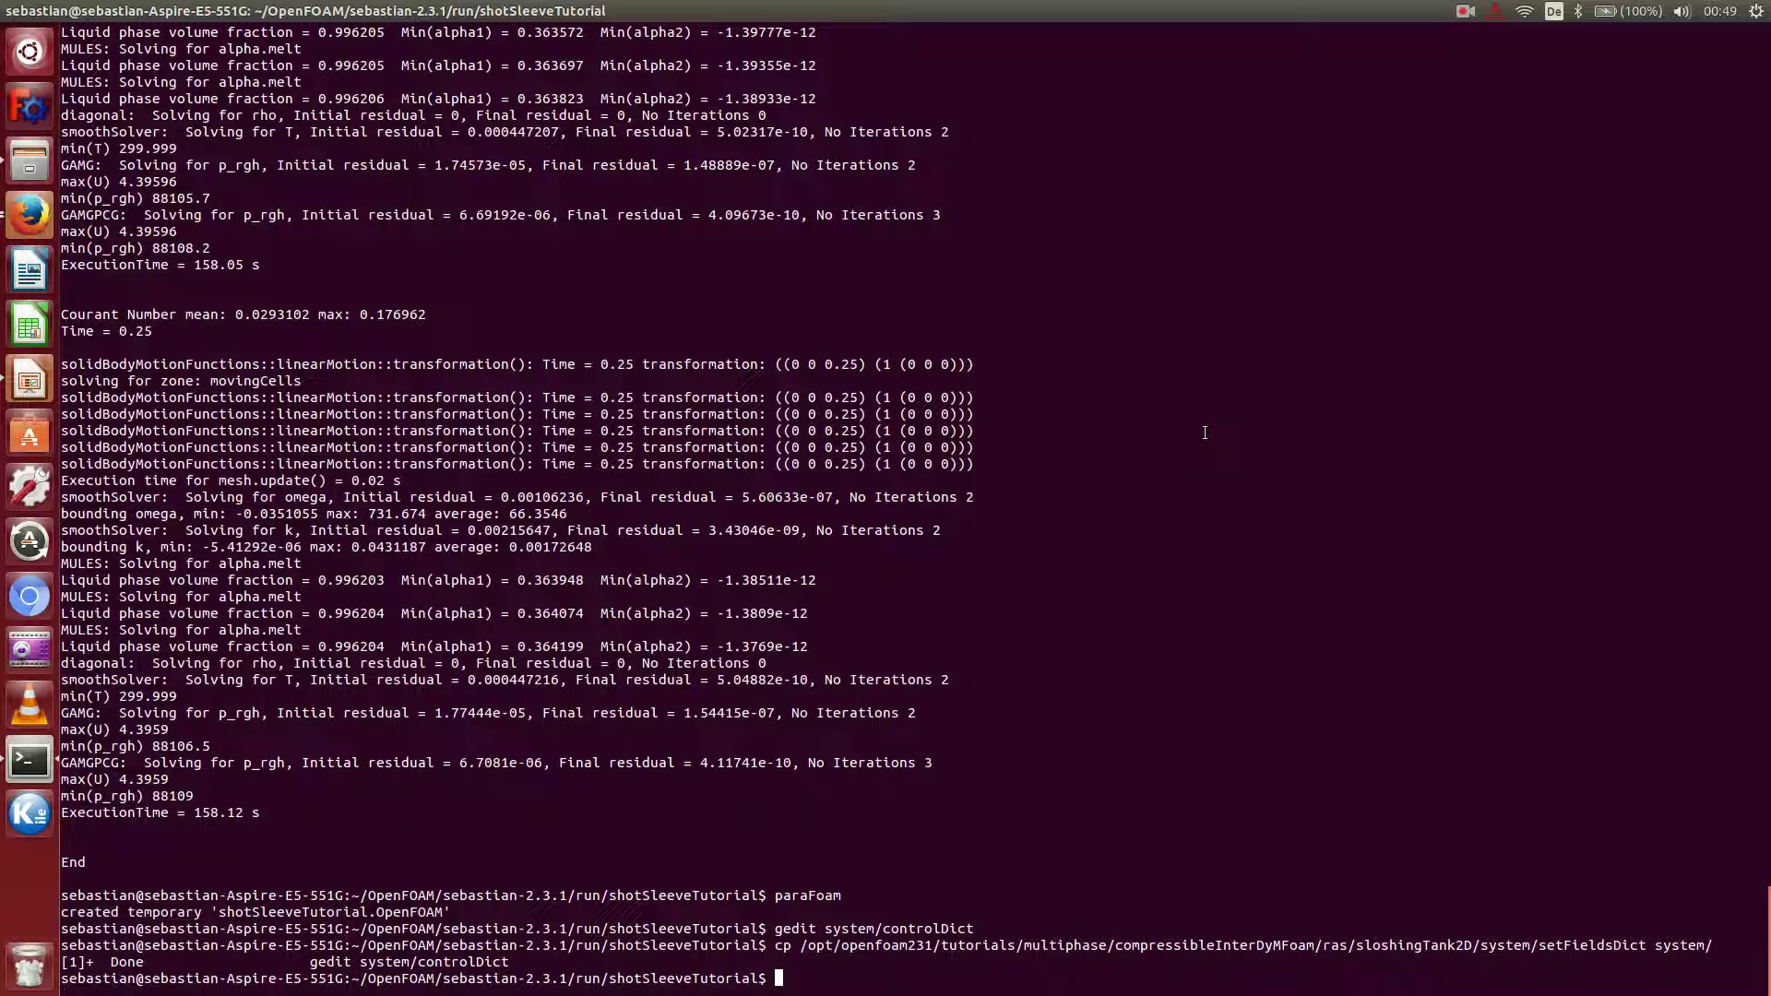
# Open system/setFieldsDict in gedit.
pyautogui.write('gedit system/s')
pyautogui.press('Tab')
pyautogui.press('Return')
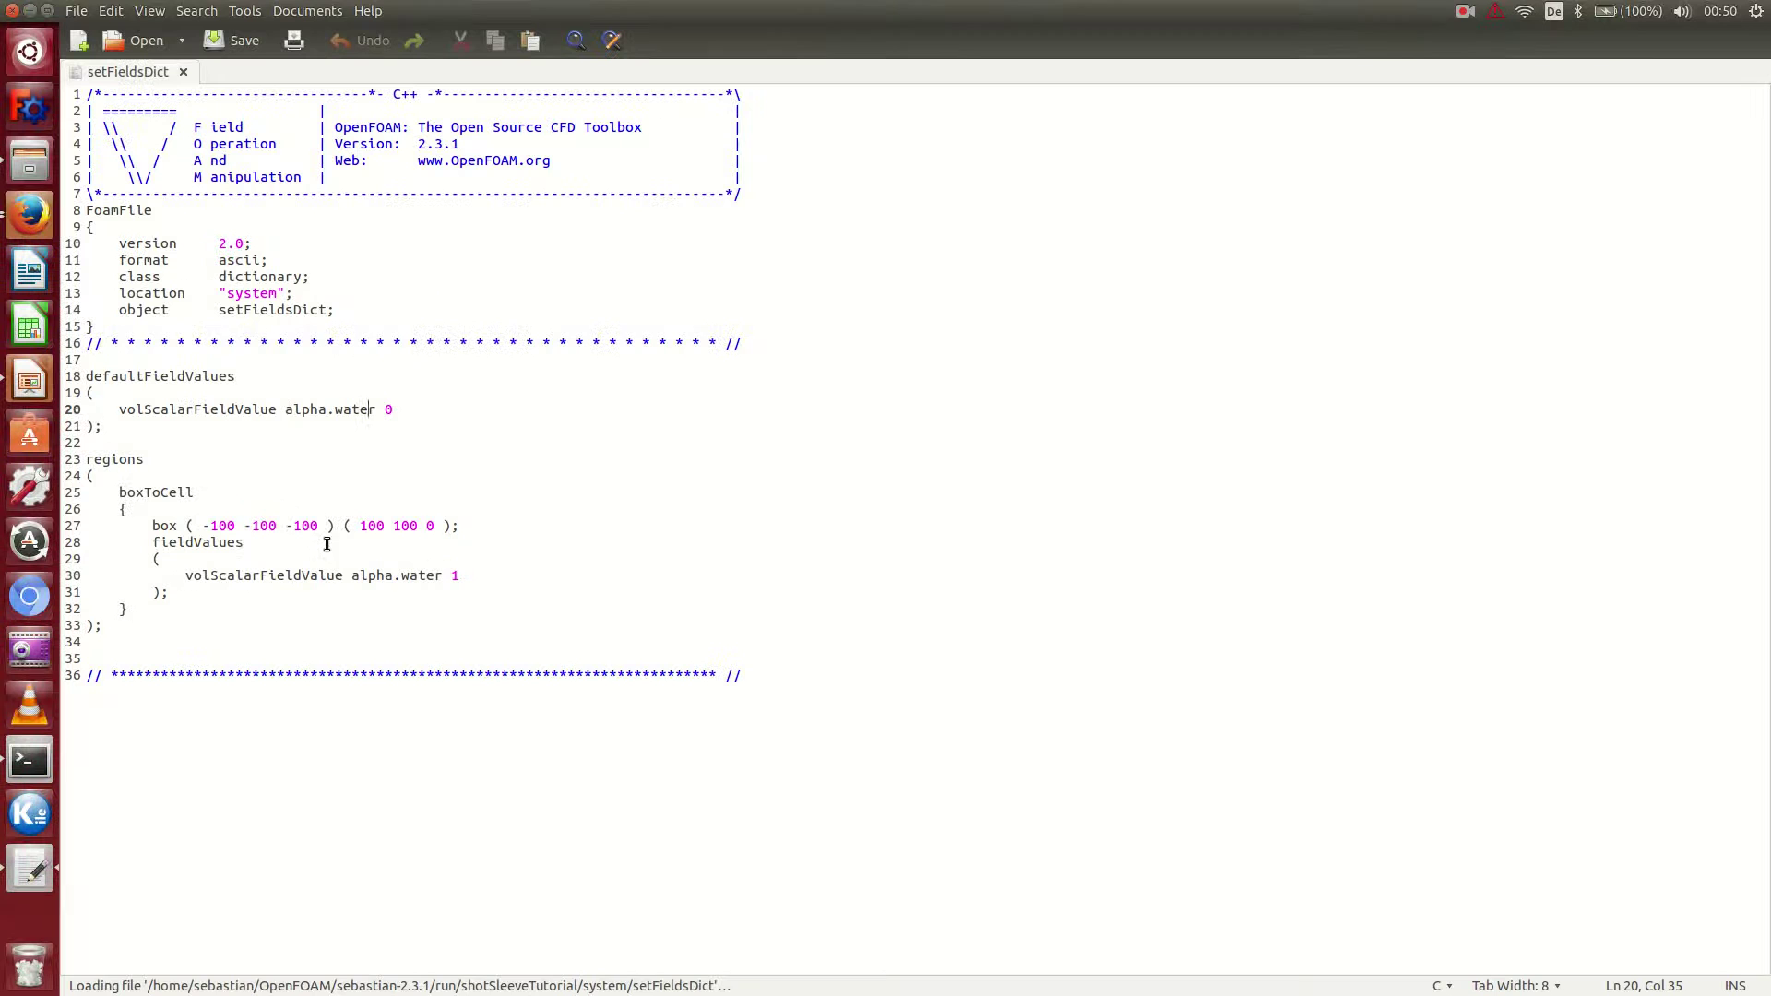
# Rename both alpha.water field entries to alpha.melt in setFieldsDict.
pyautogui.moveTo(334, 410); pyautogui.dragTo(377, 411)
pyautogui.write('melt')
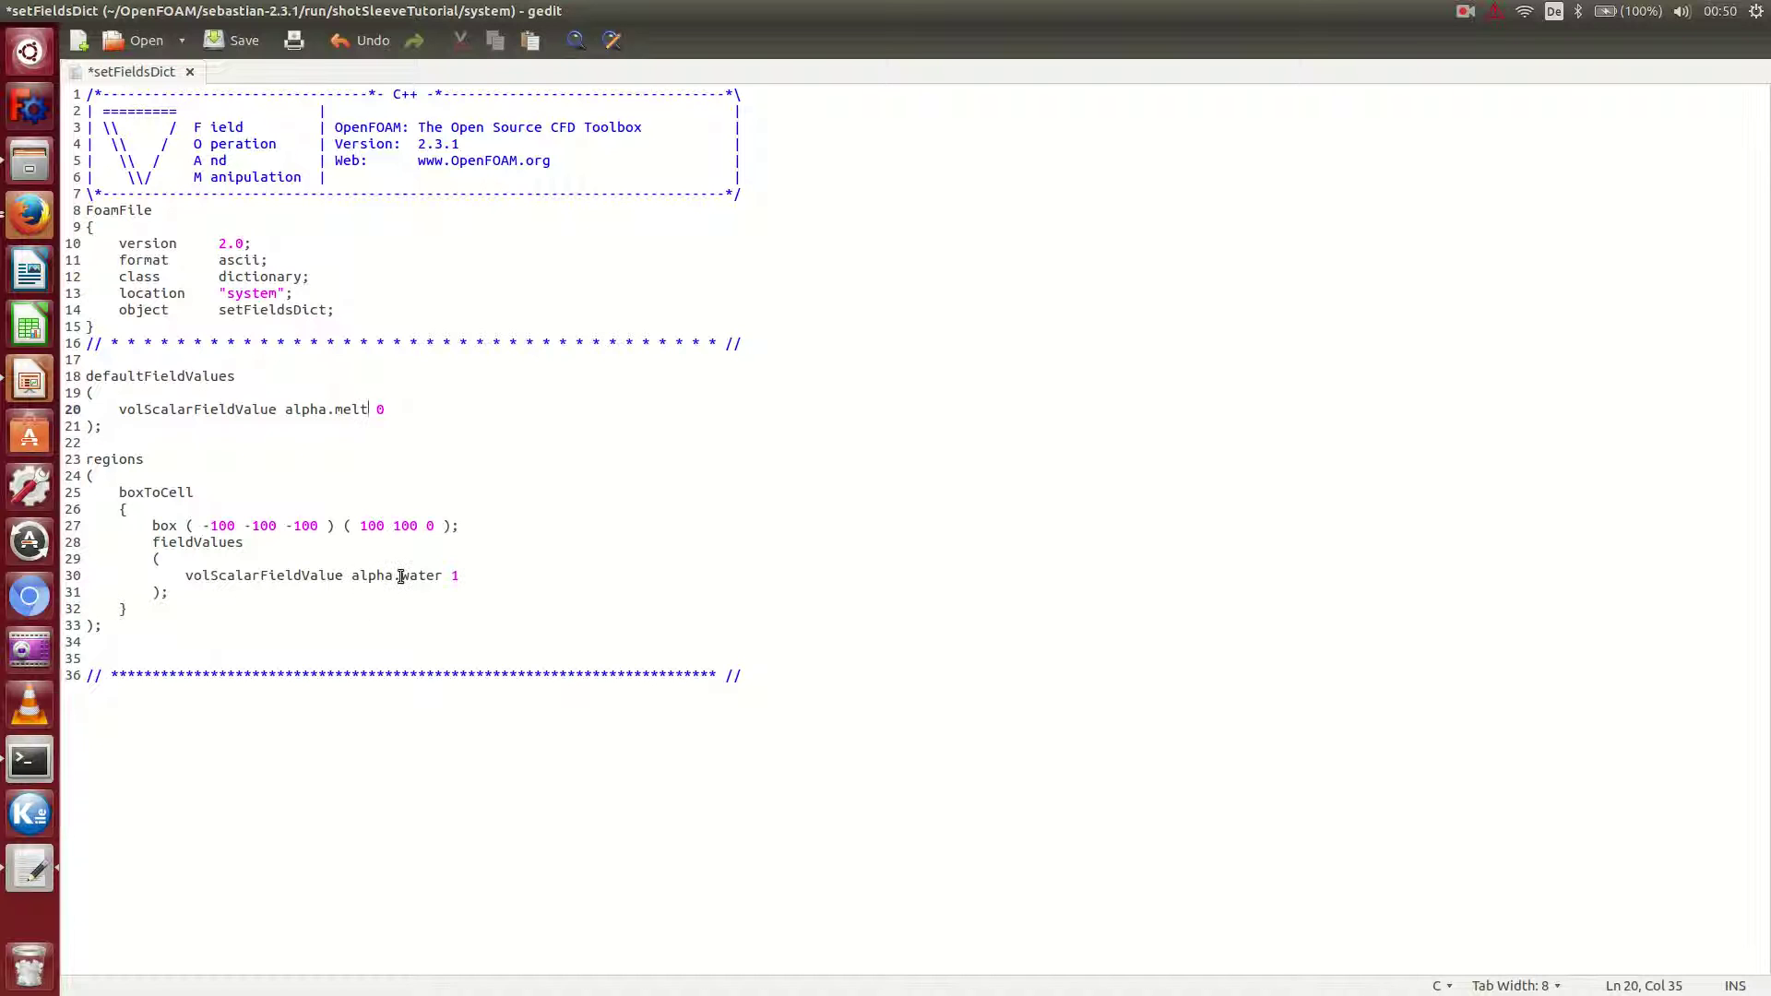
pyautogui.moveTo(402, 576); pyautogui.dragTo(444, 584)
pyautogui.write('melt')
# Change the box corners to (-1 -1 -1) and (1 0 1) and save setFieldsDict.
pyautogui.moveTo(220, 528); pyautogui.dragTo(230, 530)
pyautogui.press('BackSpace')
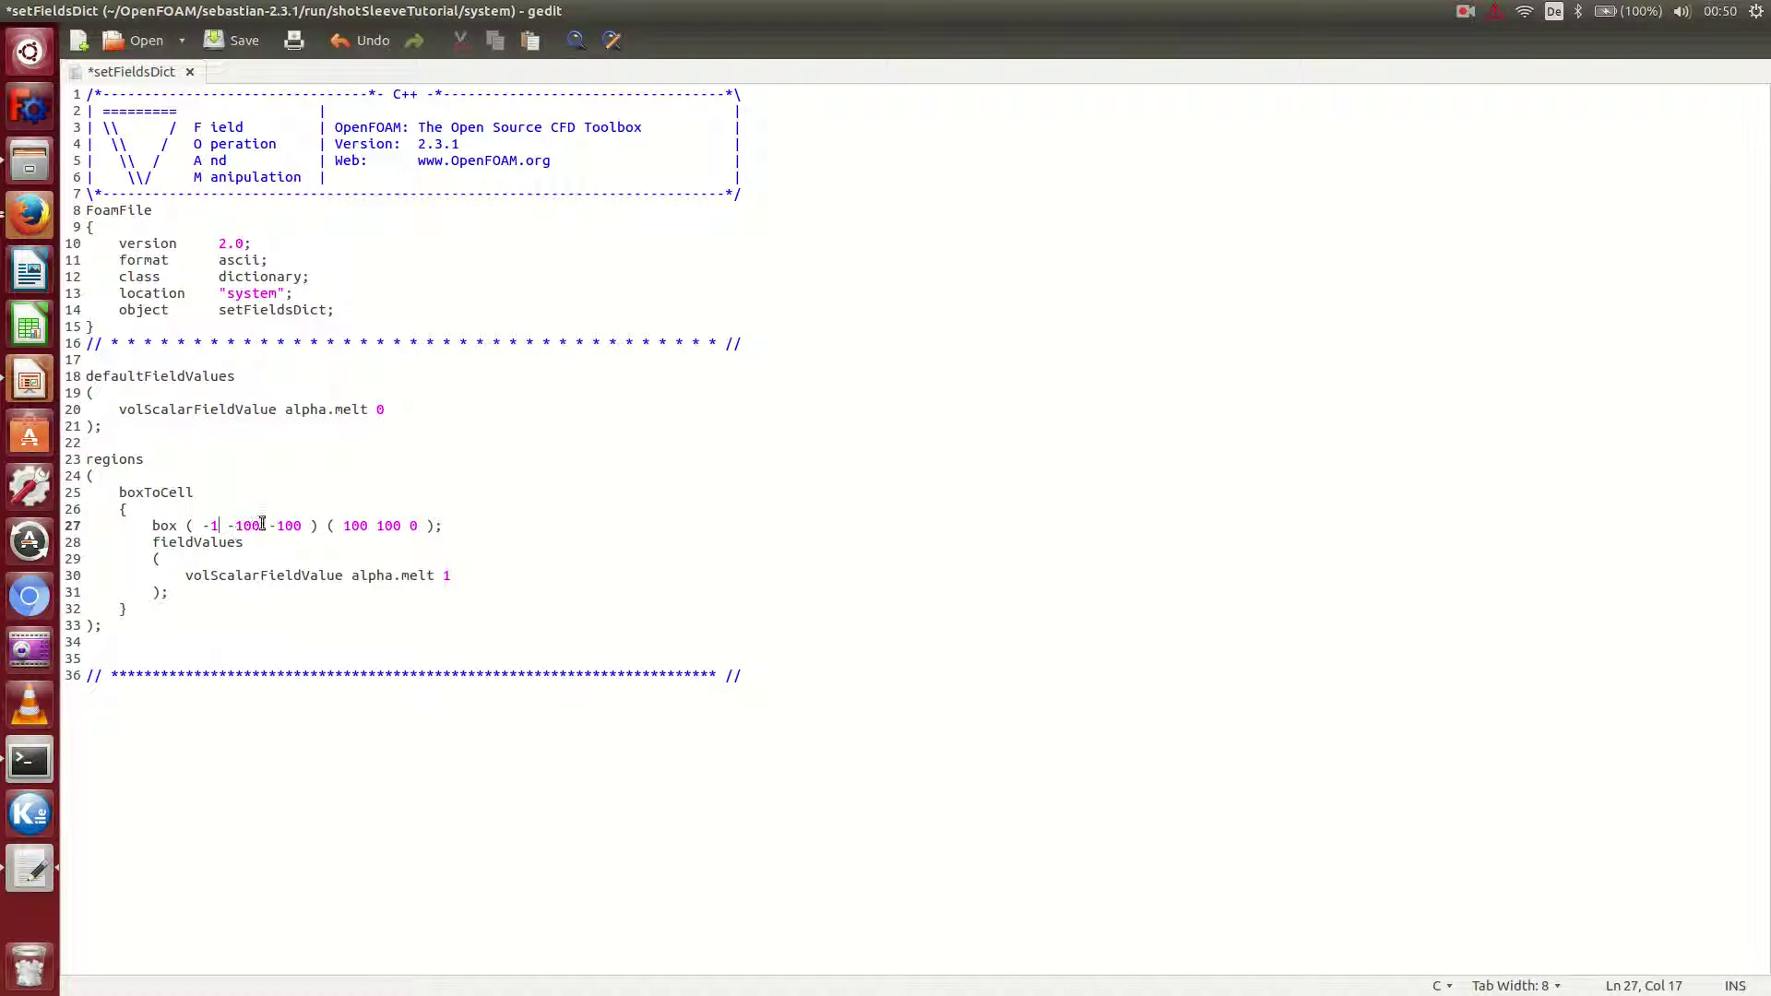
pyautogui.moveTo(352, 527); pyautogui.dragTo(368, 527)
pyautogui.press('BackSpace')
pyautogui.moveTo(244, 527); pyautogui.dragTo(358, 526)
pyautogui.press('BackSpace')
pyautogui.press('BackSpace')
pyautogui.moveTo(269, 526); pyautogui.dragTo(355, 526)
pyautogui.press('BackSpace')
pyautogui.write('1')
pyautogui.hotkey('ctrl', 's')
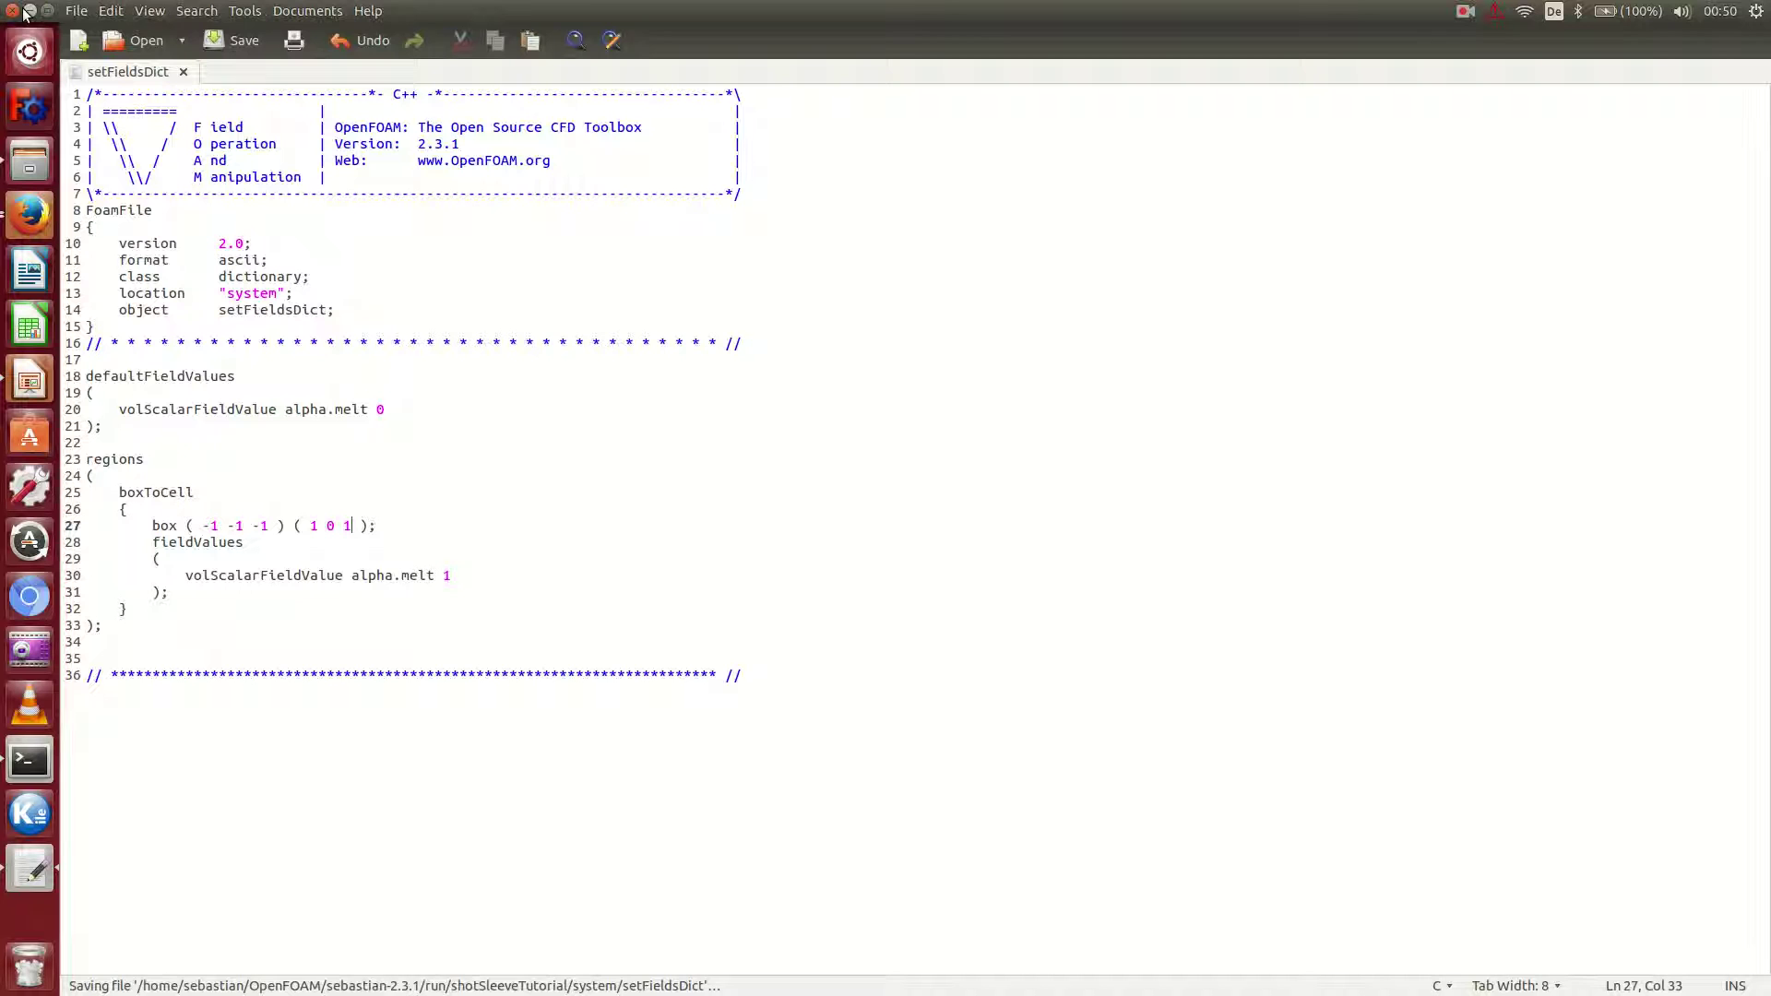
# Close gedit, run setFields to initialise alpha.melt, then launch paraFoam.
pyautogui.click(15, 10)
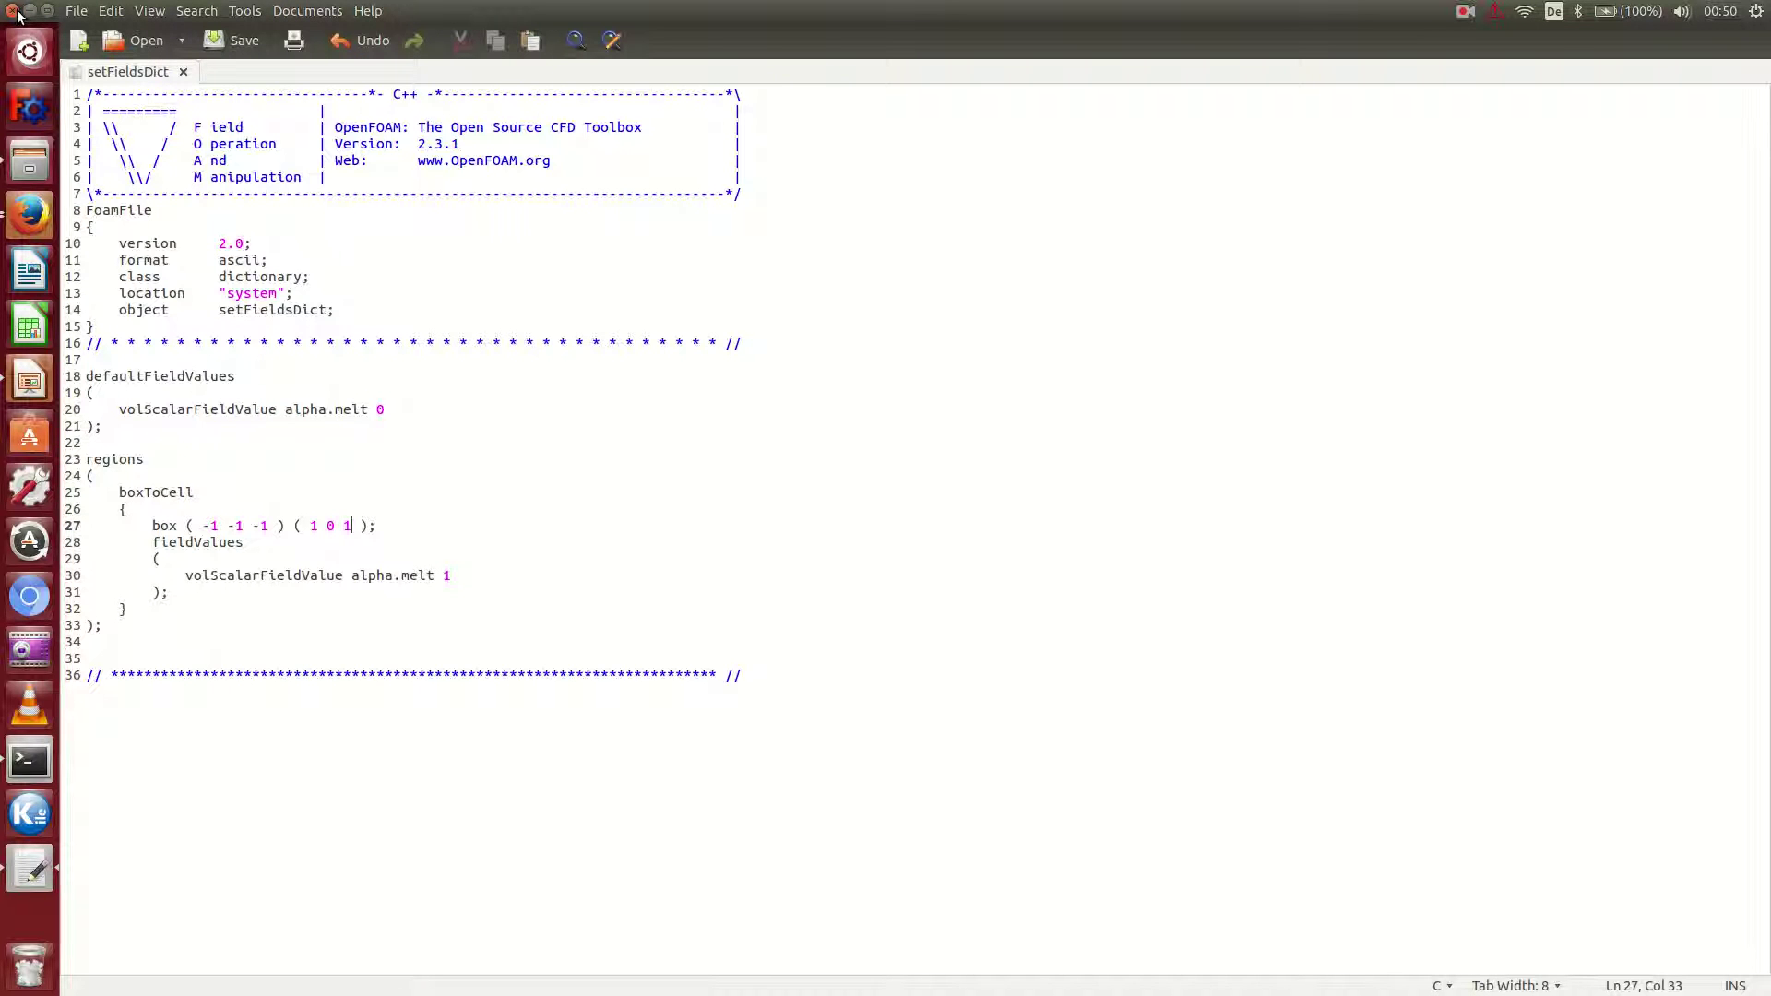
pyautogui.write('setFields')
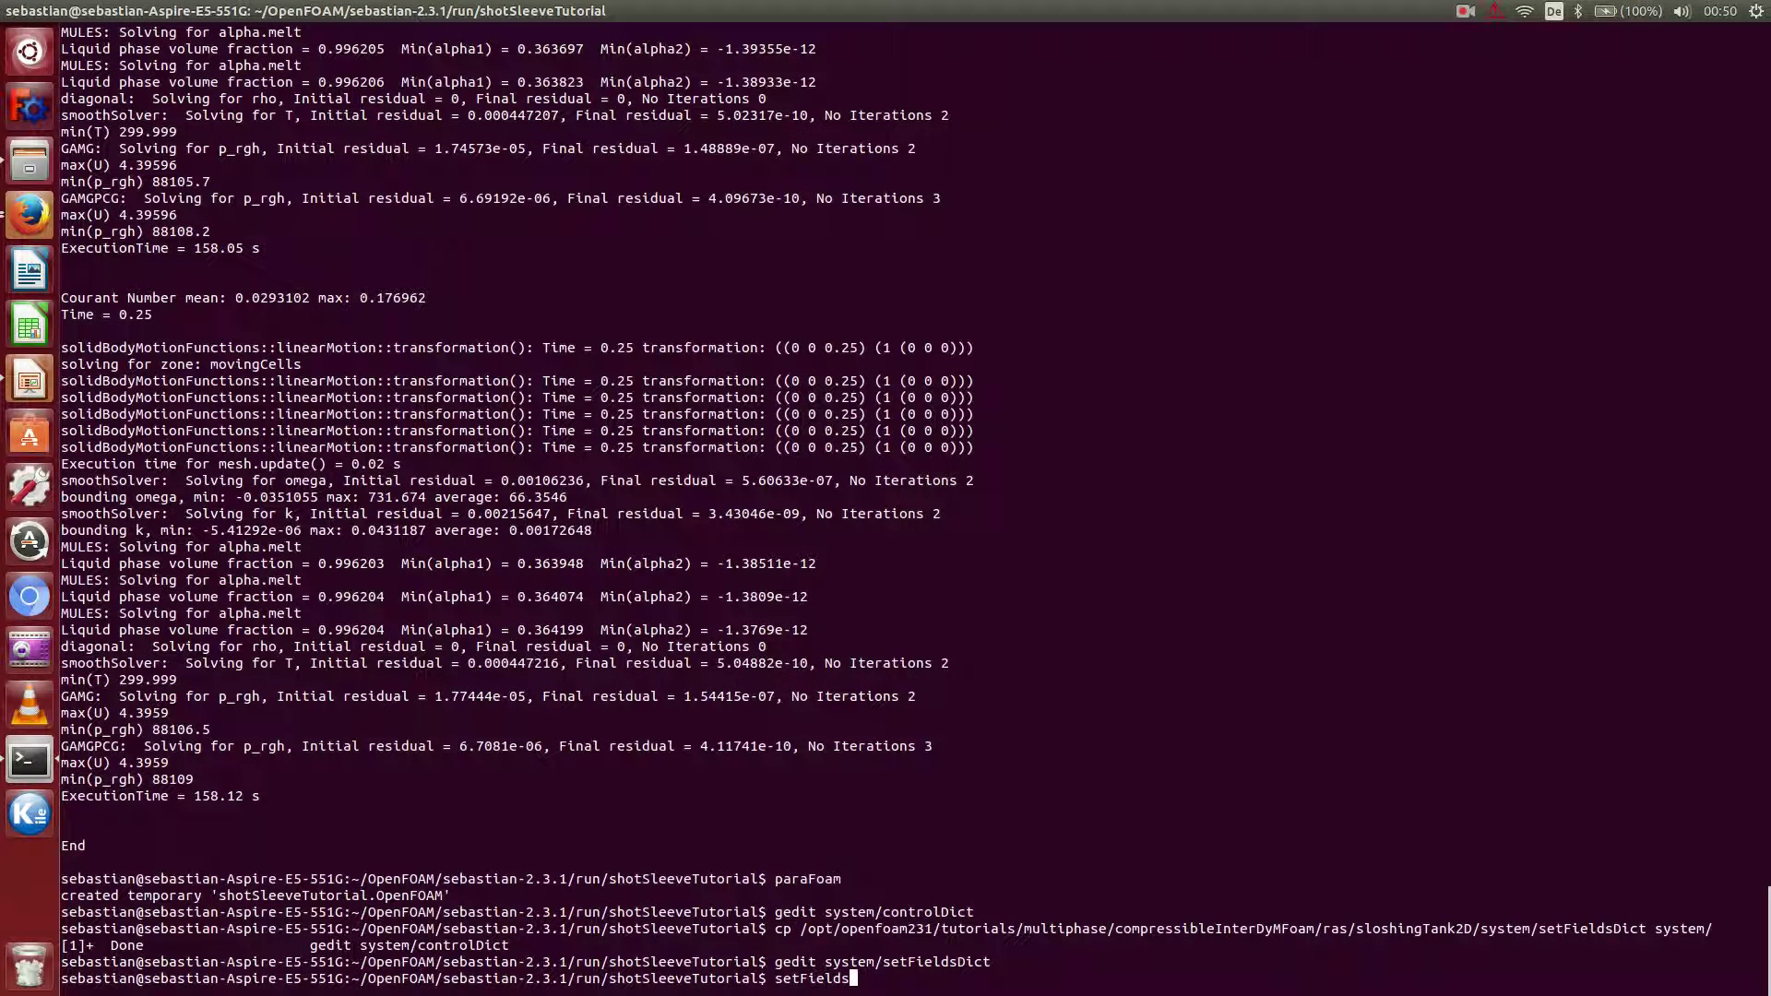
pyautogui.press('Return')
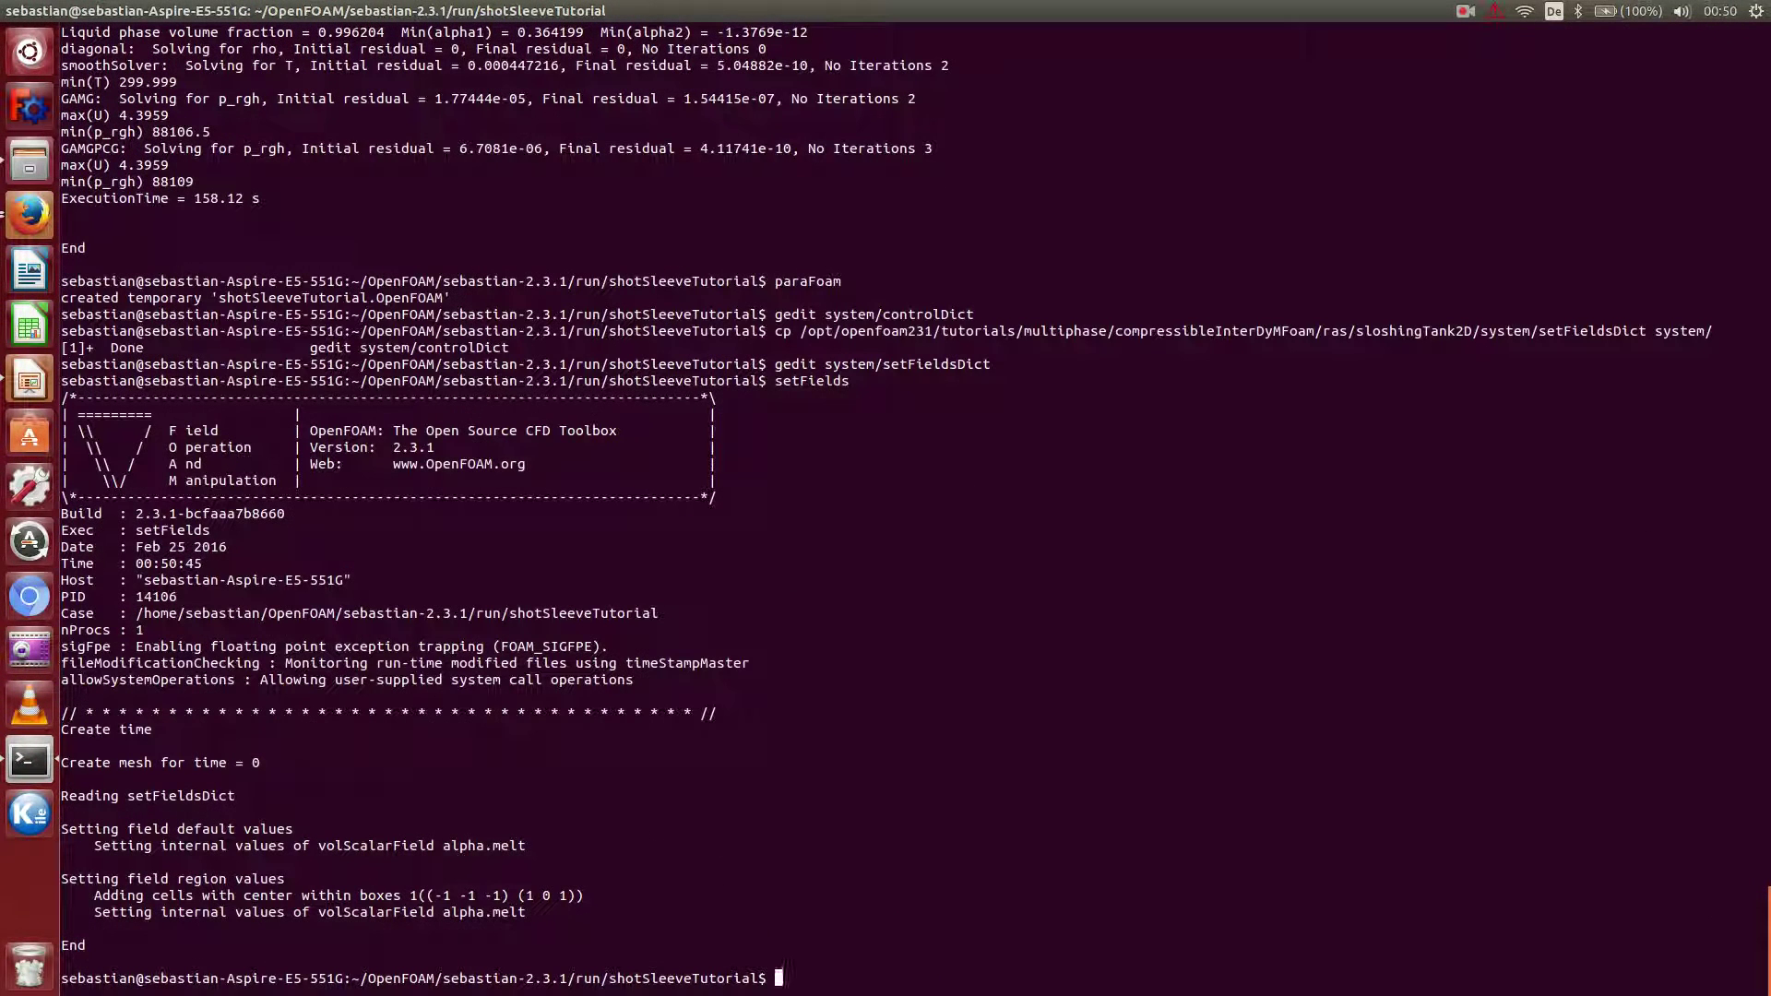
pyautogui.write('paraFoam')
pyautogui.press('Return')
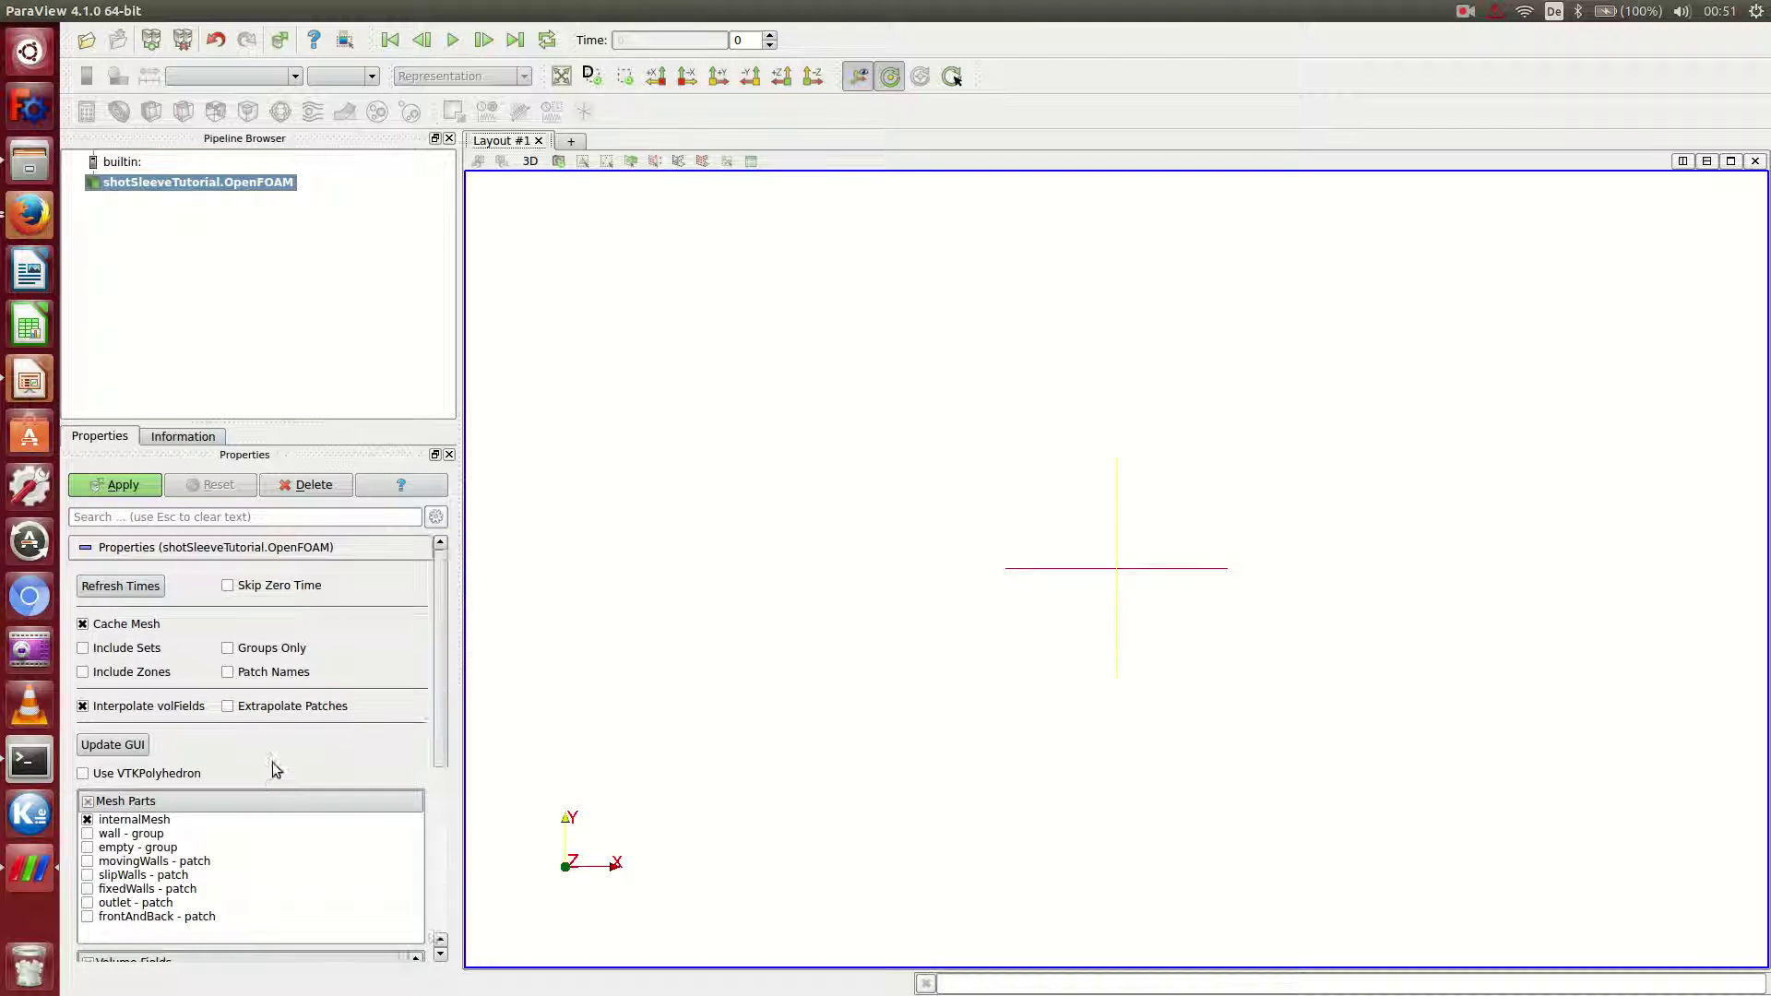
# Load the alpha.melt volume field, colour the mesh by alpha.melt, then close ParaView.
pyautogui.scroll(-3, 274, 769)
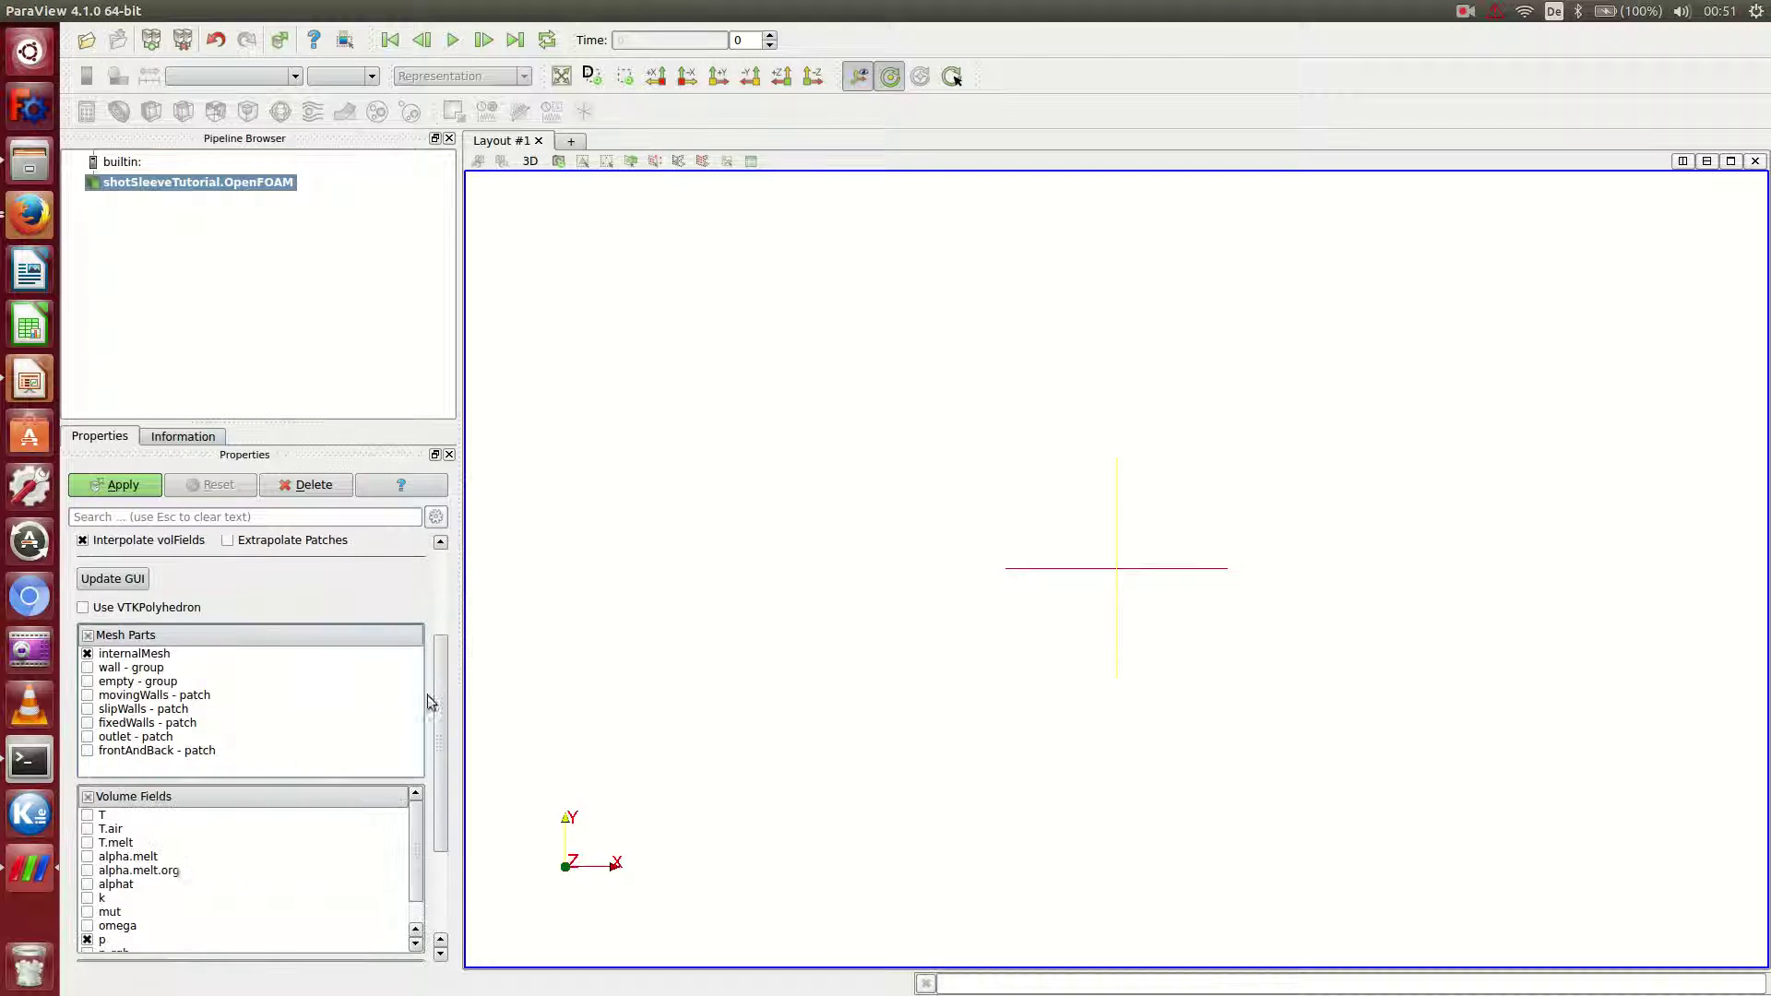
pyautogui.click(87, 857)
pyautogui.click(116, 484)
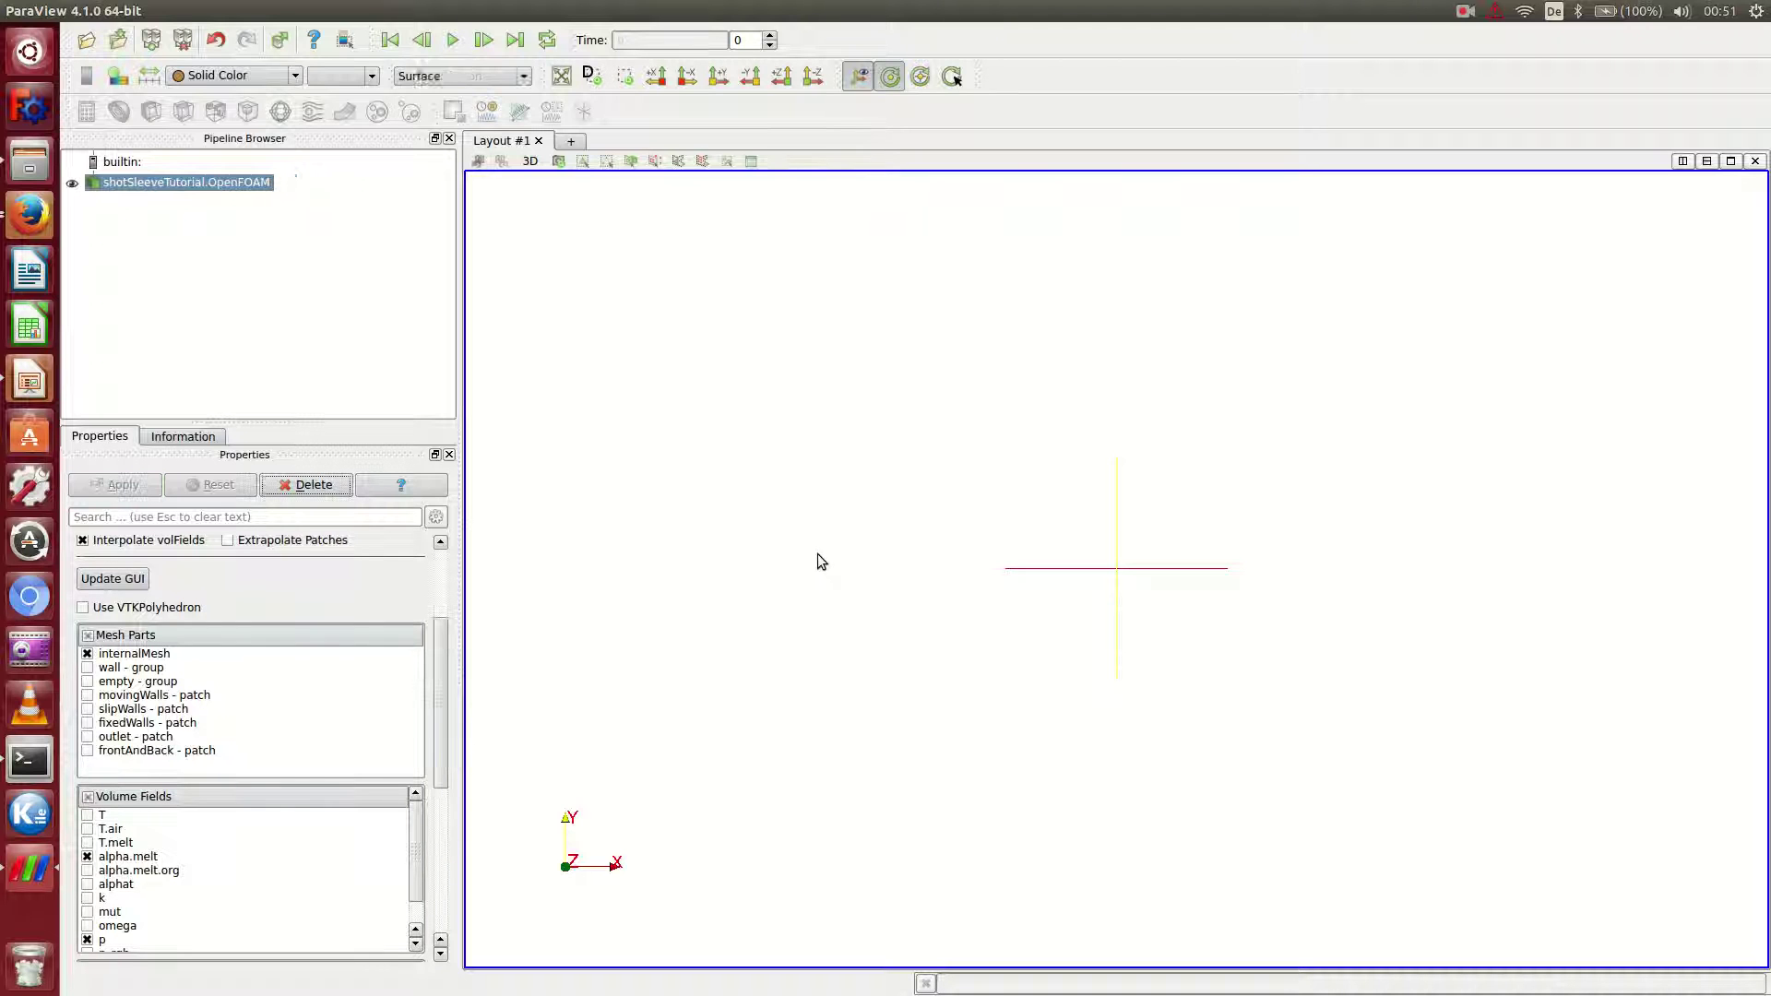
pyautogui.moveTo(817, 553); pyautogui.dragTo(953, 567)
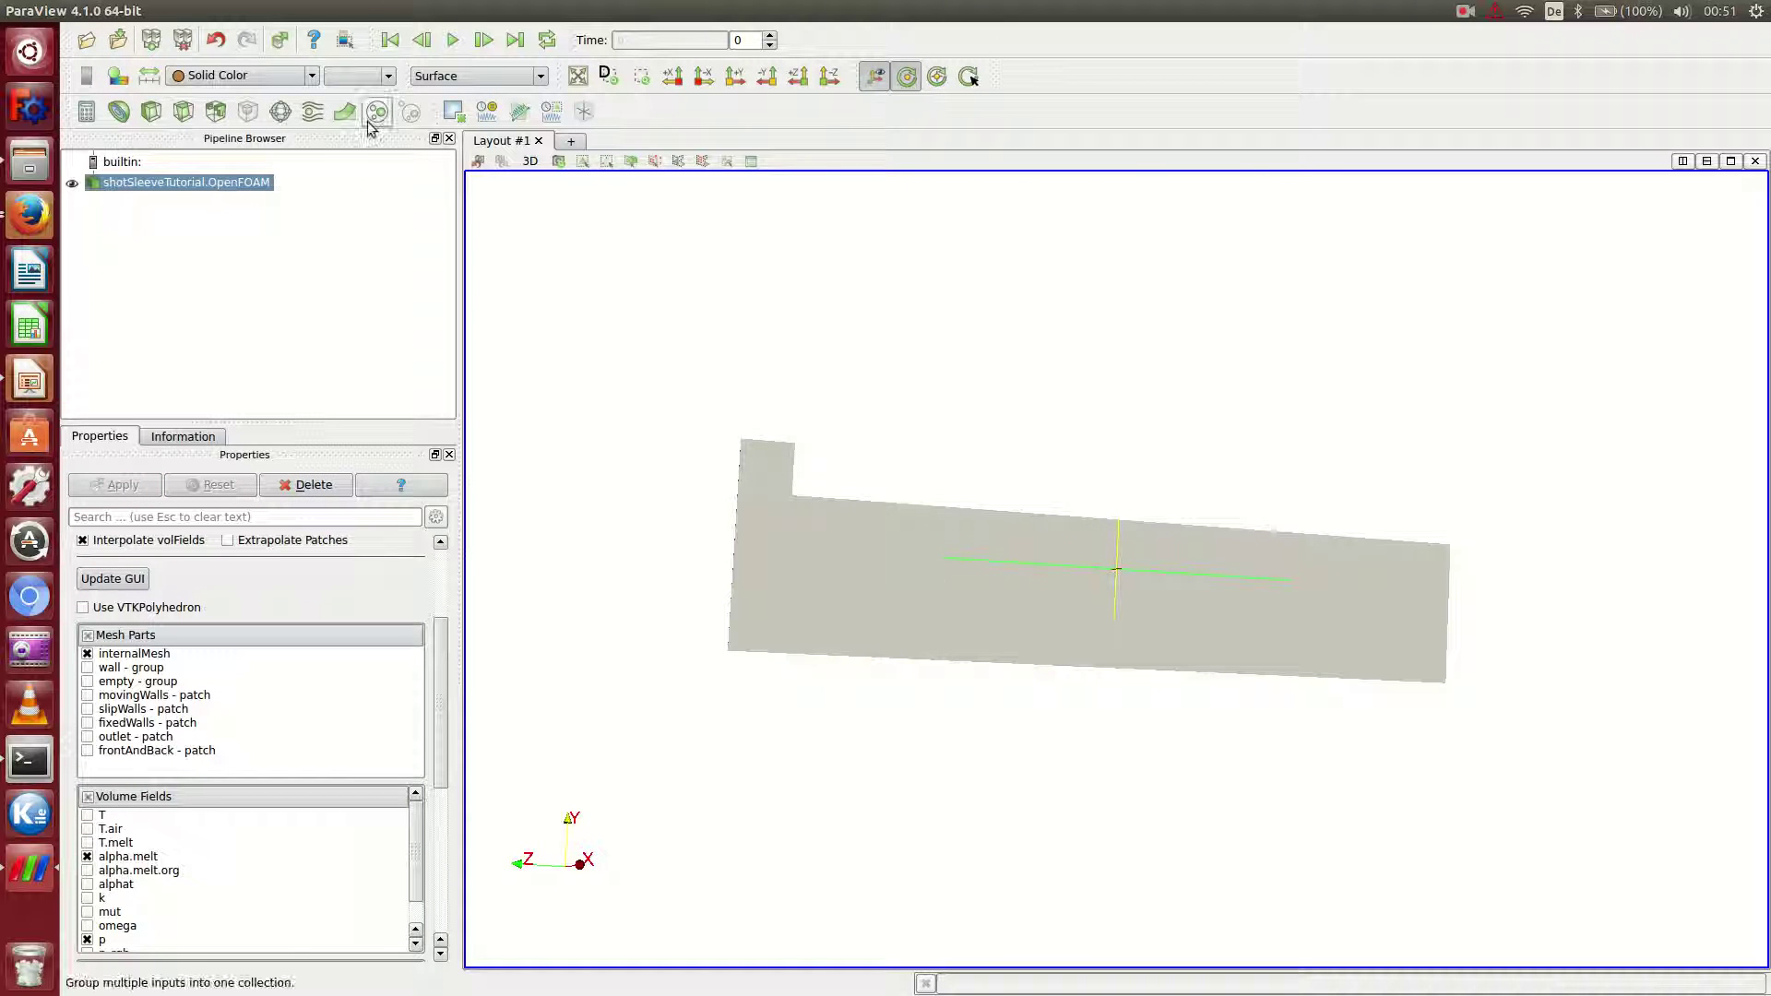
pyautogui.click(242, 76)
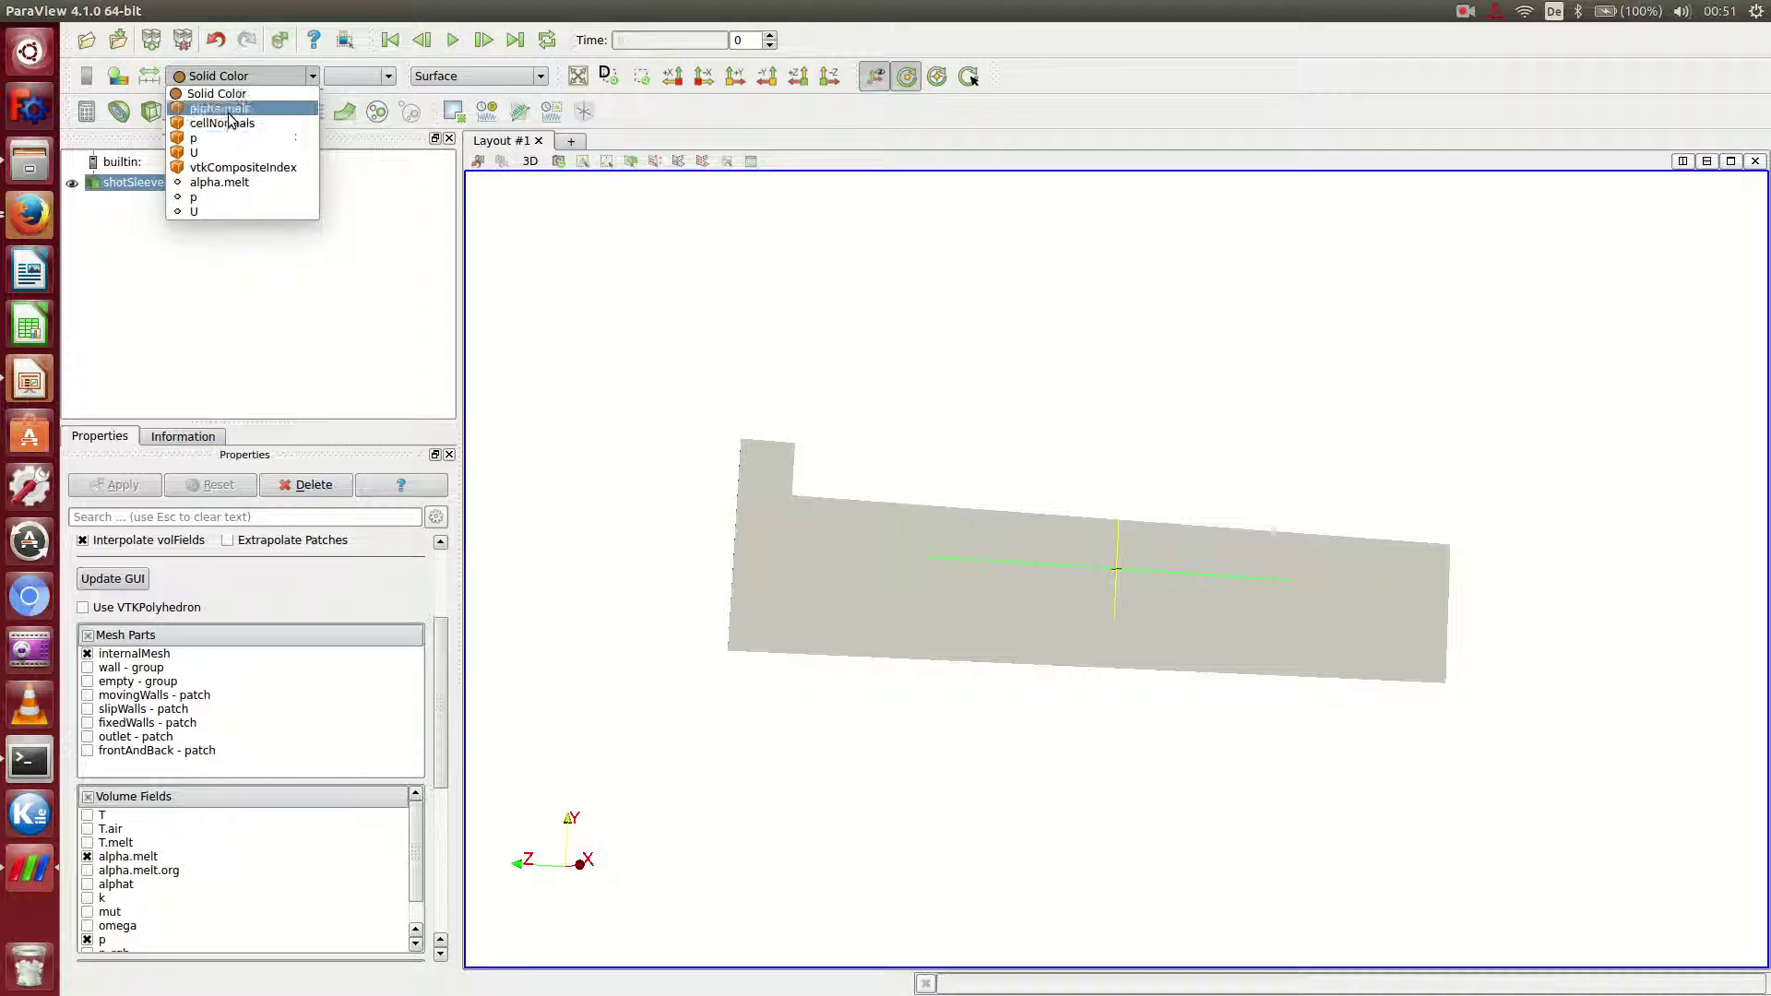
pyautogui.click(218, 108)
pyautogui.moveTo(794, 548); pyautogui.dragTo(878, 606)
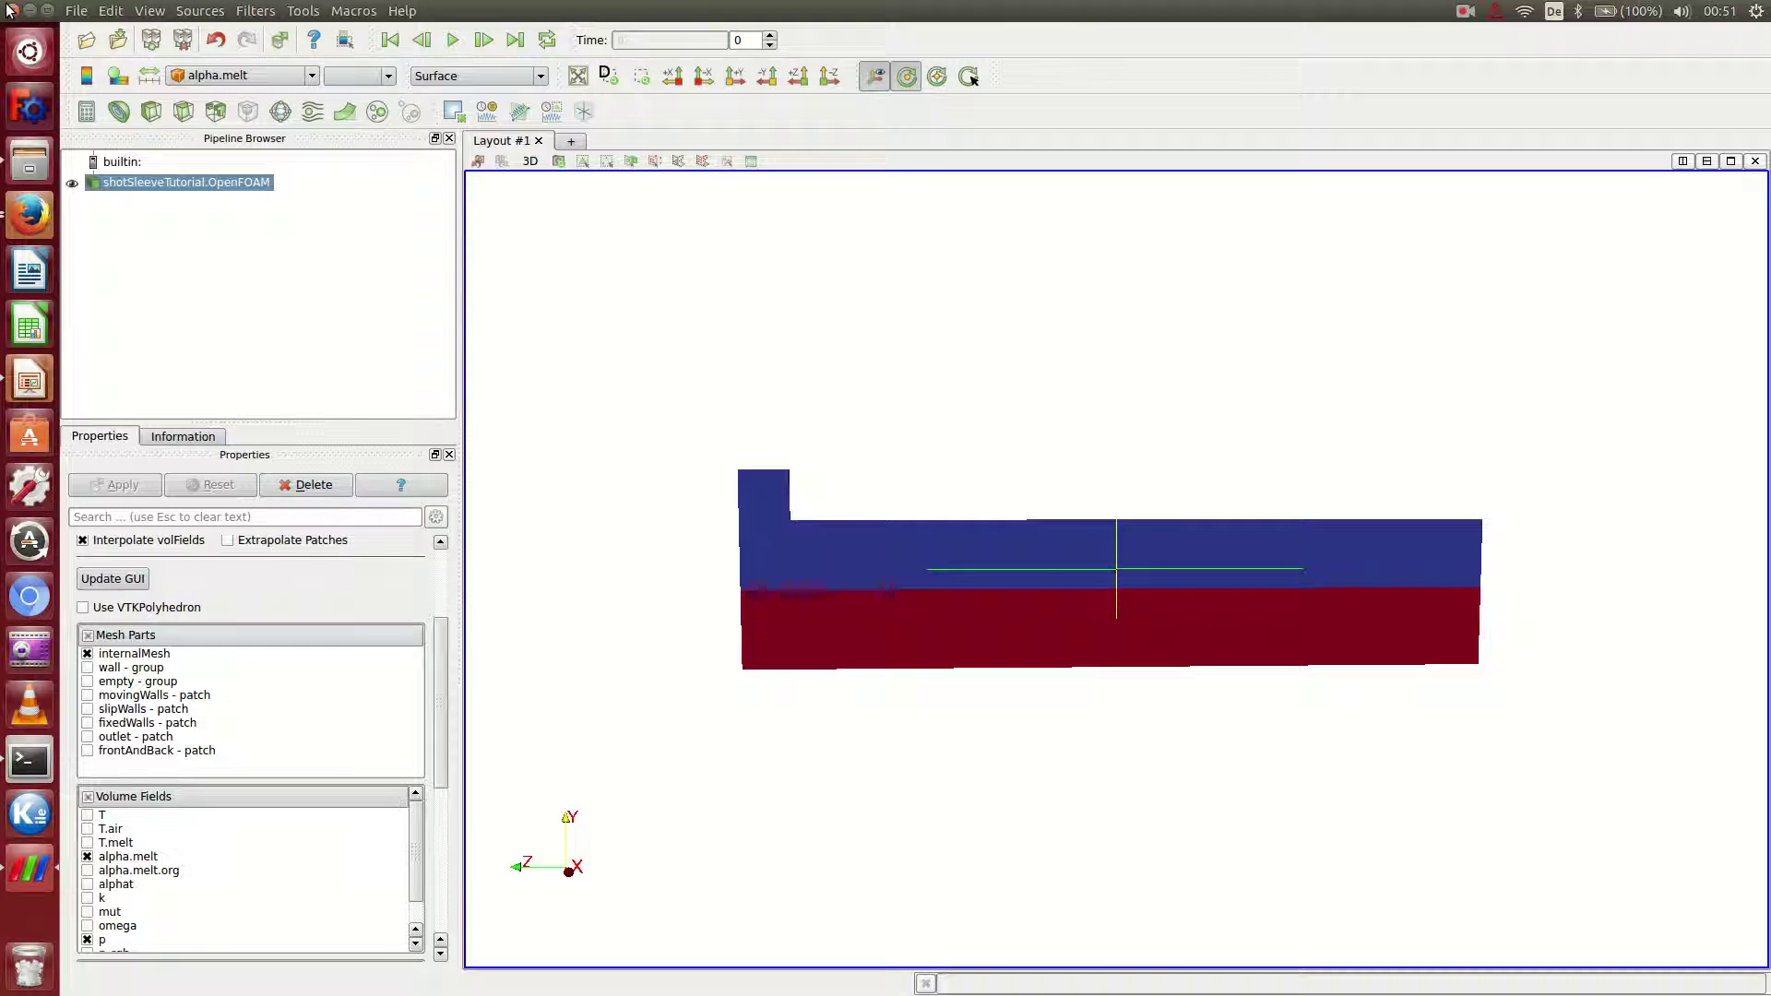
pyautogui.click(9, 10)
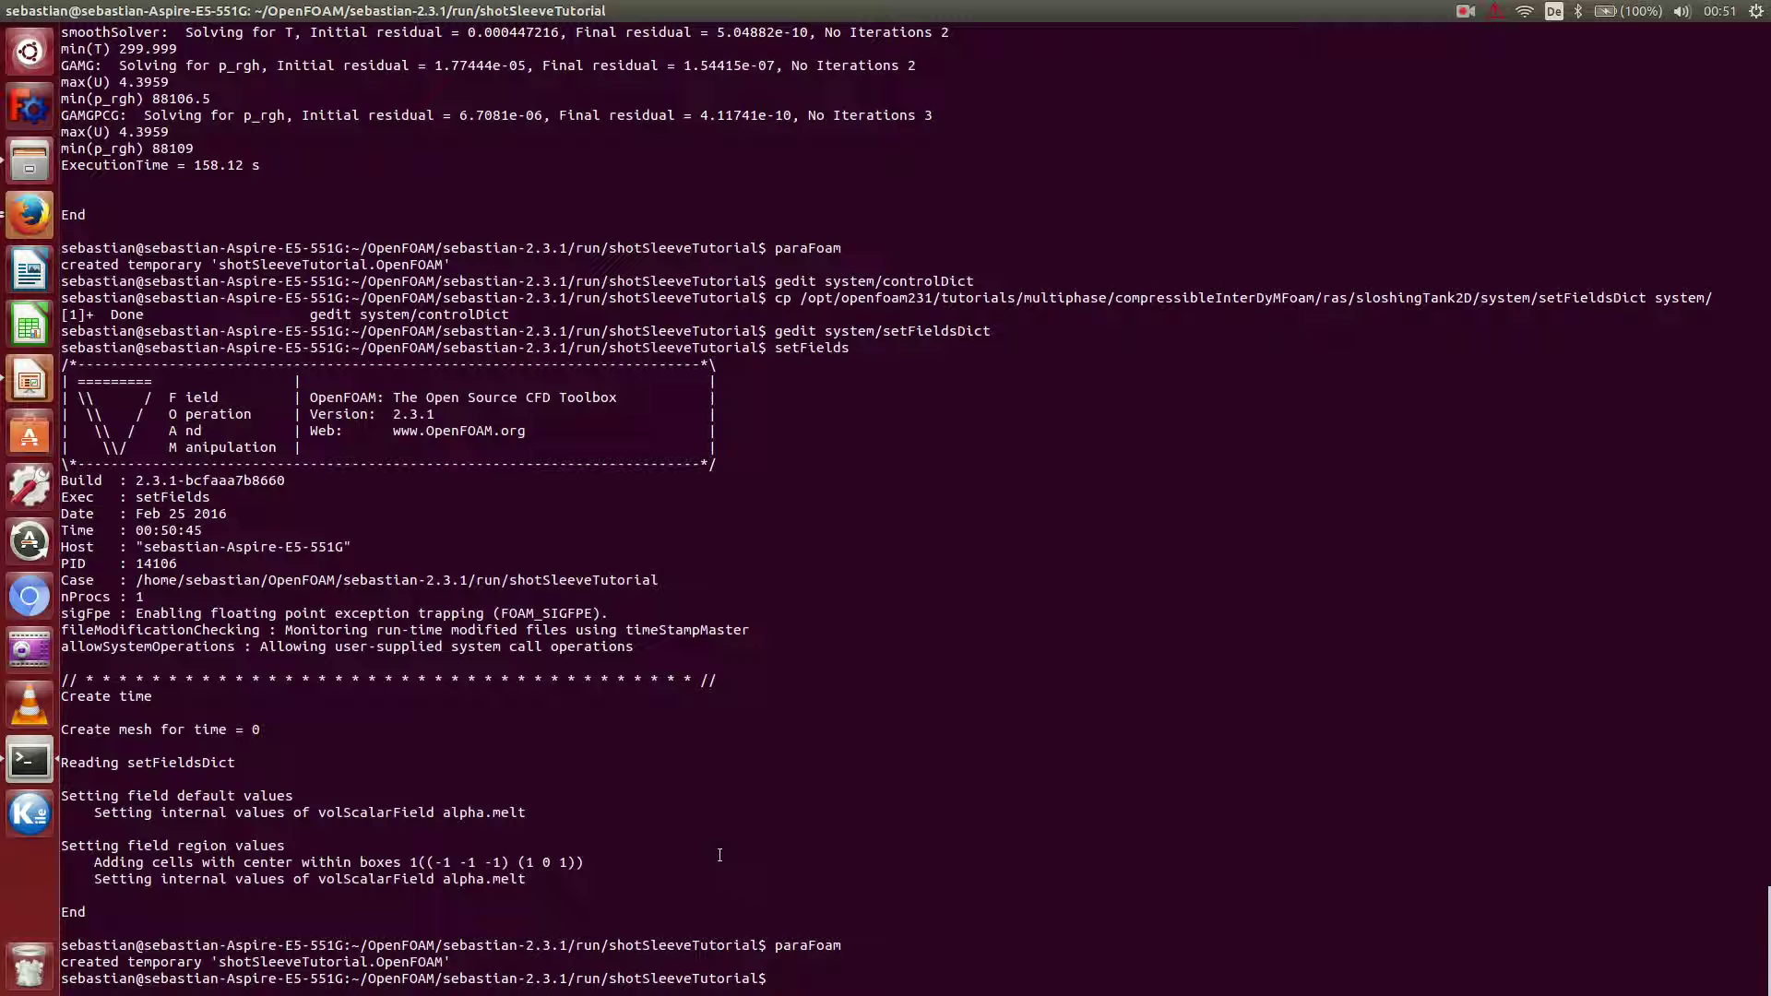
# Run compressibleInterDyMFoam in the background, logging to log.compressibleInterDyMFoam.
pyautogui.write('compressibleInterDyM')
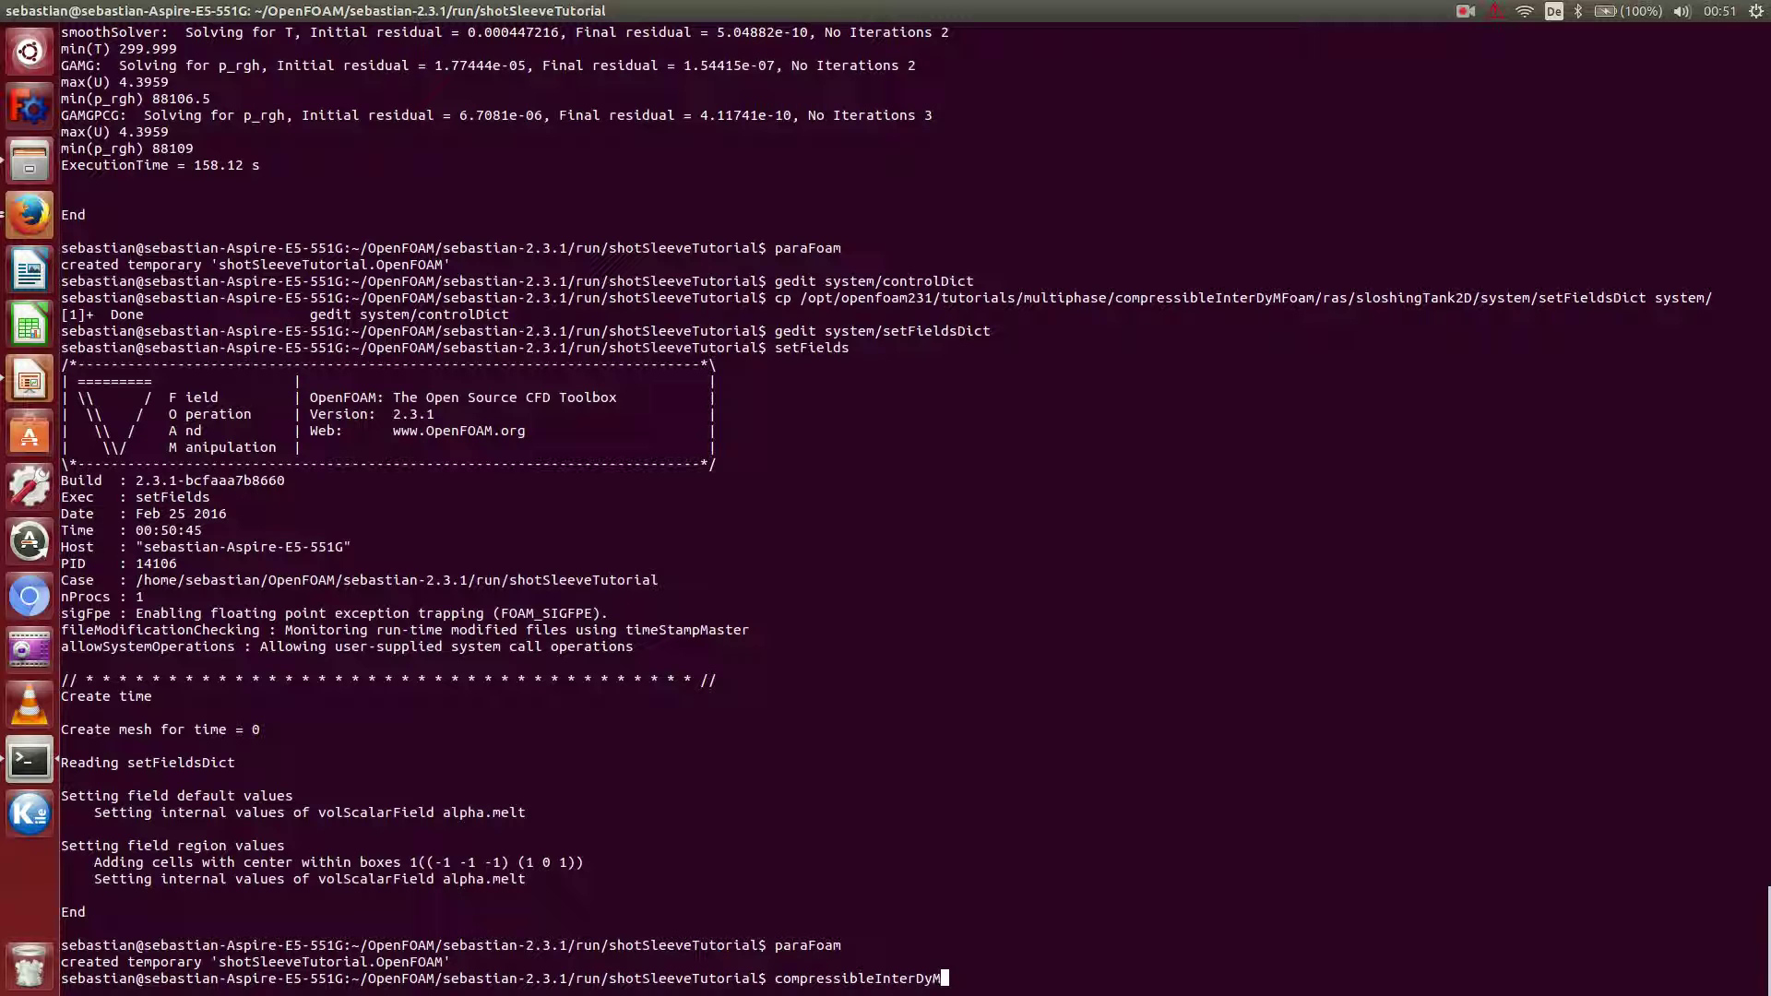
pyautogui.write('Foam >& log.compressible')
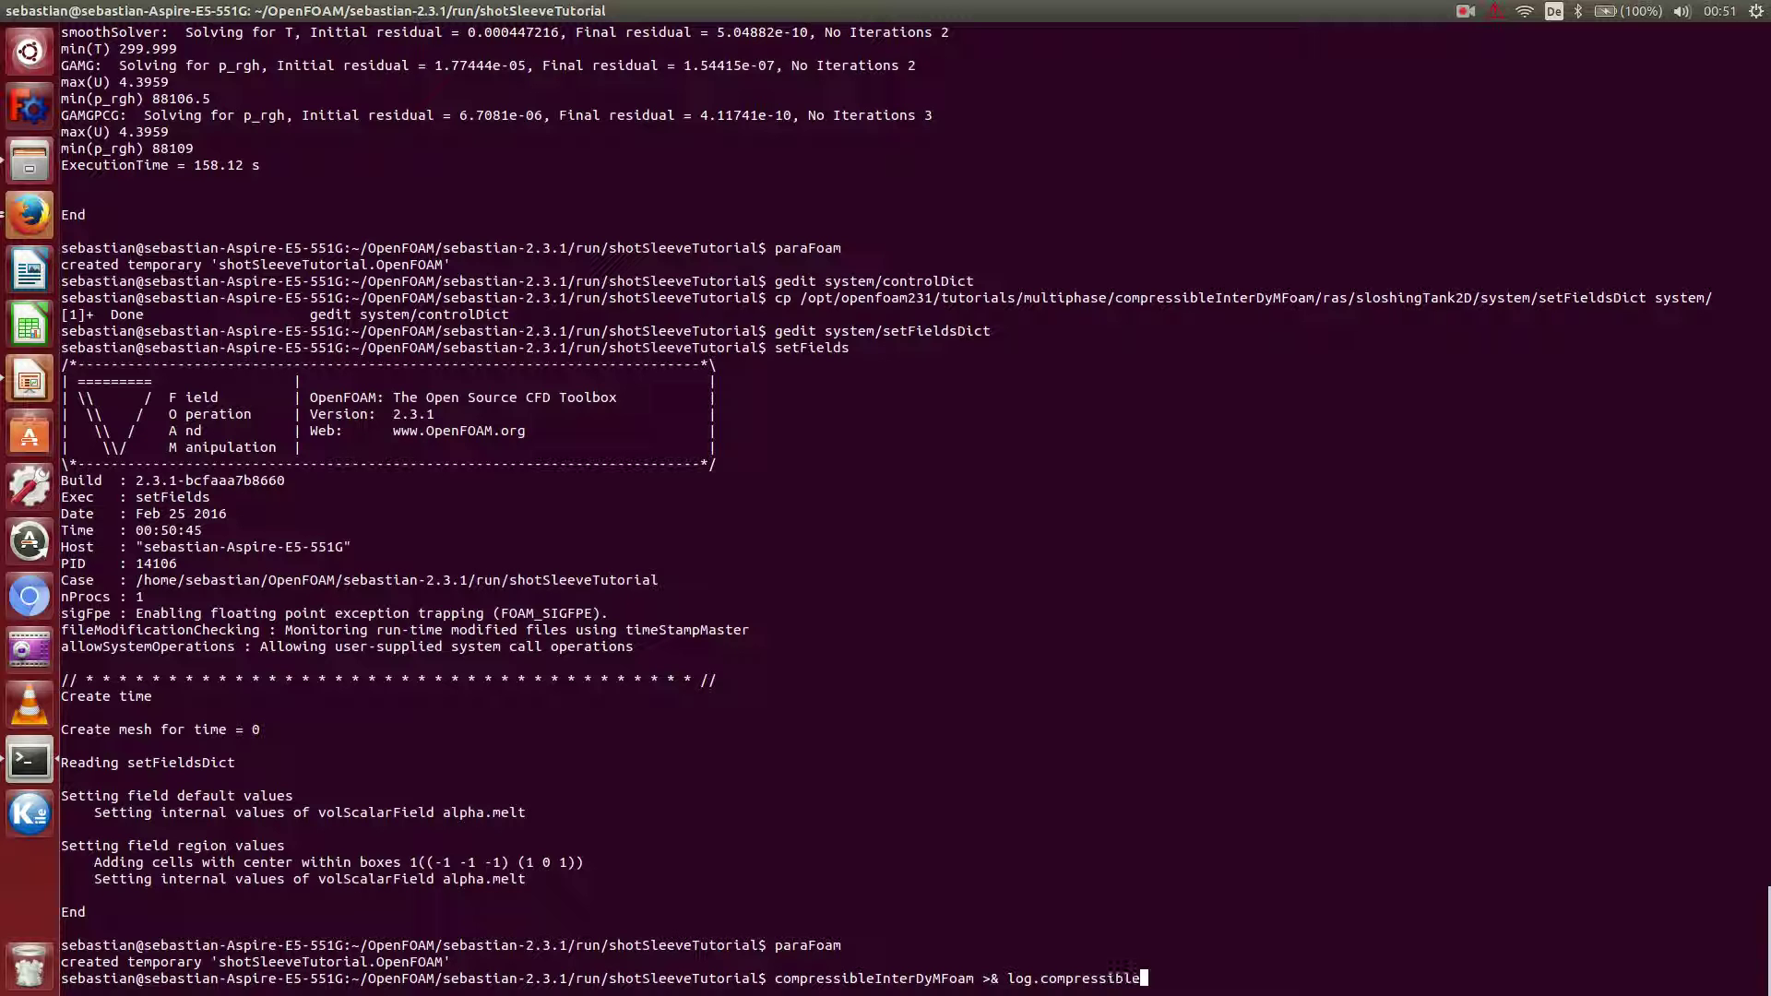
pyautogui.write('InterDyMFoam &')
pyautogui.press('Return')
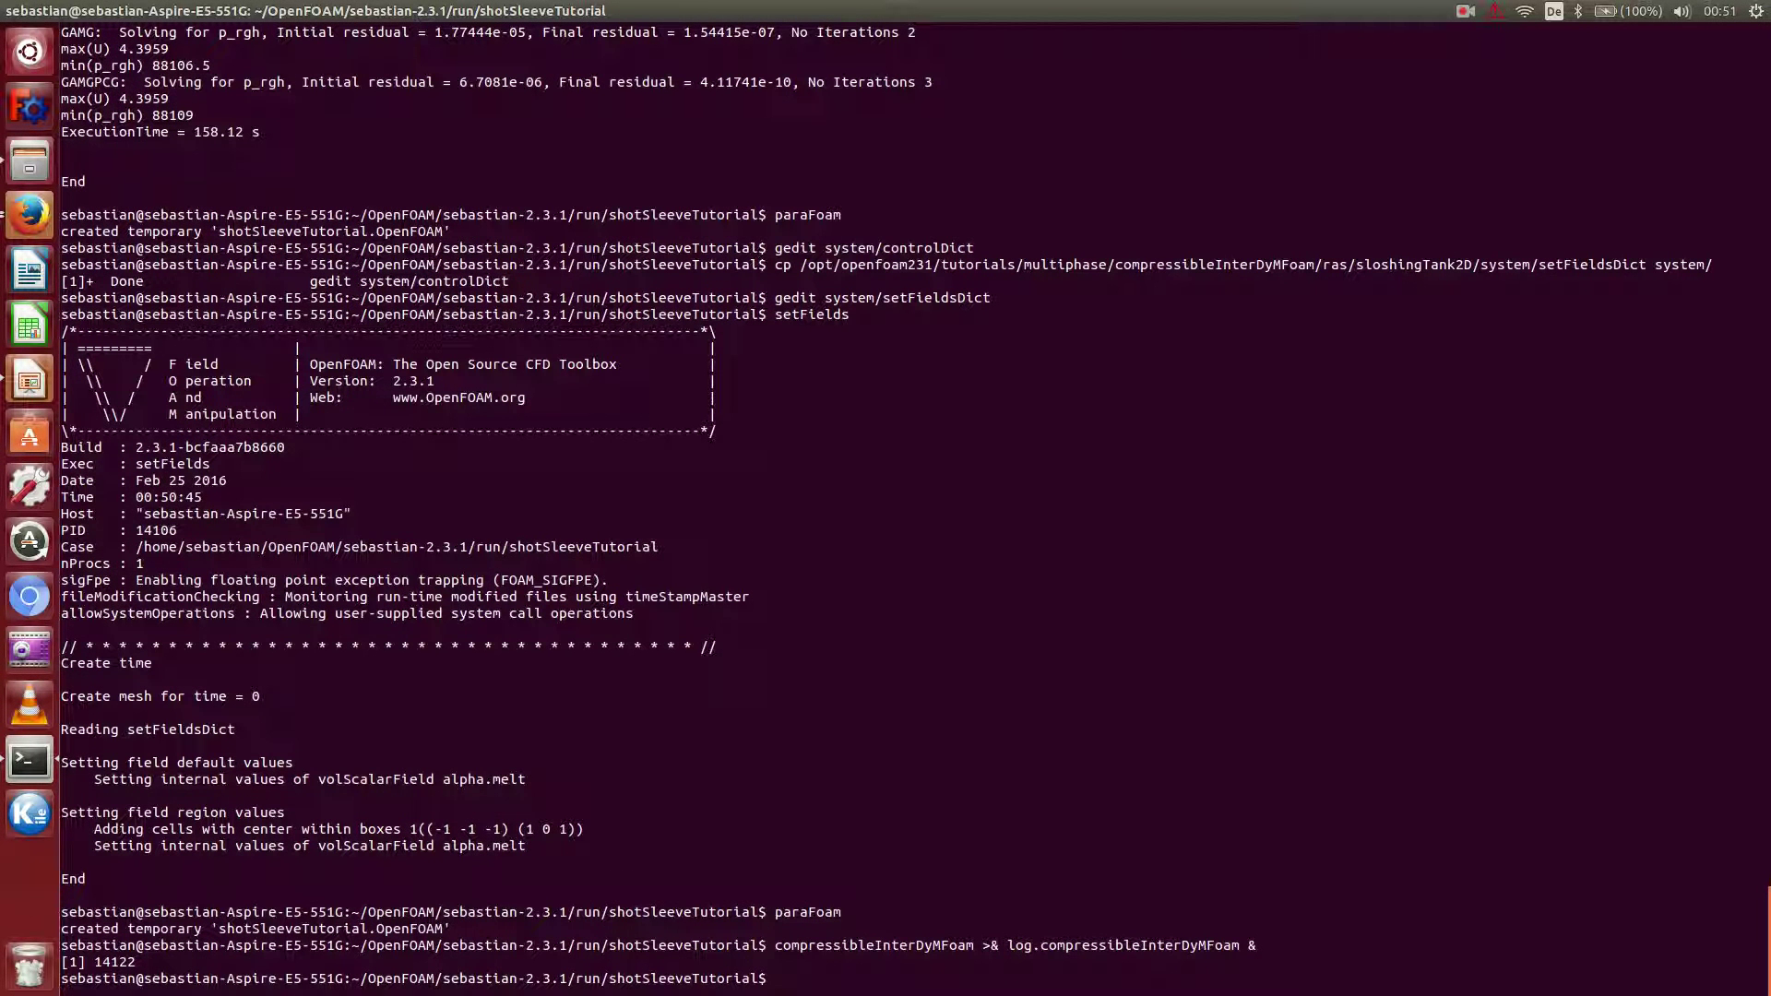
# Follow the solver log with tail -f, then switch to the top process monitor.
pyautogui.write('tail -f logcom')
pyautogui.press('BackSpace')
pyautogui.press('BackSpace')
pyautogui.press('BackSpace')
pyautogui.write('.compressibleInterDy')
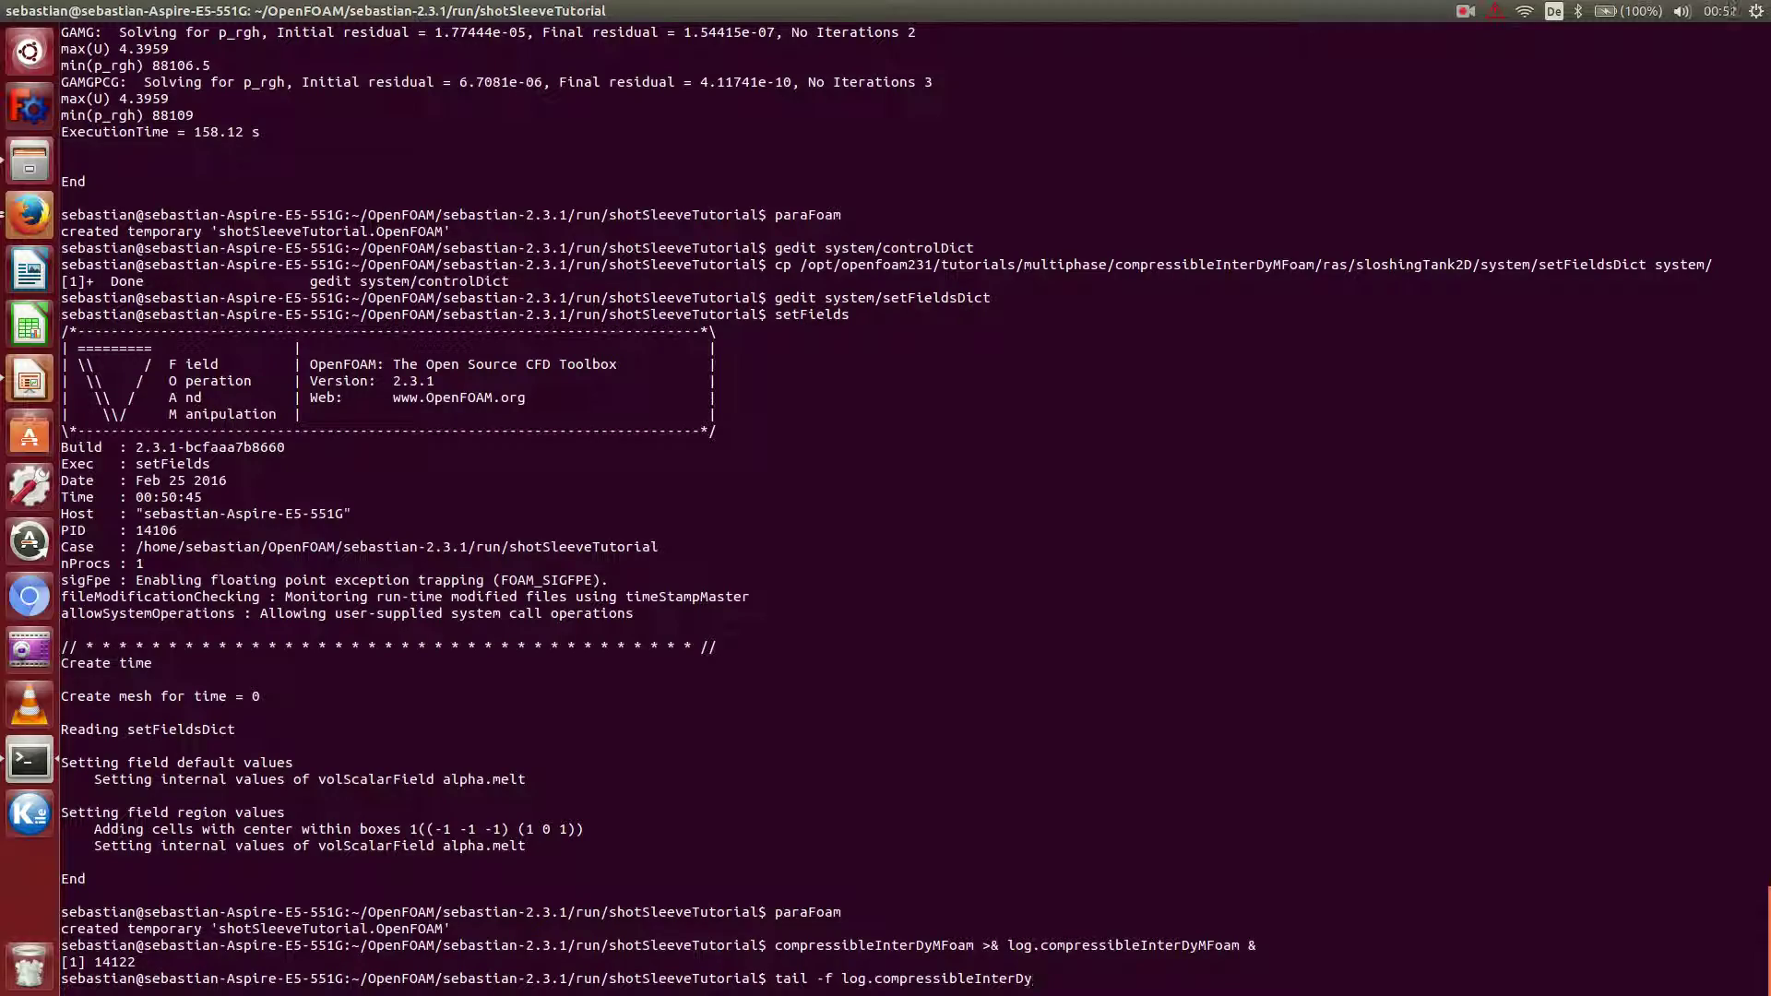
pyautogui.press('Tab')
pyautogui.press('Return')
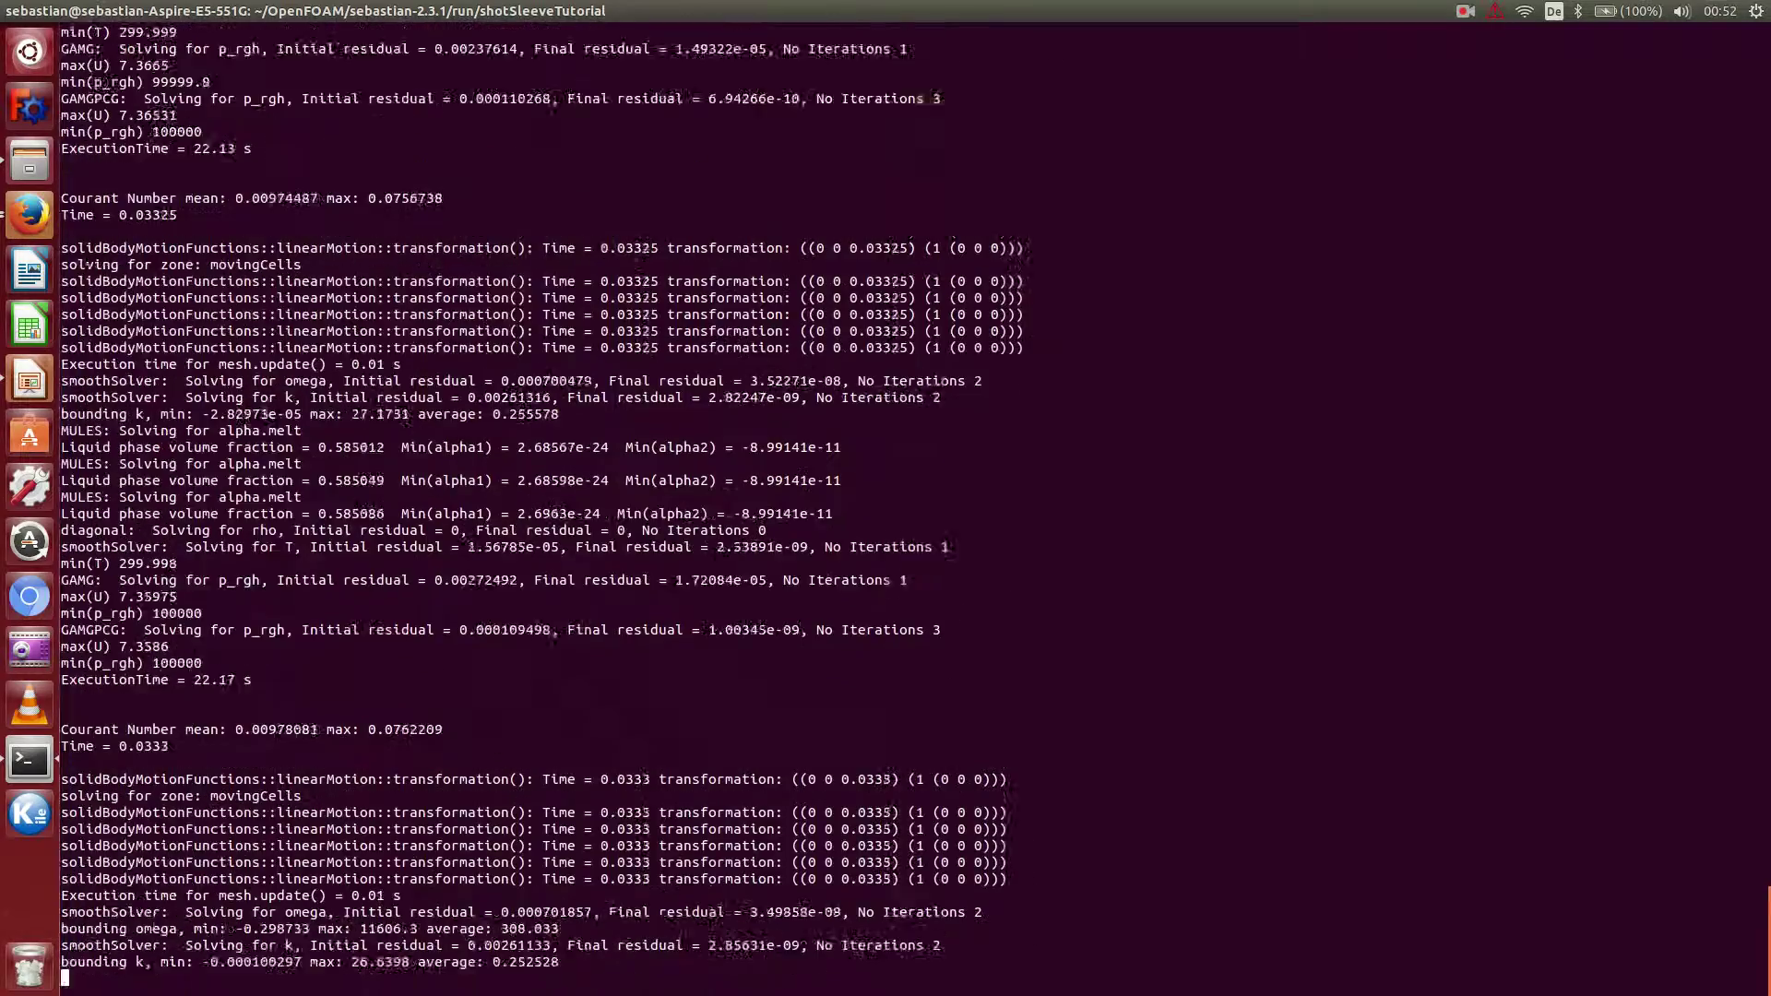
pyautogui.hotkey('ctrl', 'c')
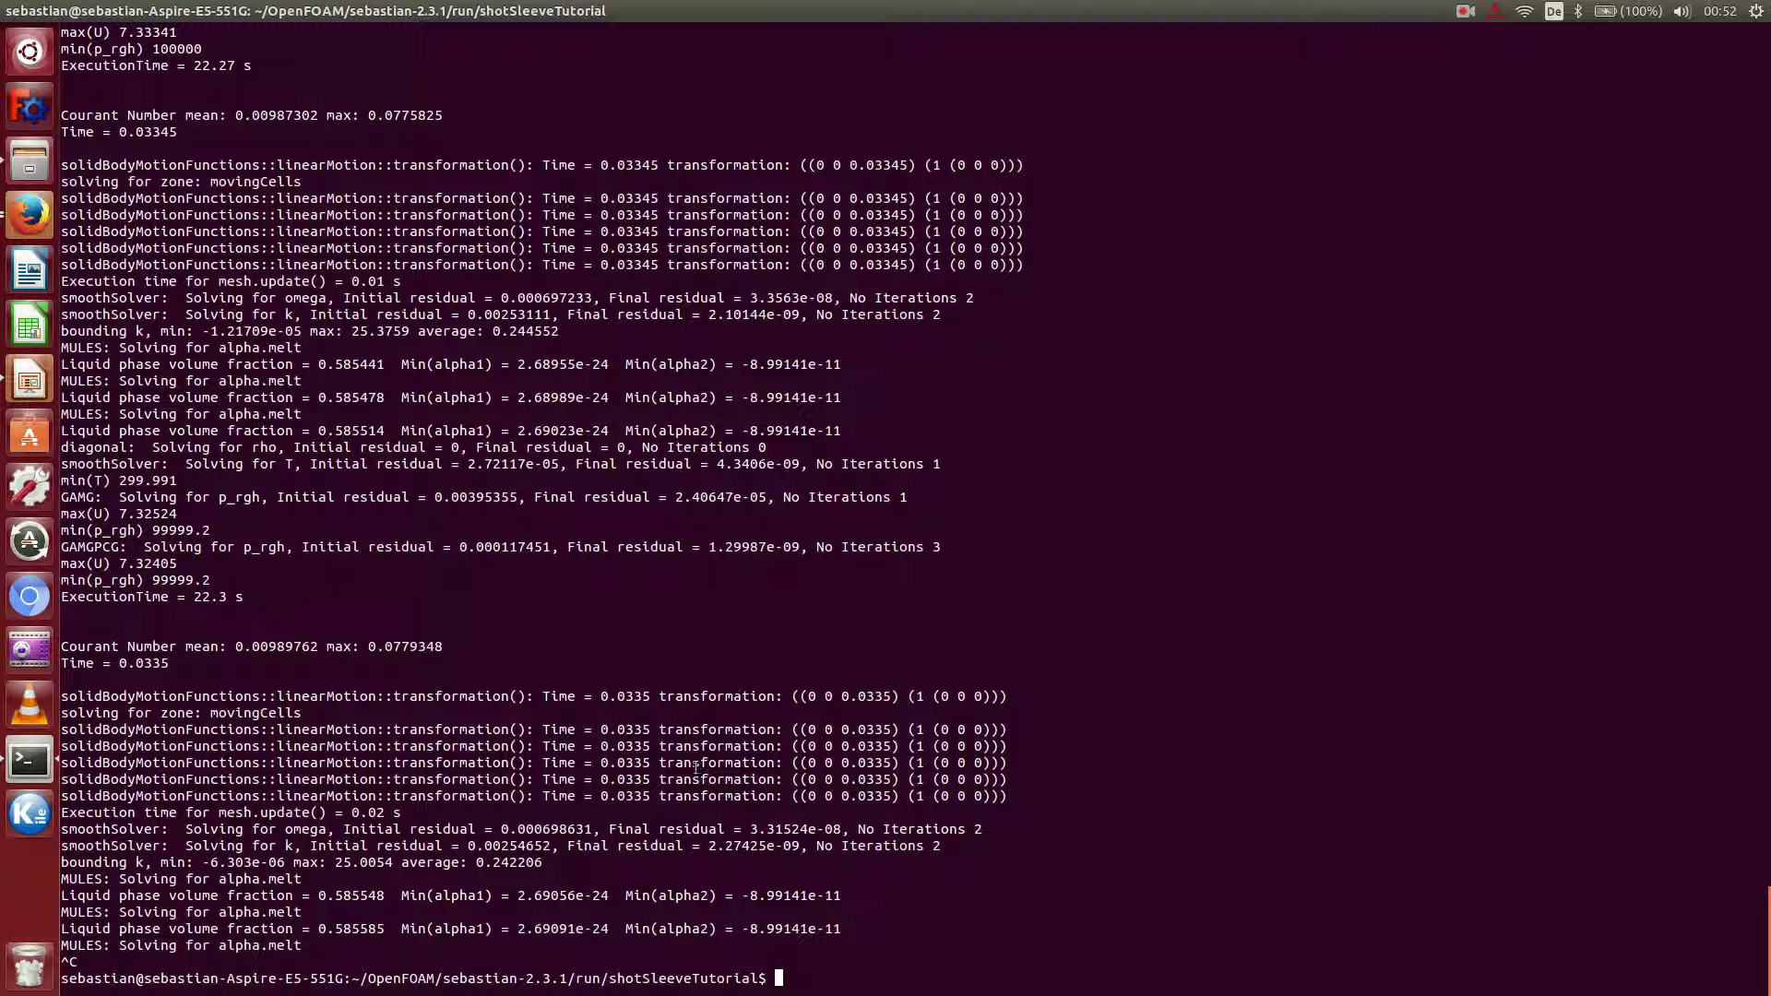
pyautogui.write('top')
pyautogui.press('Return')
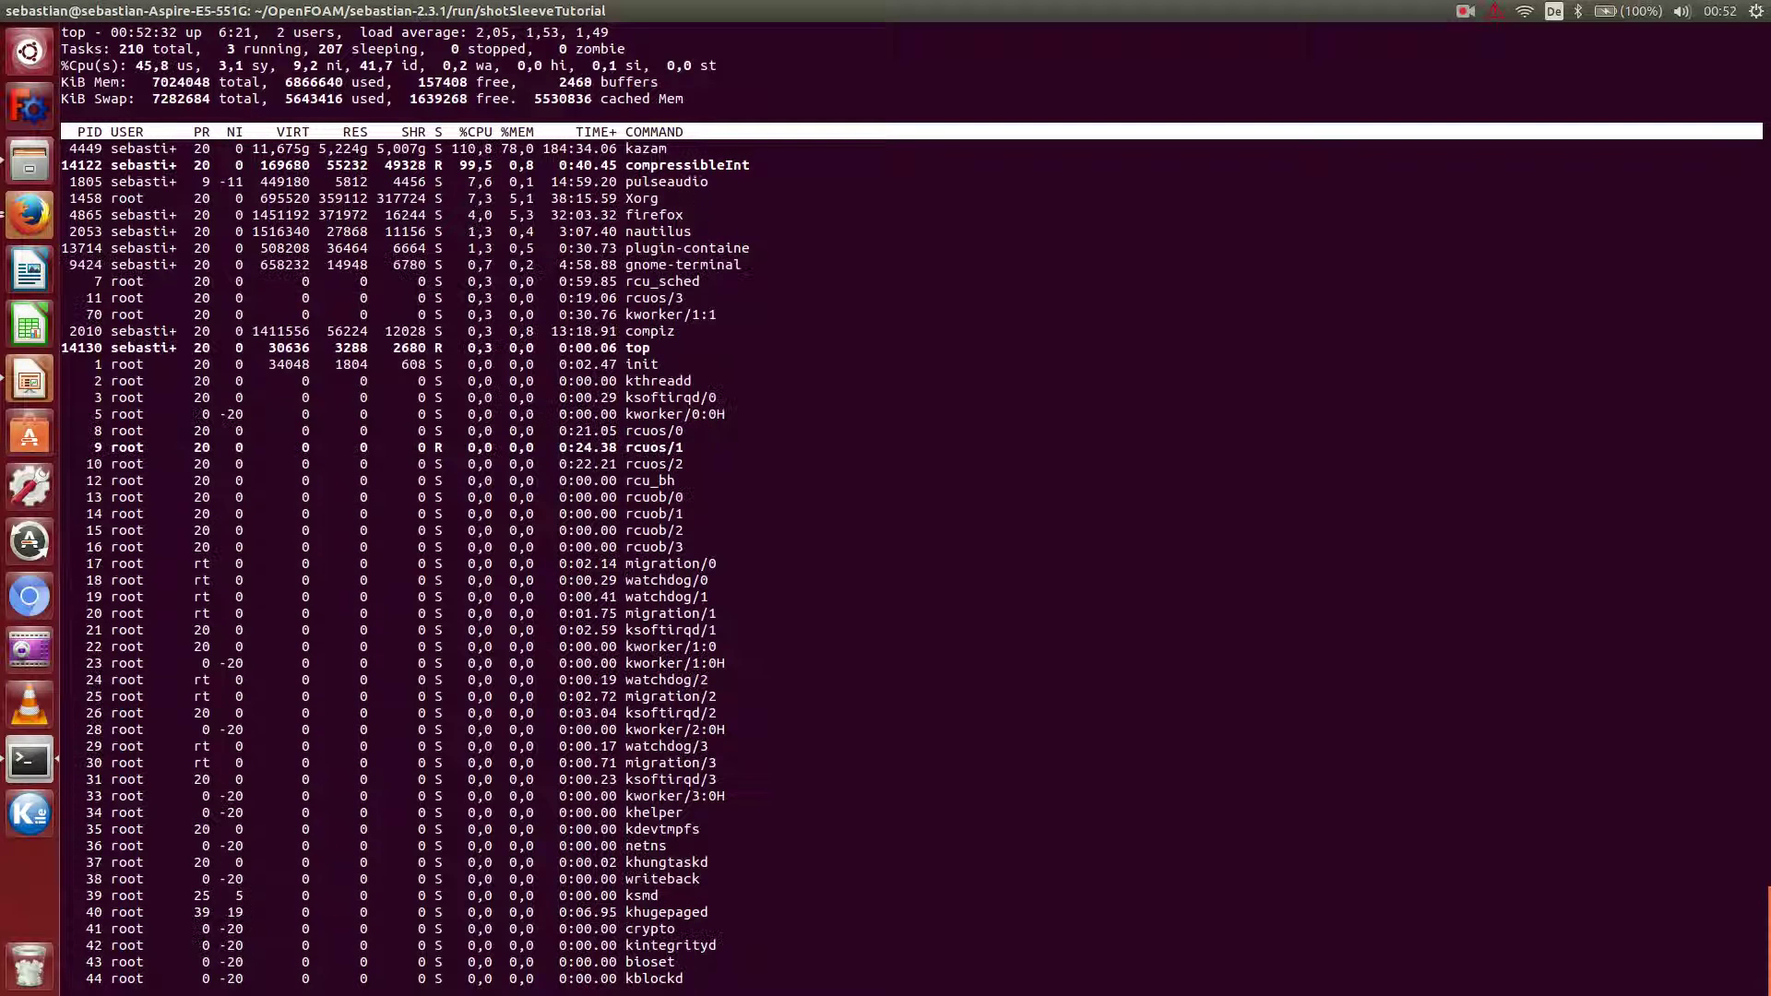
# Quit top and run sudo apt-get install mencoder, which reports it's already newest.
pyautogui.press('q')
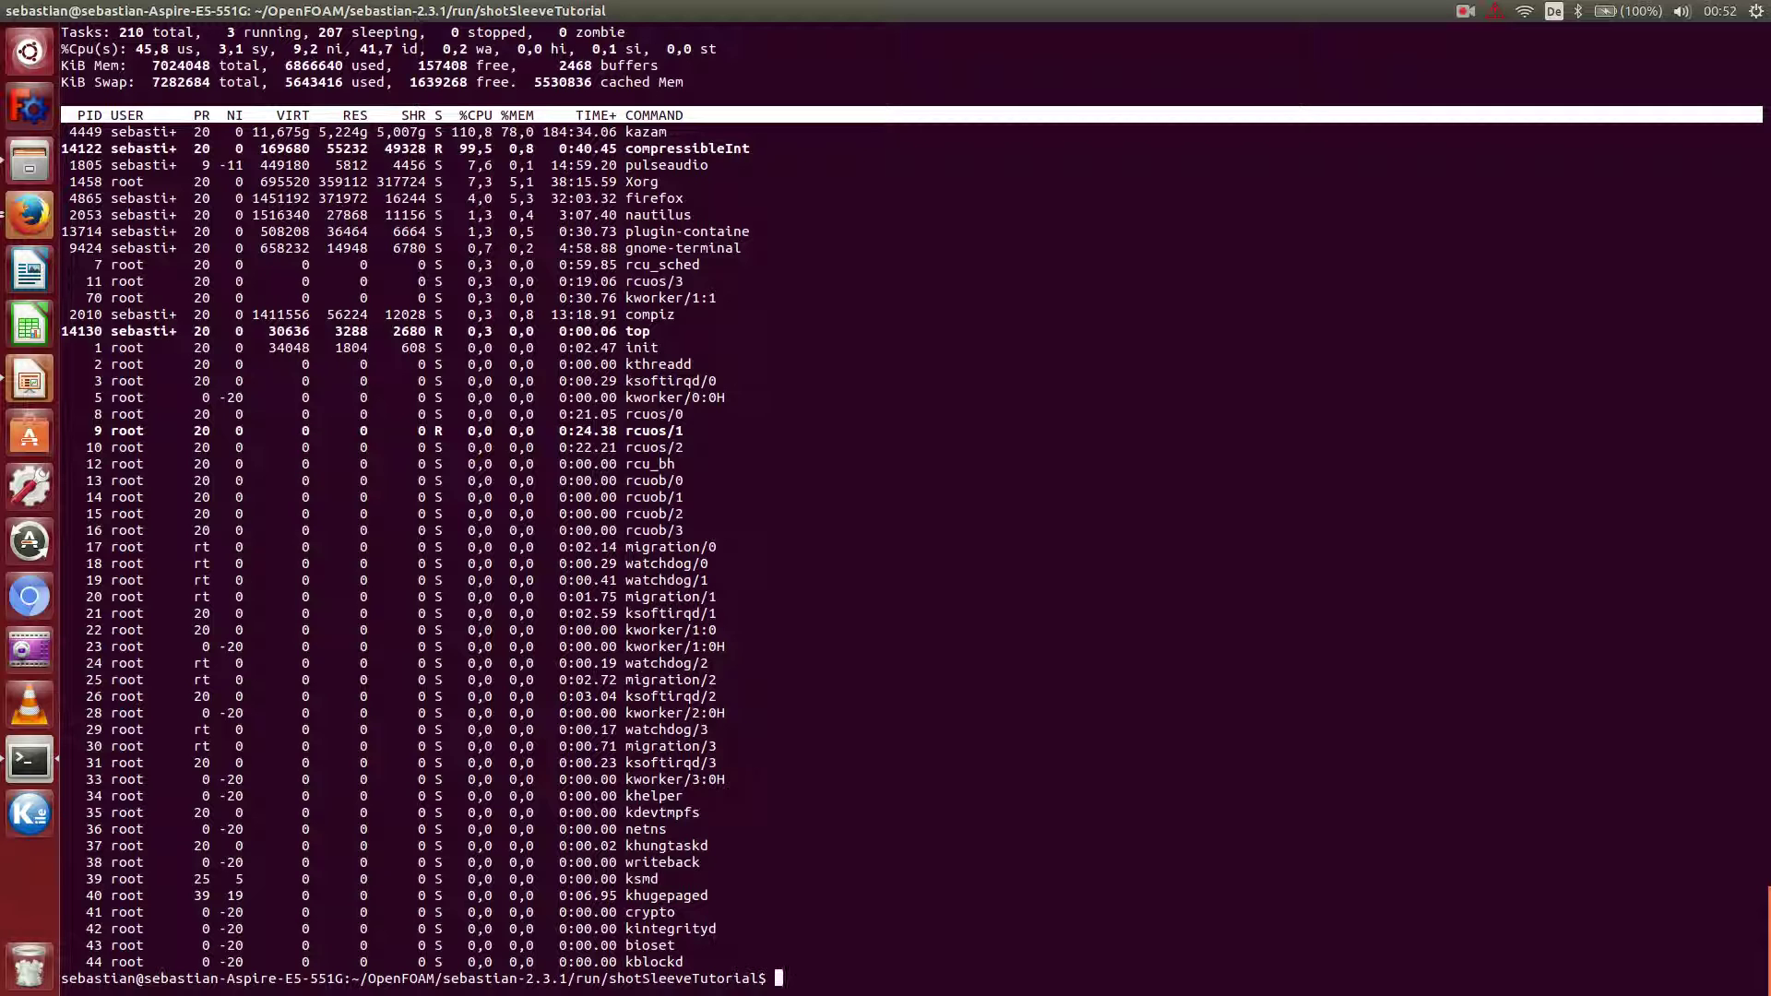
pyautogui.write('sudo apt-get install mencoder')
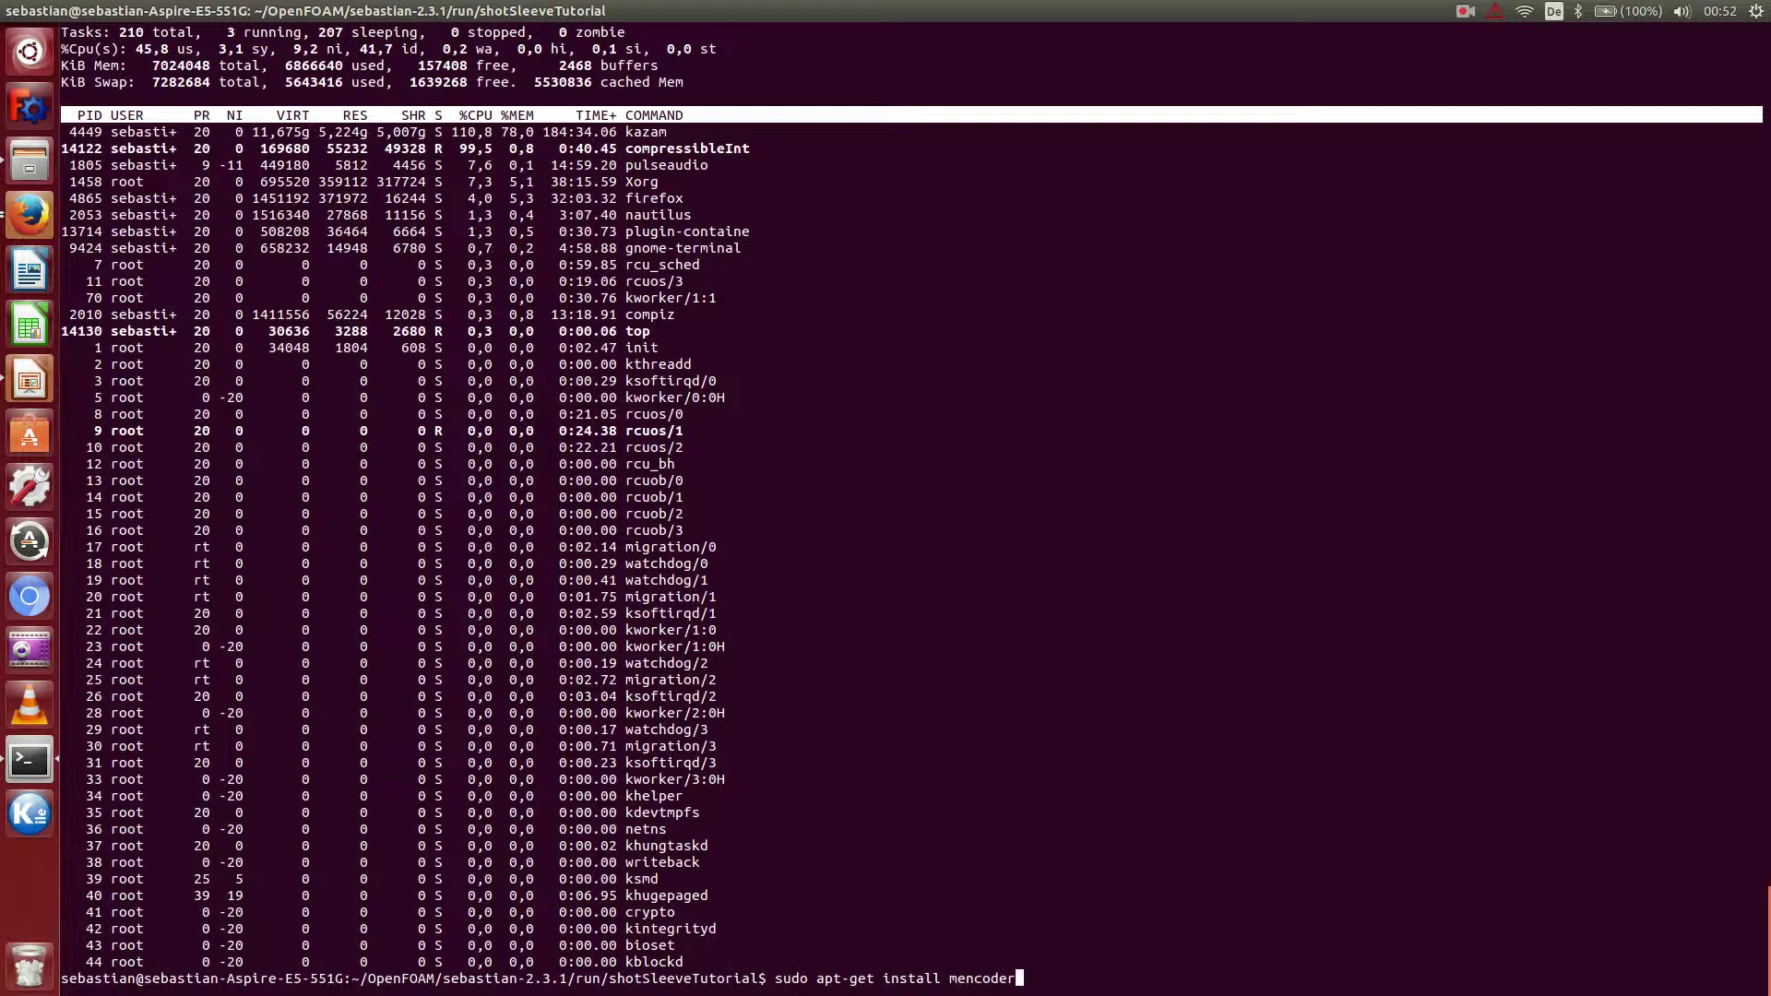
pyautogui.press('Return')
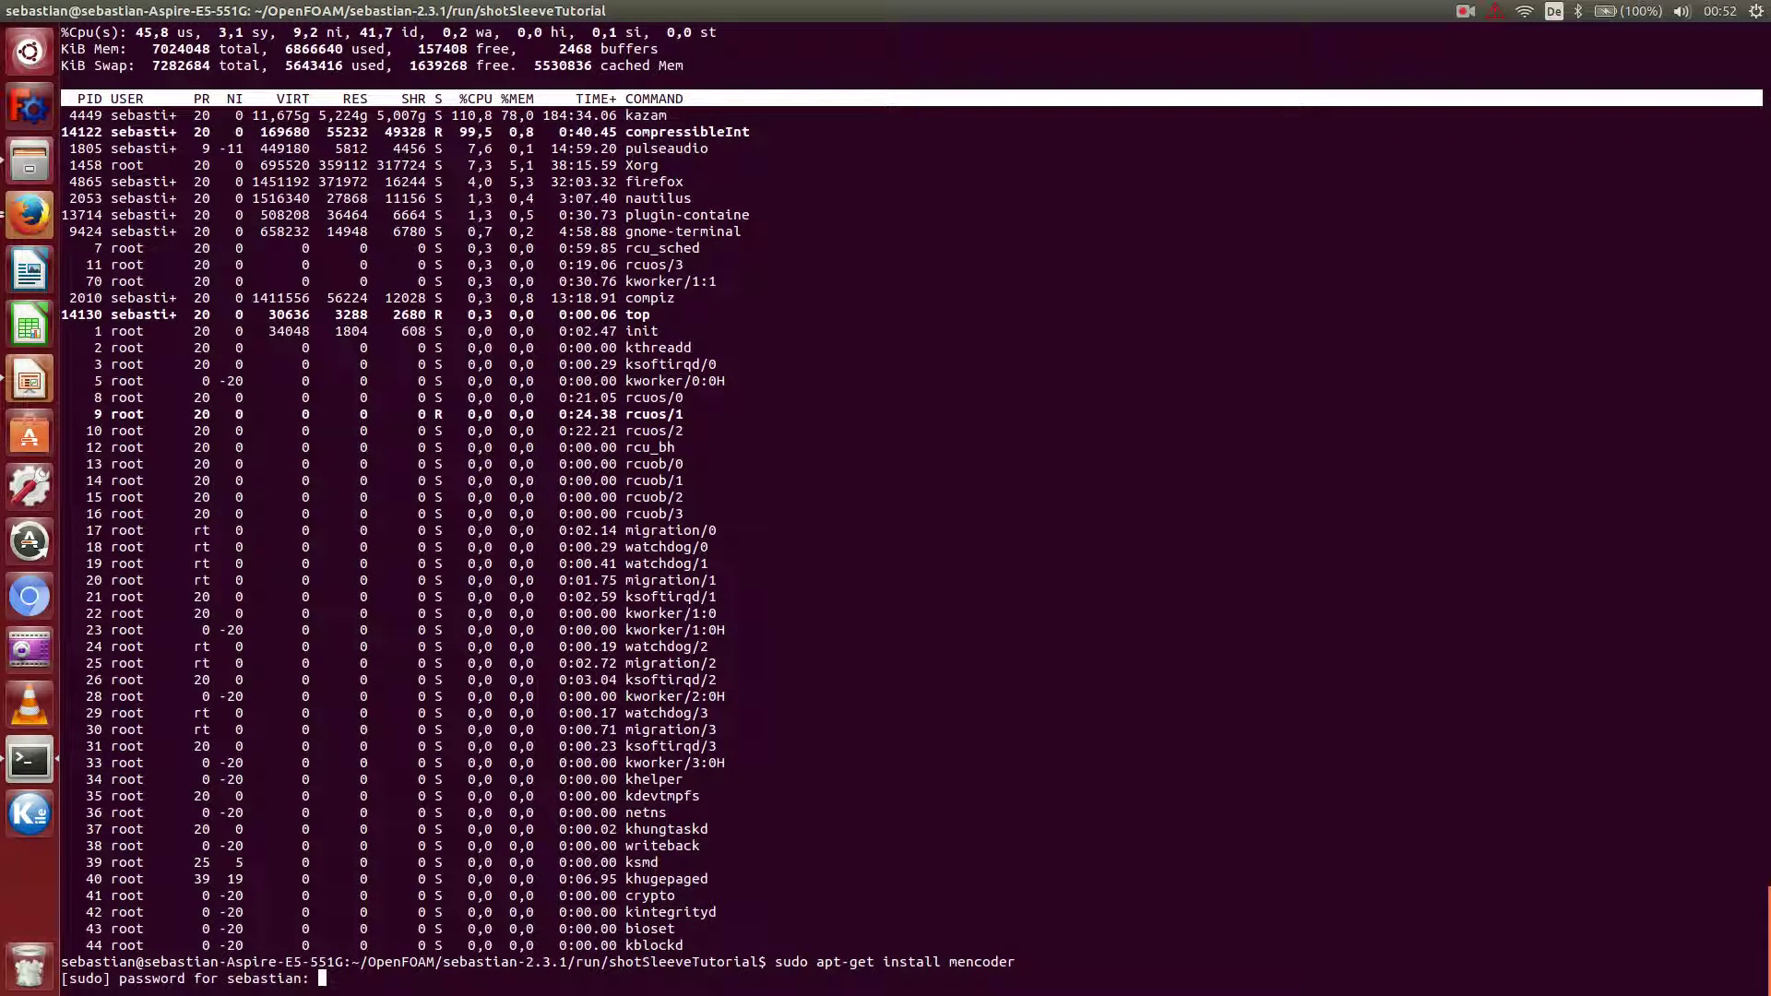
pyautogui.press('Return')
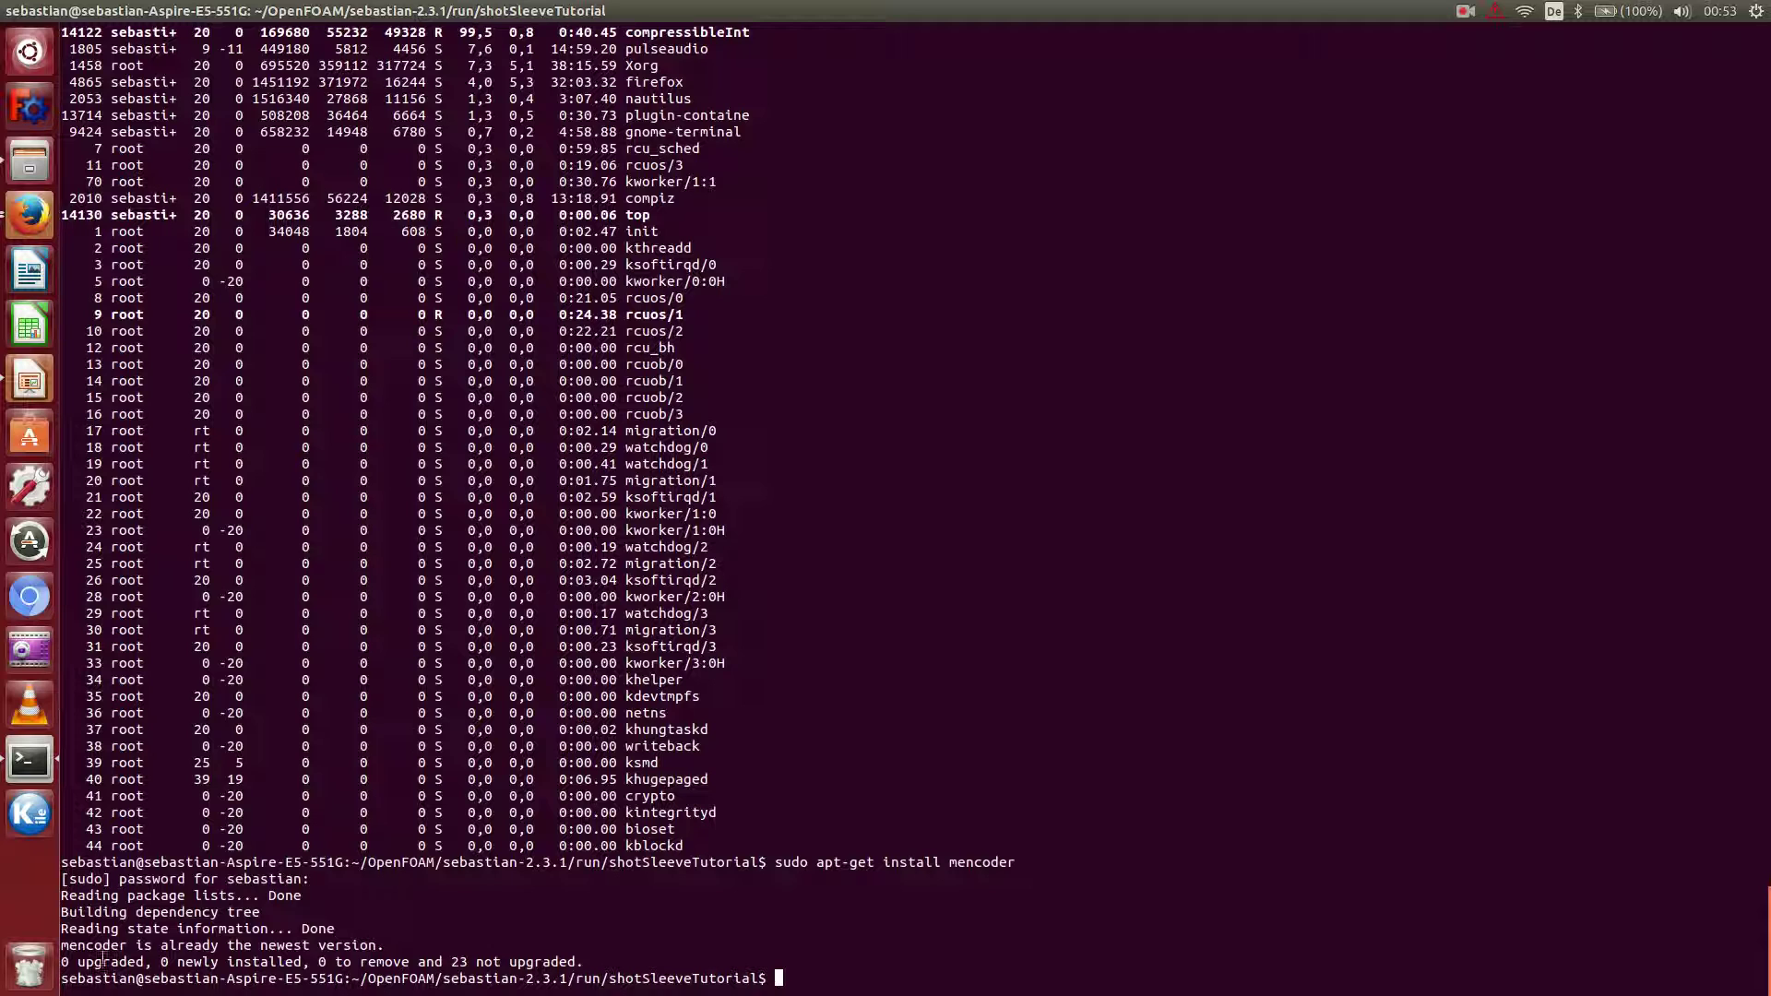
pyautogui.moveTo(78, 945); pyautogui.dragTo(326, 947)
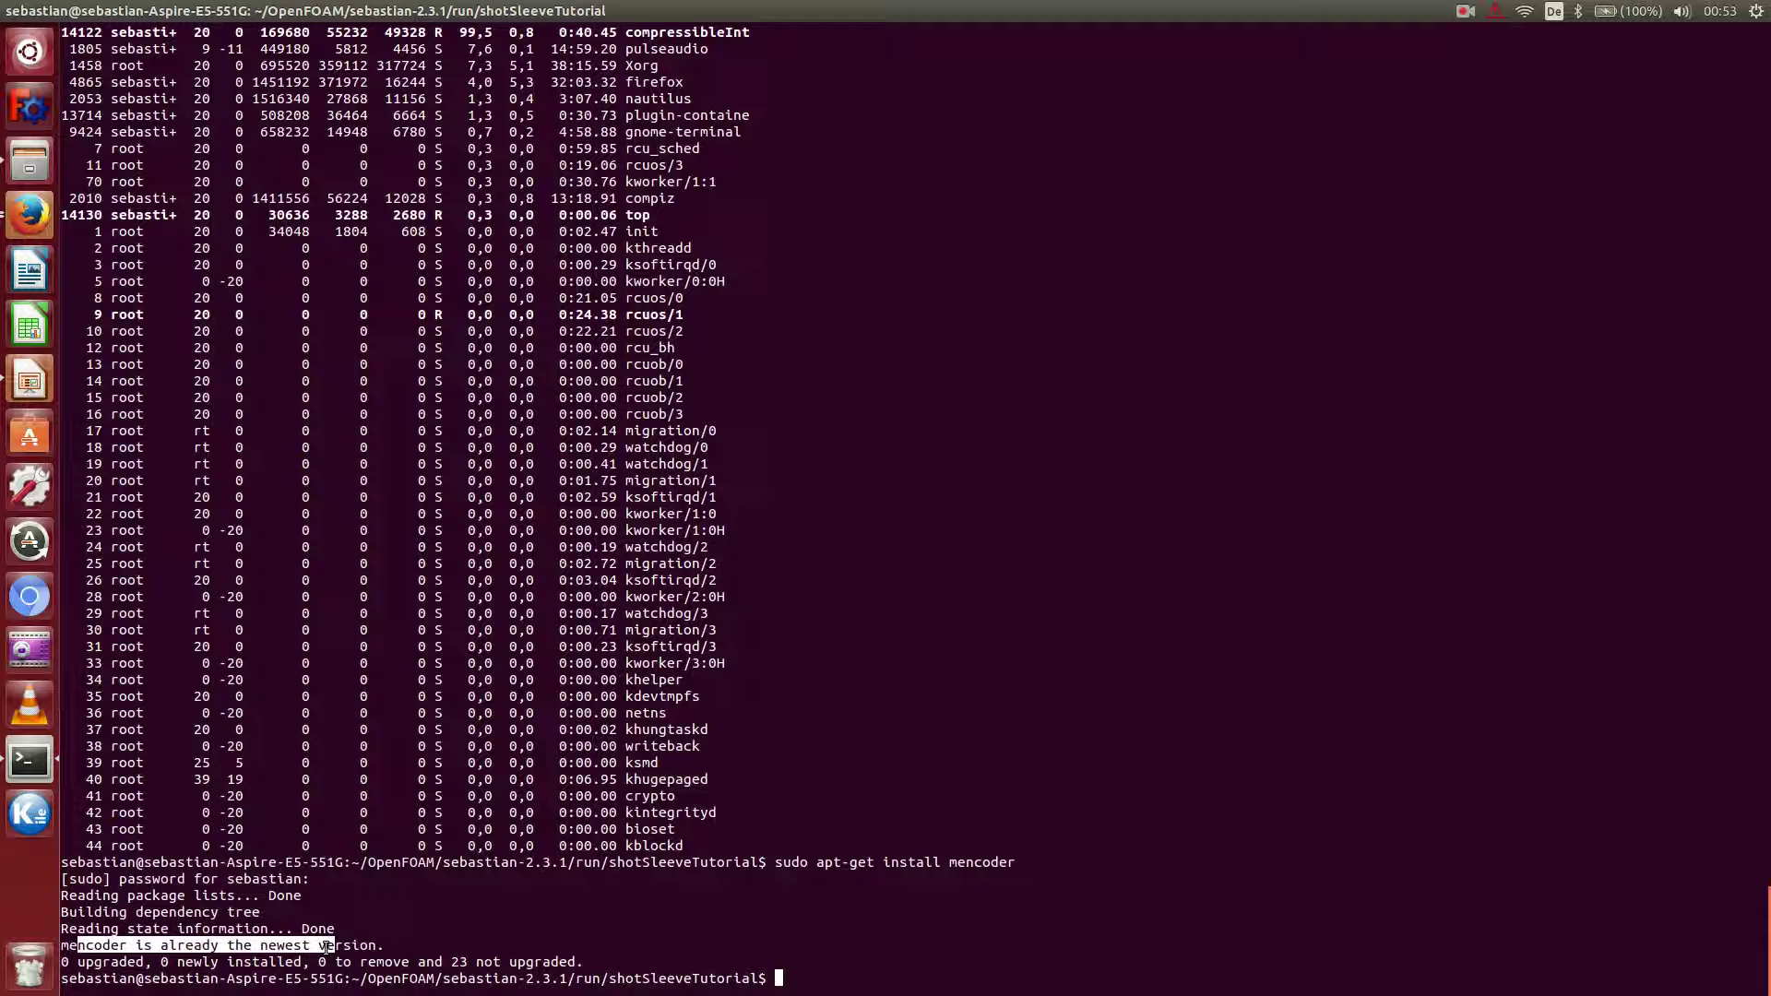
pyautogui.moveTo(327, 947); pyautogui.dragTo(334, 946)
# Bring up the Firefox window with the KTH profile page.
pyautogui.click(26, 215)
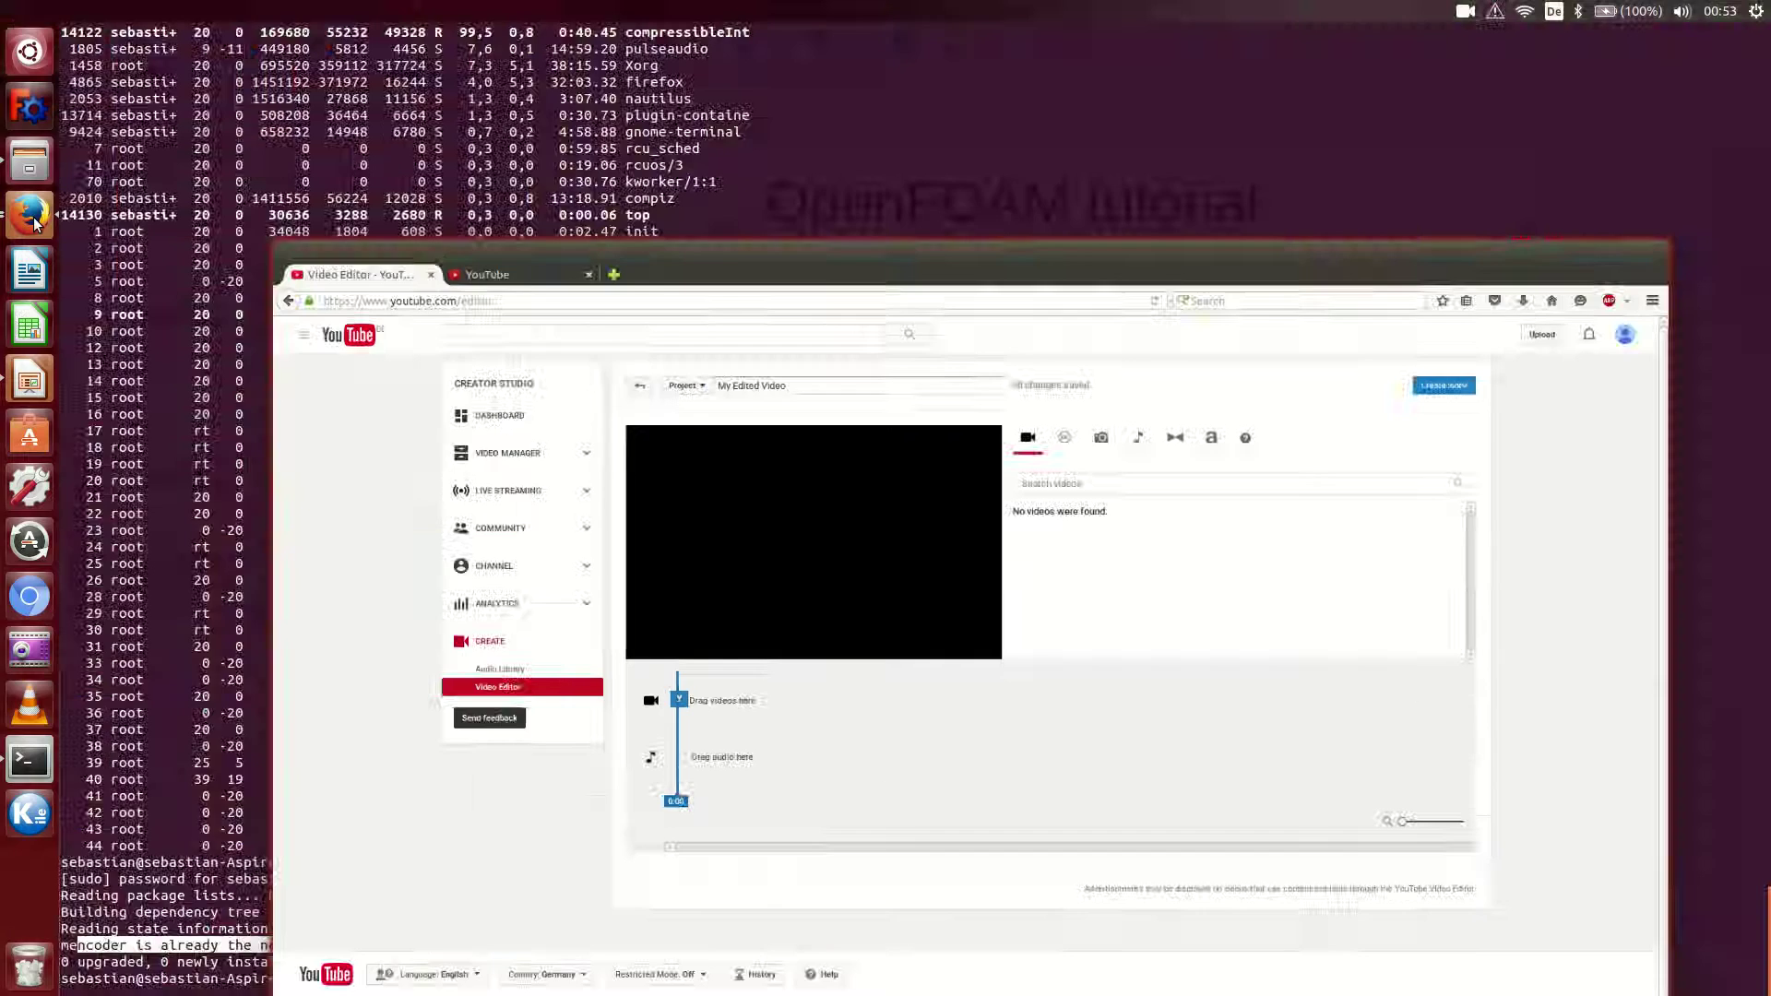
pyautogui.rightClick(26, 215)
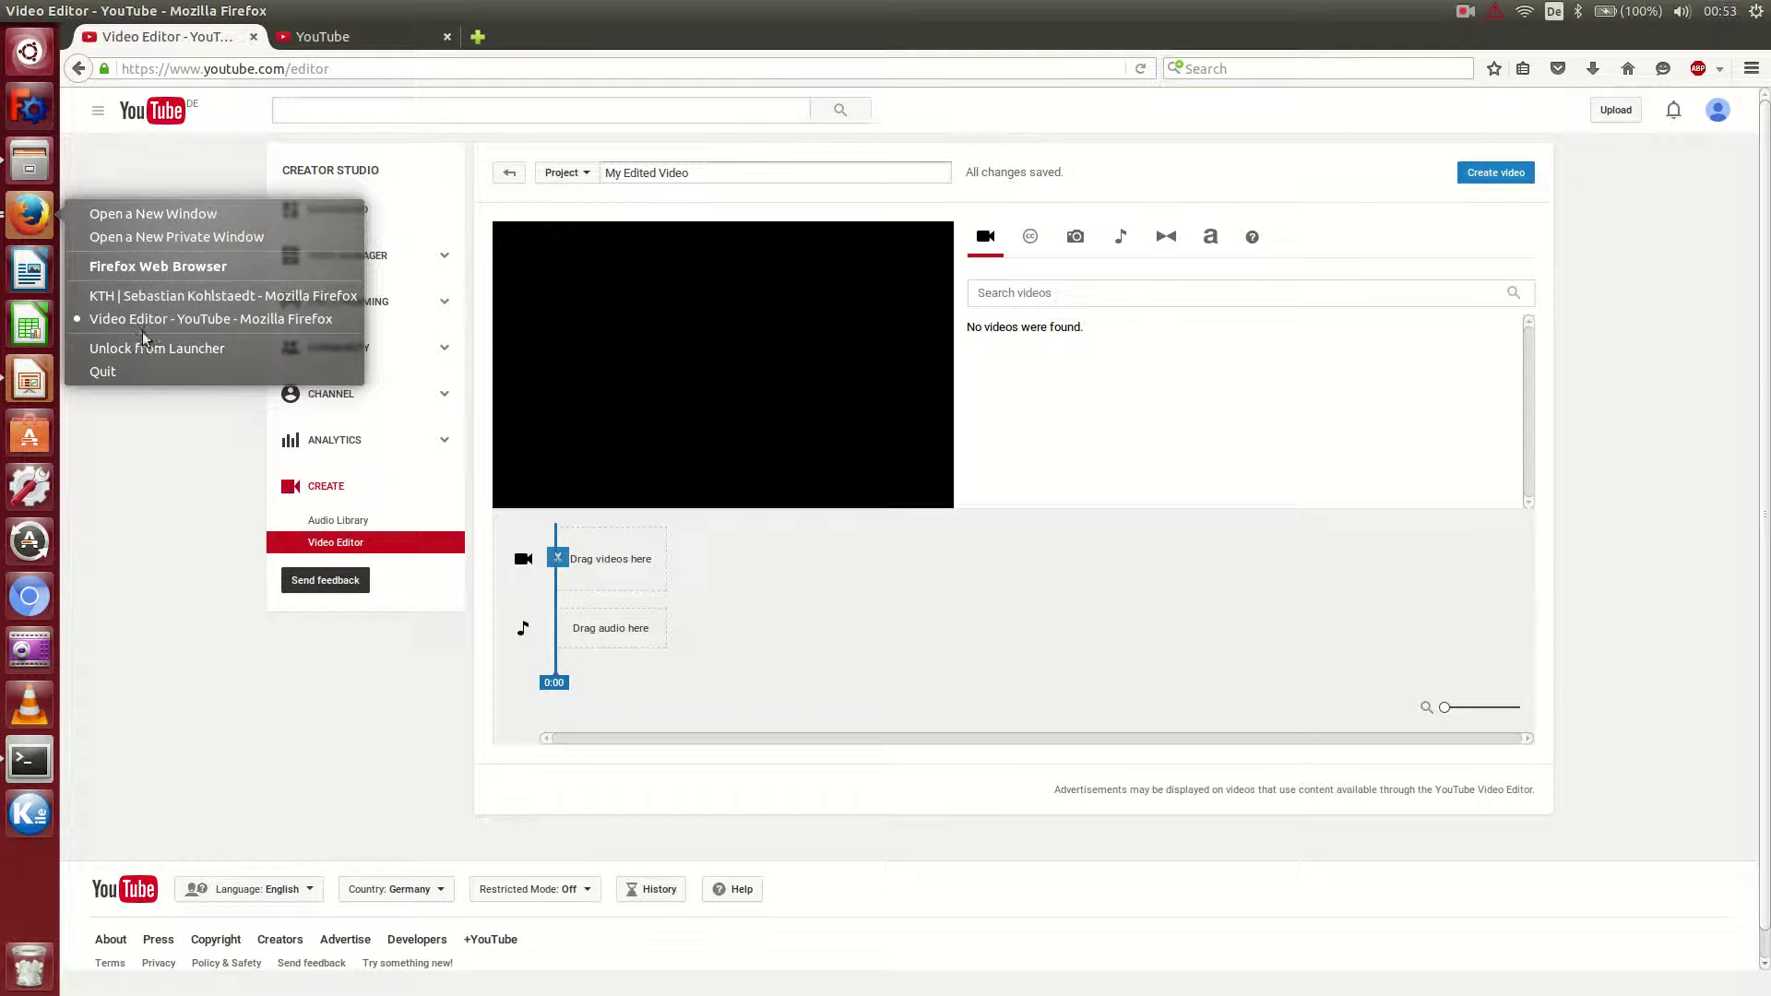
pyautogui.click(130, 297)
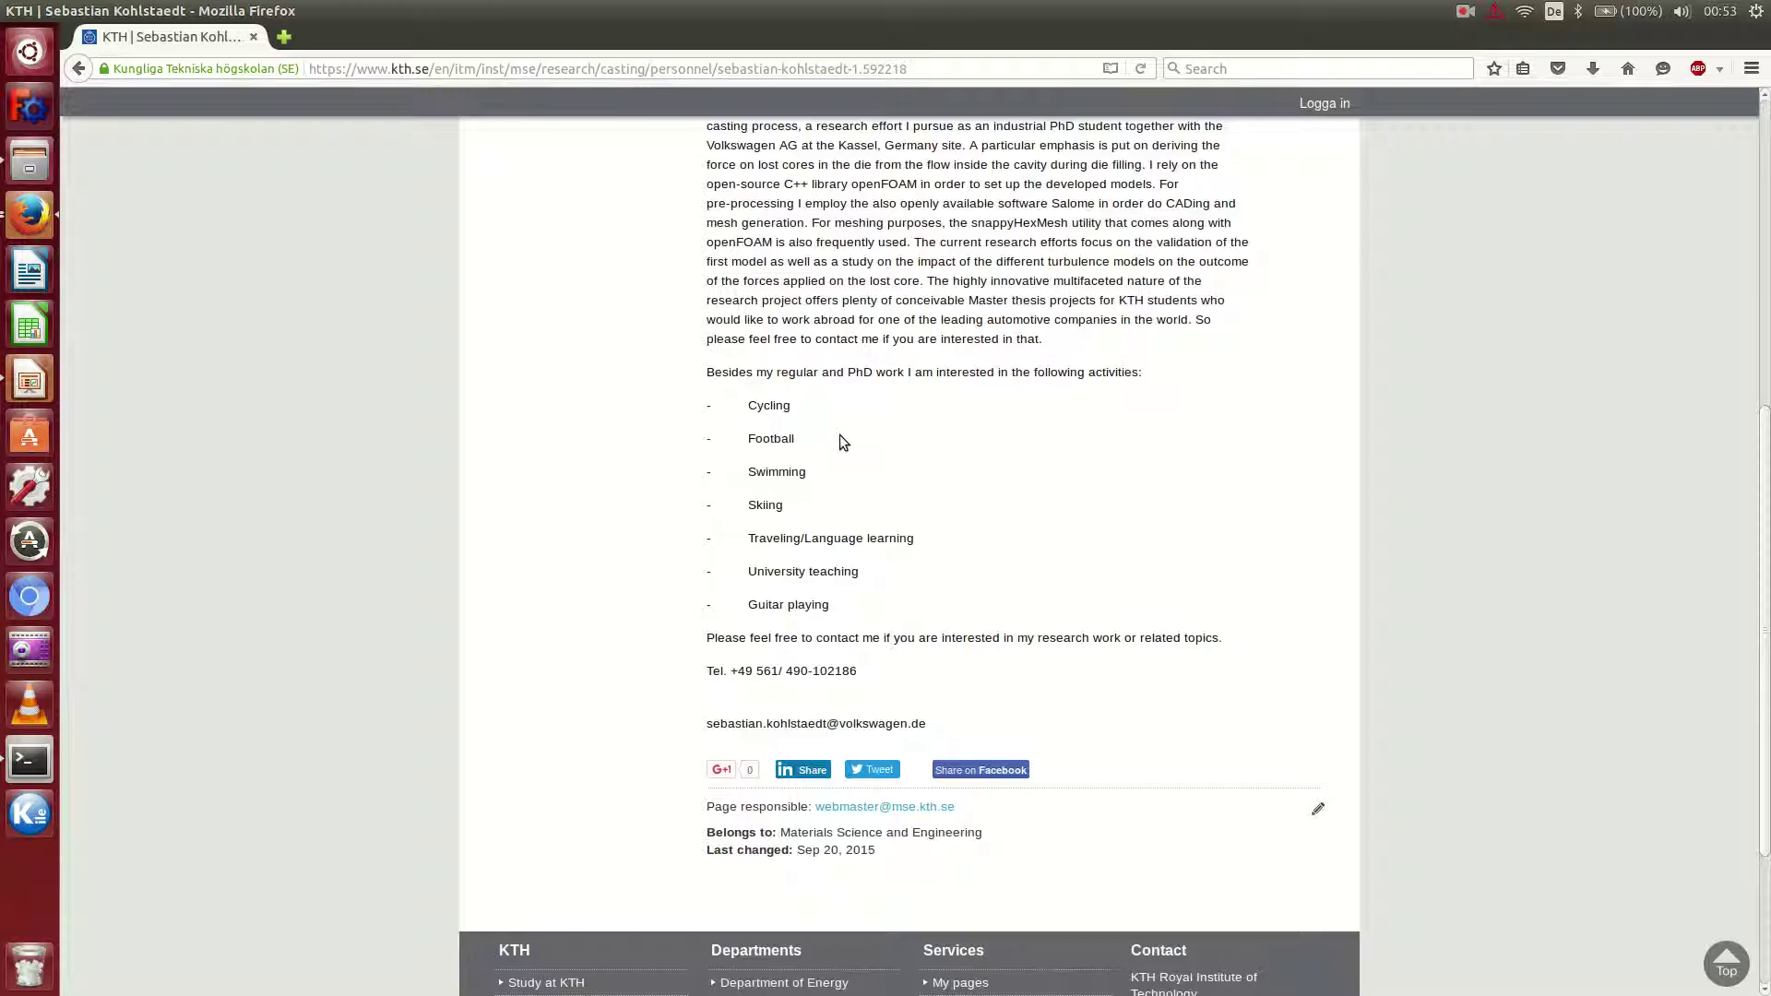
pyautogui.scroll(6, 858, 433)
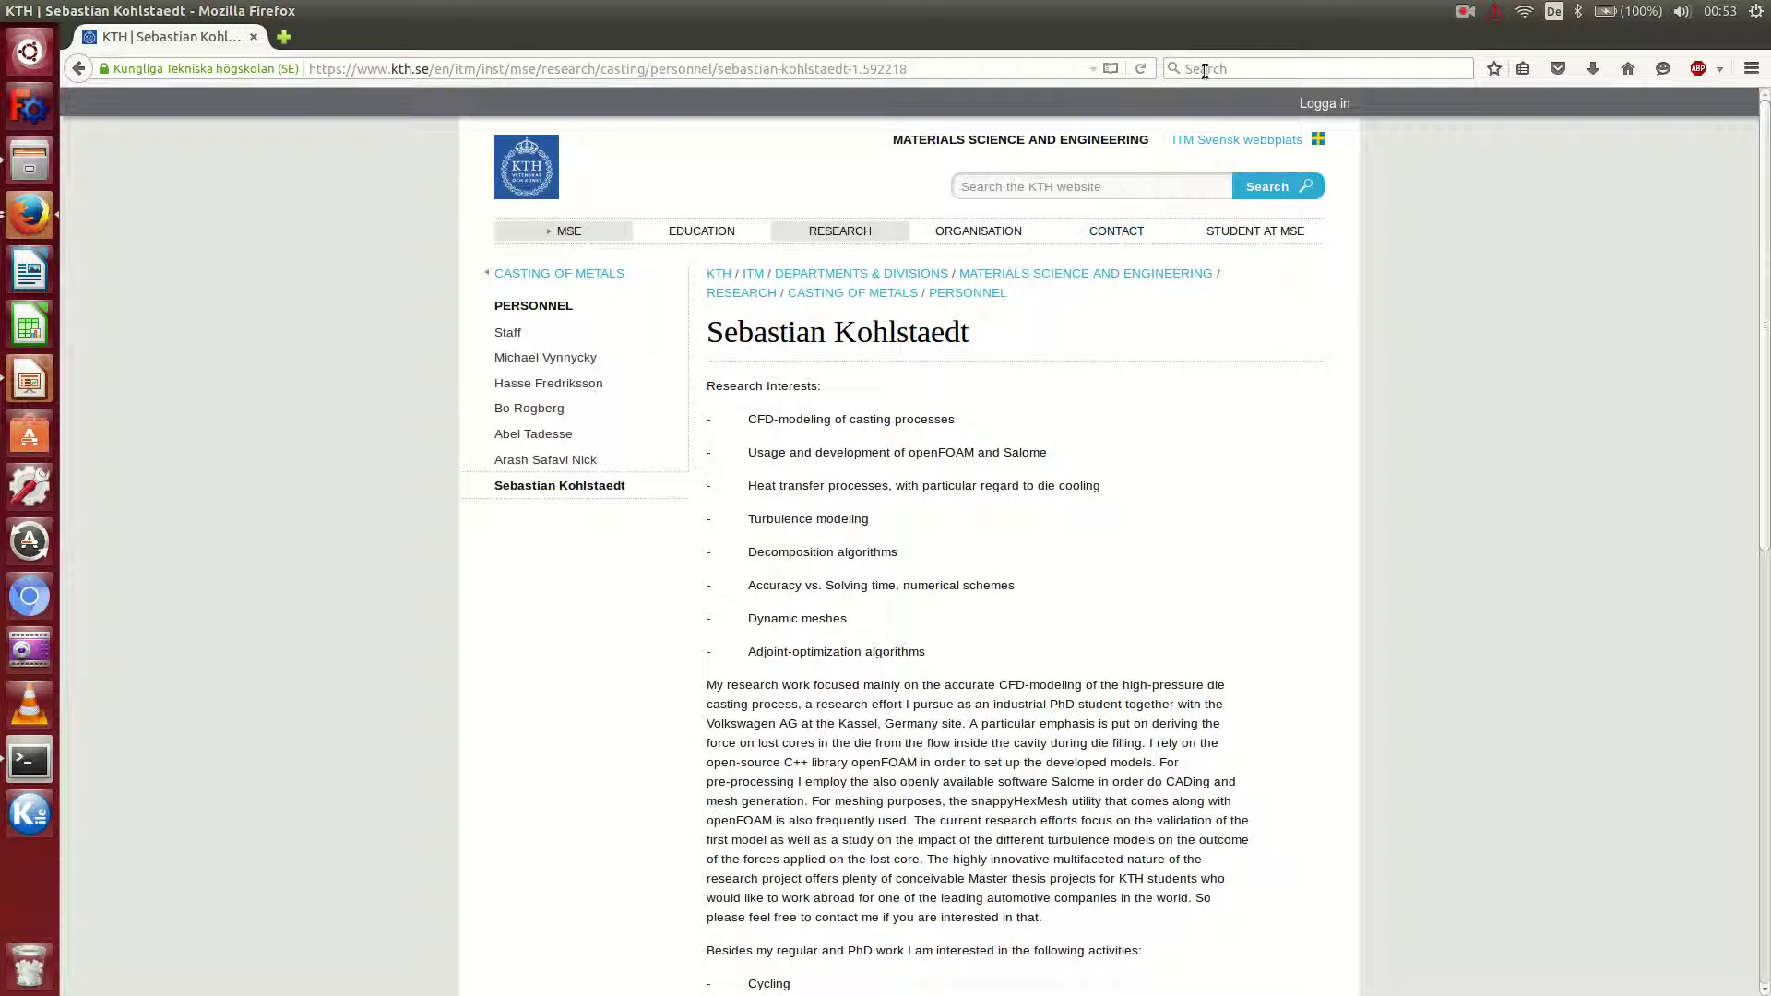
# Search Google for the researcher's name.
pyautogui.click(1232, 70)
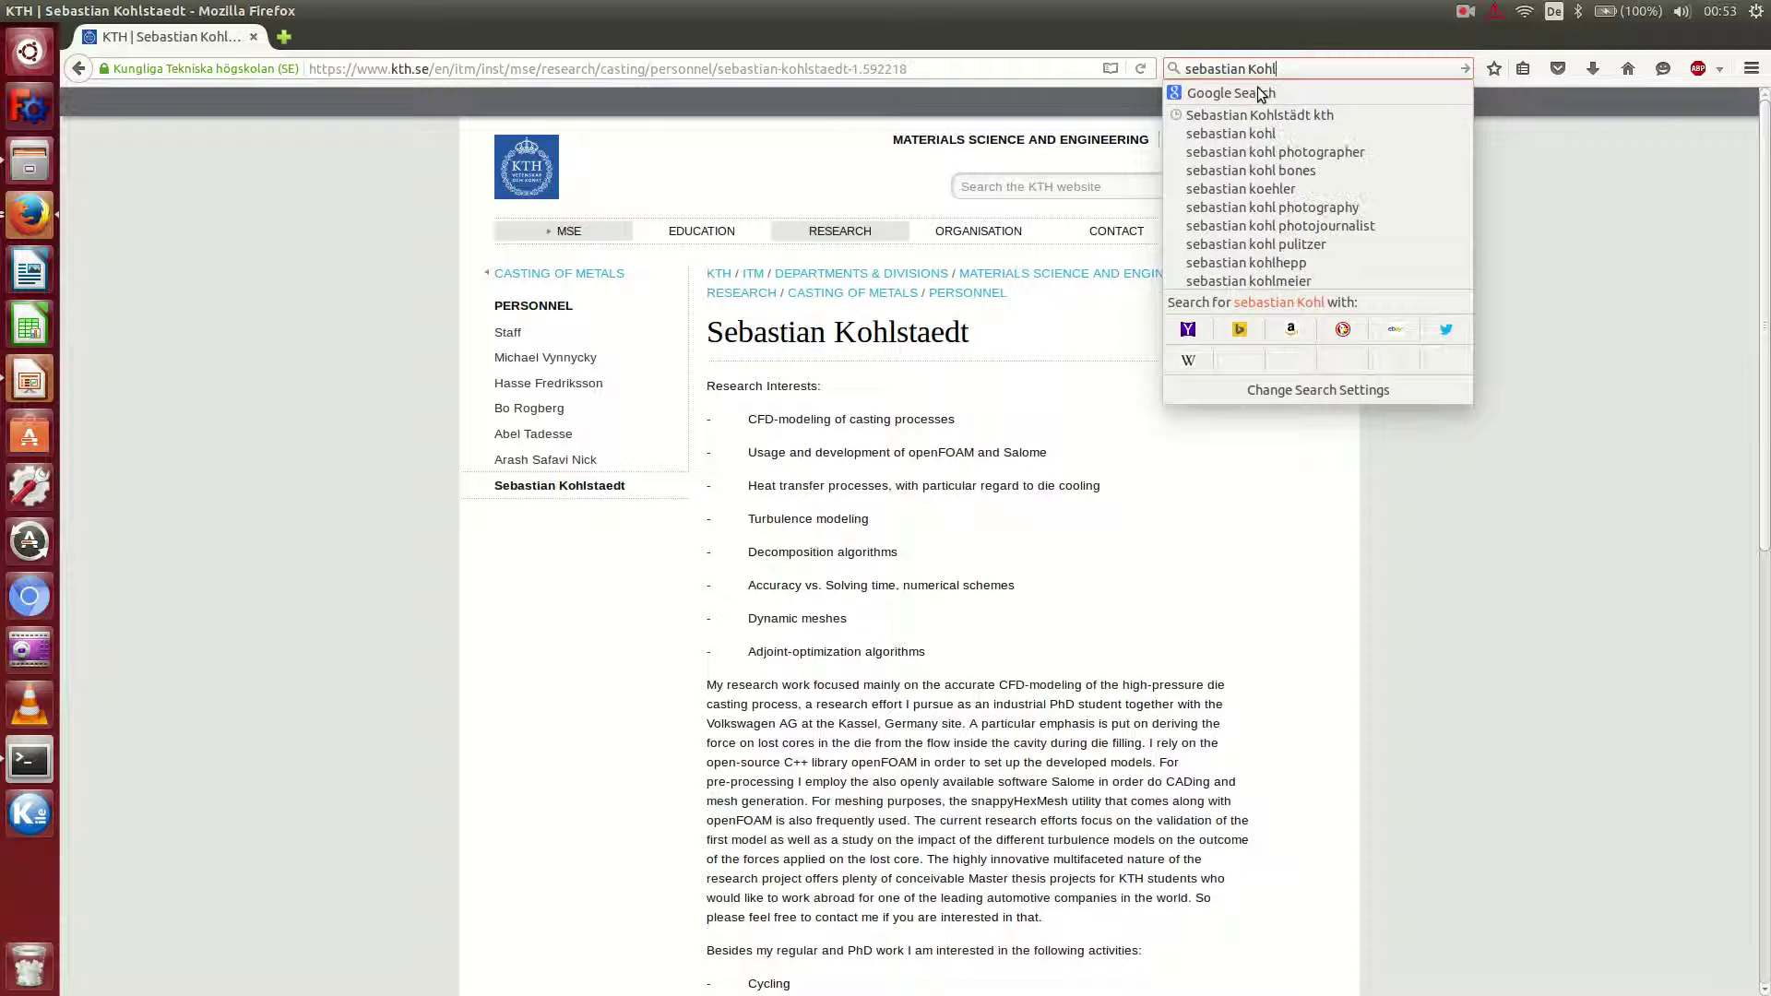
pyautogui.press('Down')
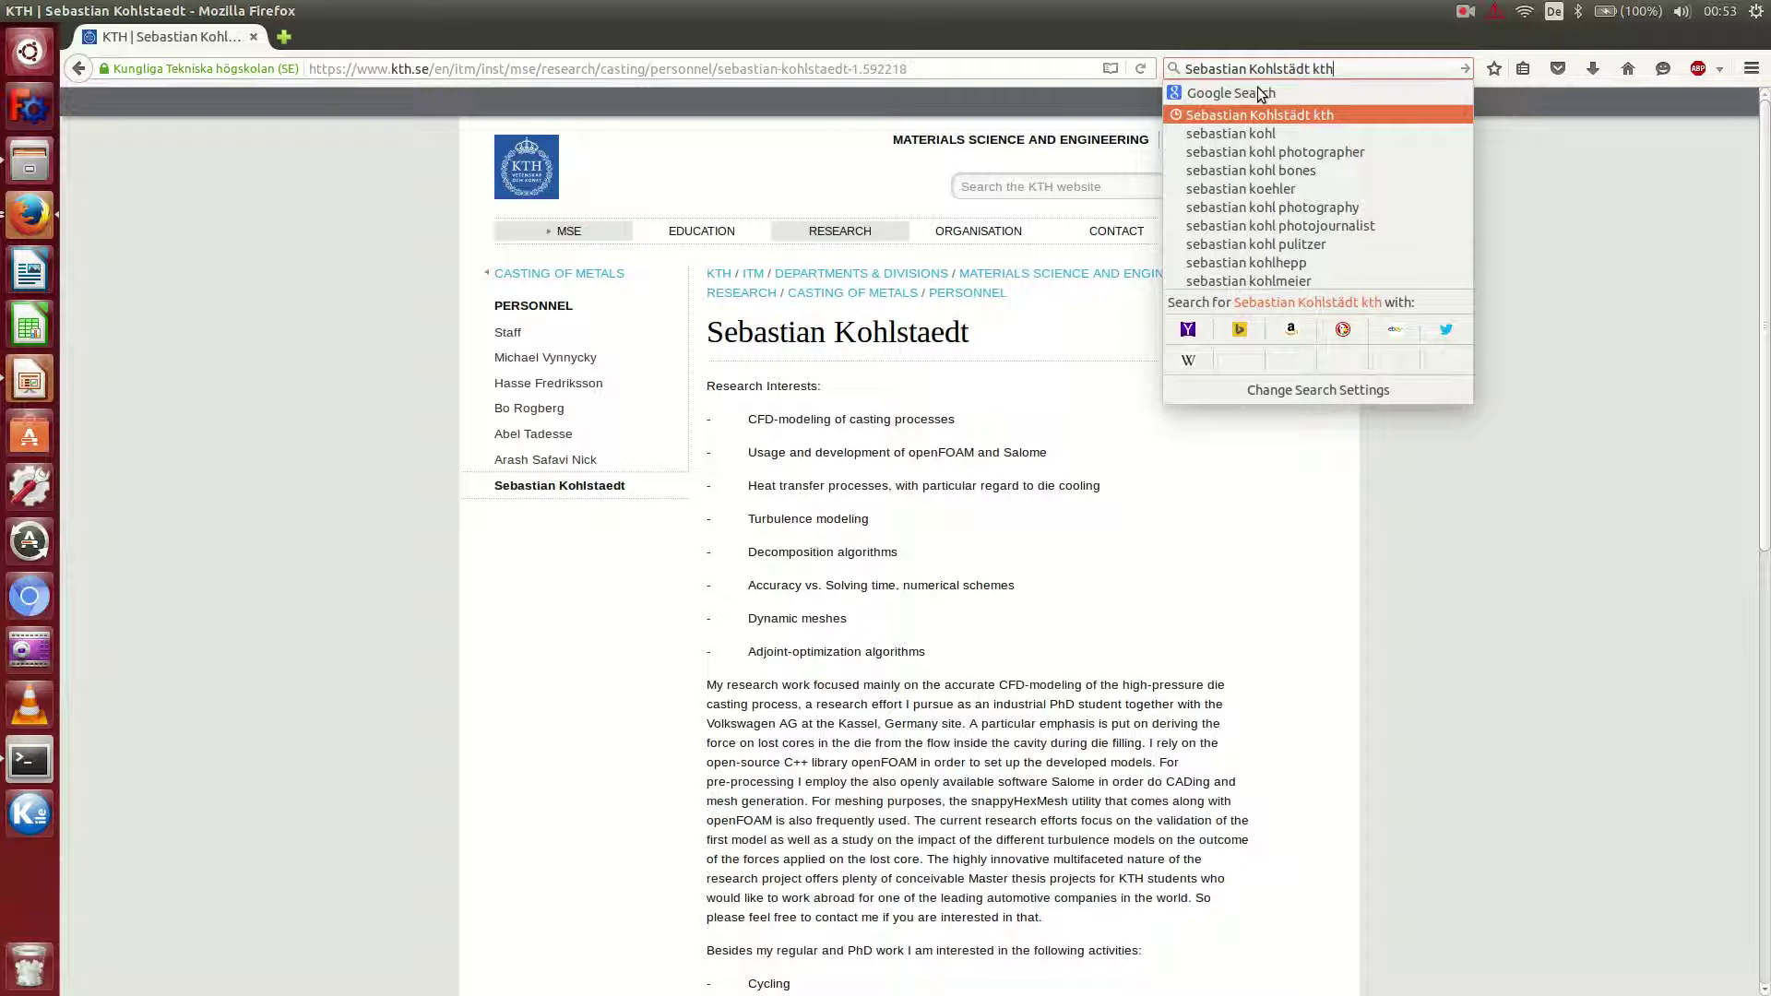
pyautogui.press('Return')
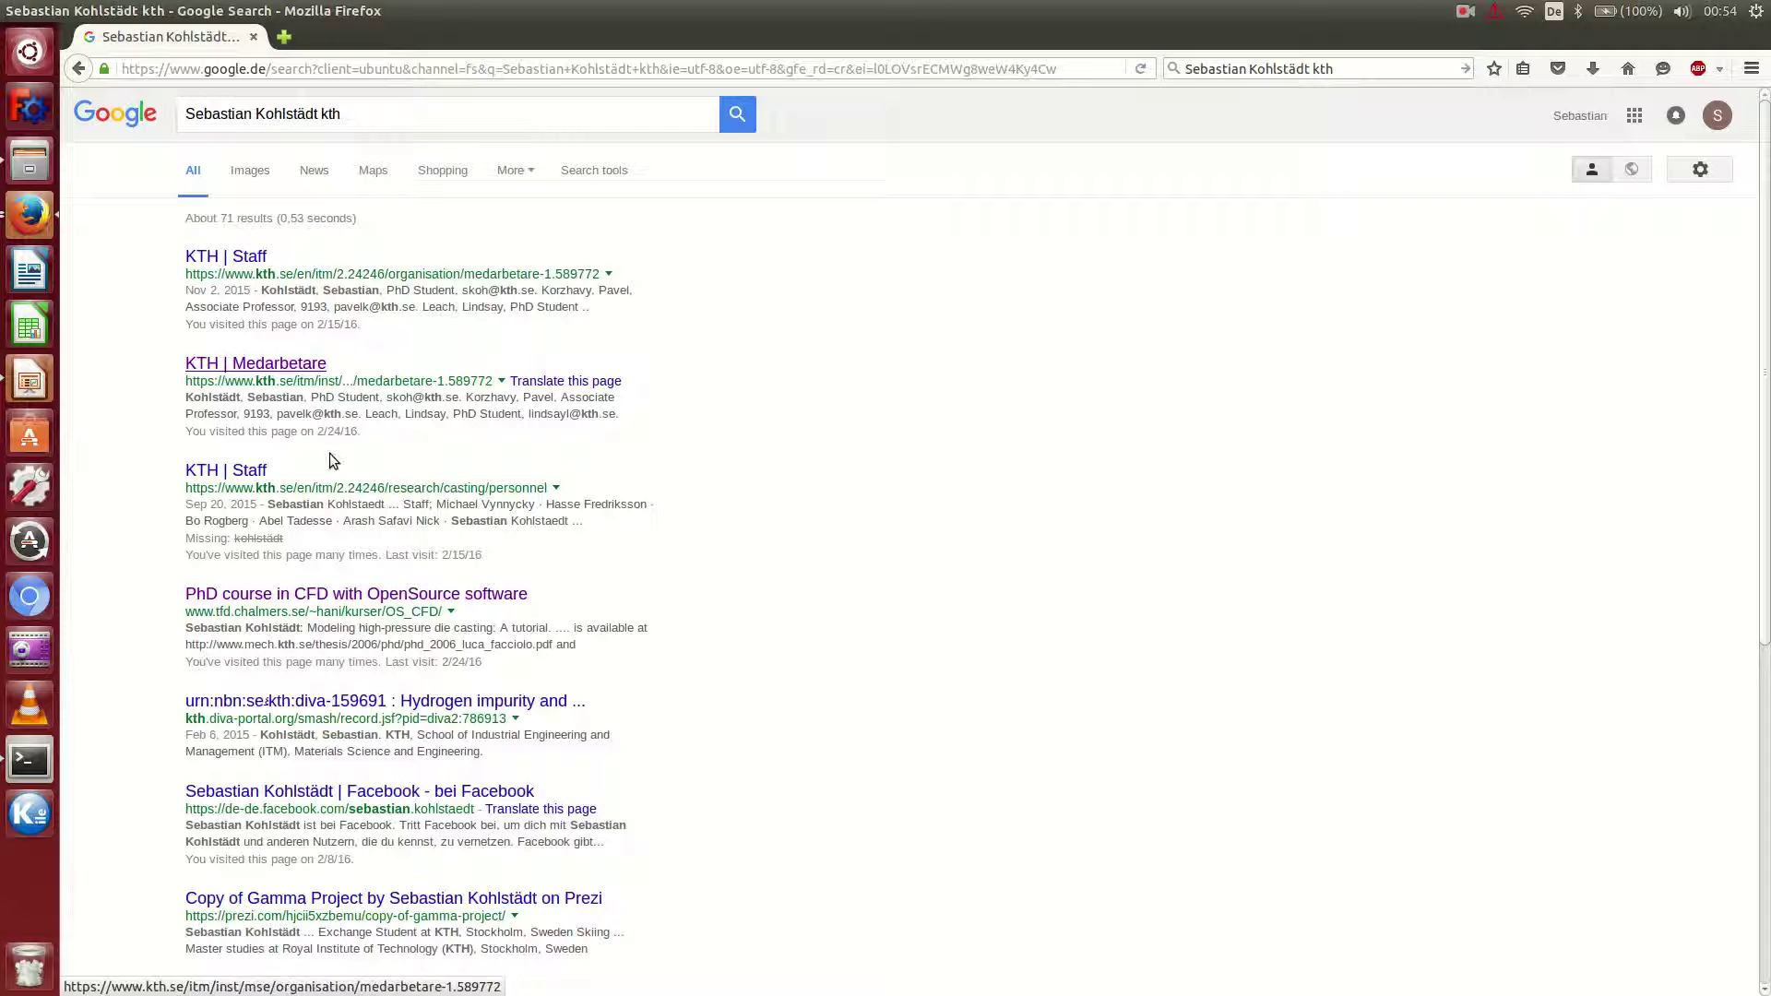
pyautogui.scroll(-4, 415, 489)
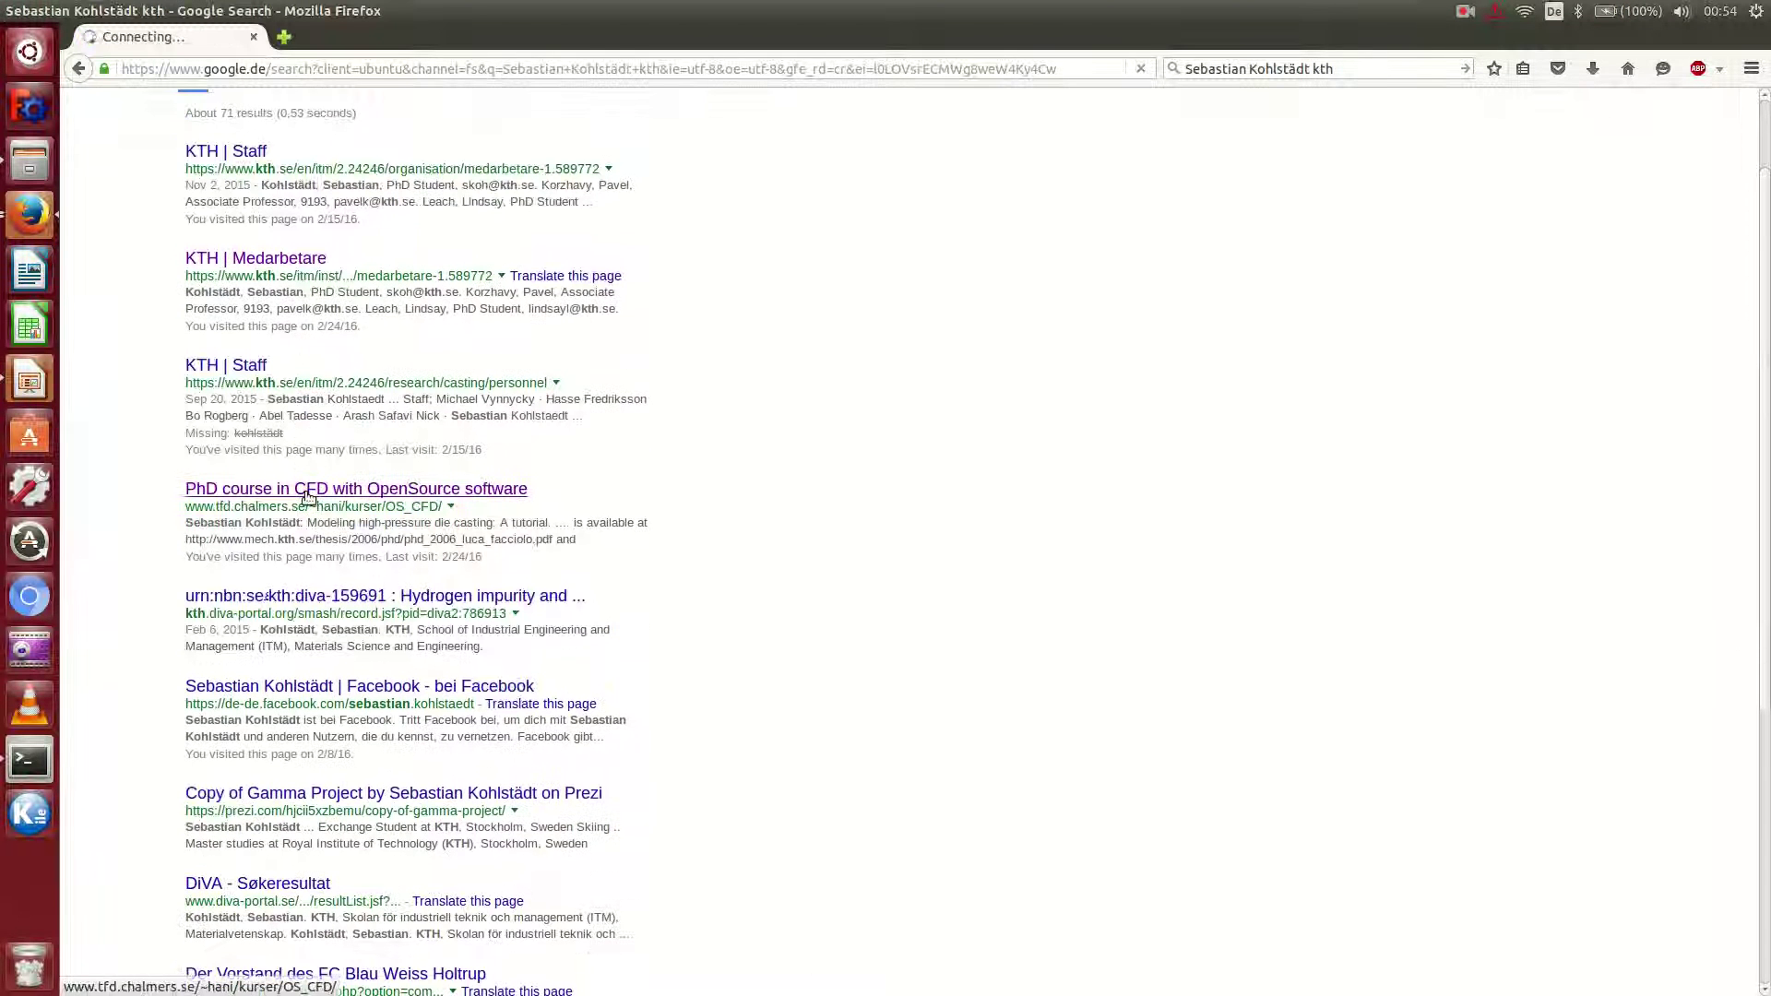
pyautogui.scroll(4, 307, 496)
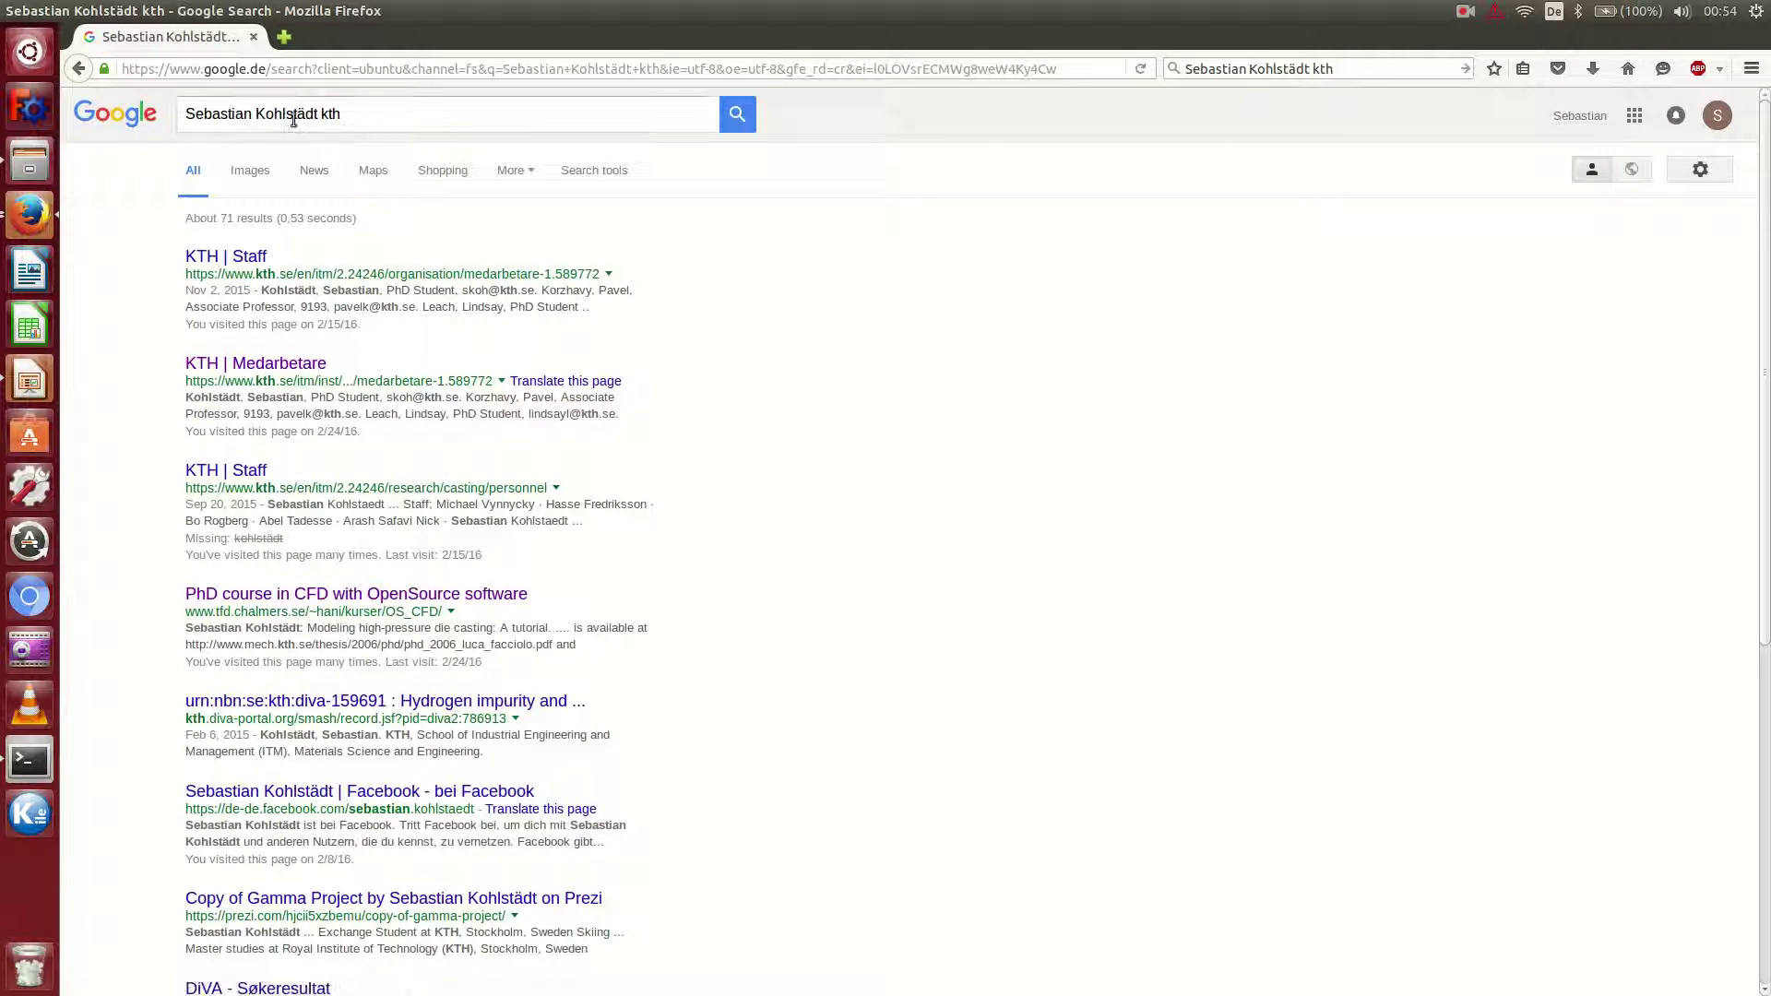
pyautogui.click(299, 115)
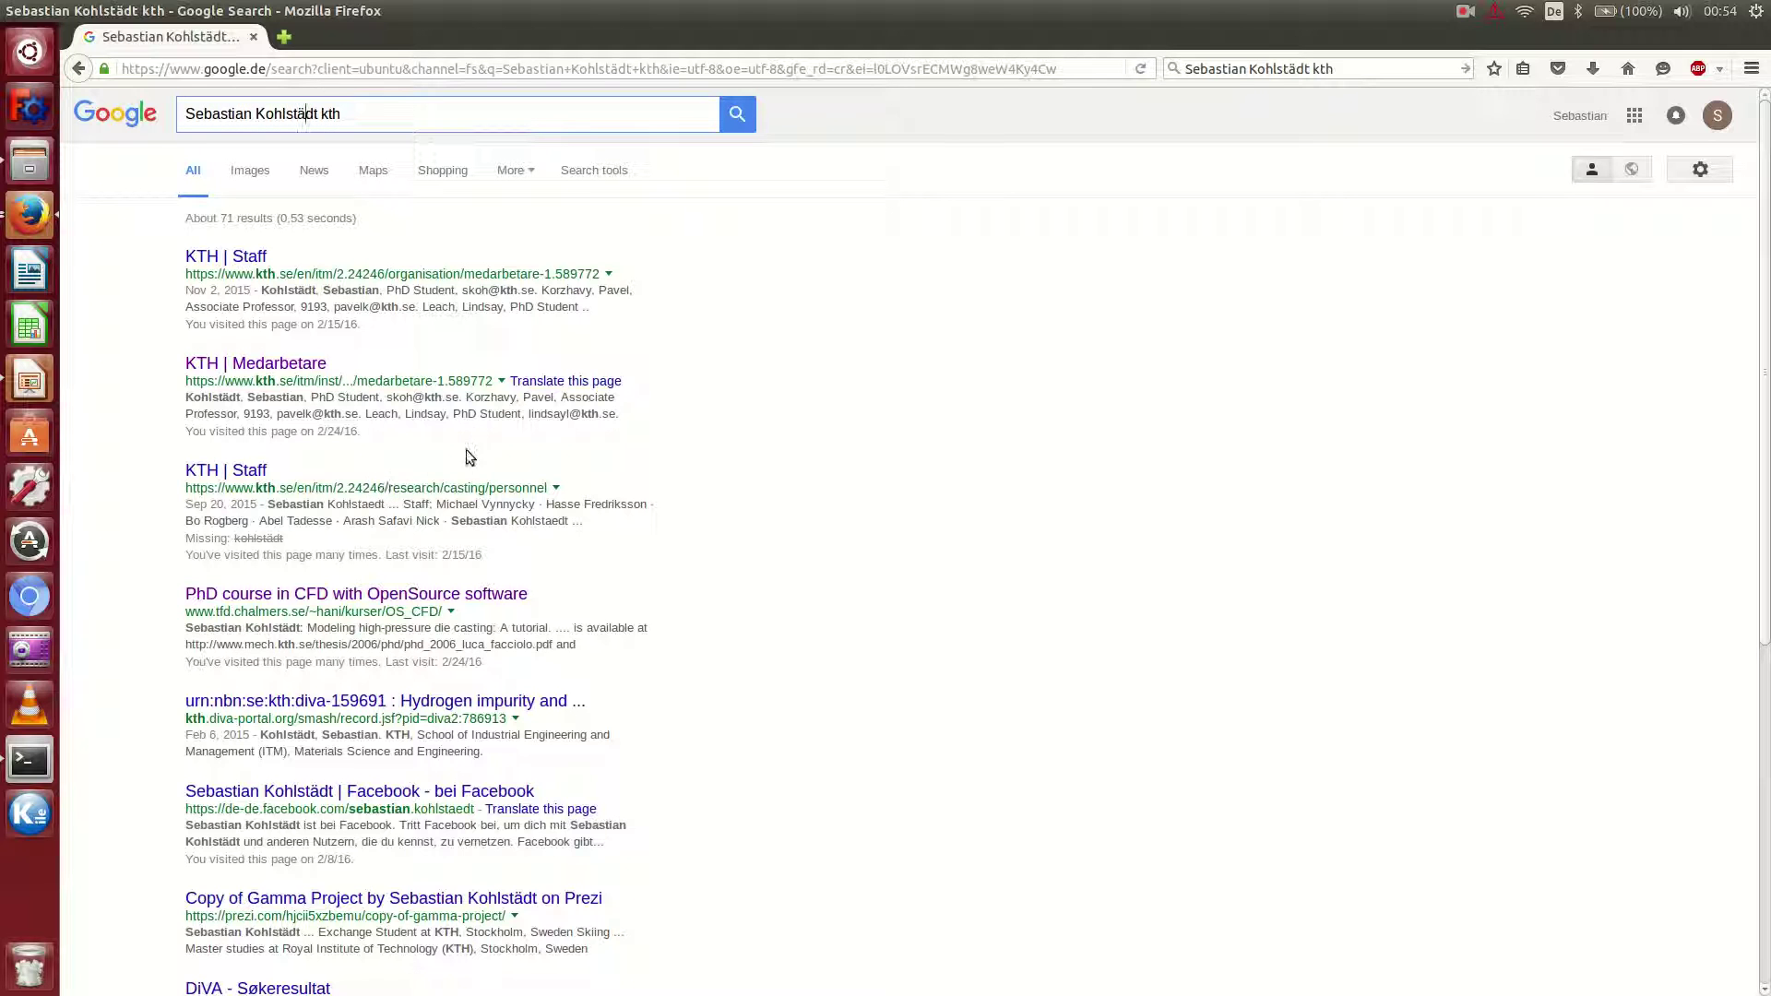
# Open the KTH | Staff result and then the researcher's profile page.
pyautogui.click(261, 471)
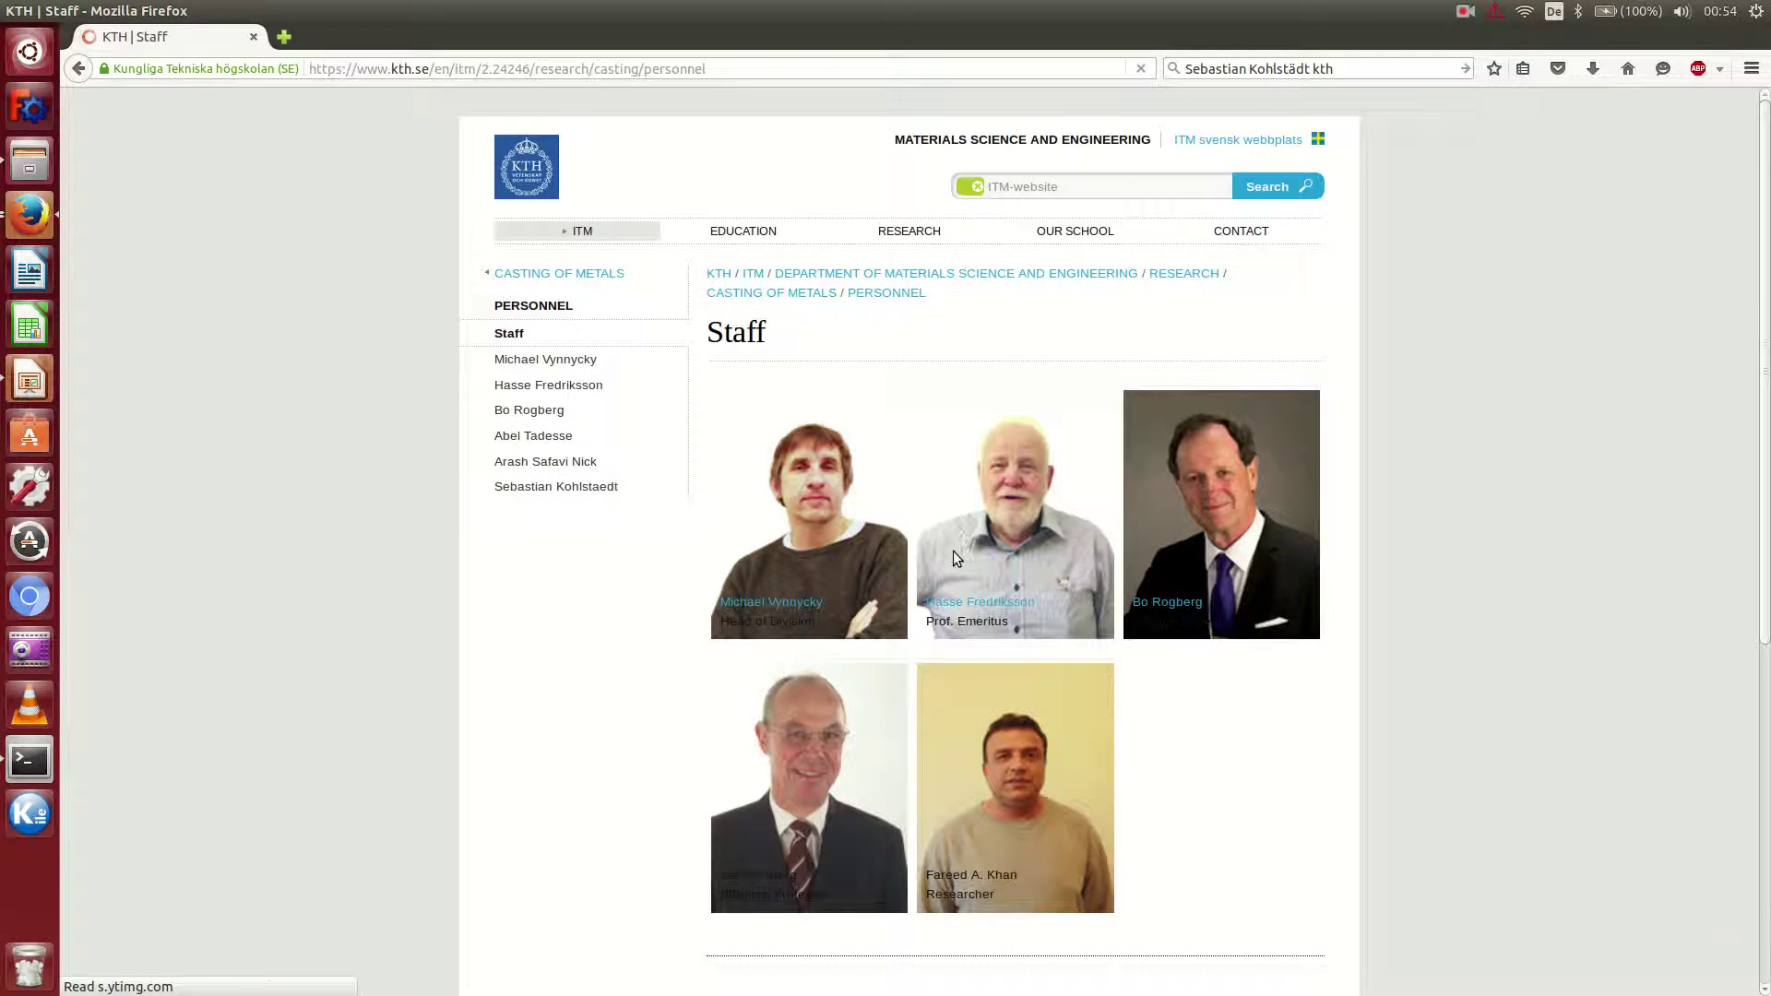
pyautogui.scroll(-8, 944, 566)
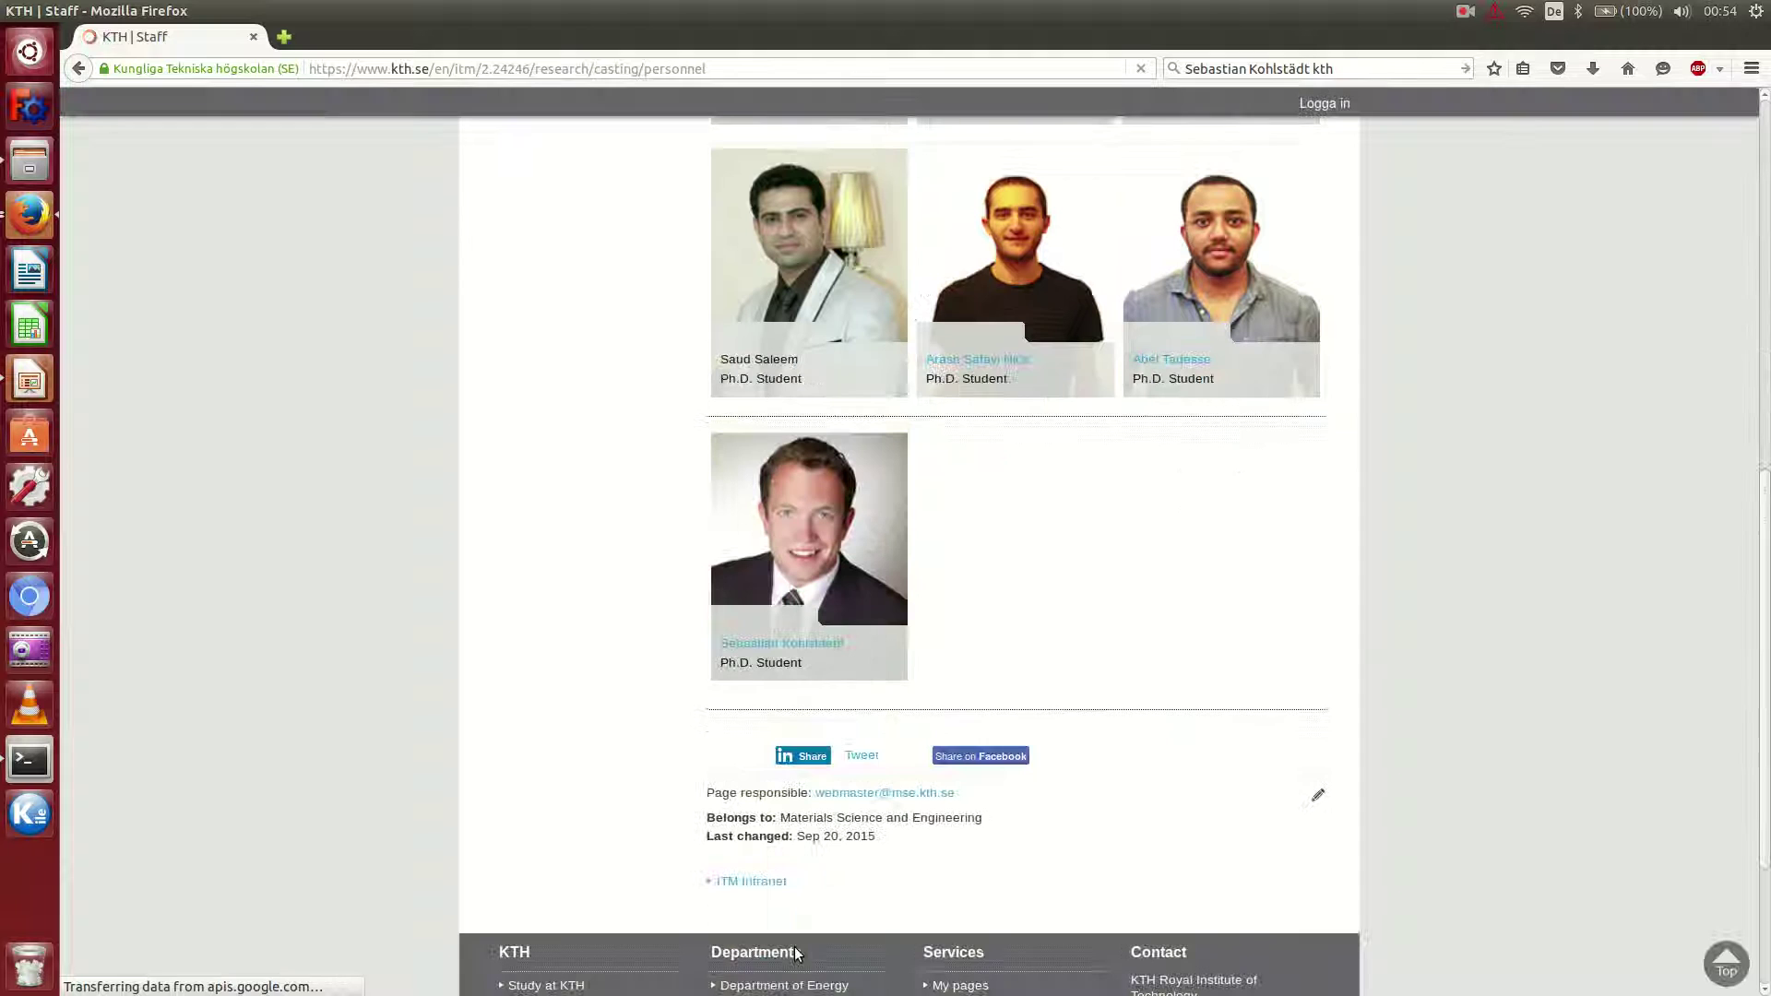
pyautogui.click(764, 643)
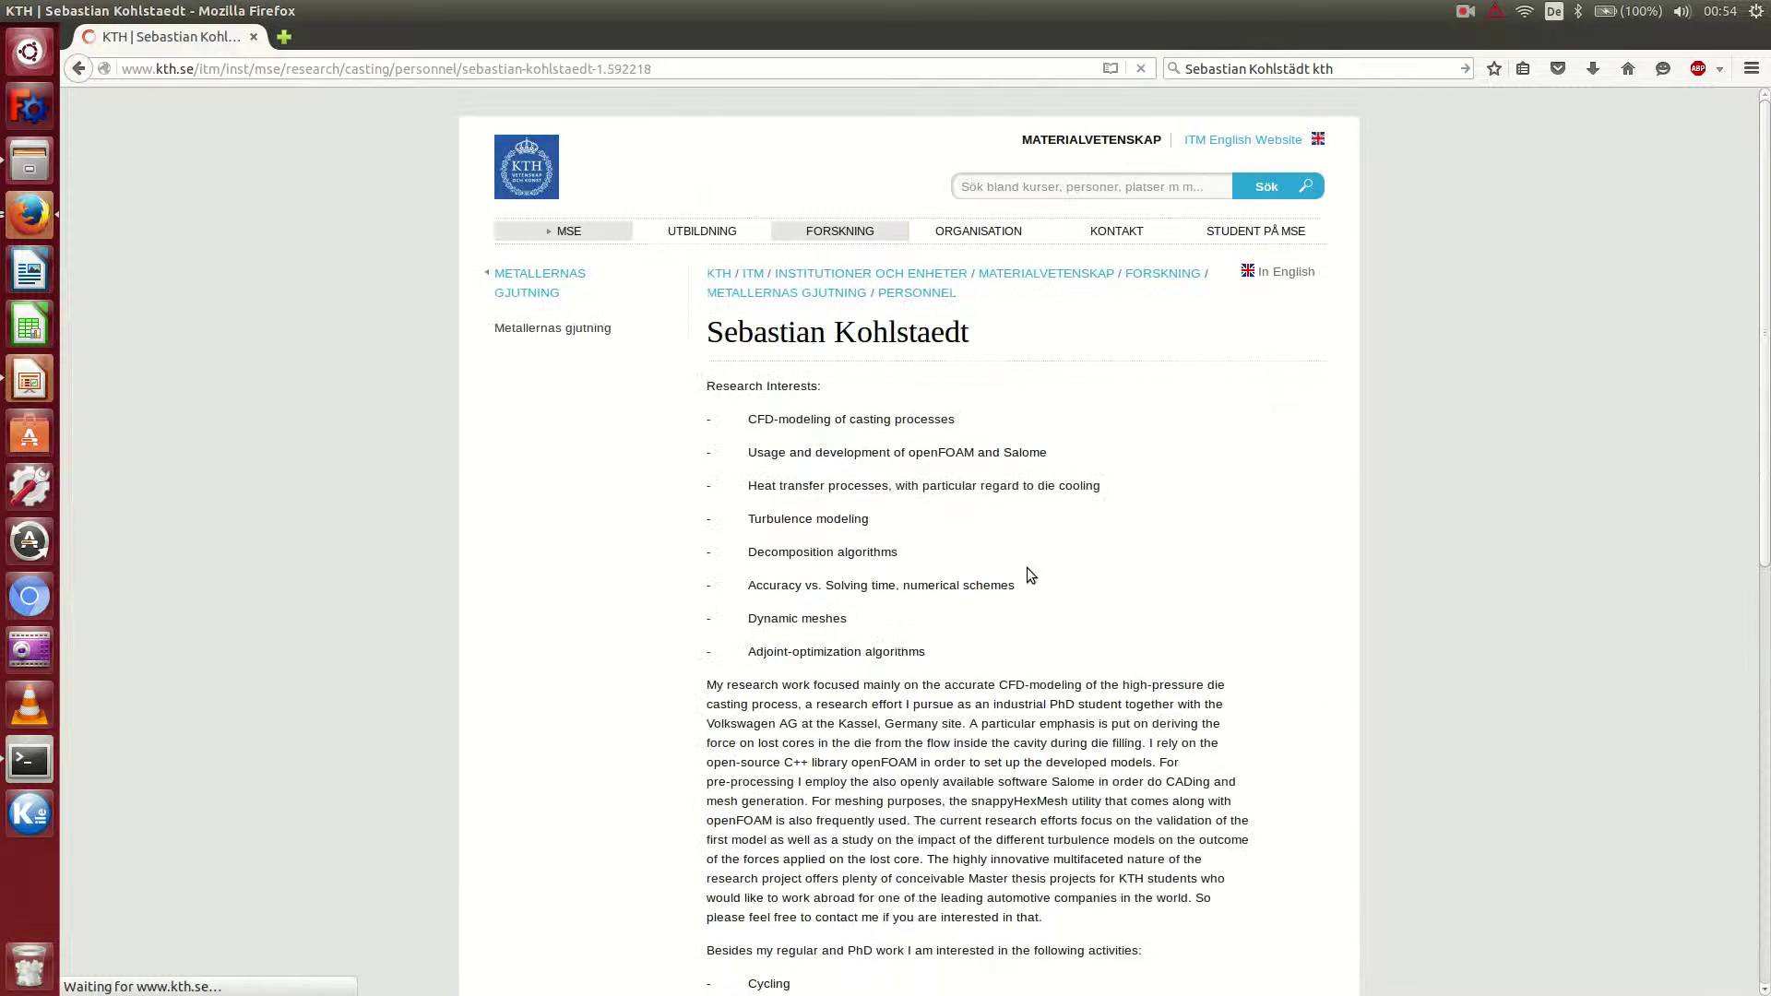
pyautogui.scroll(-7, 977, 637)
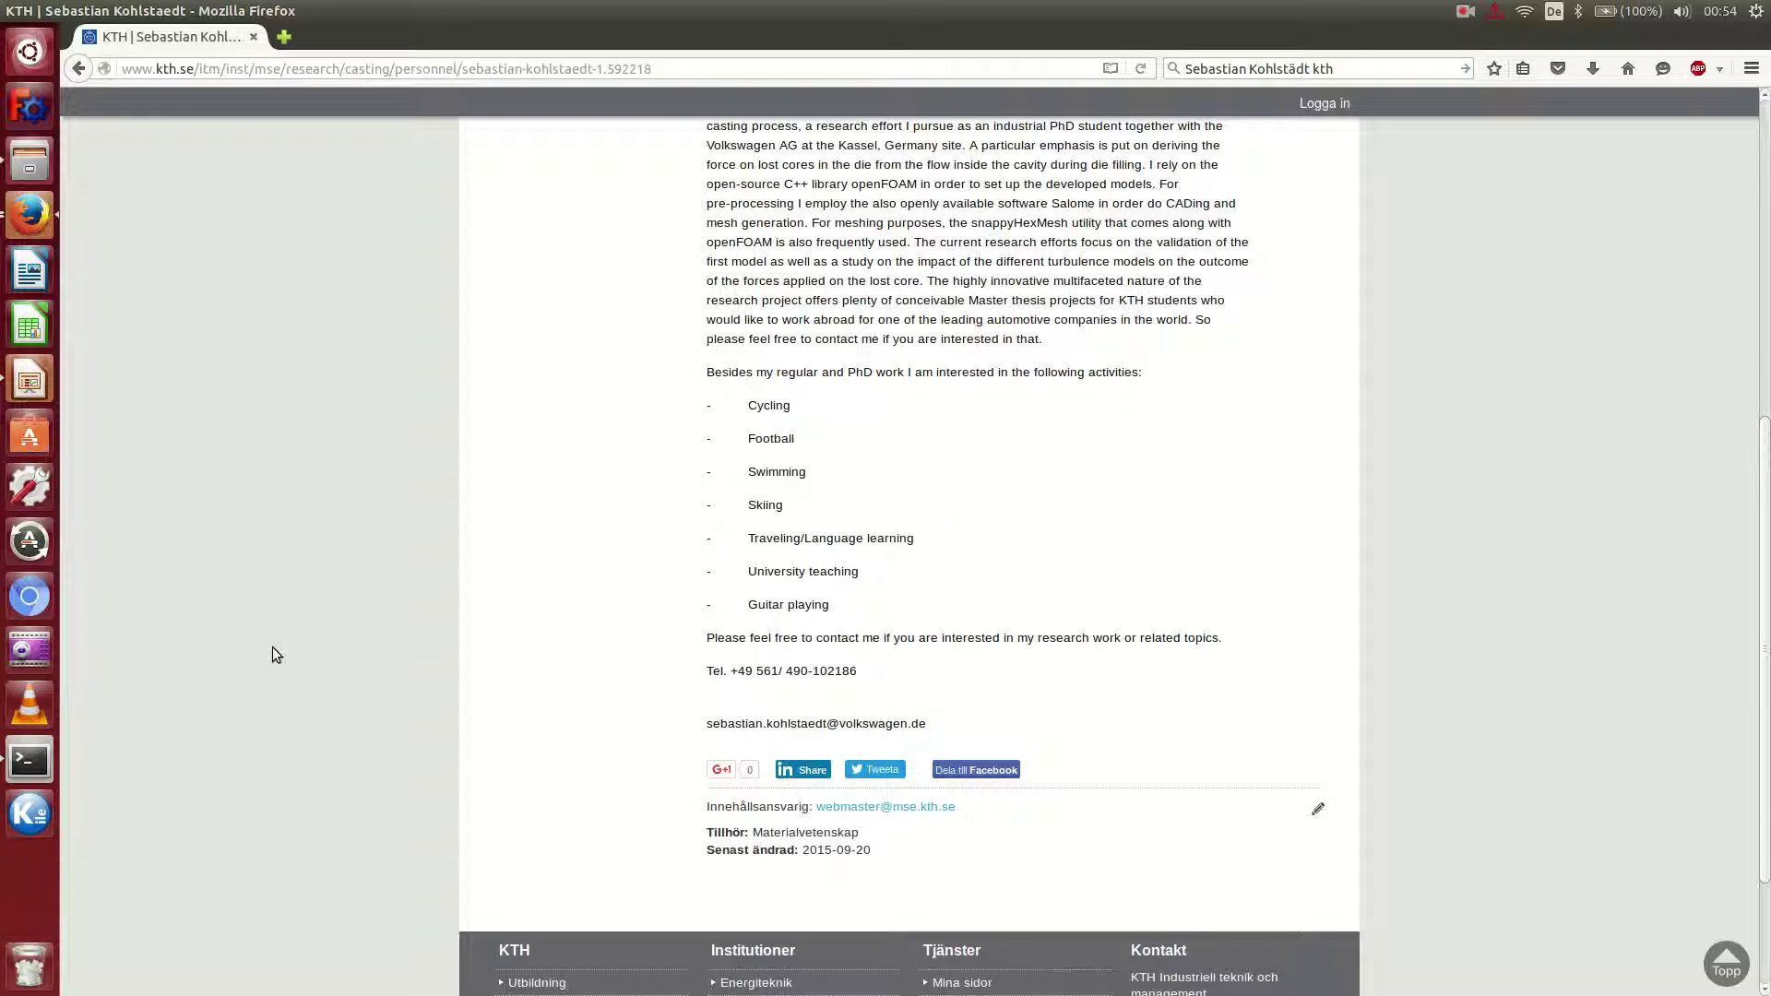
# Rerun top, then follow log.compressibleInterDyMFoam to confirm the solver has reached End.
pyautogui.click(42, 757)
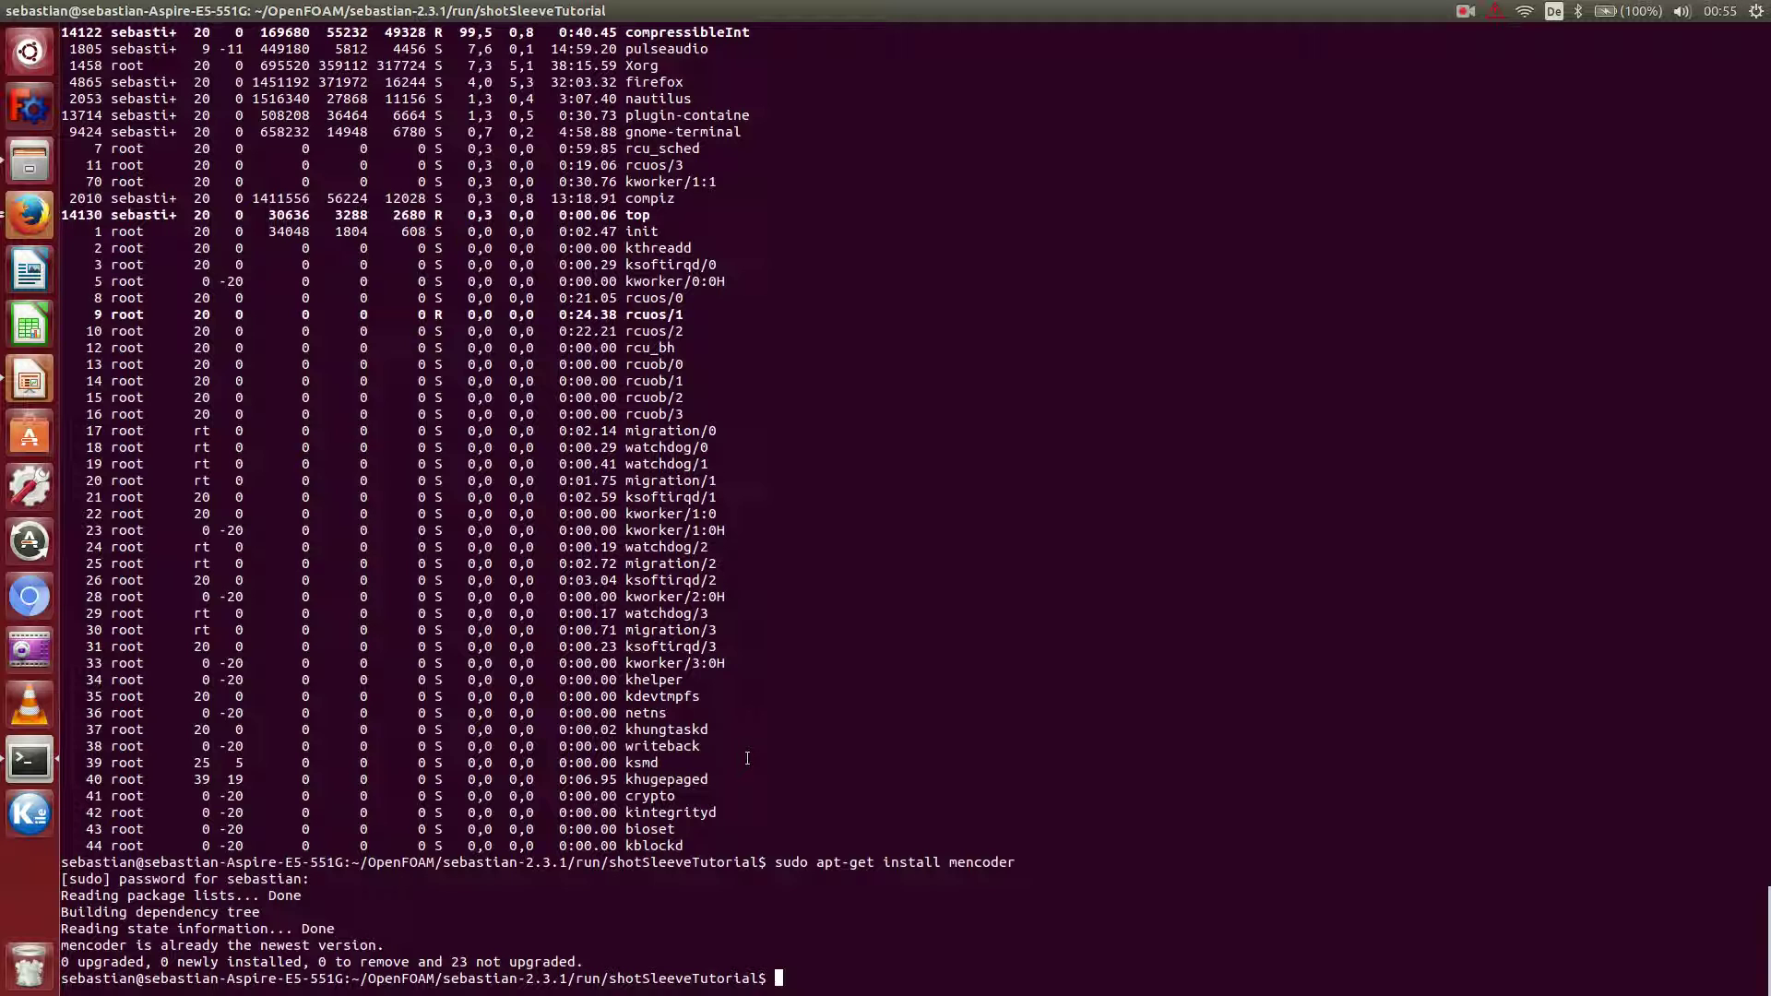
pyautogui.press('Up')
pyautogui.press('Up')
pyautogui.press('Up')
pyautogui.press('Up')
pyautogui.press('Return')
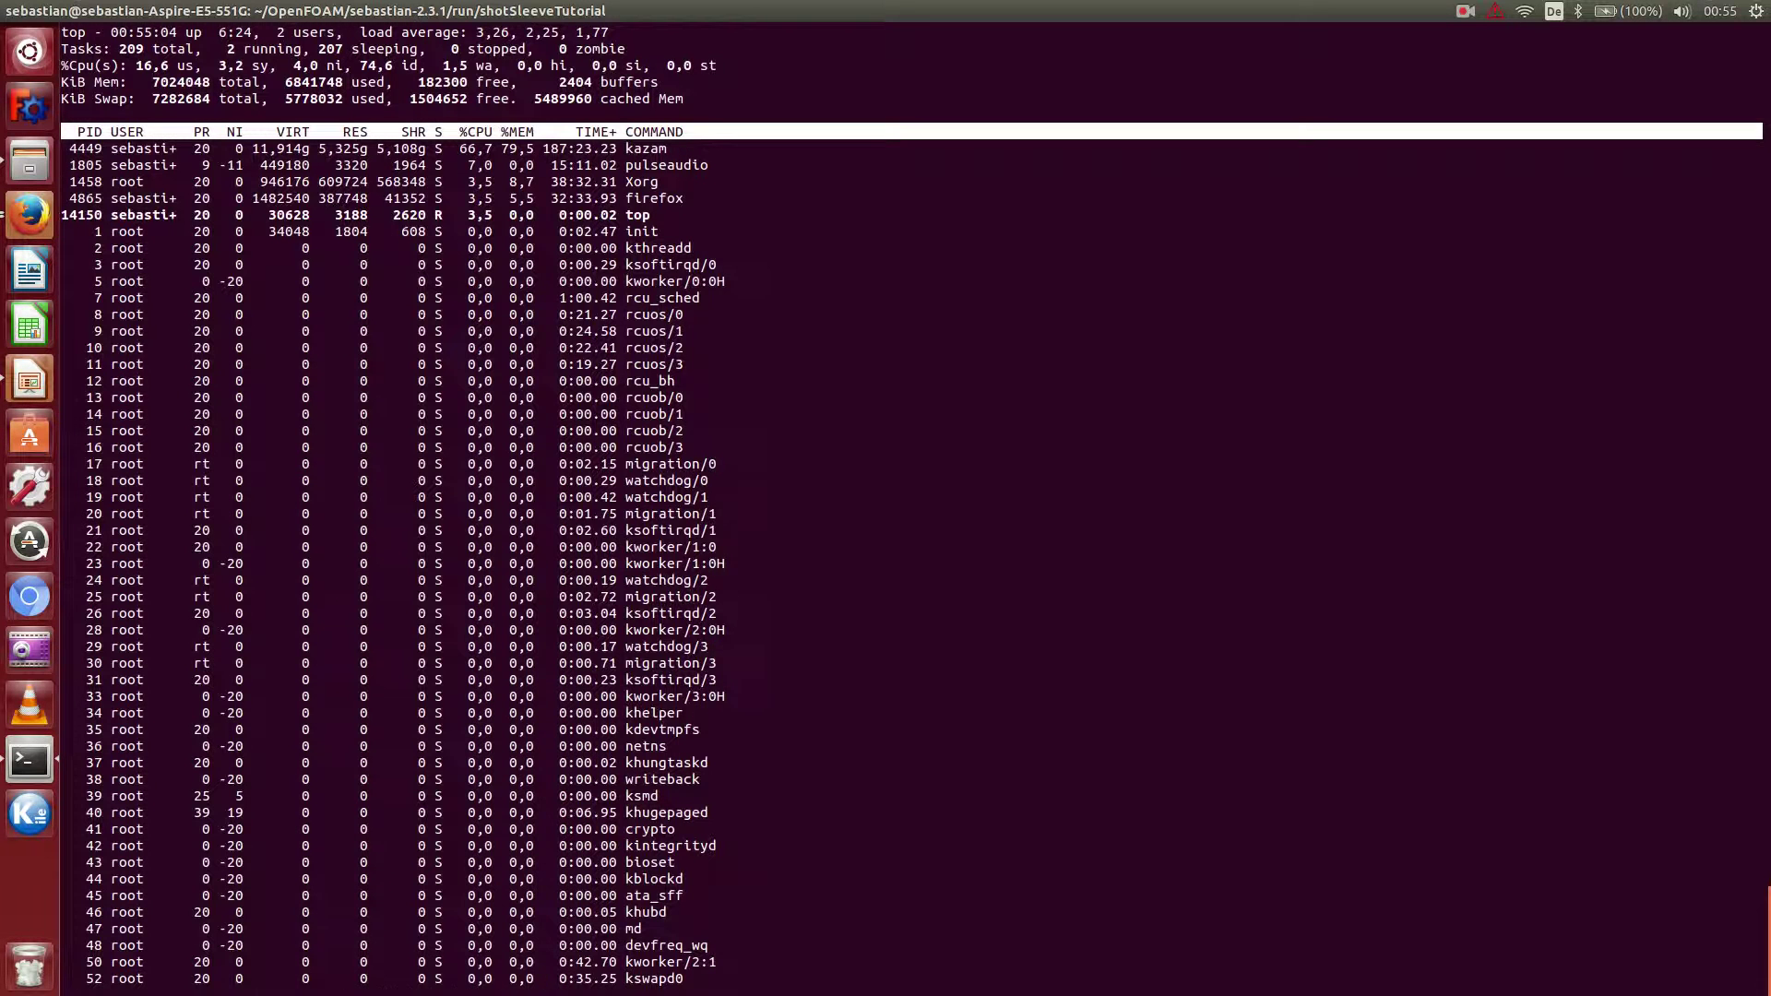
pyautogui.press('q')
pyautogui.press('Up')
pyautogui.press('Up')
pyautogui.press('Up')
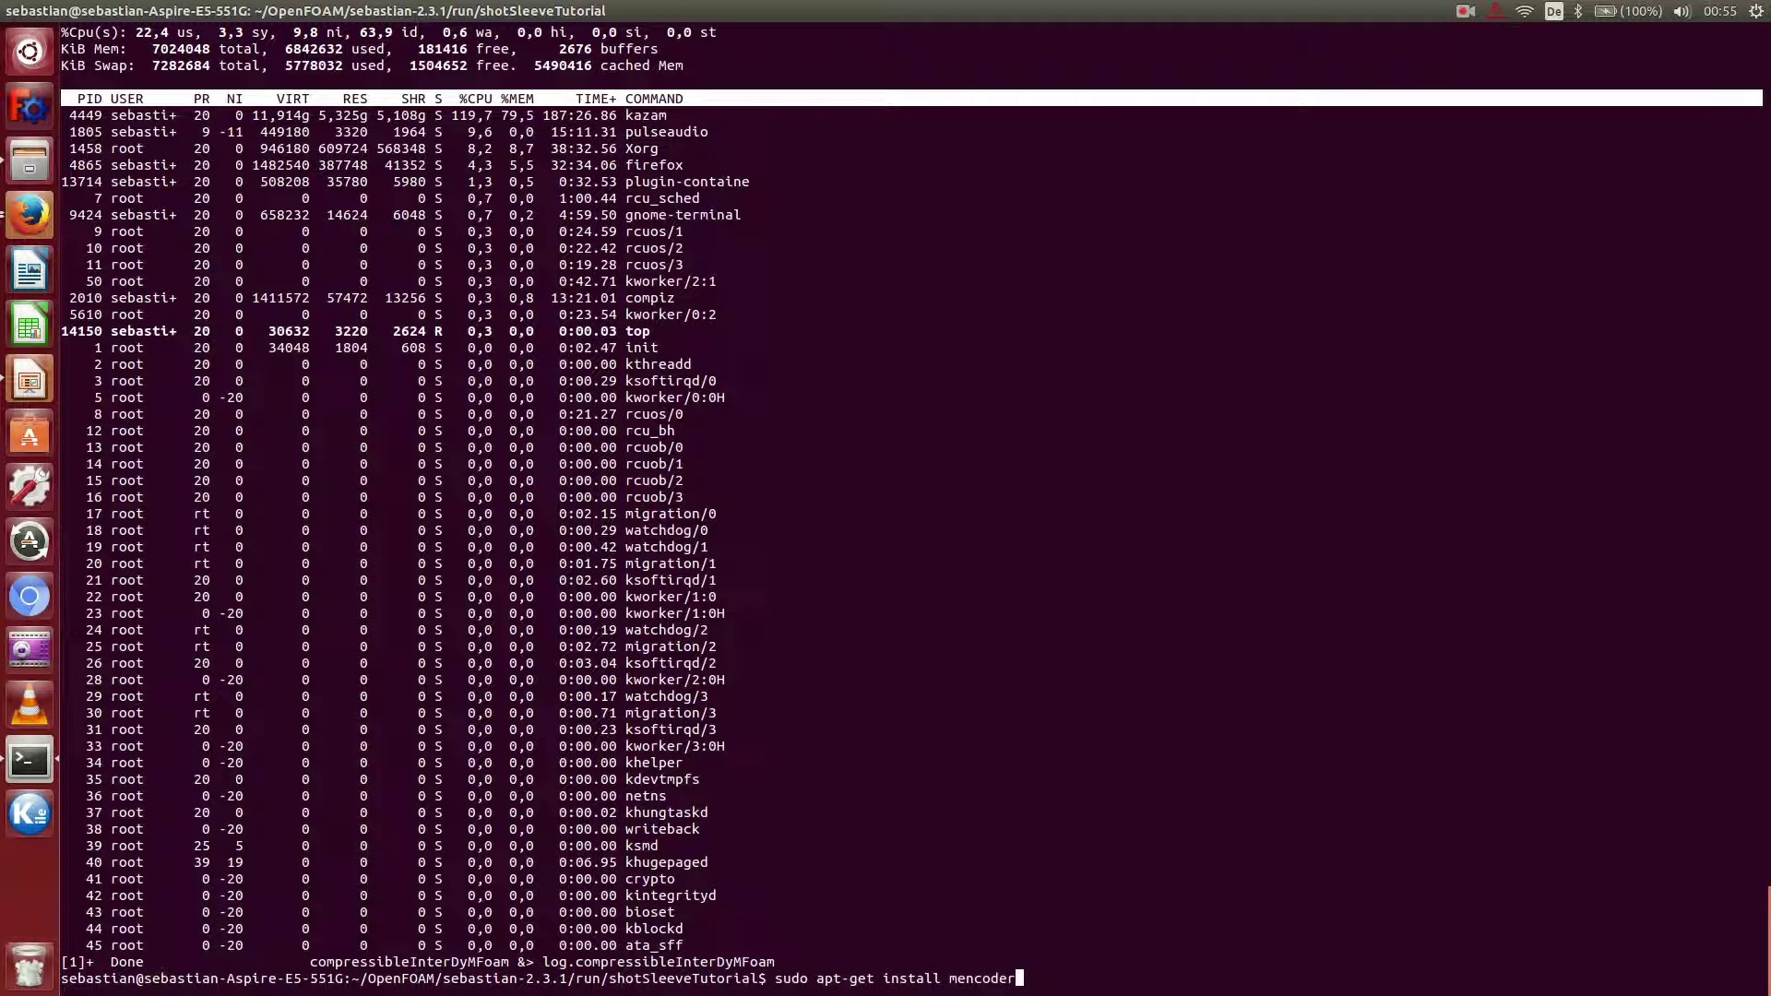
pyautogui.press('Up')
pyautogui.press('Up')
pyautogui.press('Return')
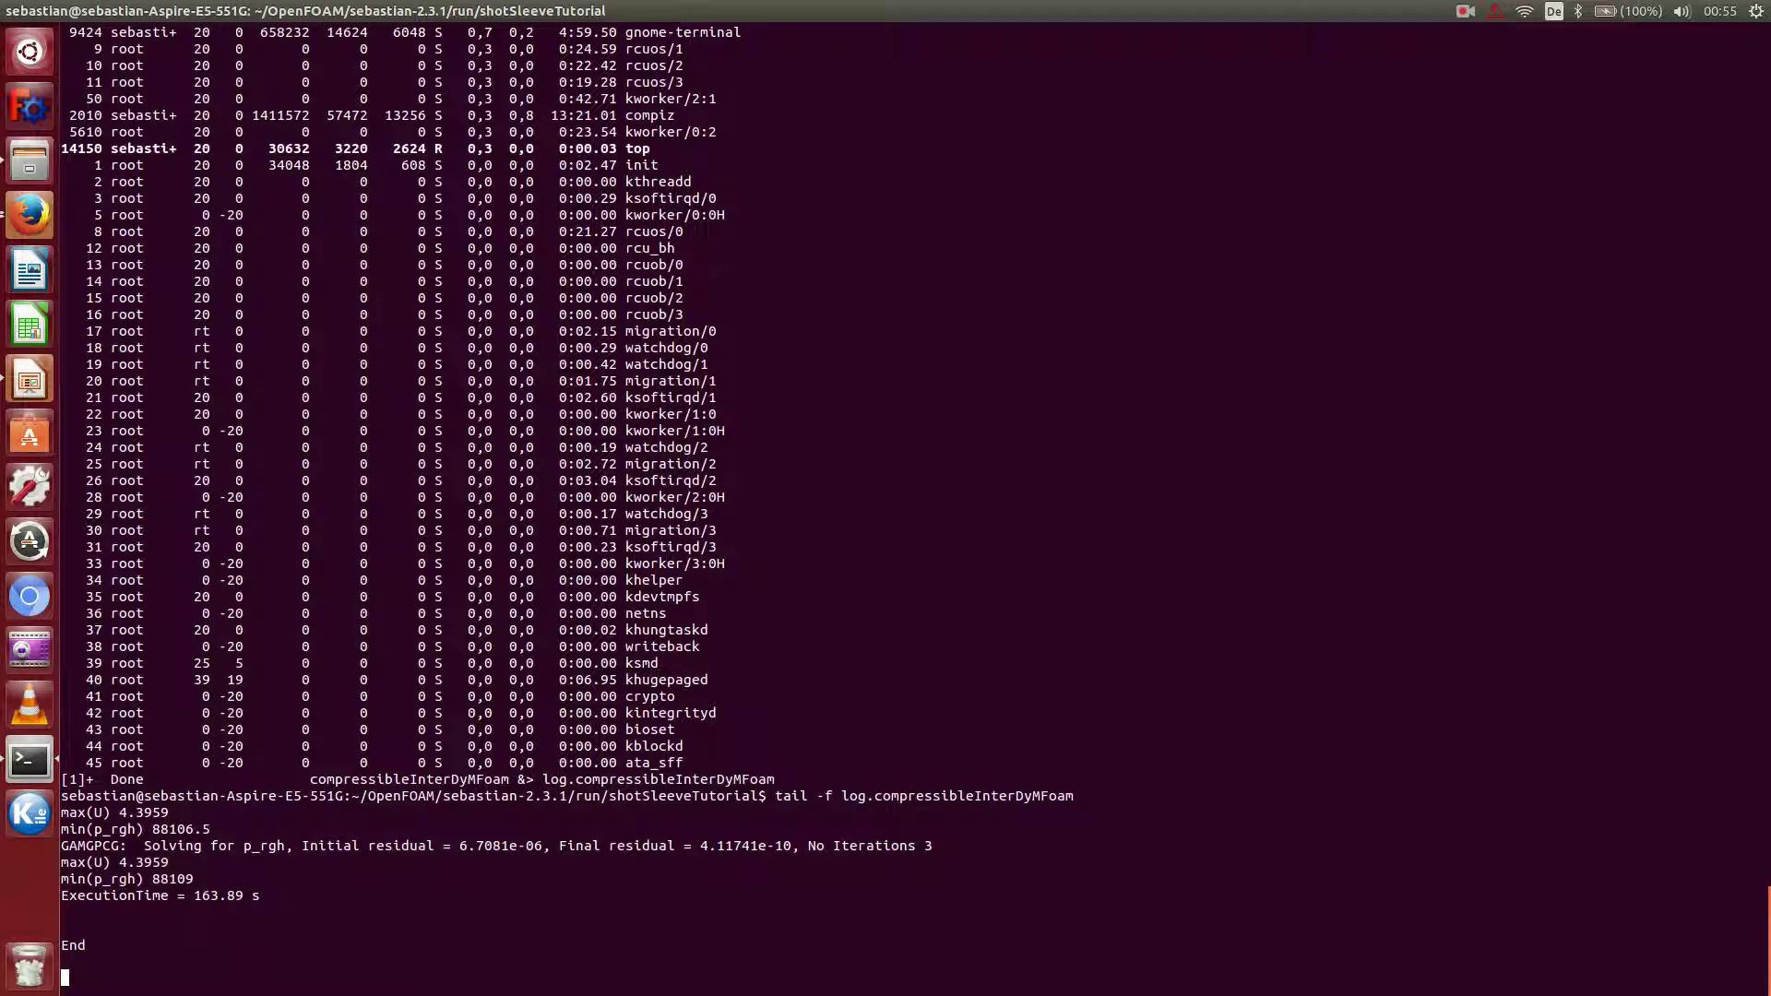
# Stop following the log and launch paraFoam on the shotSleeveTutorial case.
pyautogui.hotkey('ctrl', 'c')
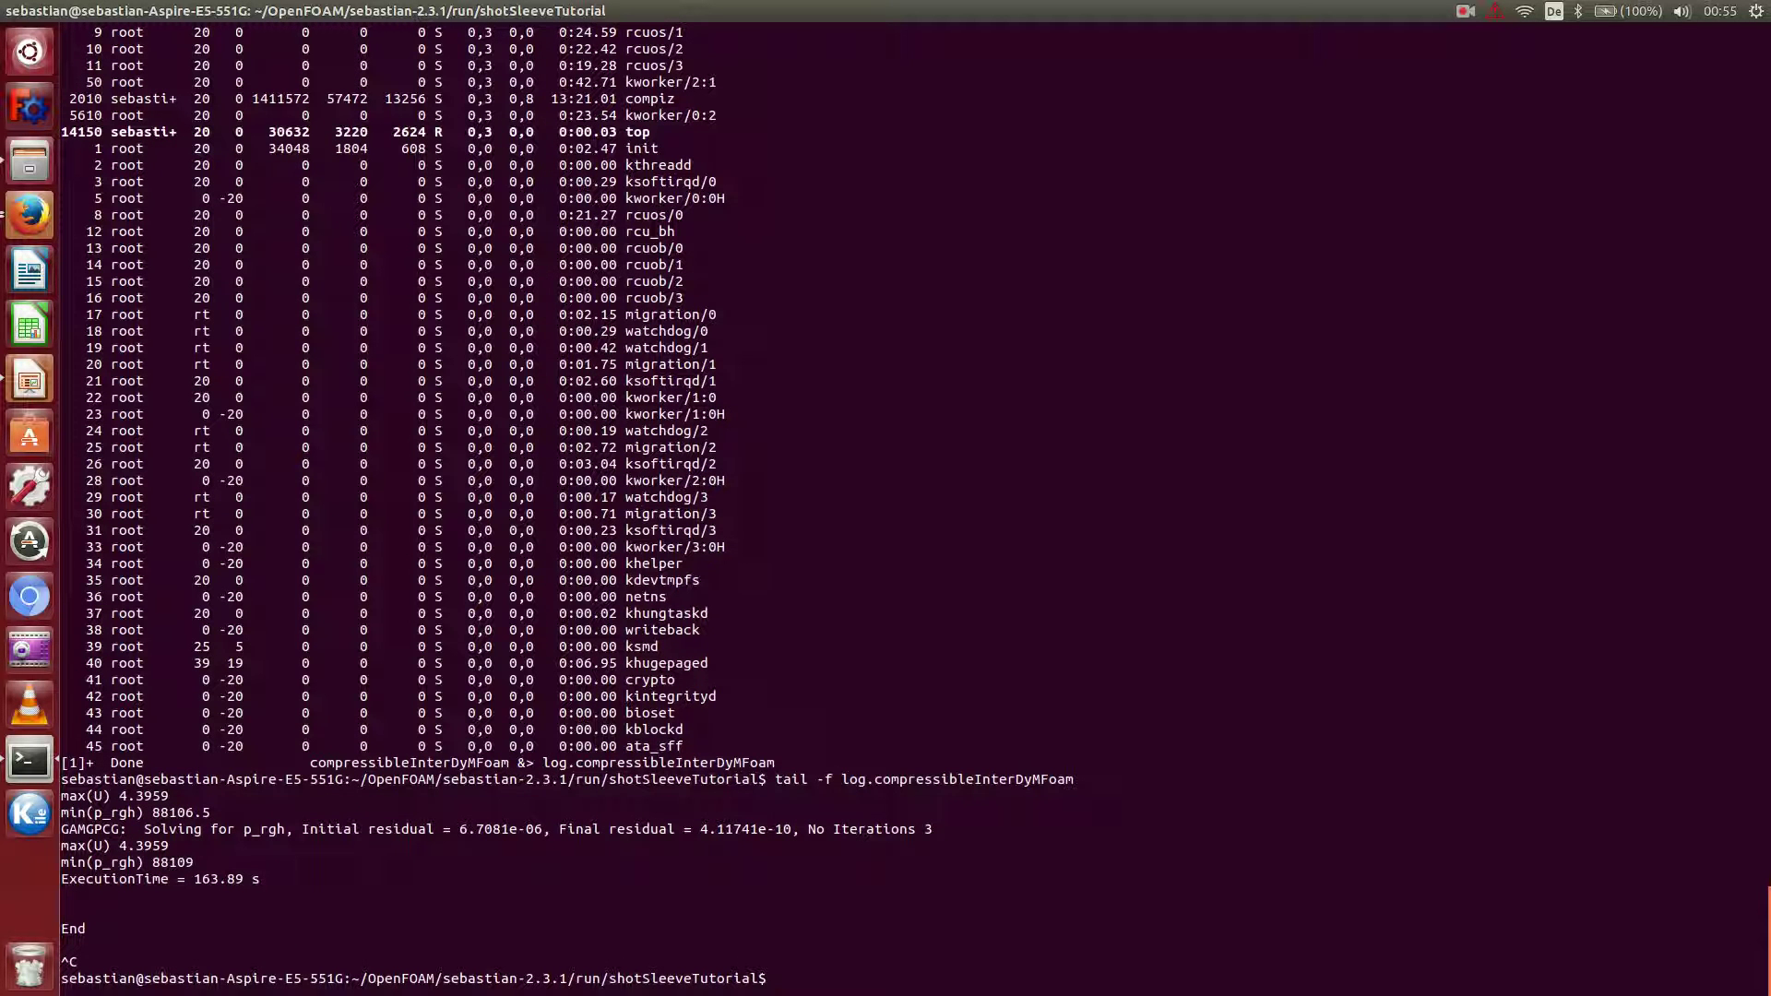
pyautogui.write('paraFoam')
pyautogui.press('Return')
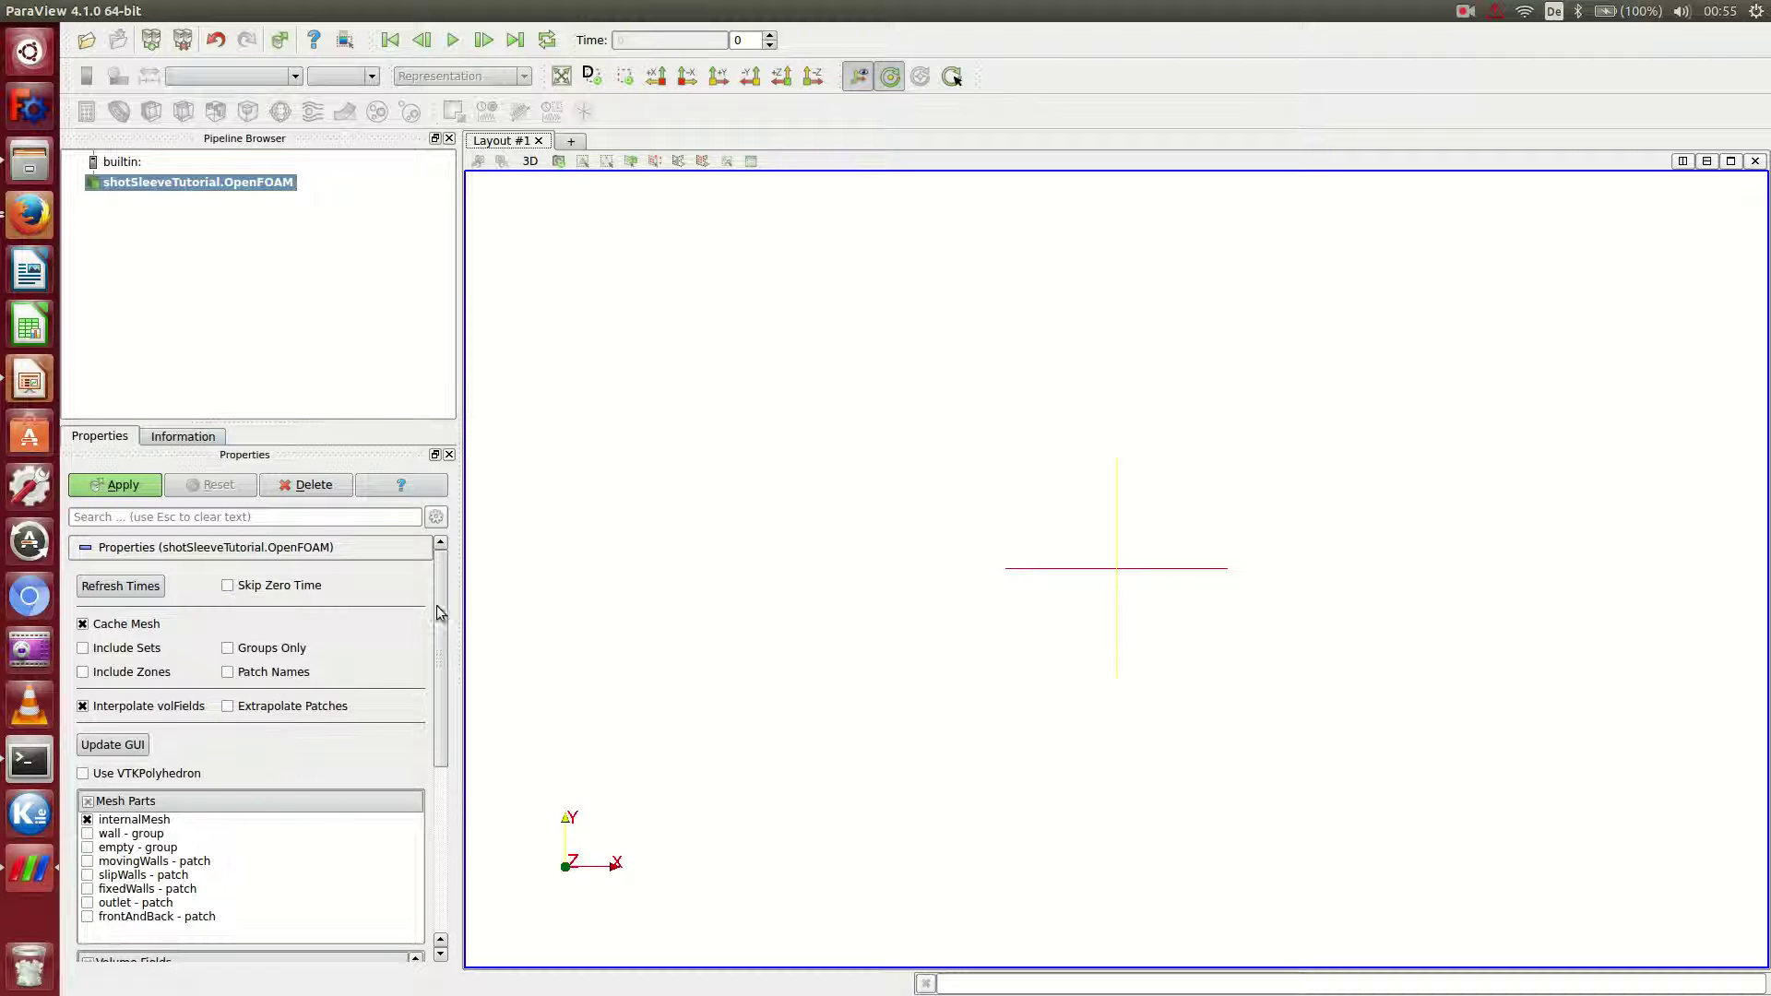
# Load the case with alpha.melt enabled, hide the rotation-centre marker, and view along +X.
pyautogui.moveTo(441, 616); pyautogui.dragTo(444, 872)
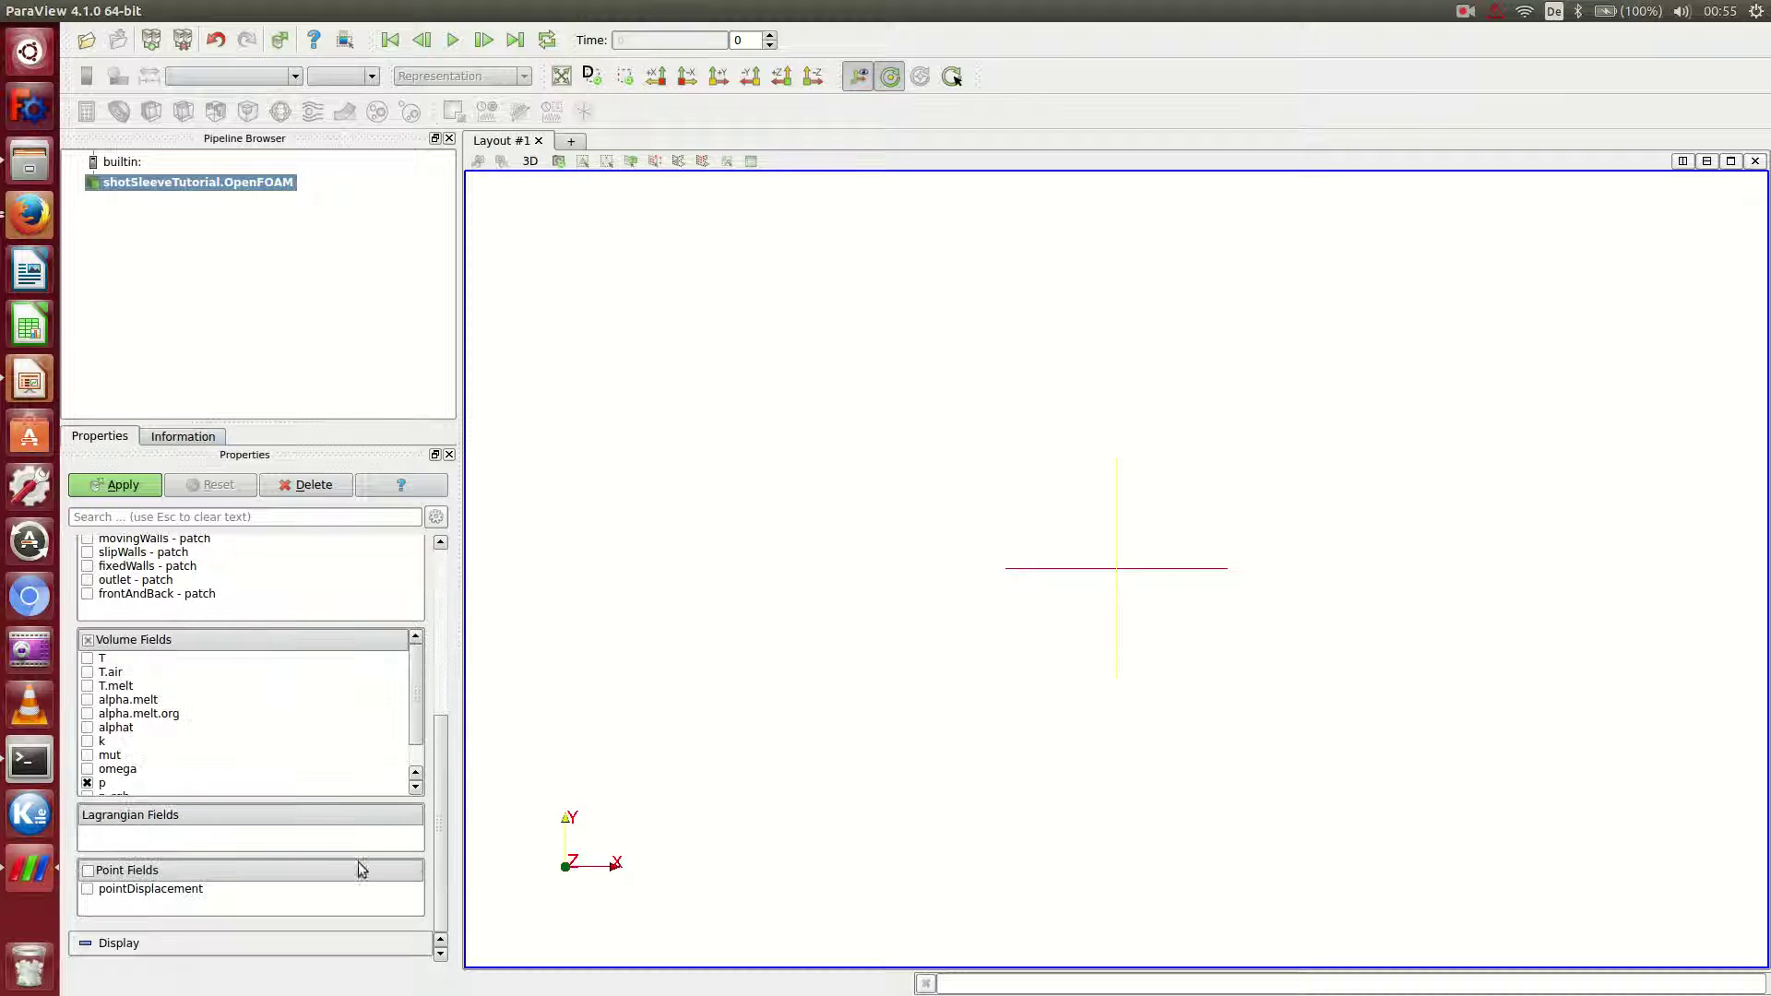
pyautogui.click(88, 700)
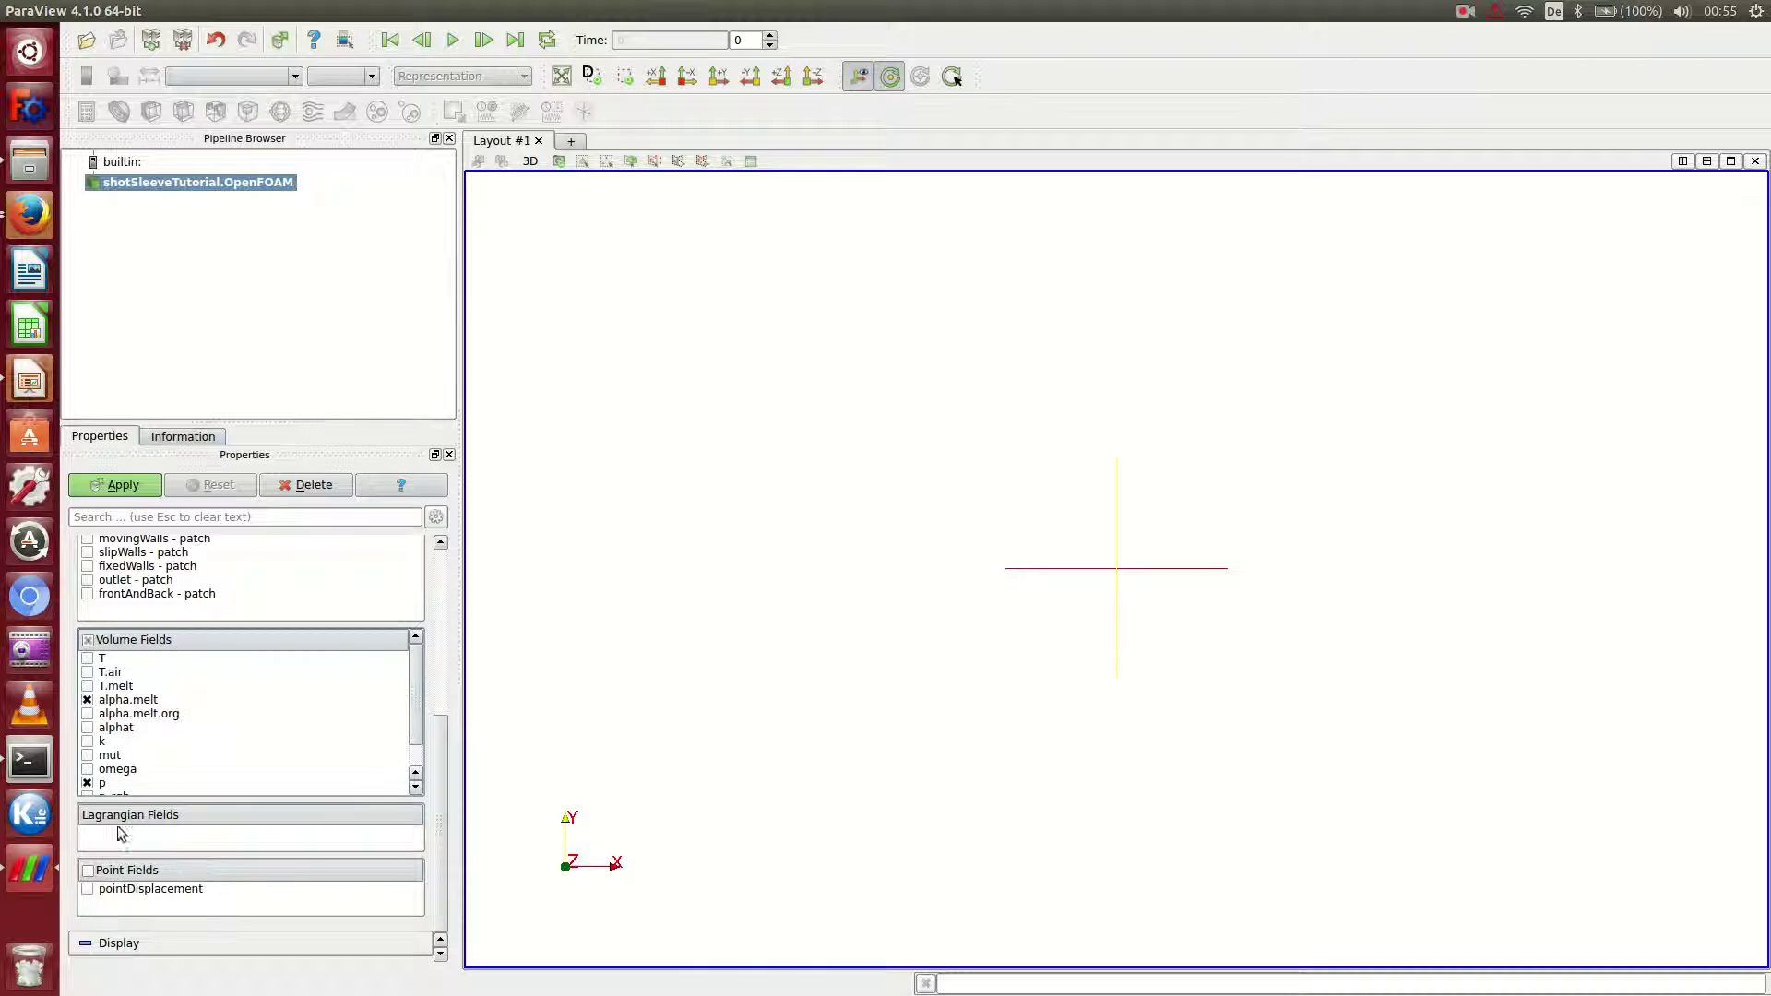
pyautogui.moveTo(410, 702); pyautogui.dragTo(417, 659)
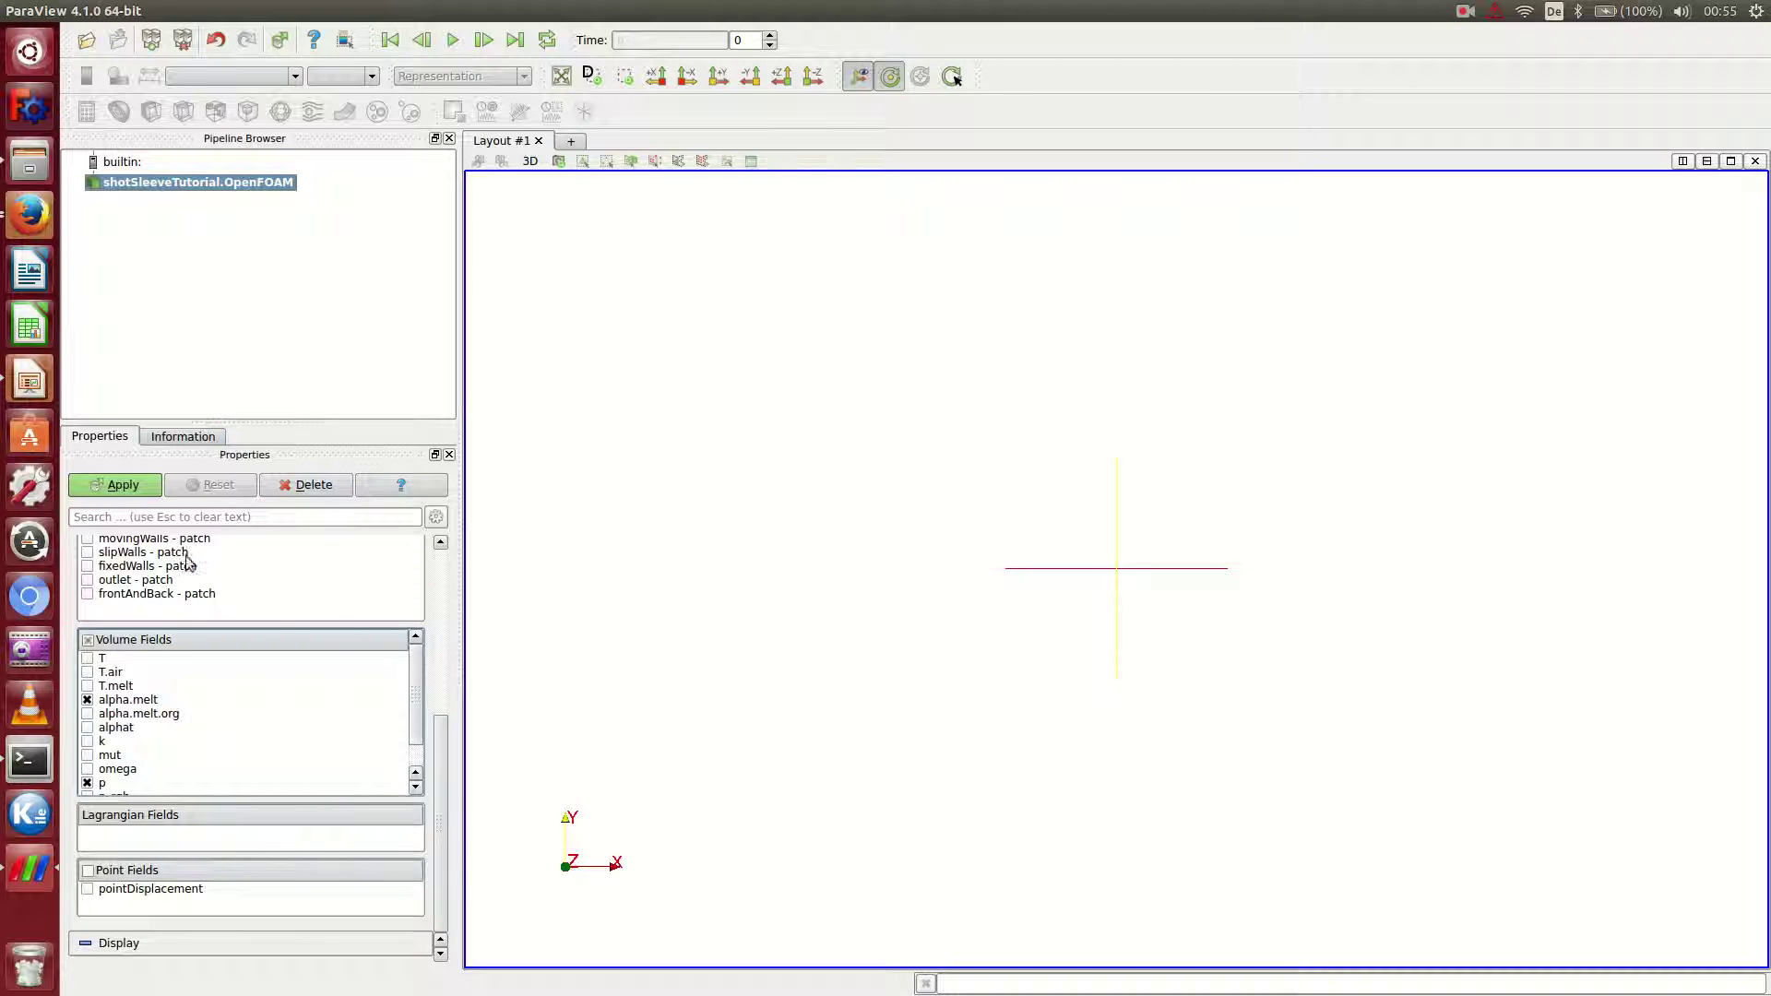
pyautogui.click(118, 484)
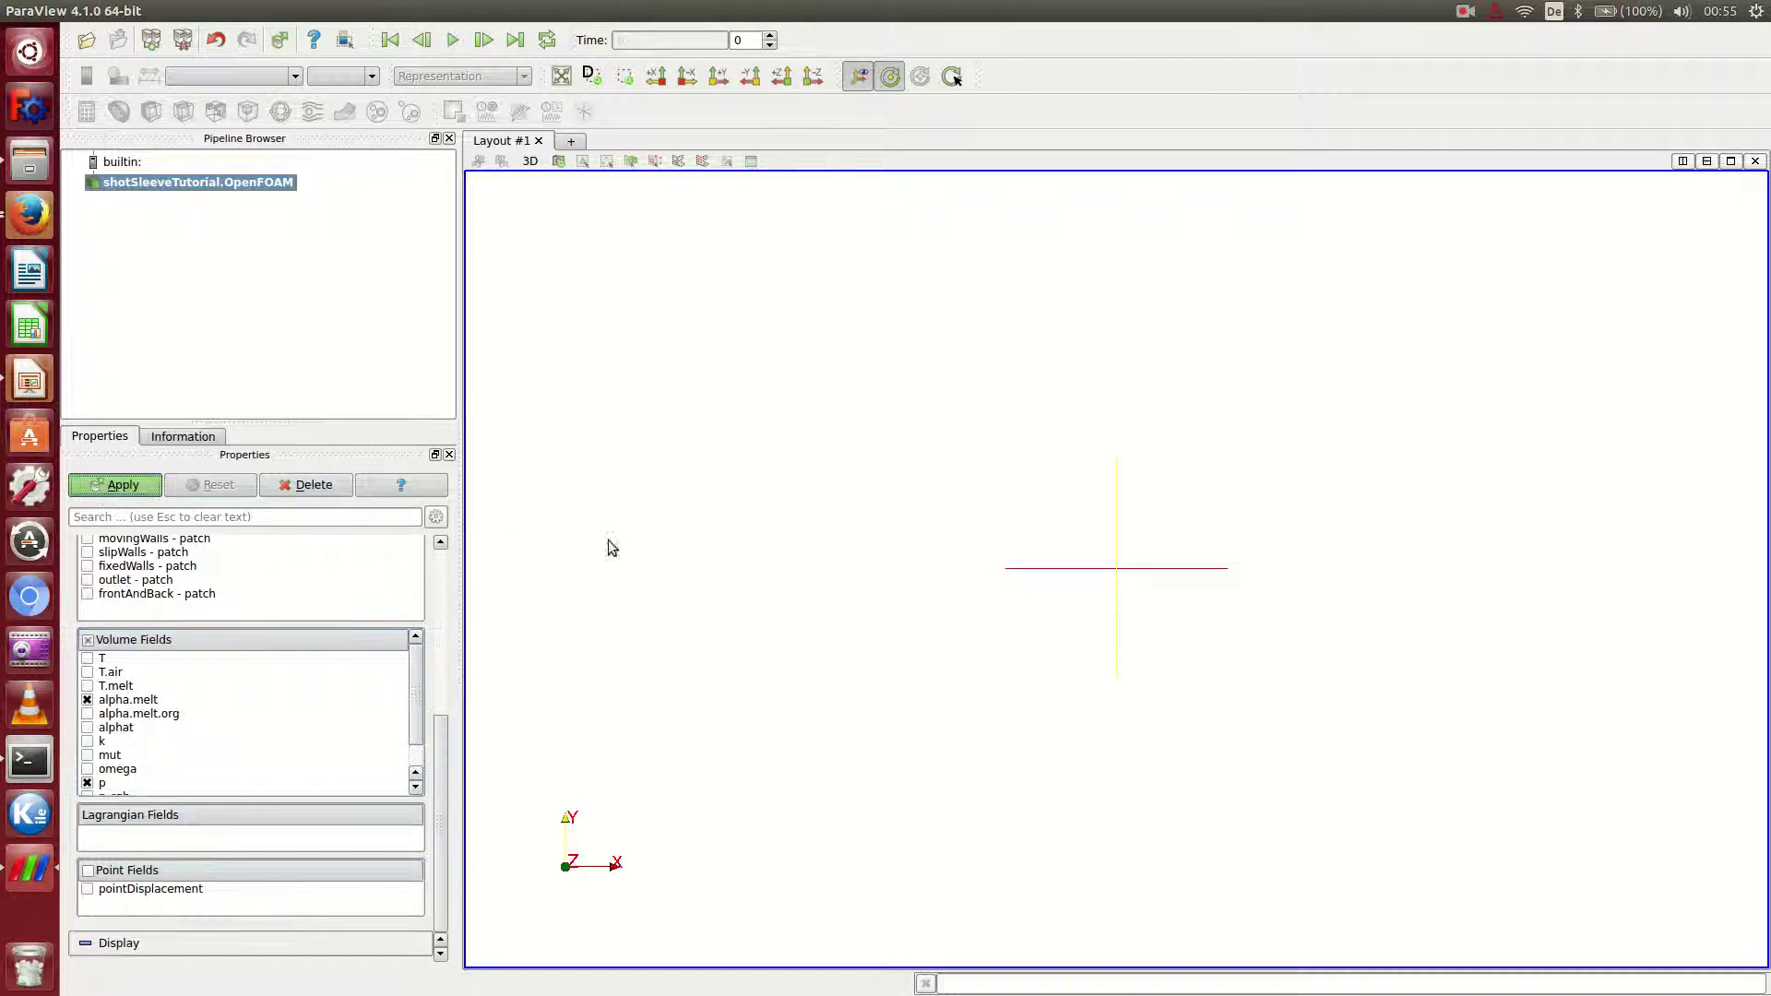
pyautogui.click(896, 78)
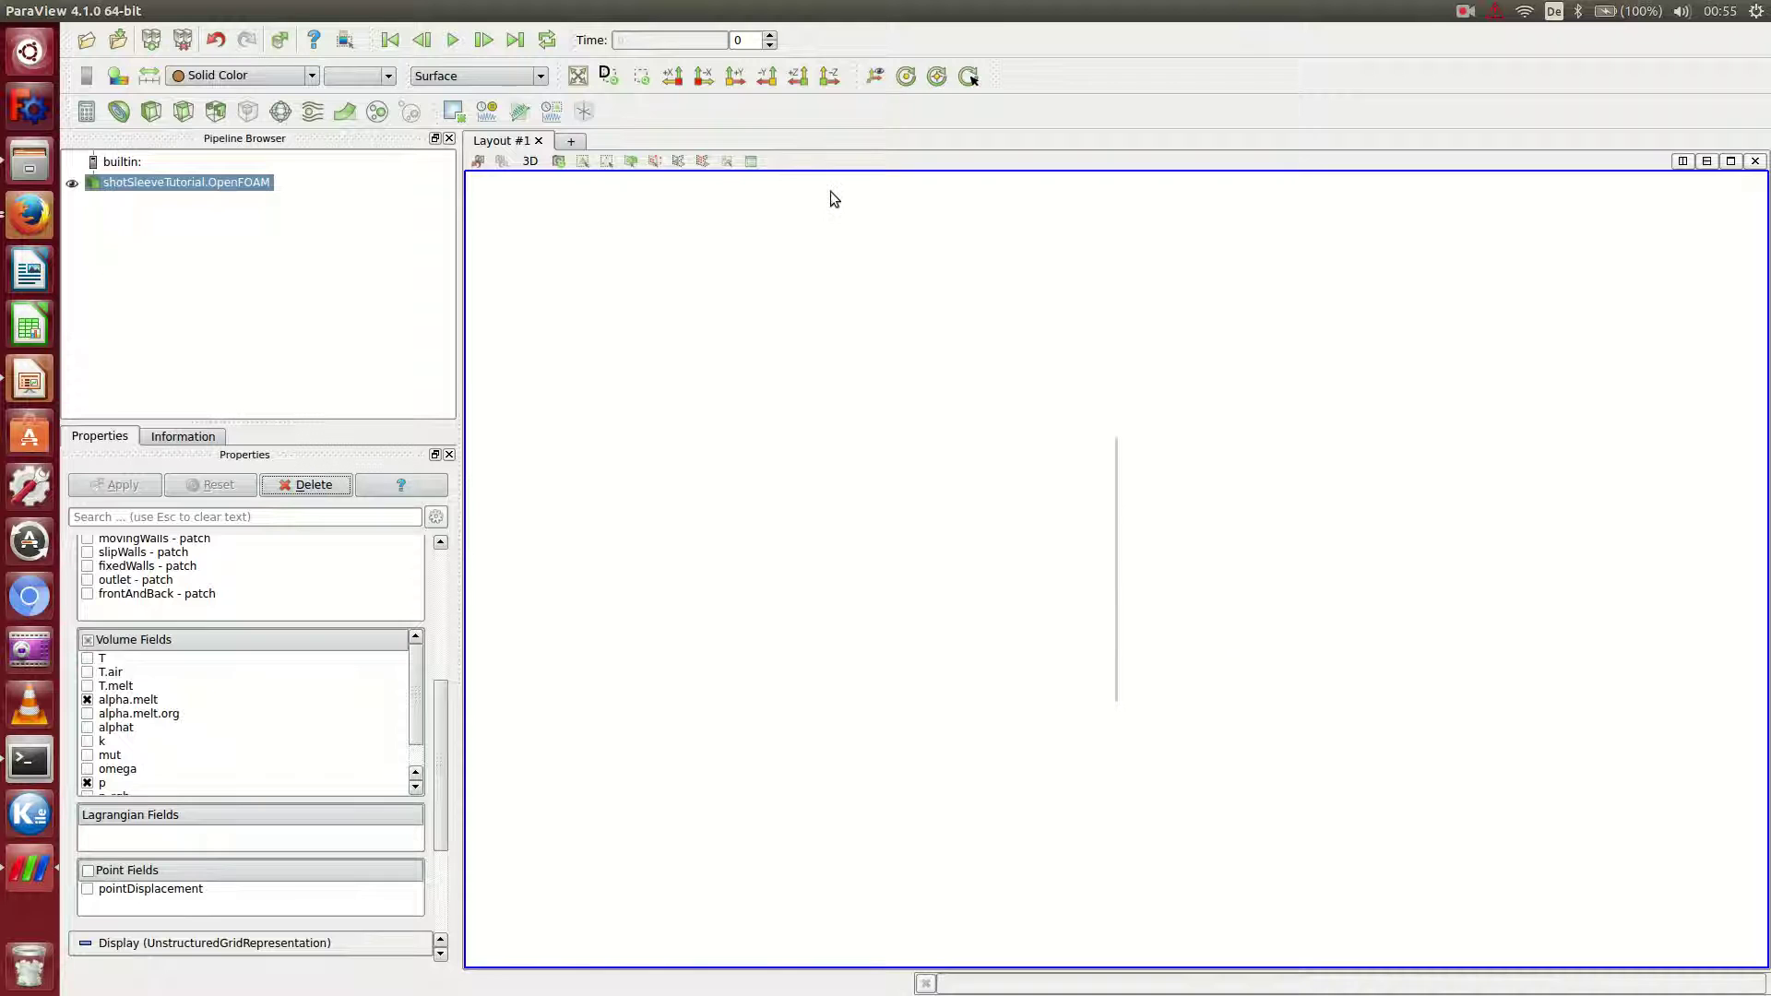
pyautogui.click(672, 76)
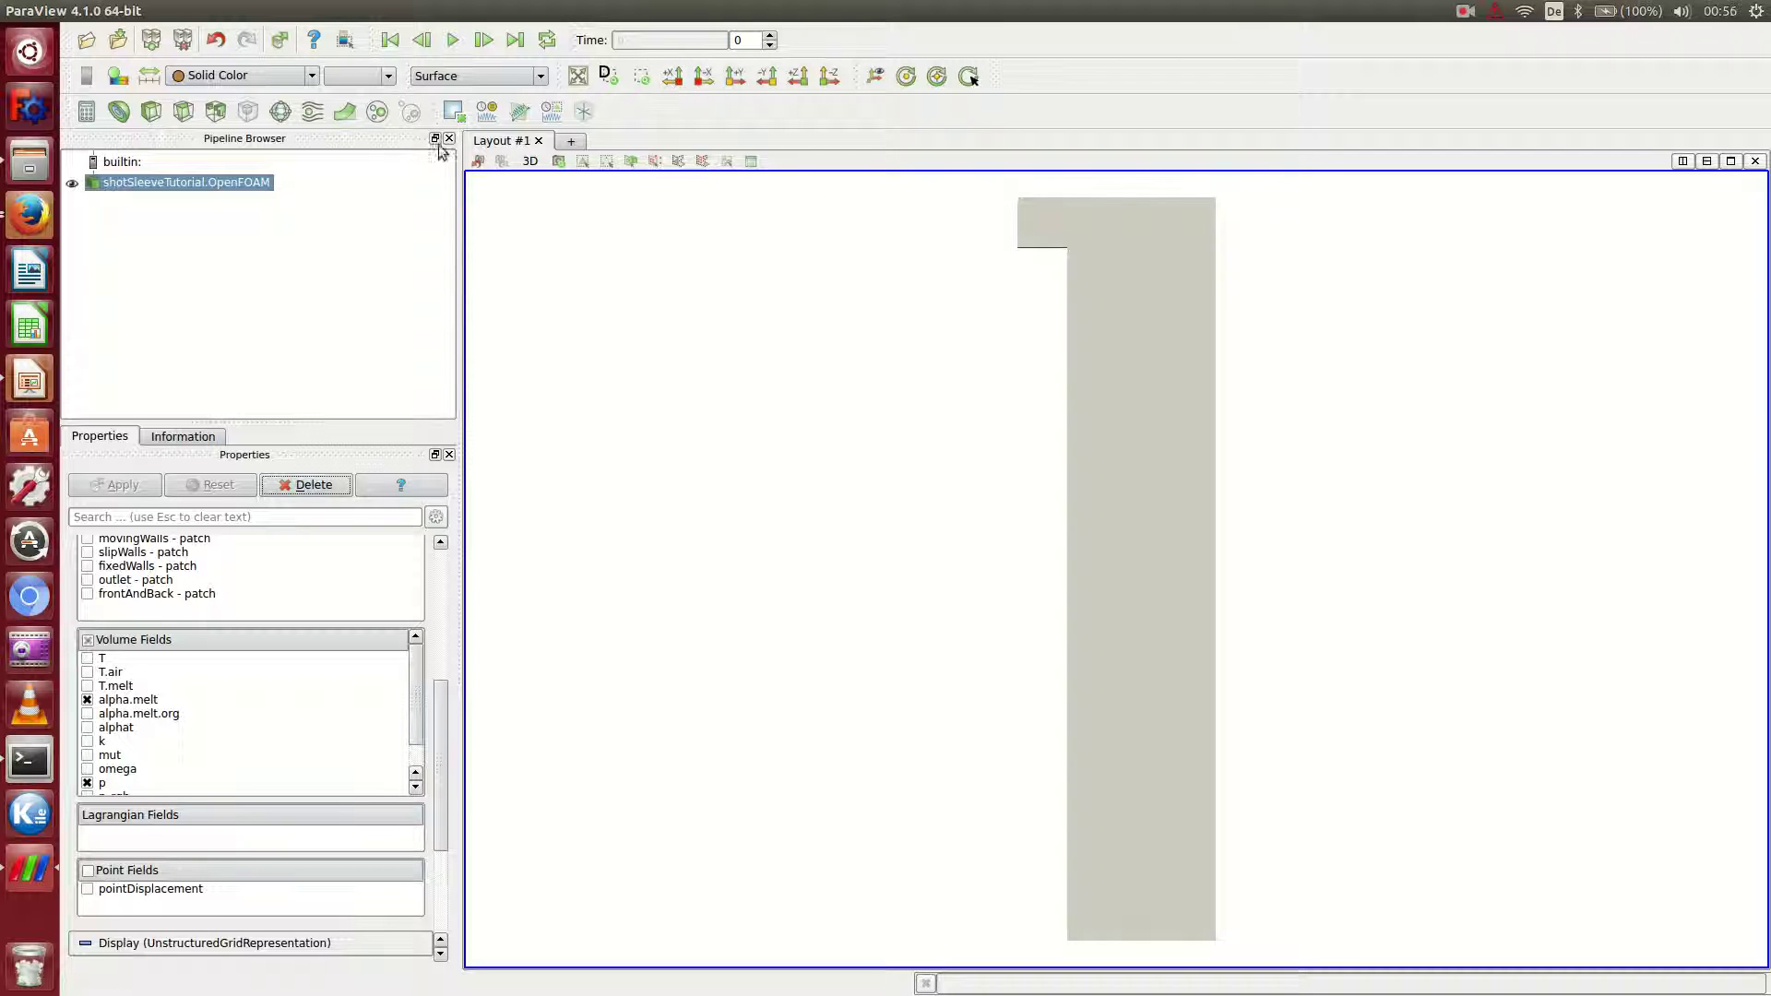
# Roll the camera by -90 degrees so the sleeve lies horizontally.
pyautogui.click(559, 161)
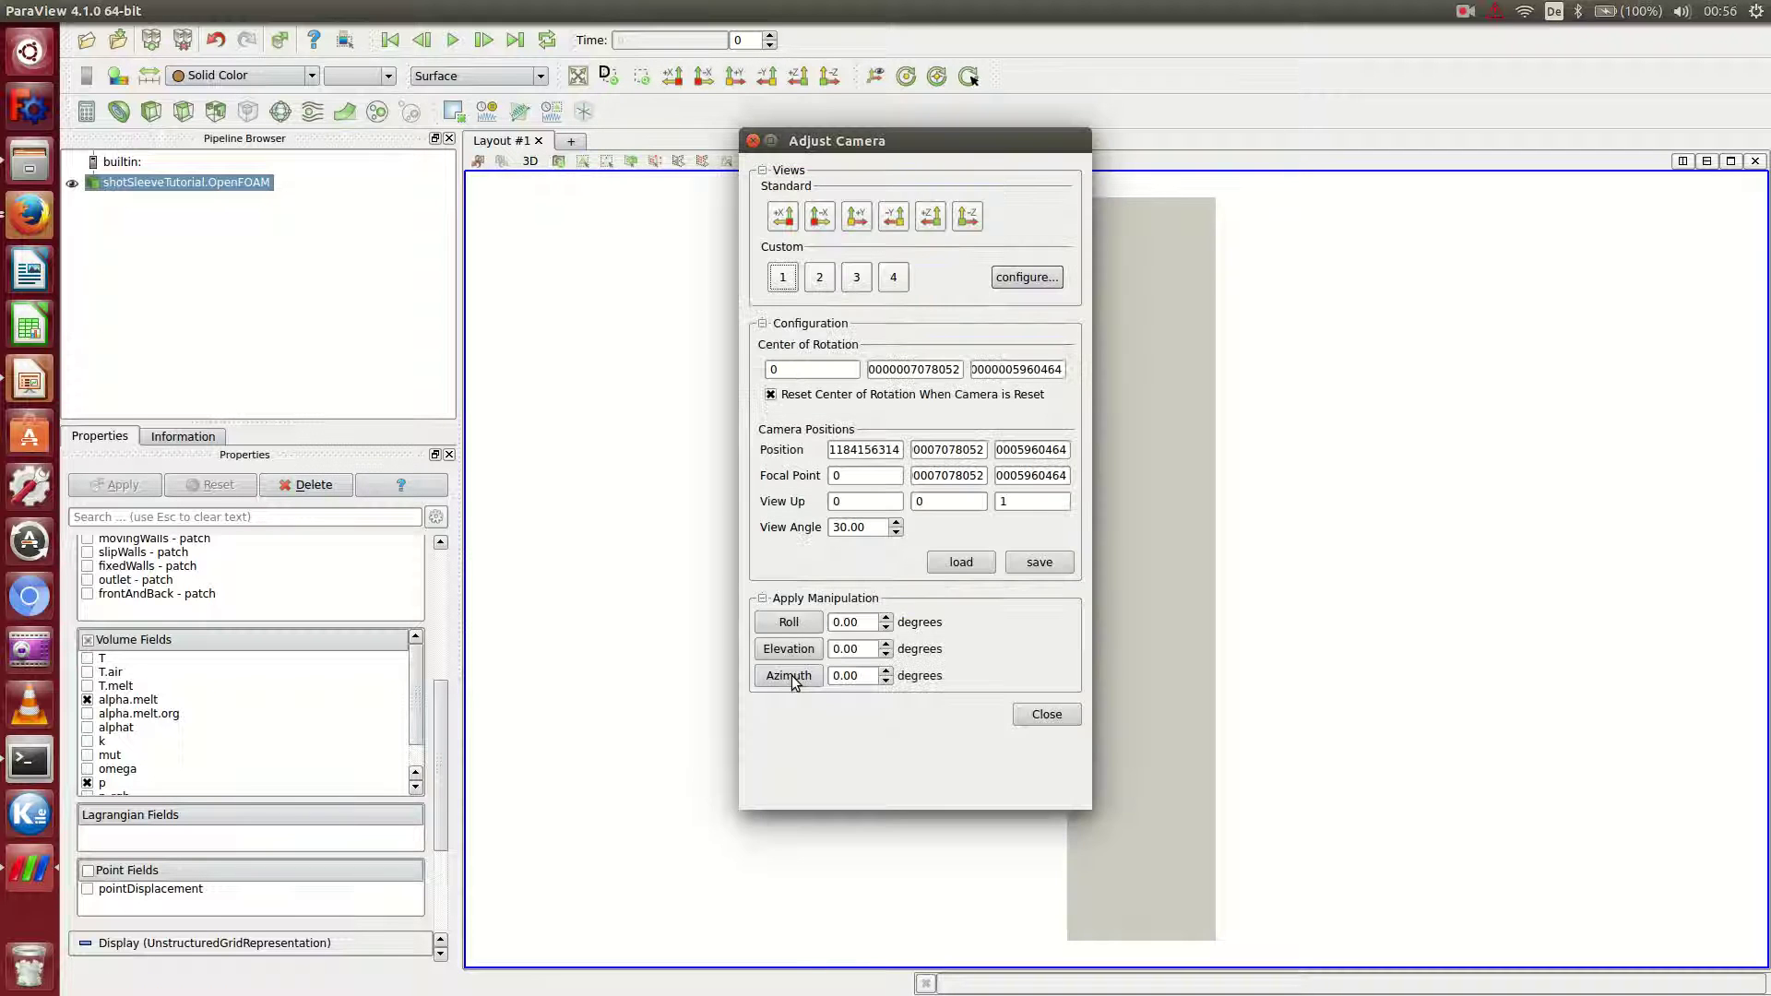
pyautogui.click(791, 623)
pyautogui.write('-90')
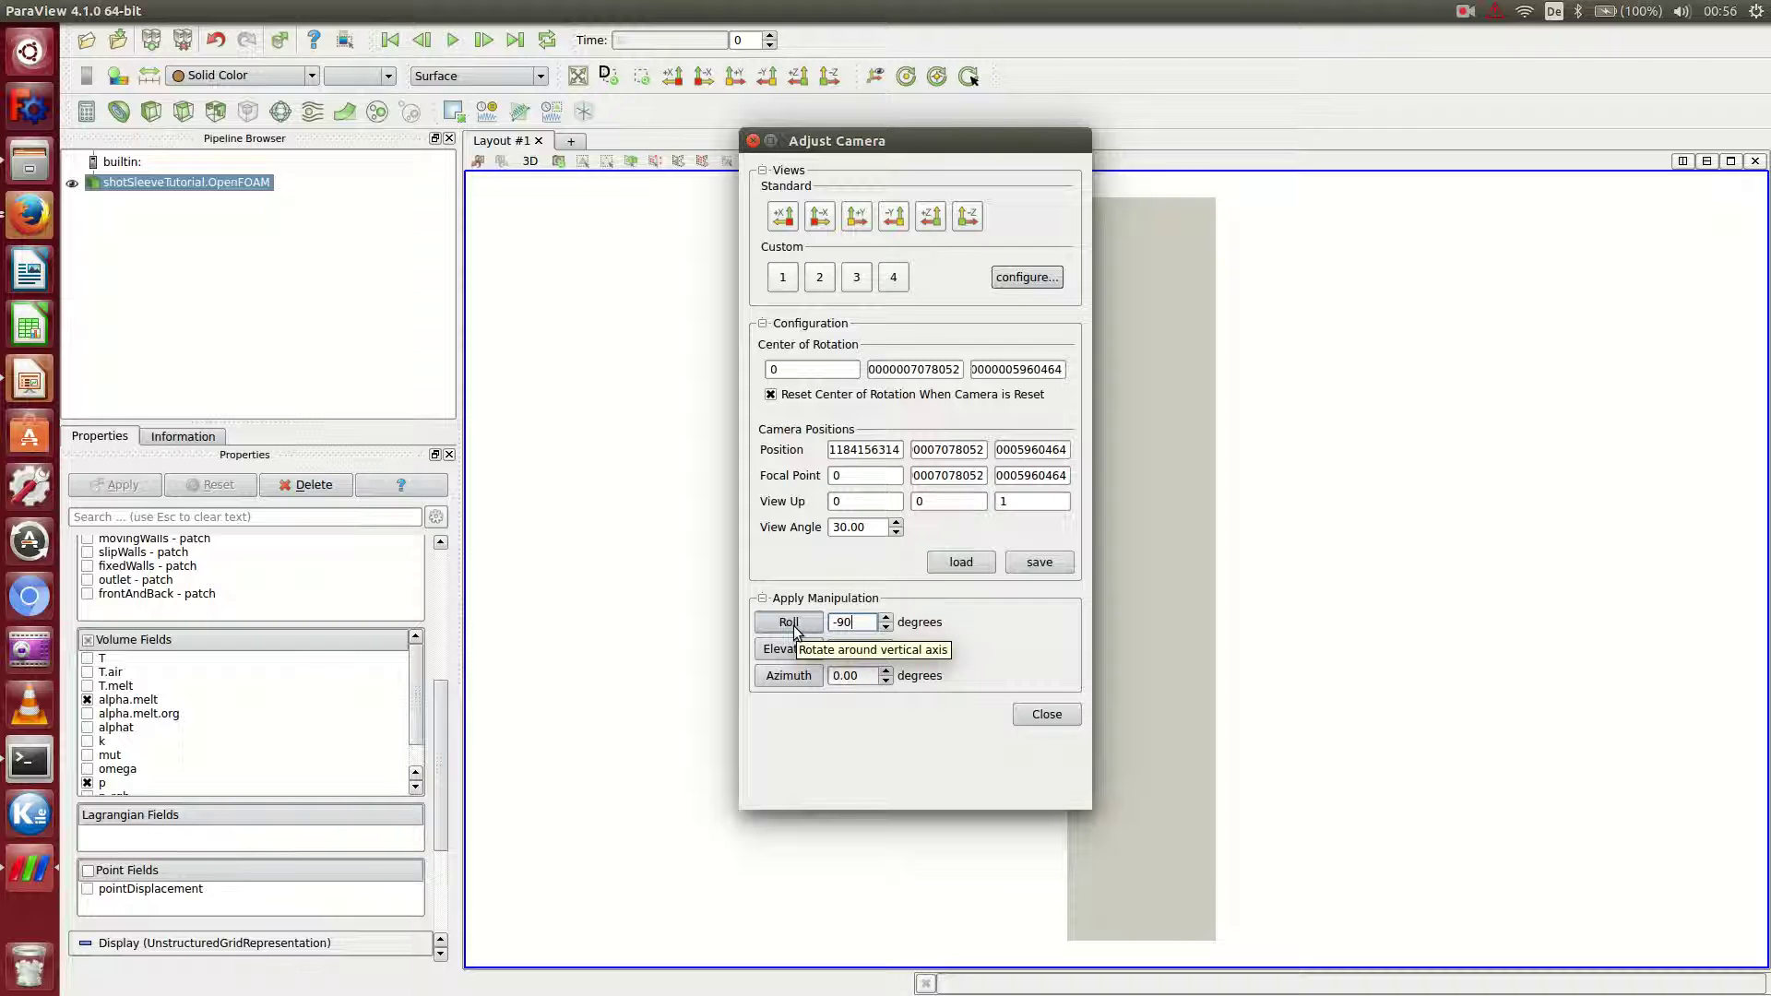
pyautogui.click(791, 625)
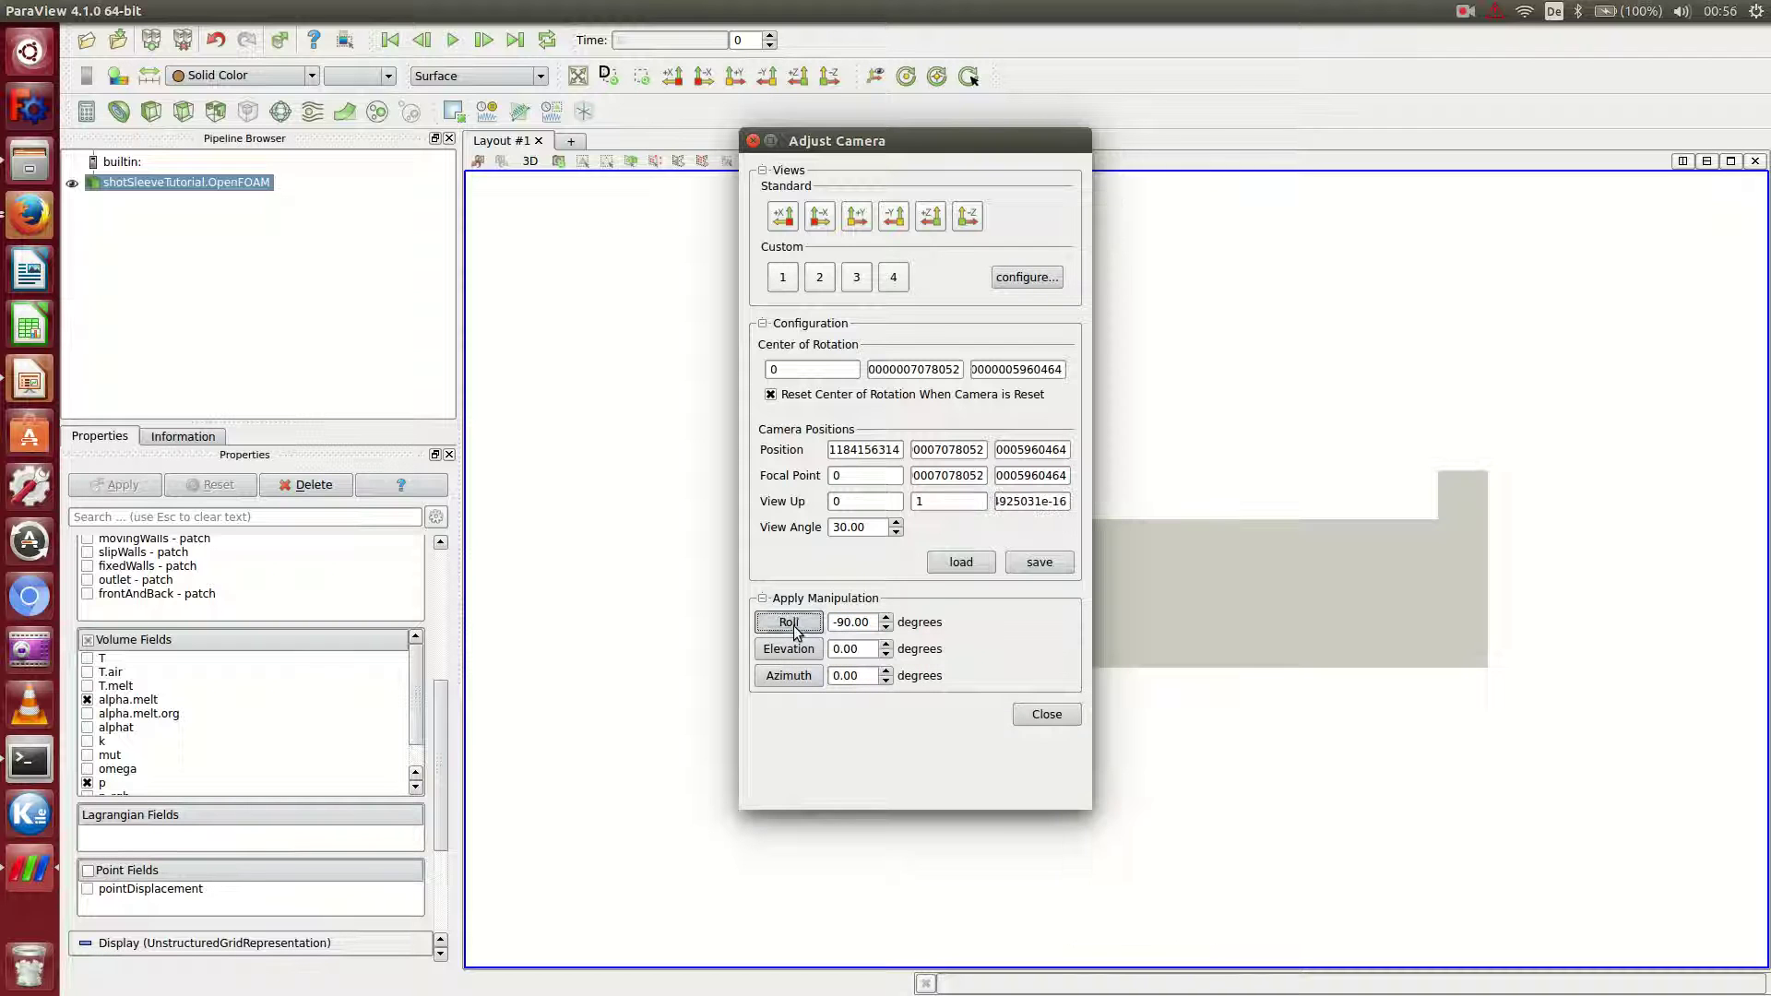
pyautogui.click(753, 140)
# Zoom in and switch the representation to Surface With Edges.
pyautogui.scroll(2, 904, 452)
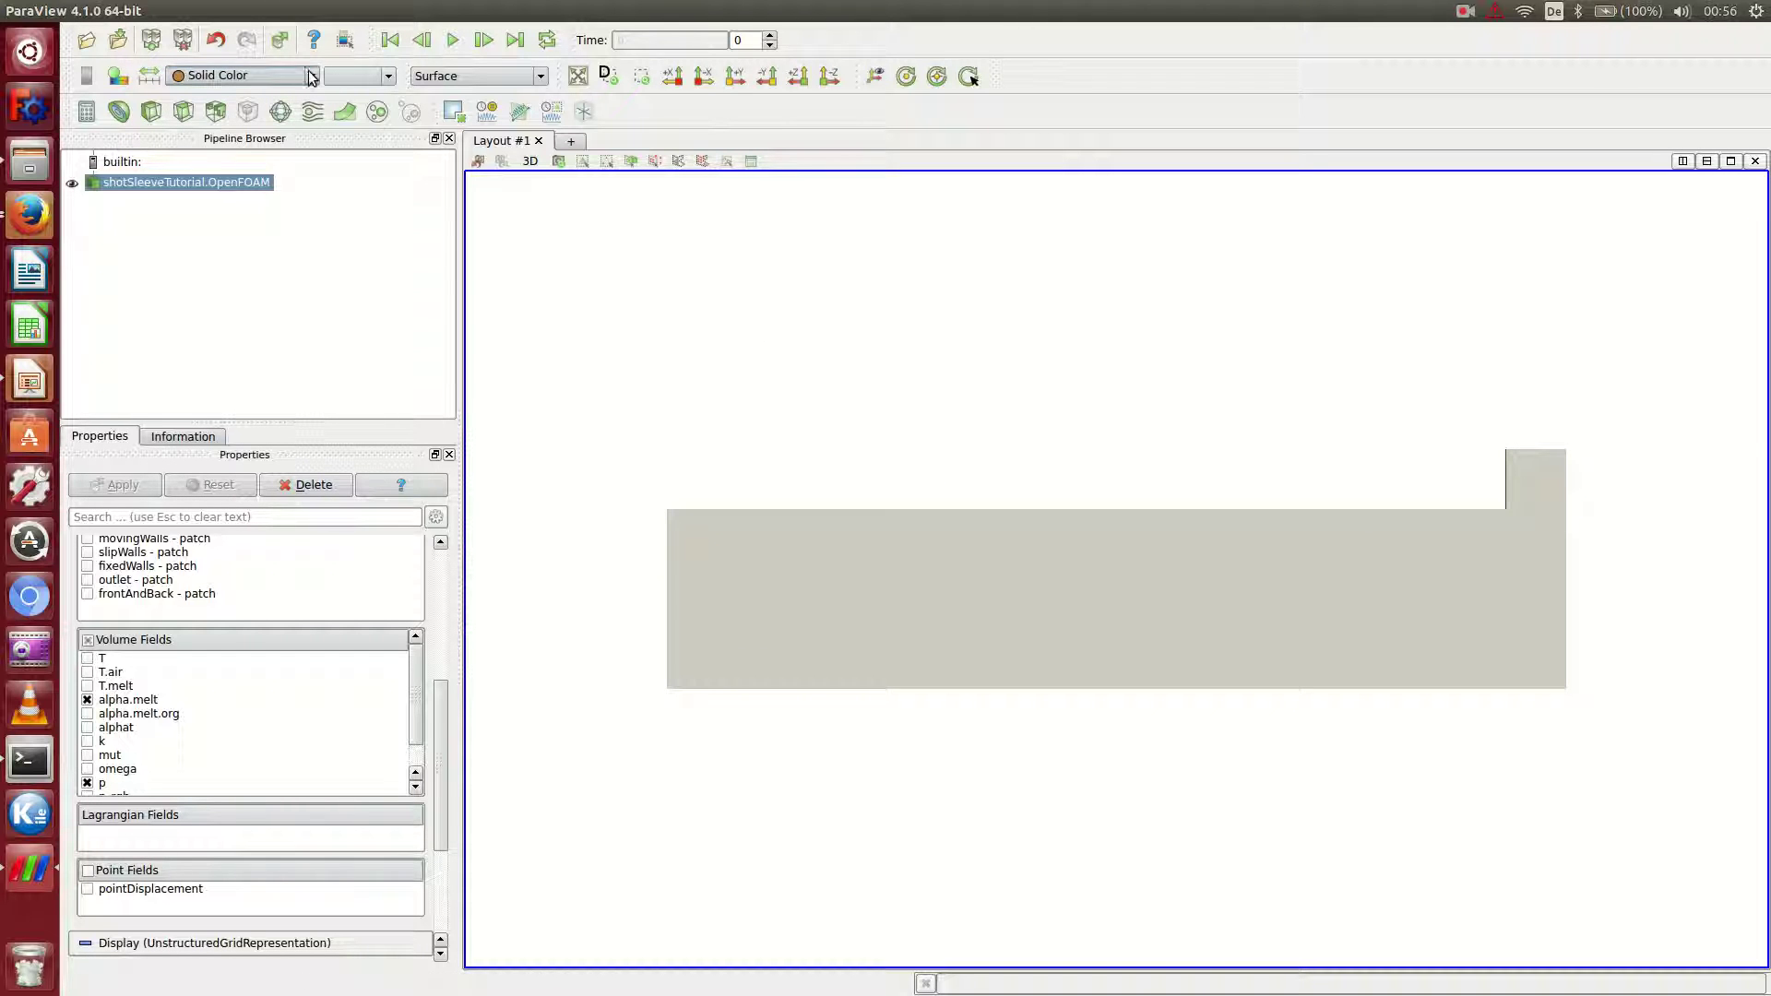
pyautogui.click(487, 76)
pyautogui.click(486, 152)
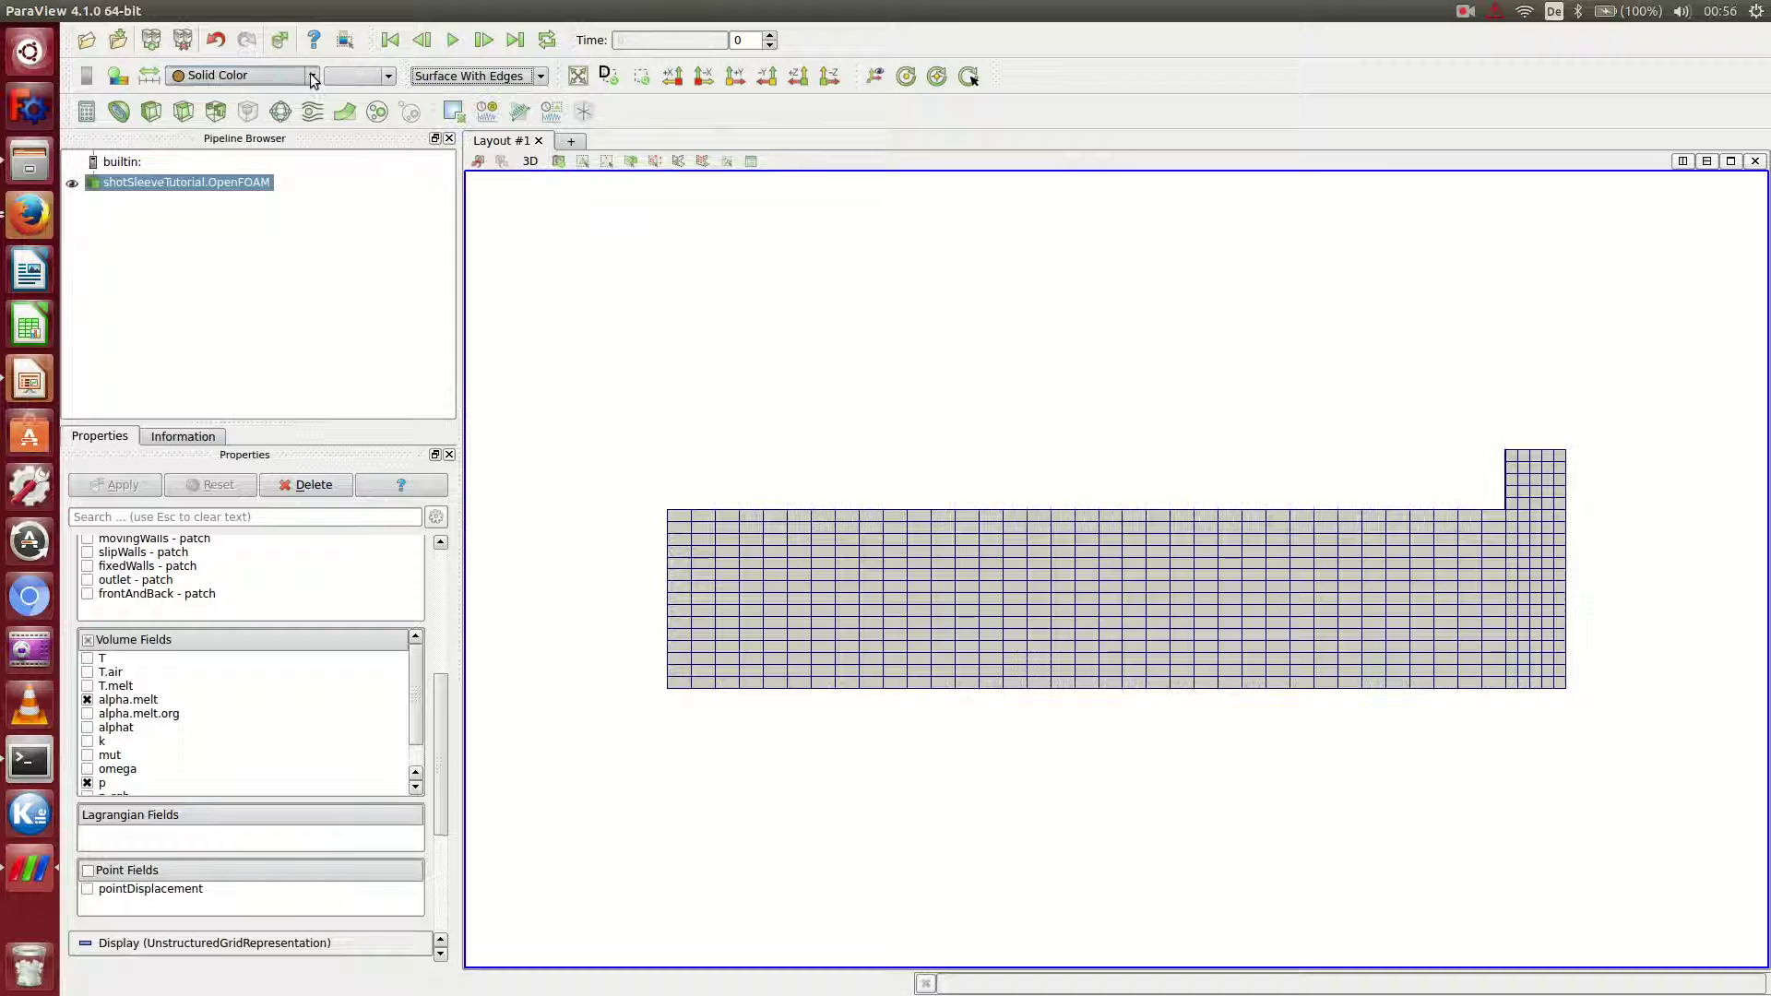
pyautogui.click(312, 76)
# Colour the mesh by alpha.melt, play the animation, then return to the first time step.
pyautogui.click(221, 108)
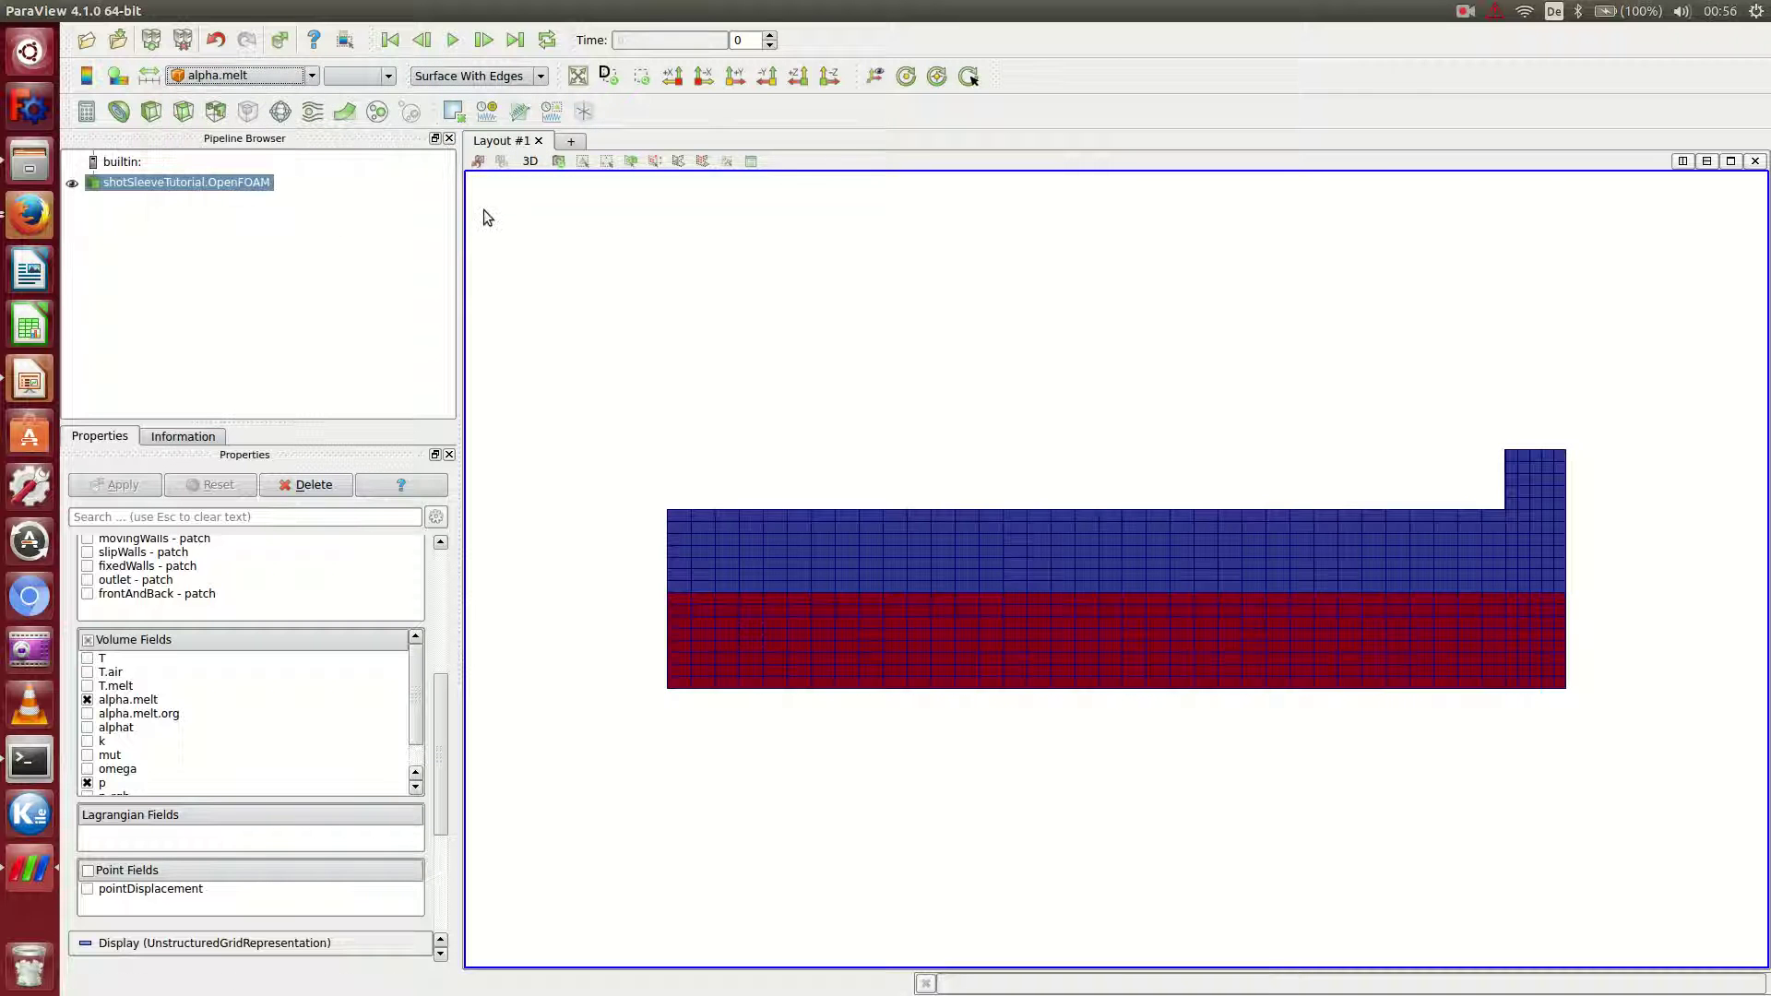
pyautogui.click(452, 41)
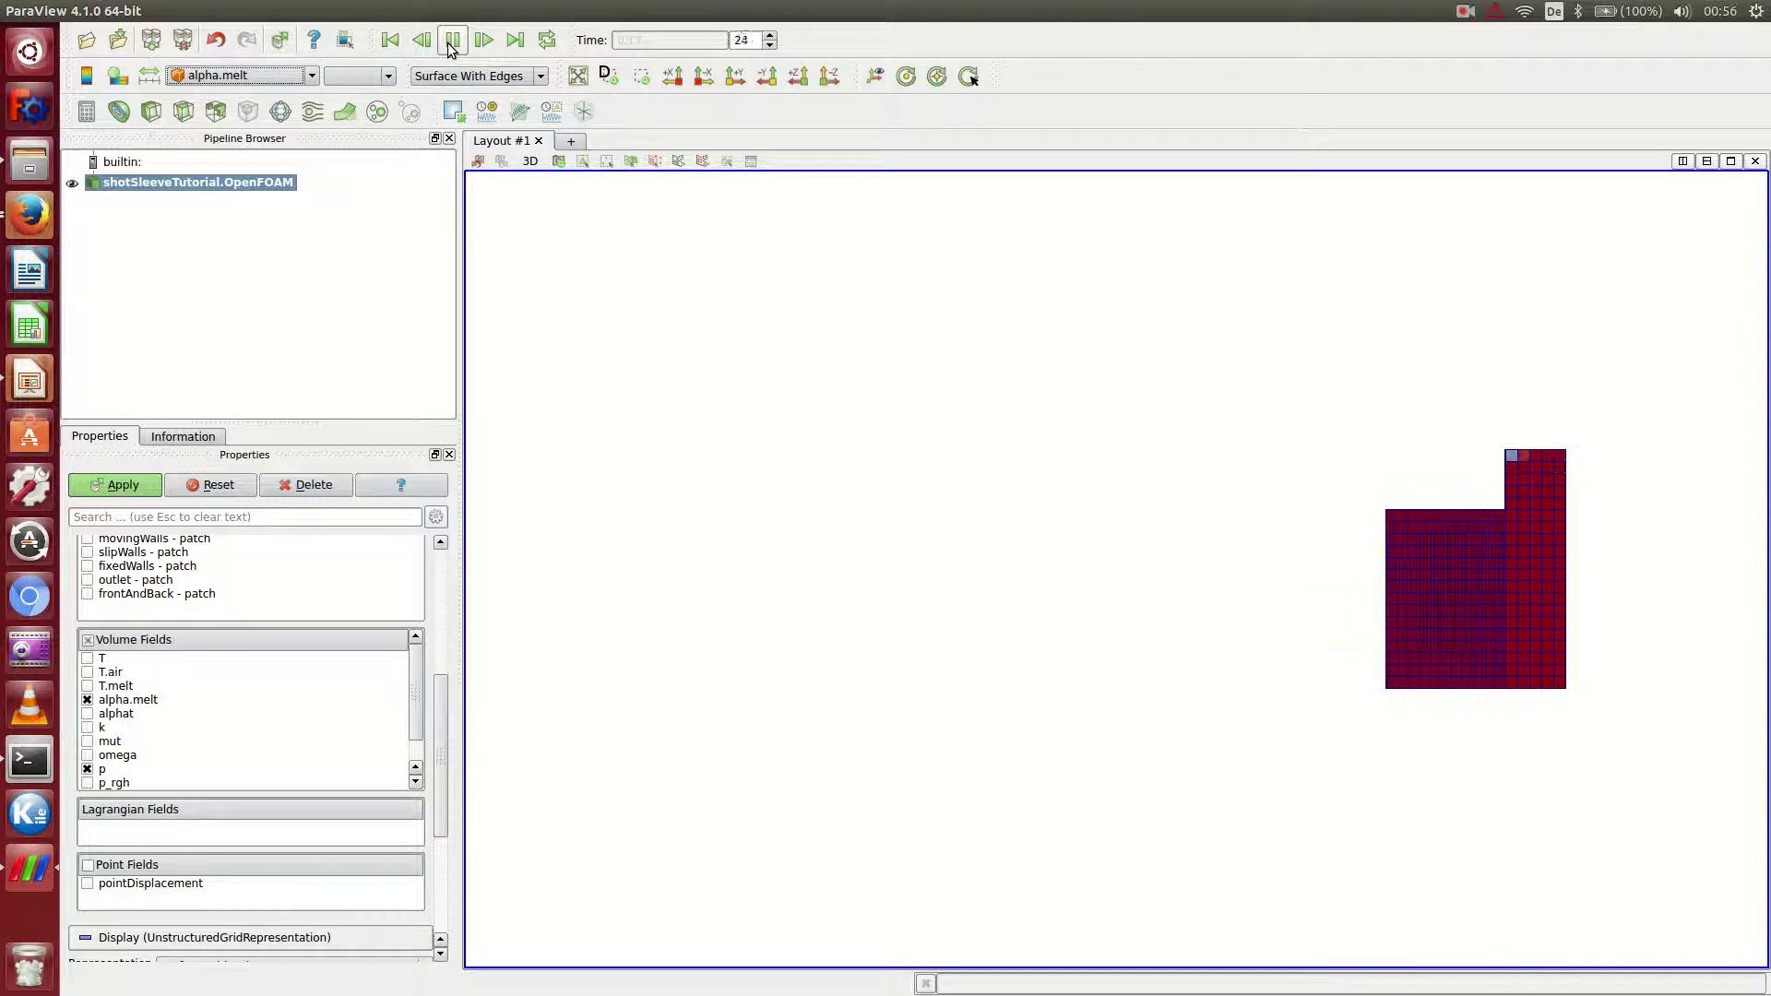
pyautogui.click(389, 39)
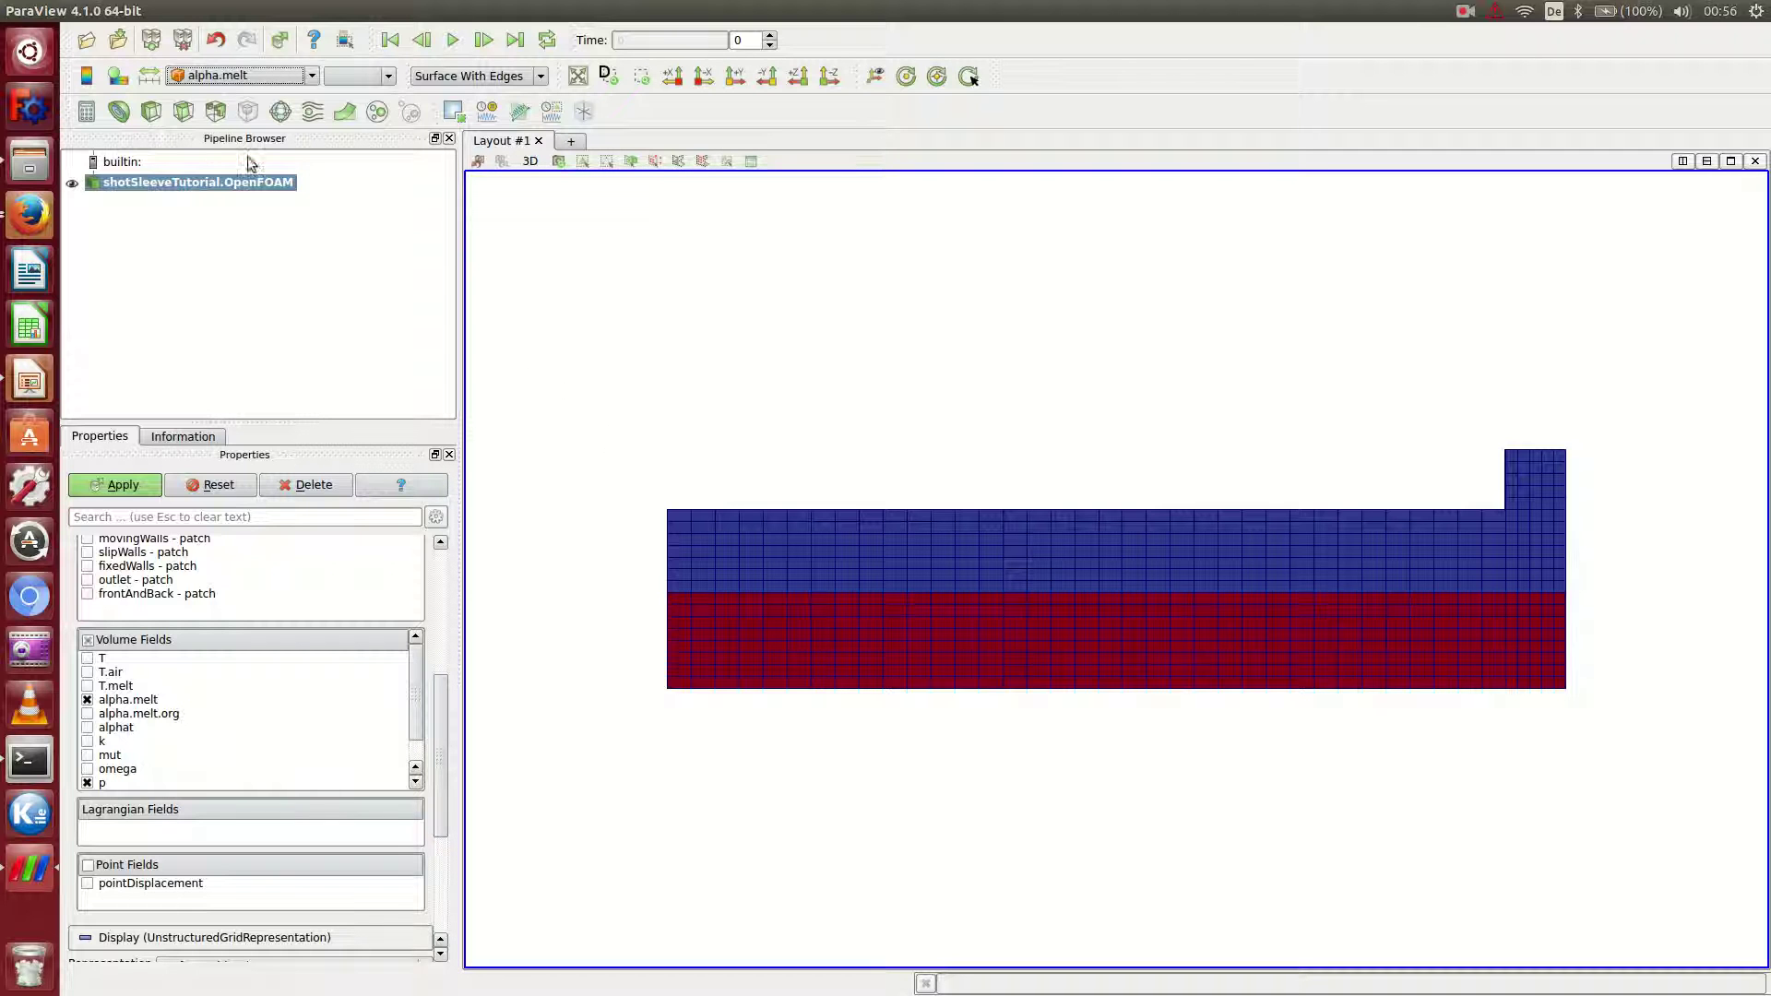
# Show the alpha.melt colour legend and drag it horizontally above the mesh.
pyautogui.click(111, 90)
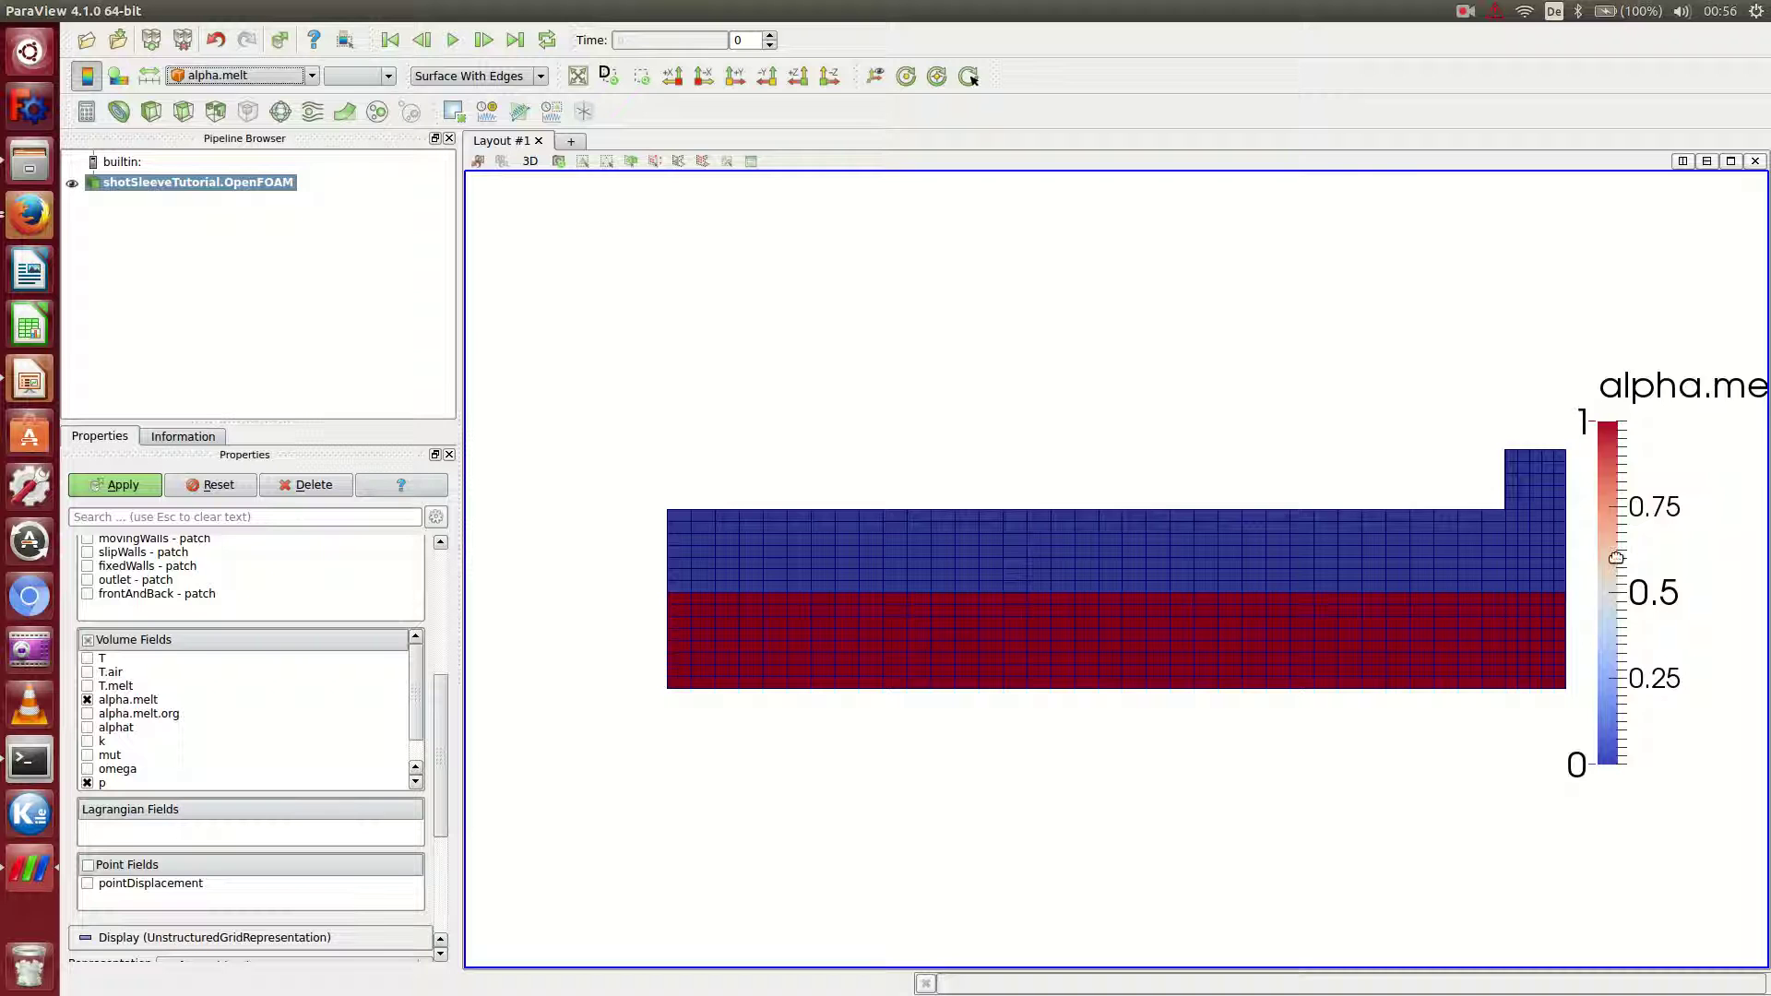
pyautogui.moveTo(1616, 558); pyautogui.dragTo(1056, 274)
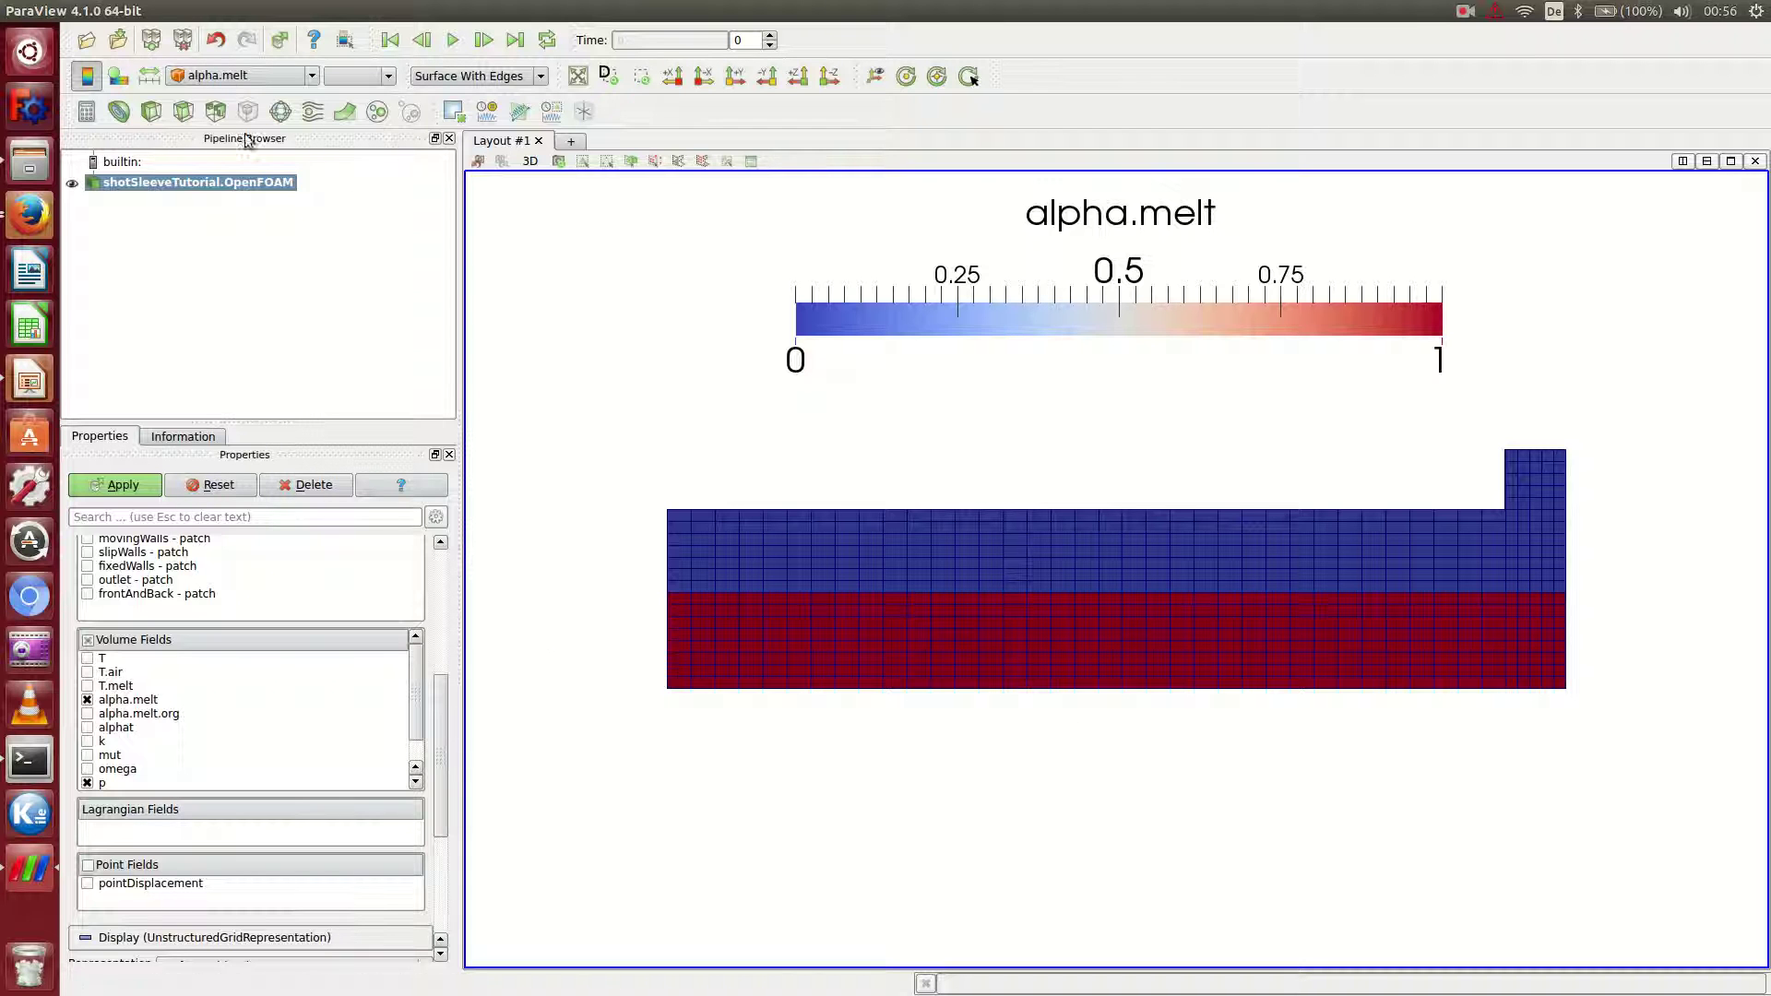
pyautogui.moveTo(193, 11)
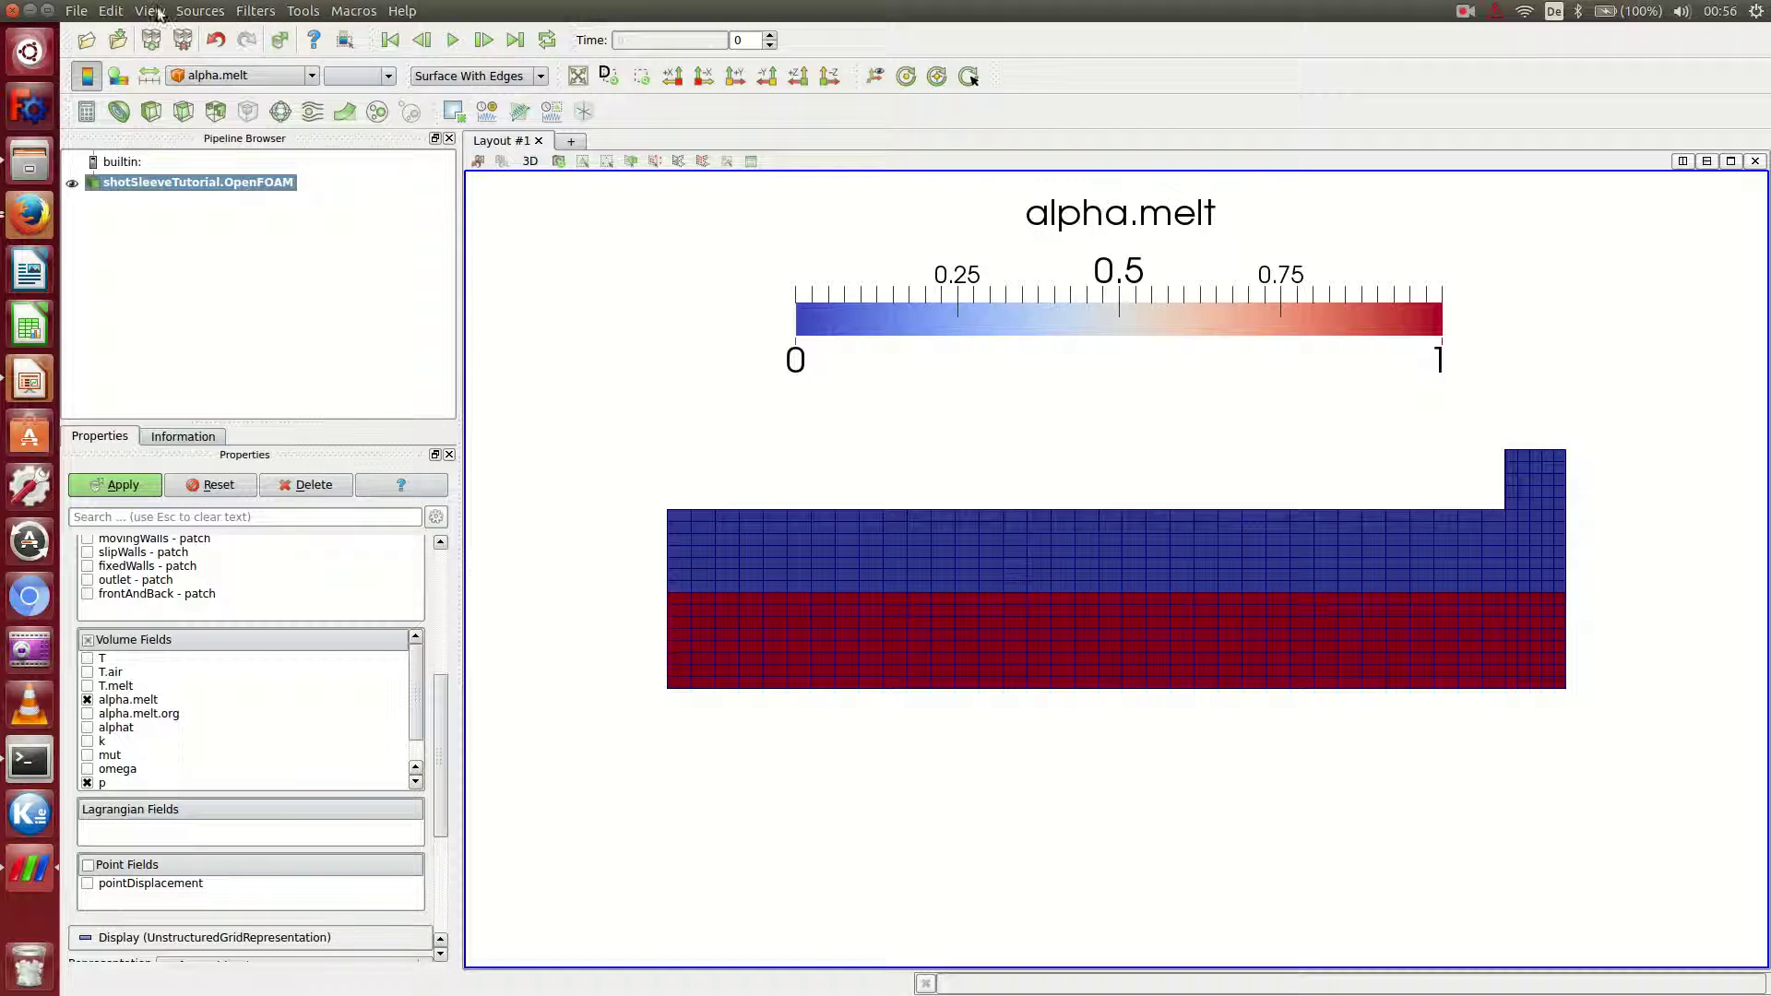
# Add an Annotate Time filter with format "Time: %.2f s" and apply it.
pyautogui.click(247, 11)
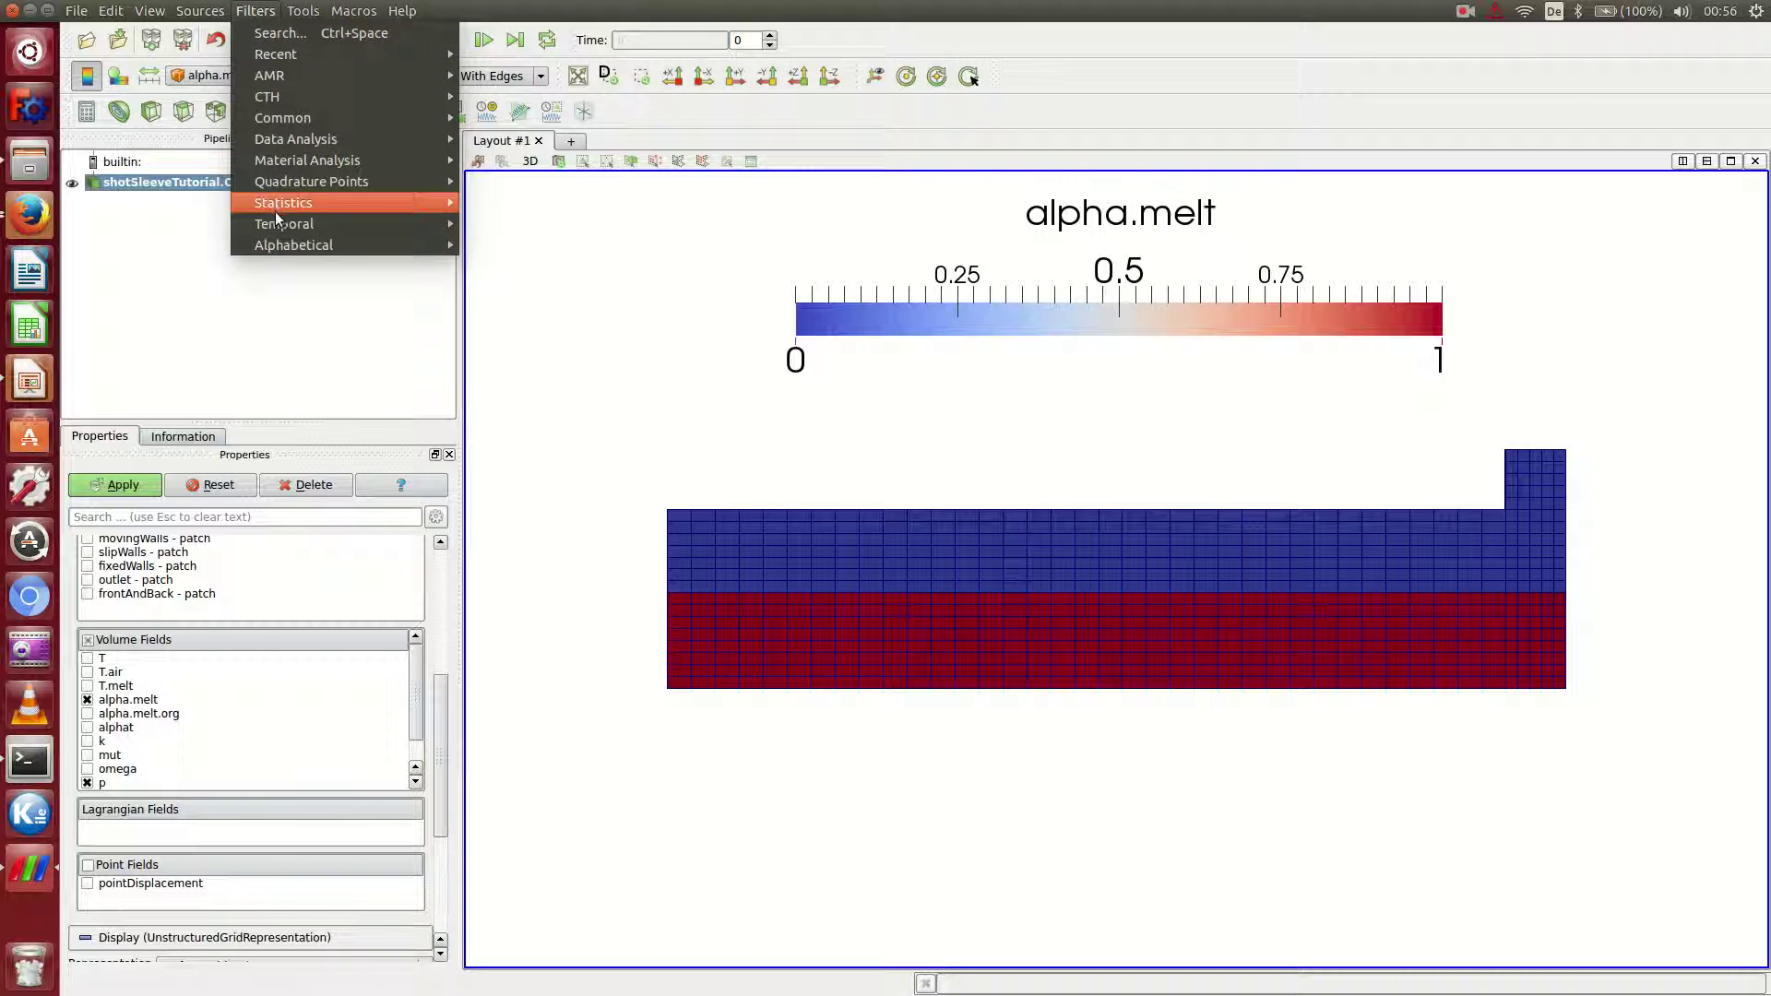
pyautogui.moveTo(418, 223)
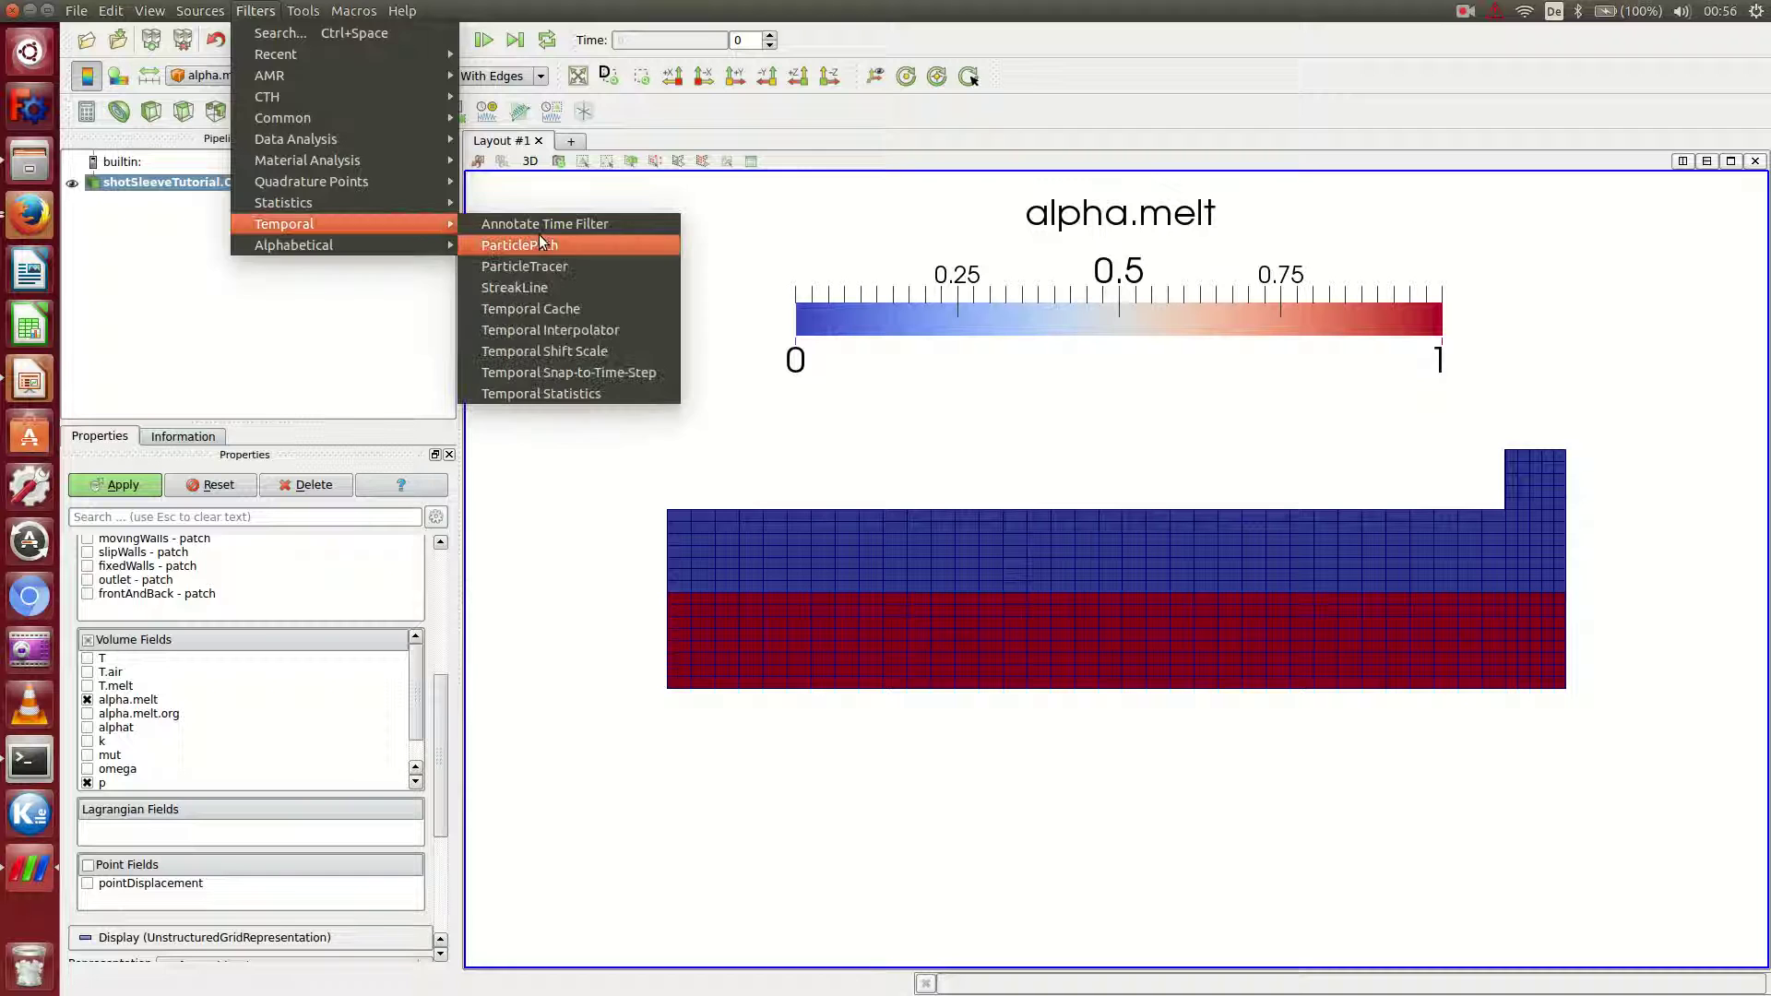
pyautogui.click(535, 224)
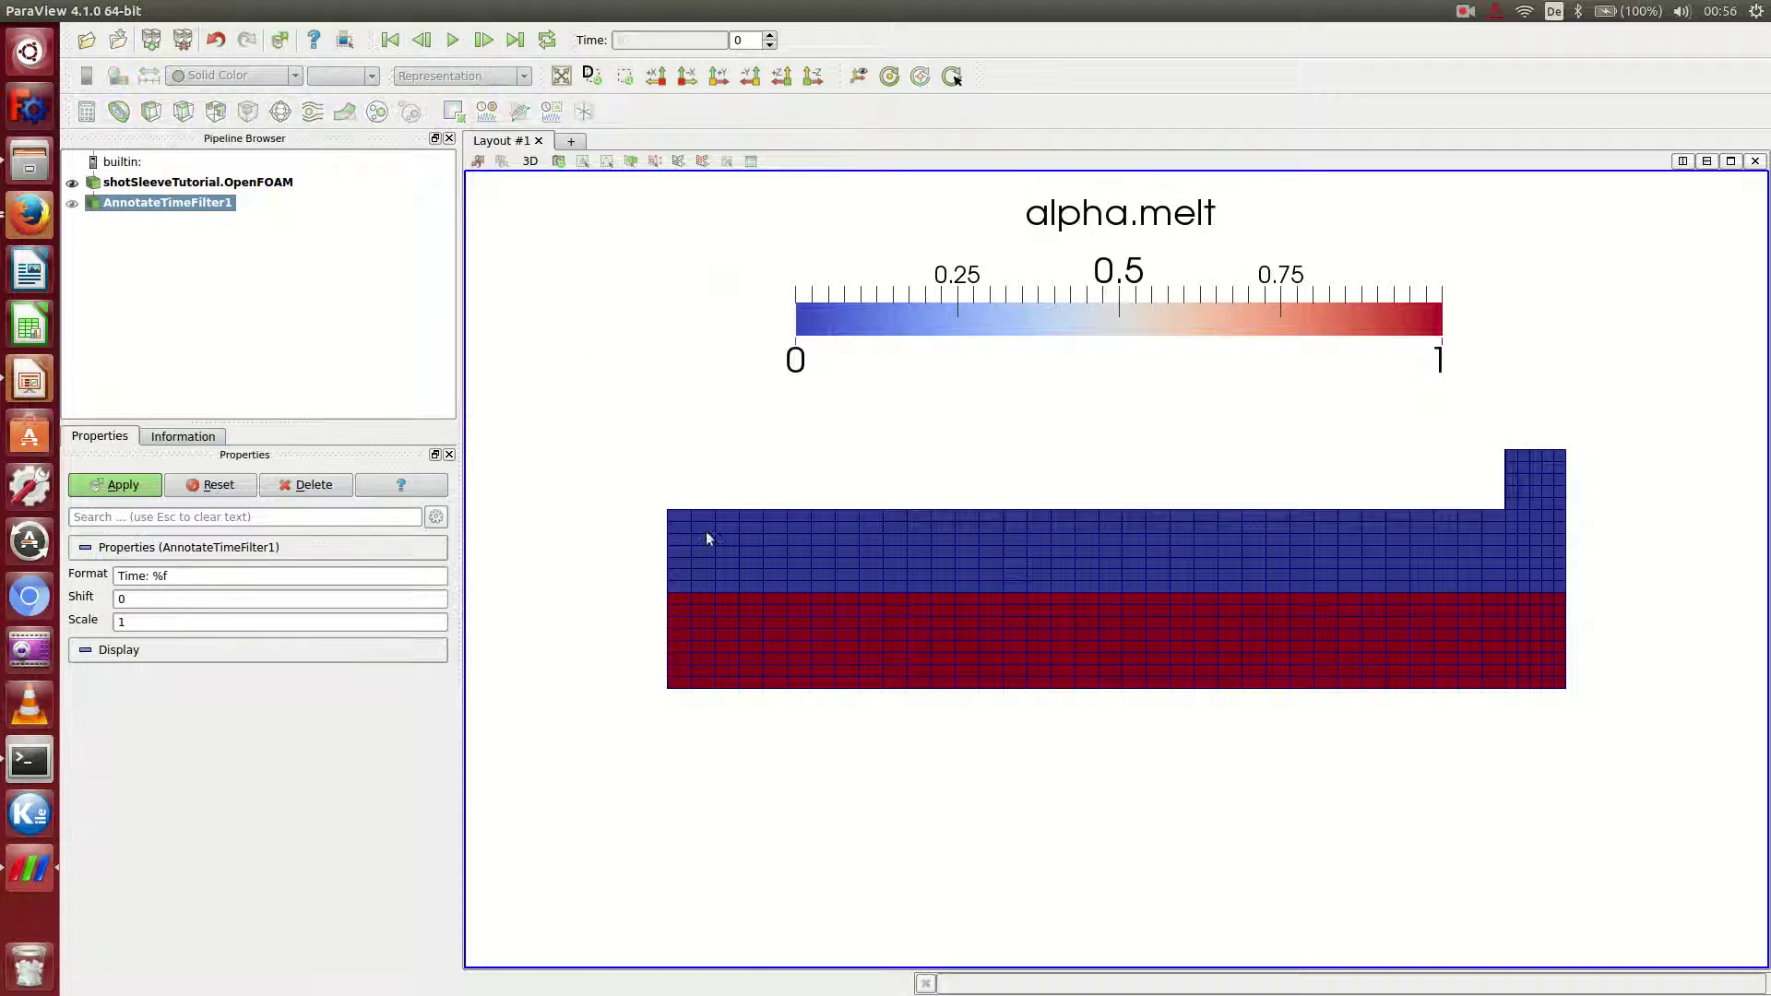
pyautogui.click(178, 576)
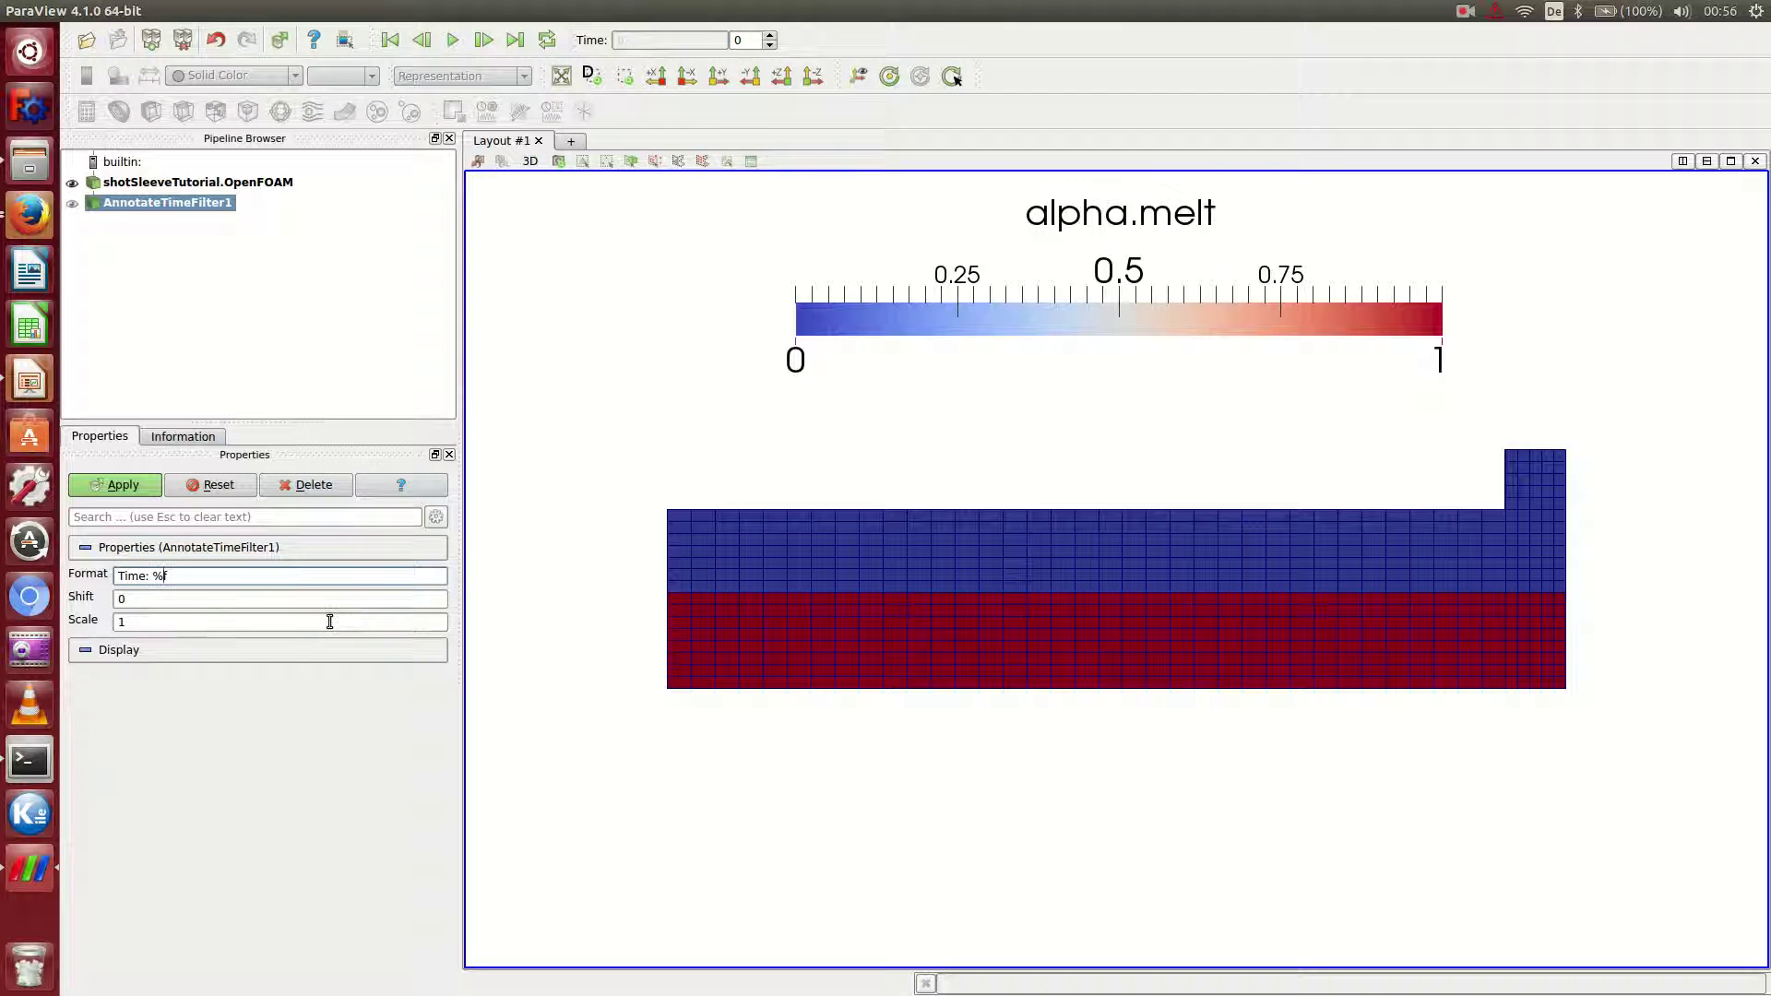
pyautogui.write('.2f s')
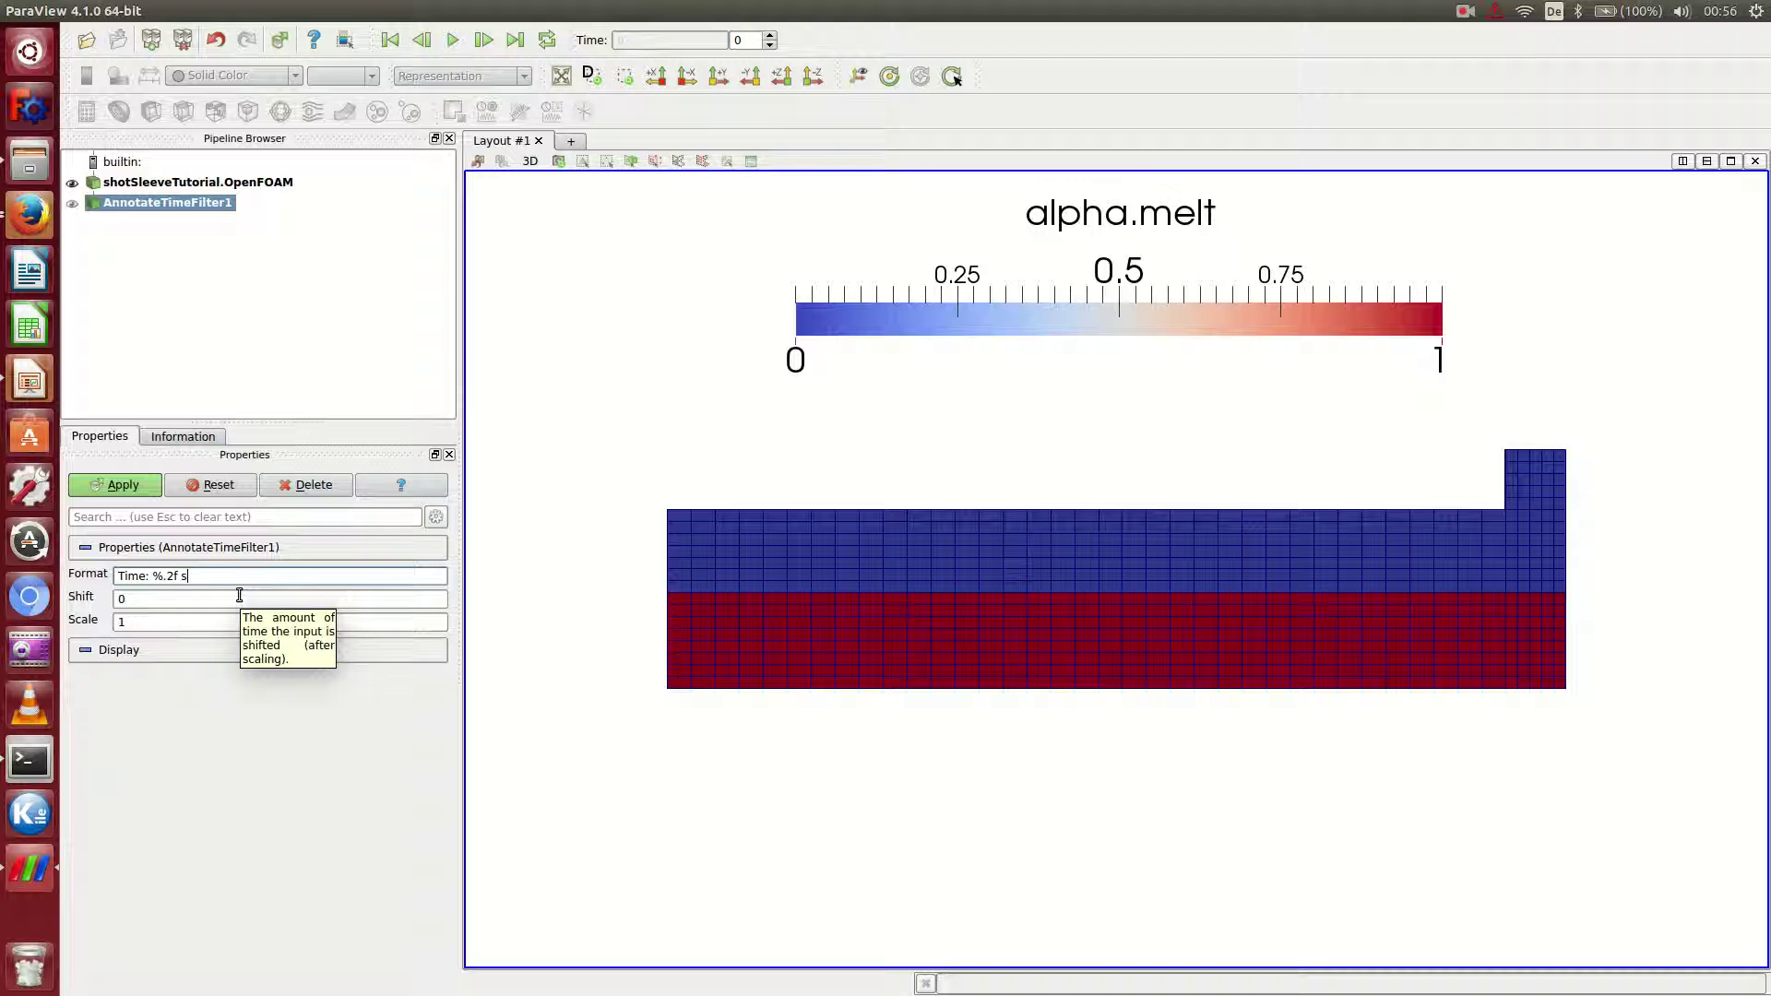
pyautogui.click(109, 486)
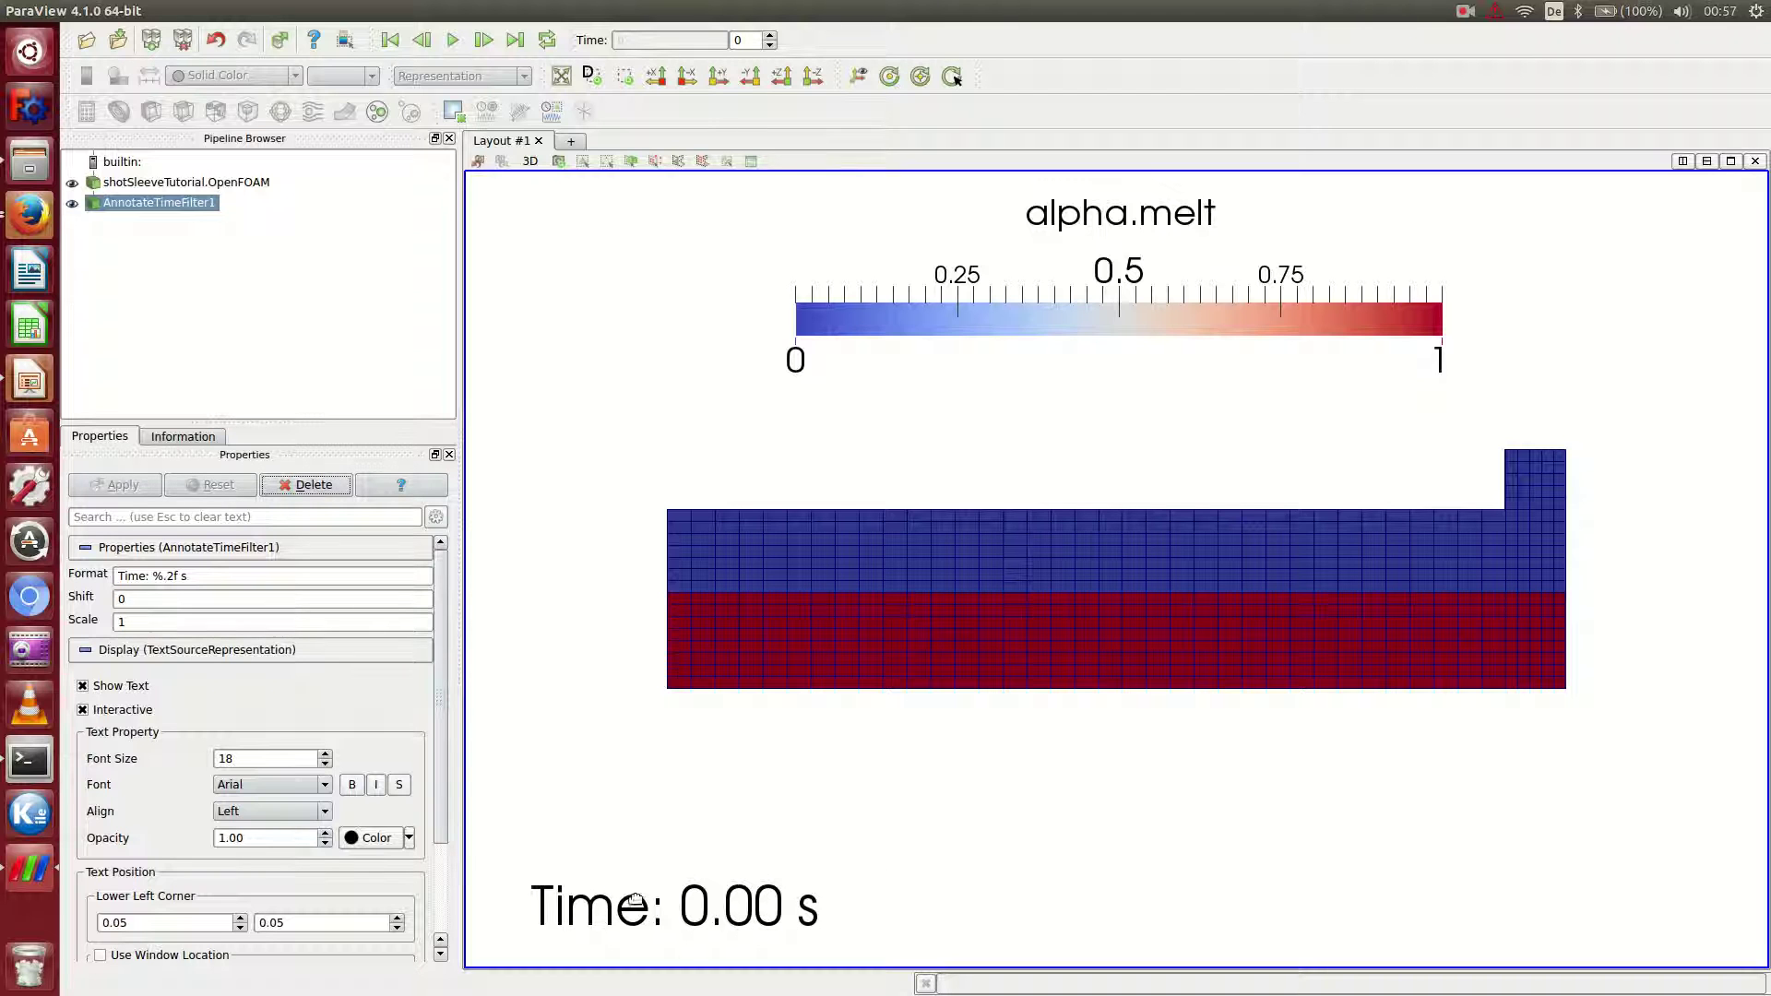
# Reduce the time annotation's font size from 18 to 12.
pyautogui.click(267, 758)
pyautogui.write('2')
pyautogui.press('Return')
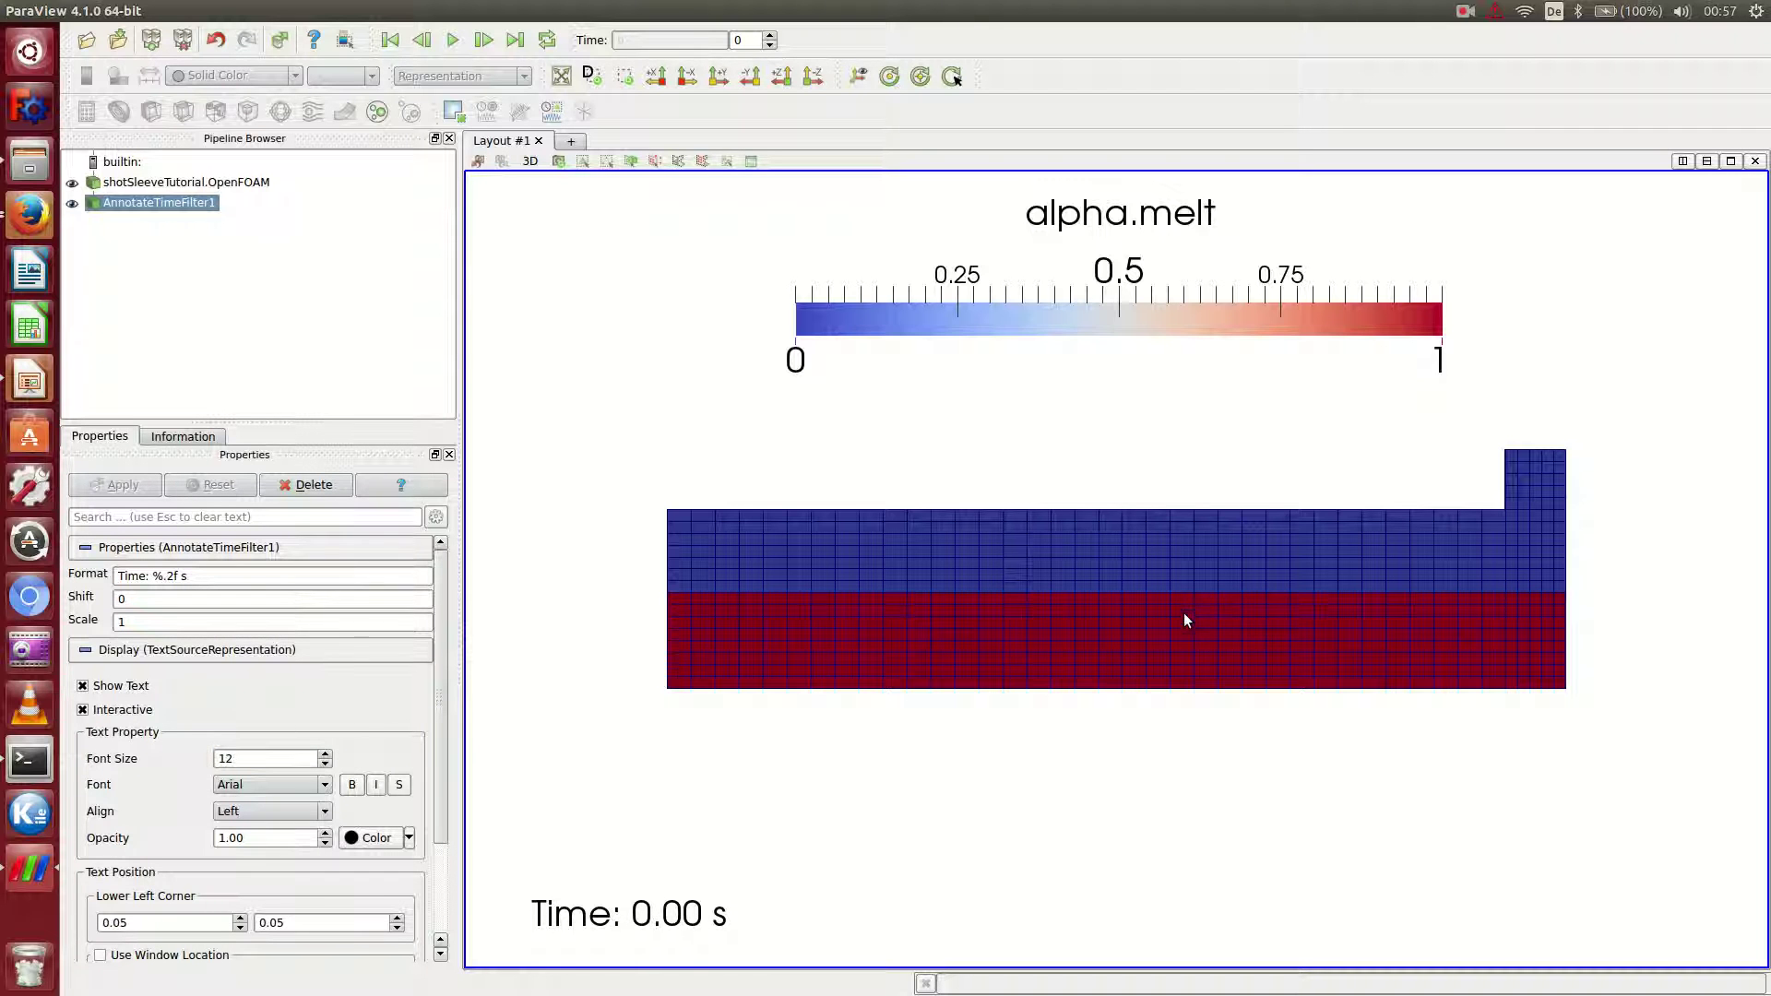
pyautogui.scroll(2, 1176, 646)
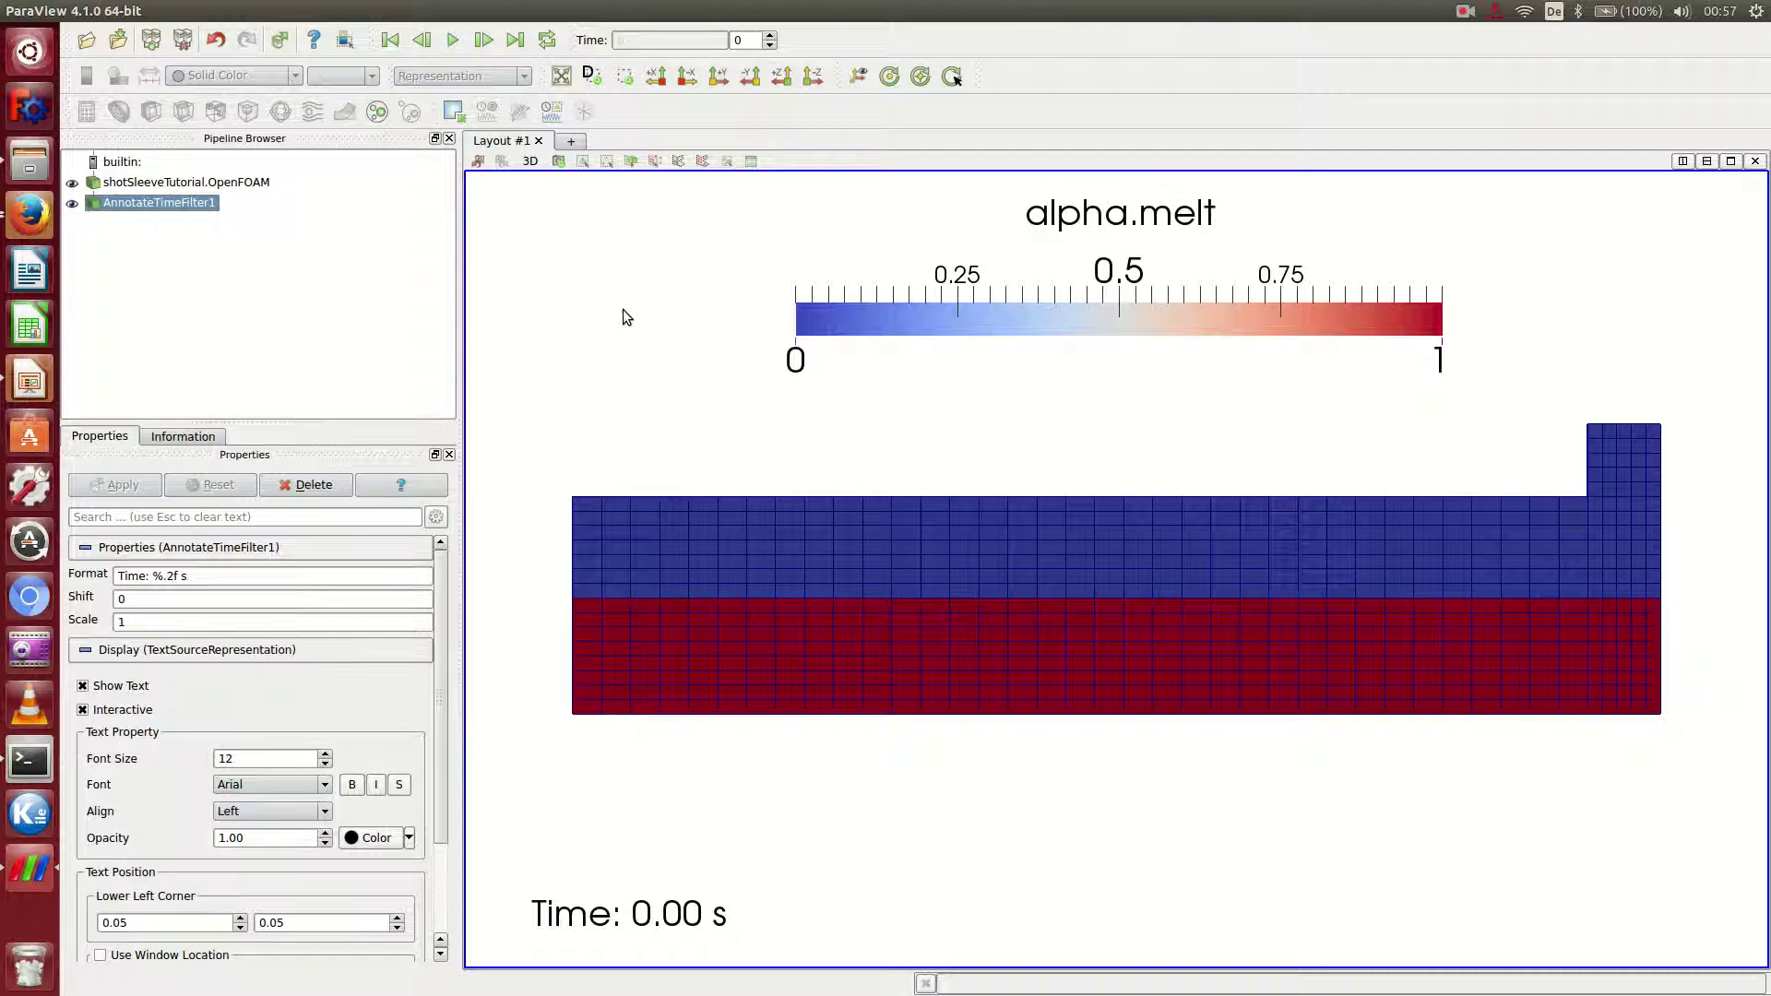
# Set the Save Animation resolution to 1920 × 1080 and continue to the file dialog.
pyautogui.click(75, 11)
pyautogui.click(138, 206)
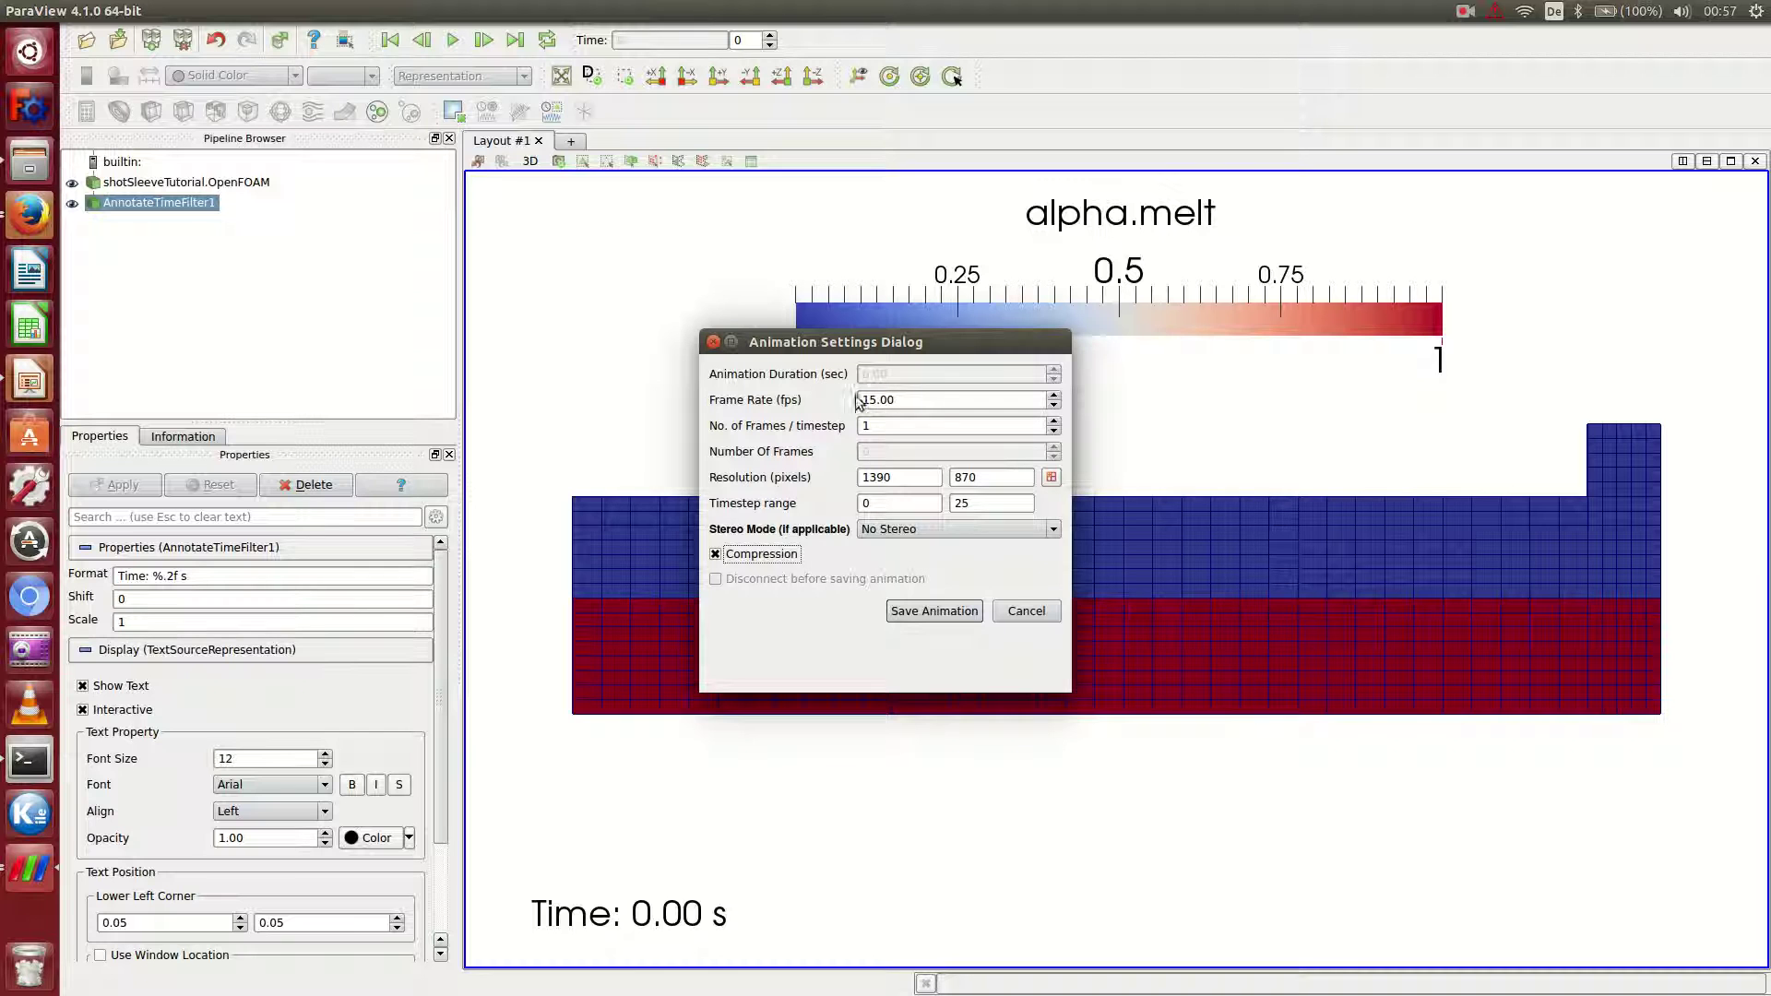
pyautogui.doubleClick(906, 479)
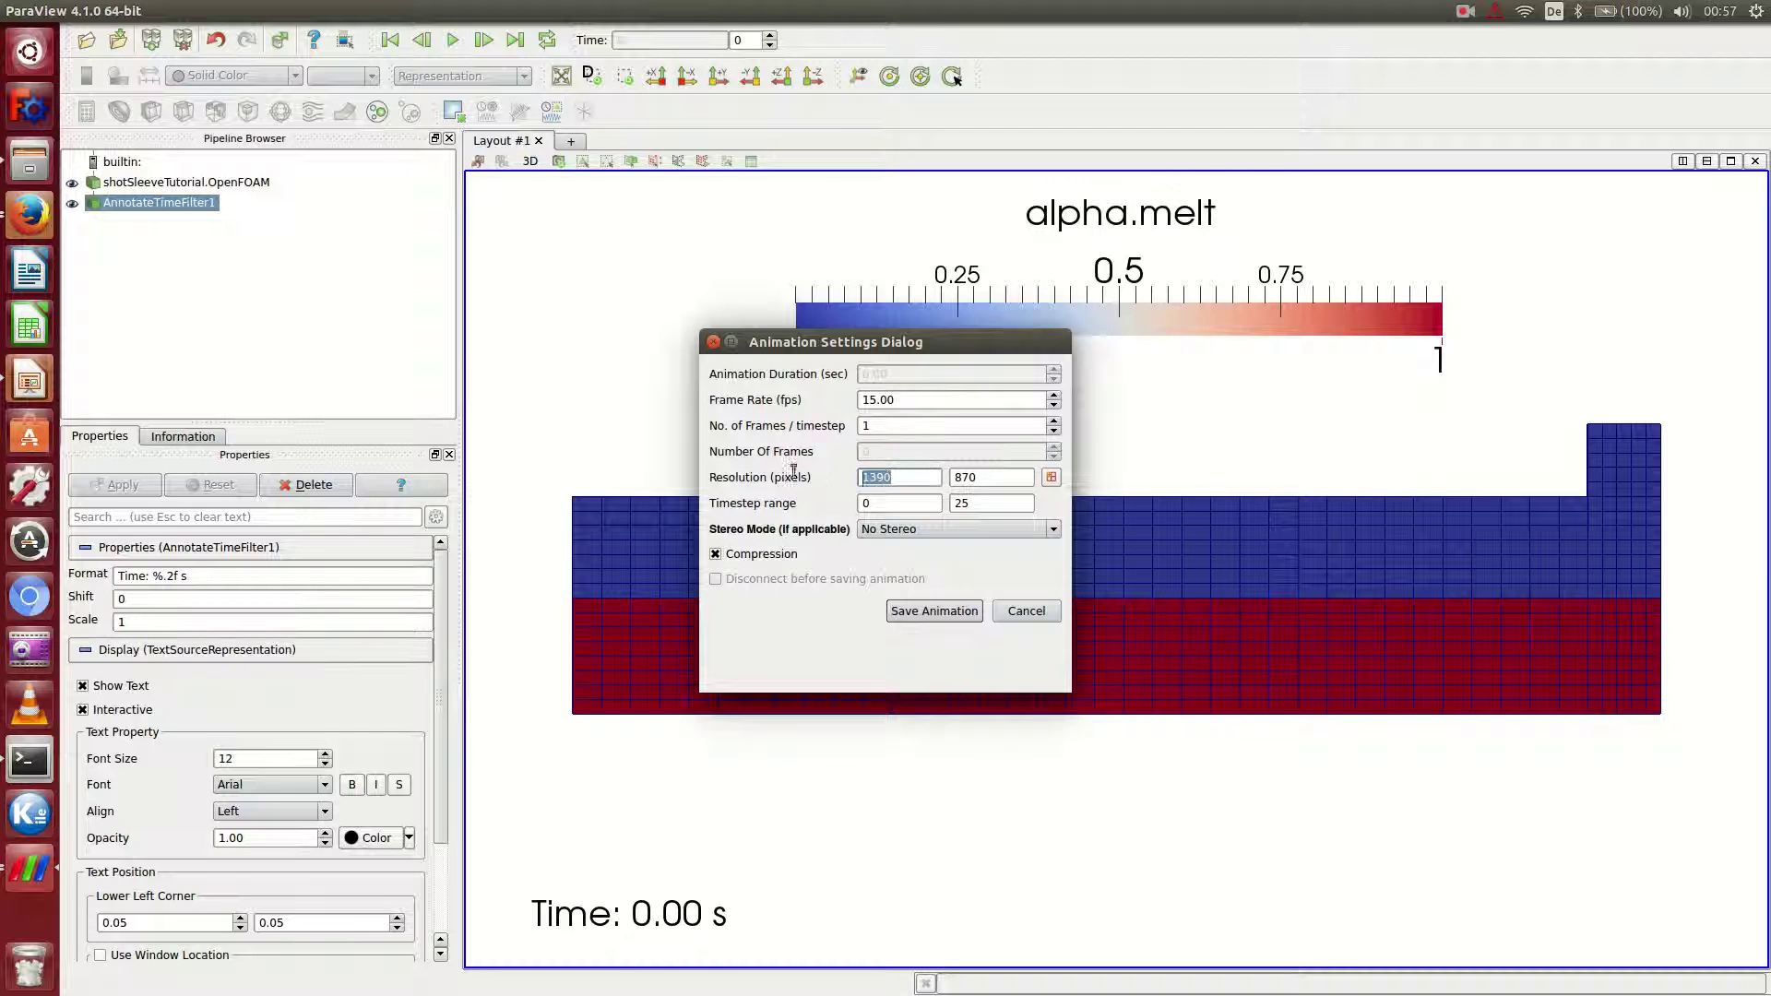
pyautogui.write('1920')
pyautogui.press('Tab')
pyautogui.write('10')
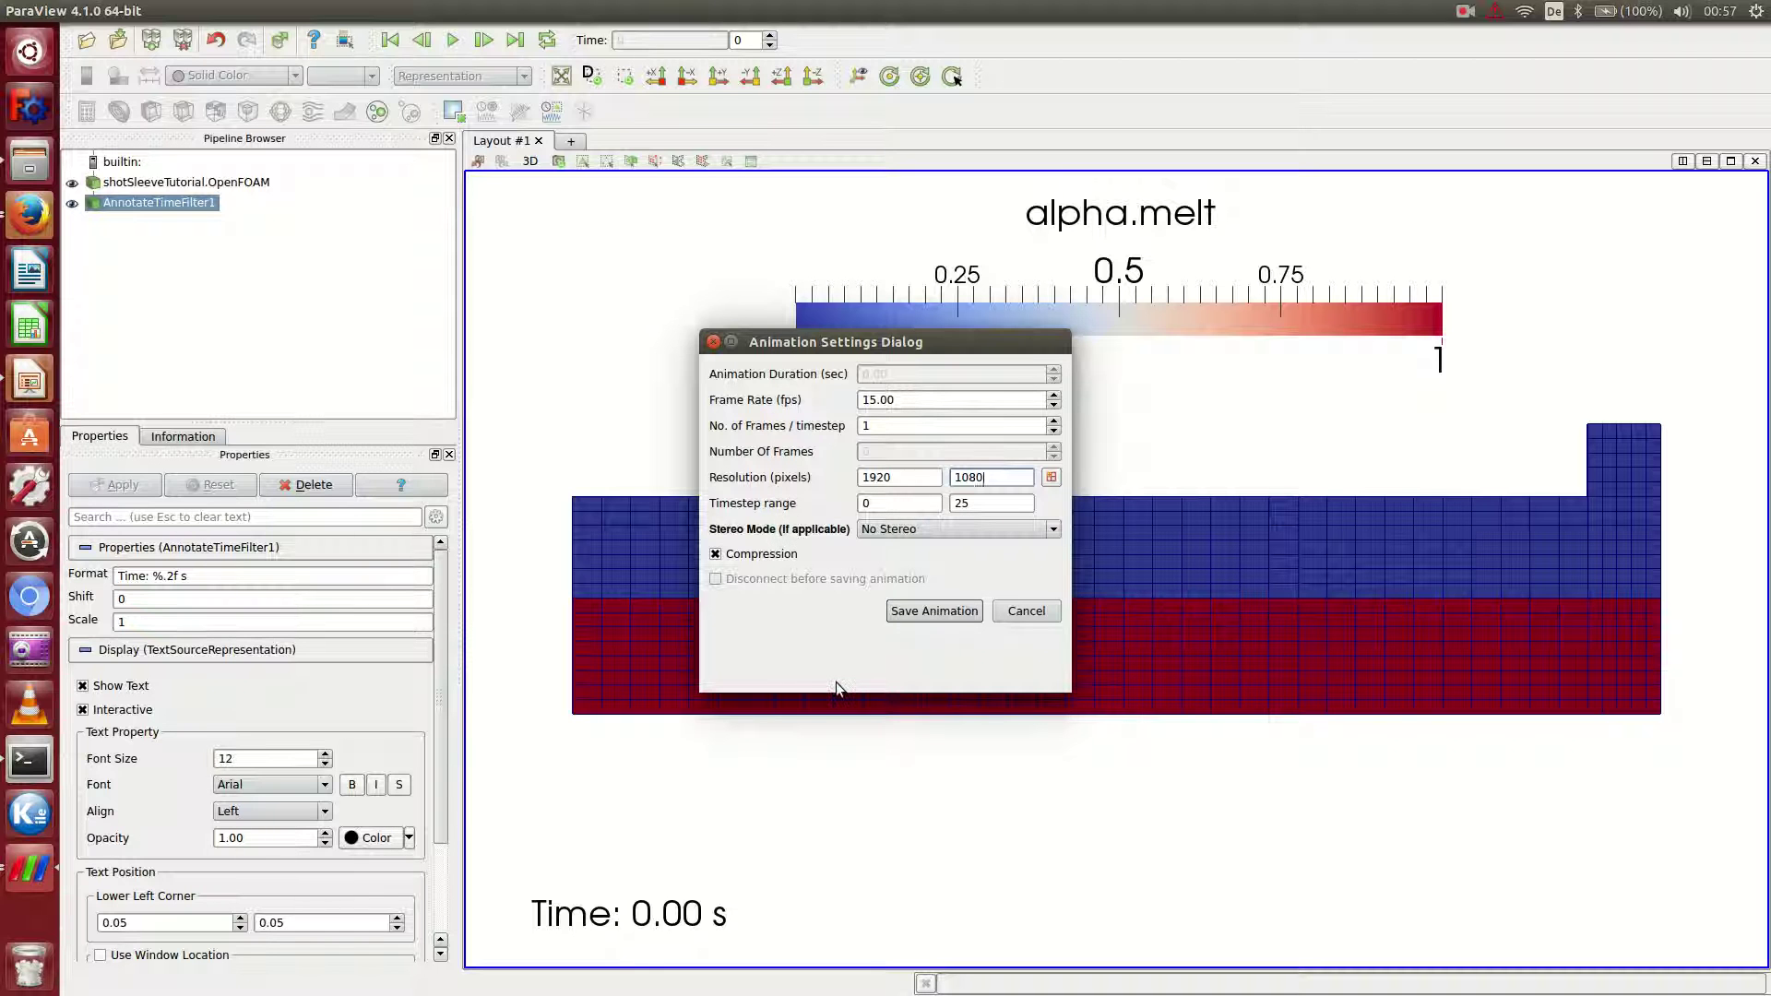
pyautogui.click(941, 613)
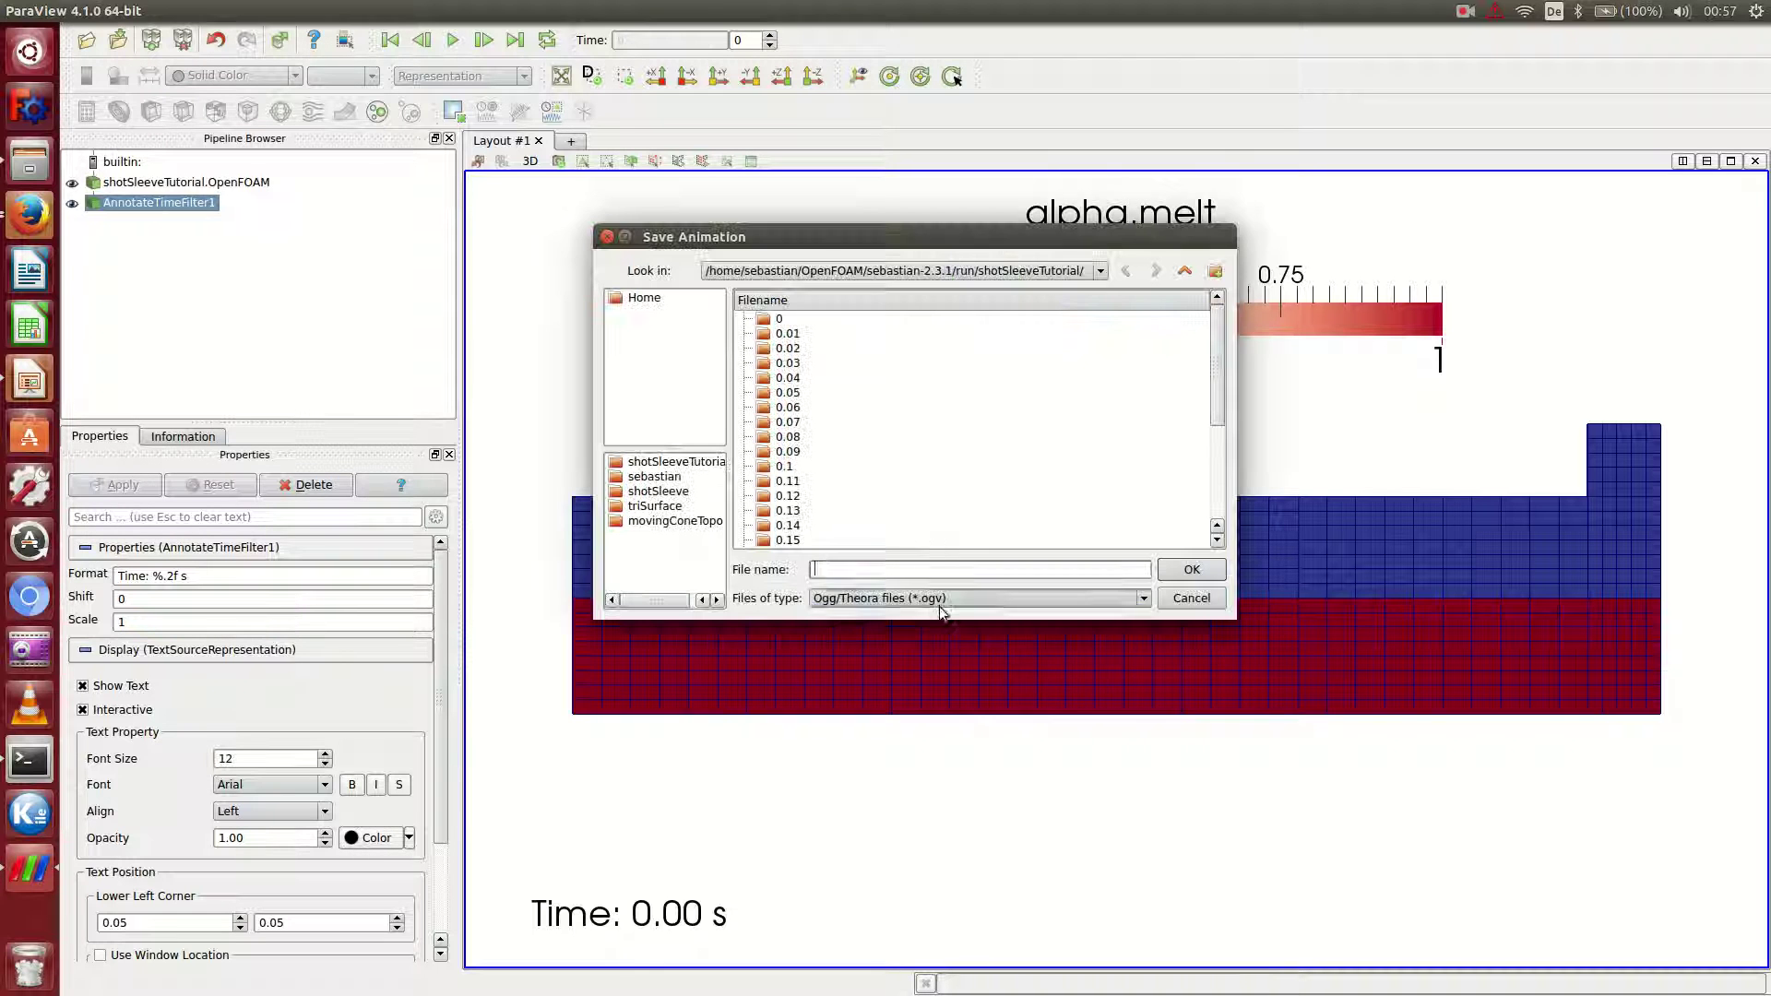
# Create a new folder named images in the shotSleeveTutorial case.
pyautogui.click(1215, 271)
pyautogui.write('images')
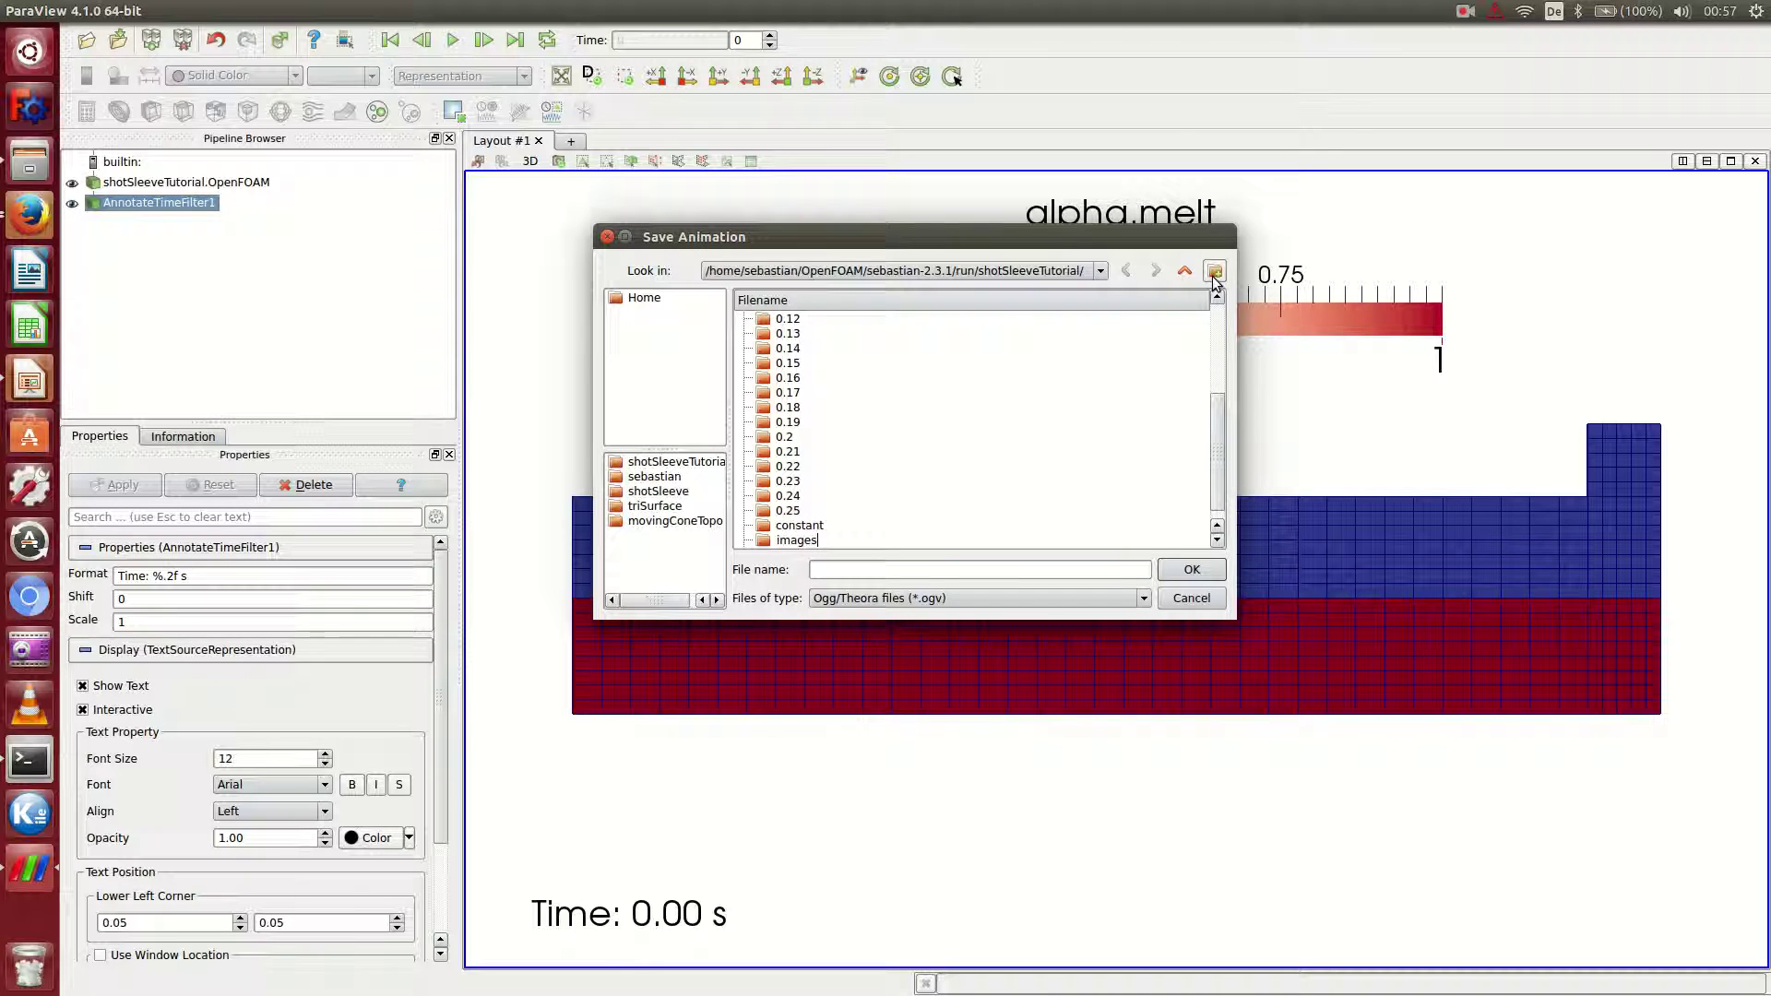
pyautogui.press('Return')
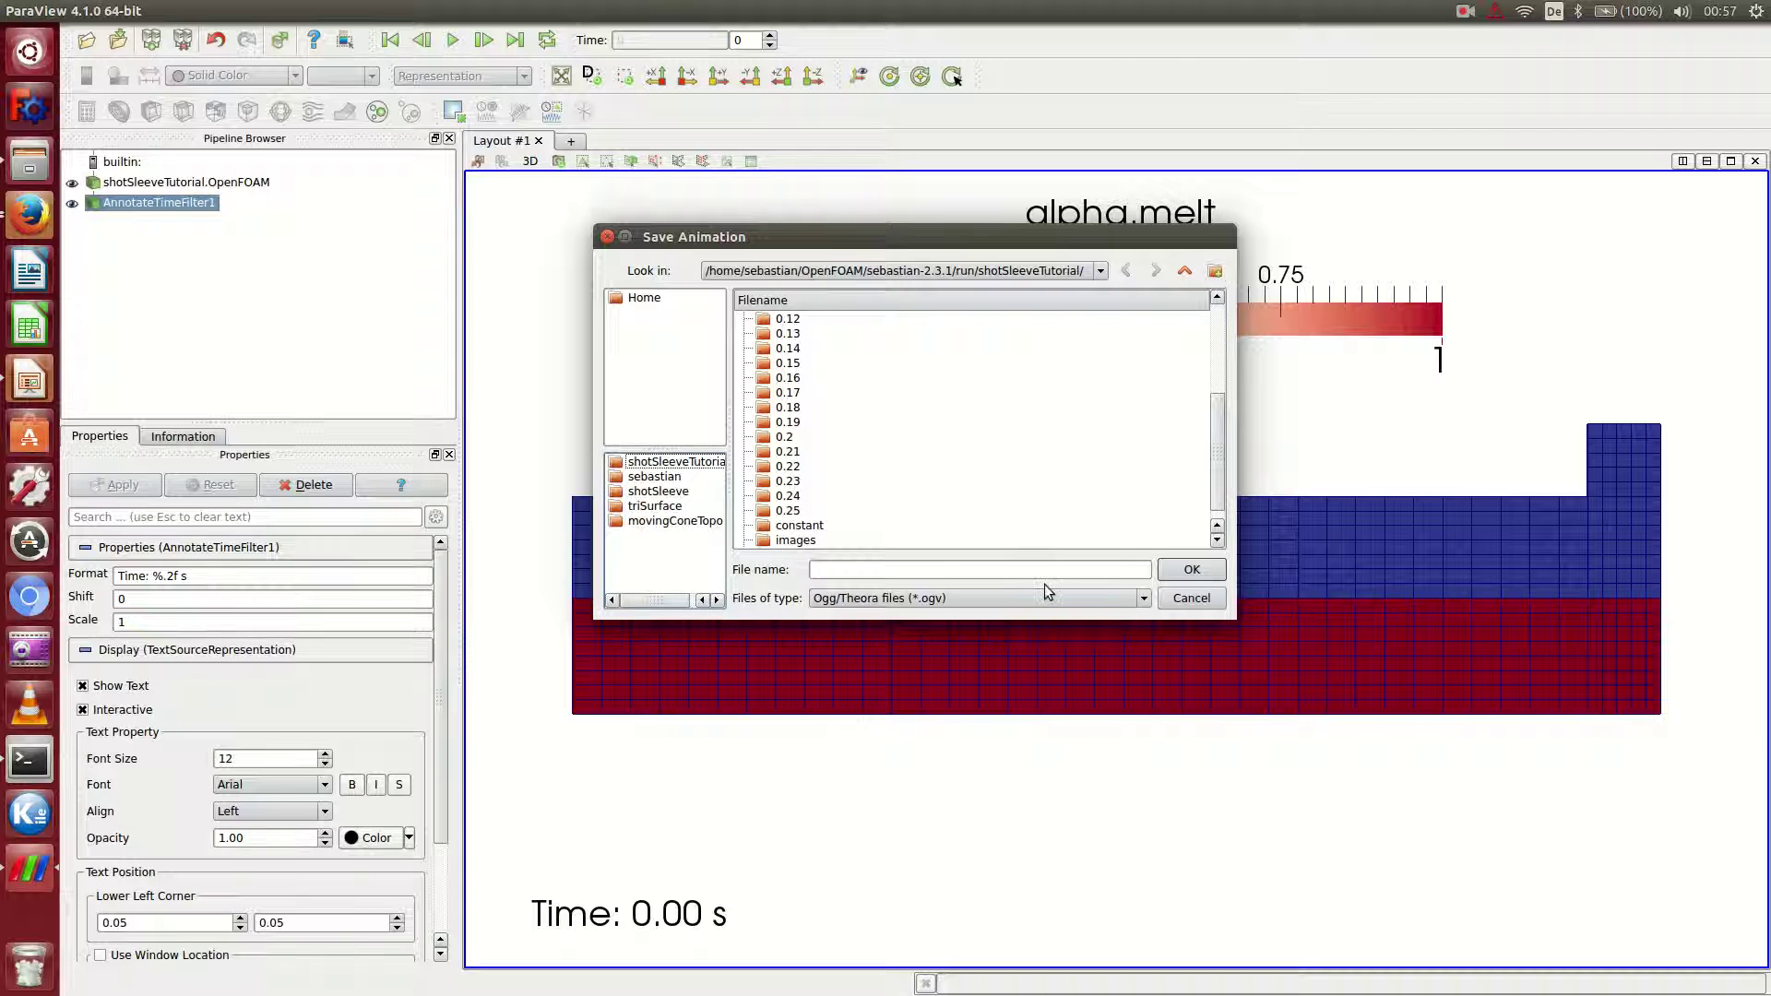
# Save the animation as PNG images named image inside the images folder.
pyautogui.click(1047, 596)
pyautogui.click(848, 658)
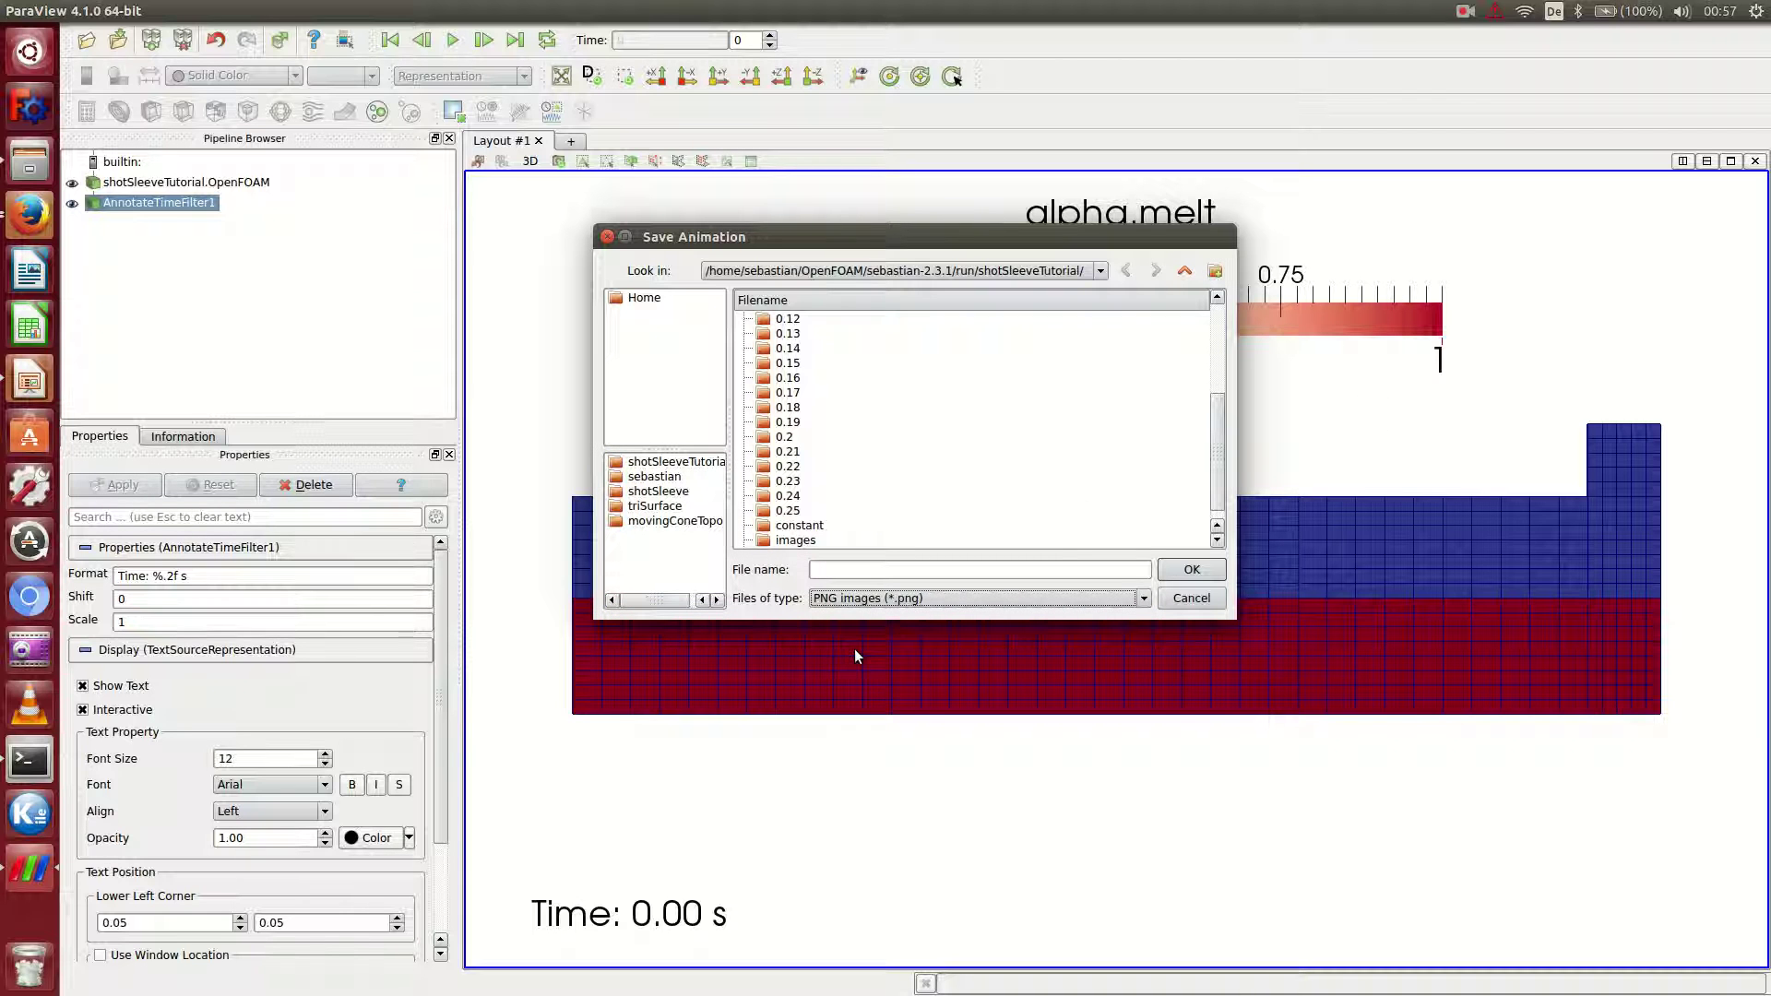
pyautogui.doubleClick(813, 543)
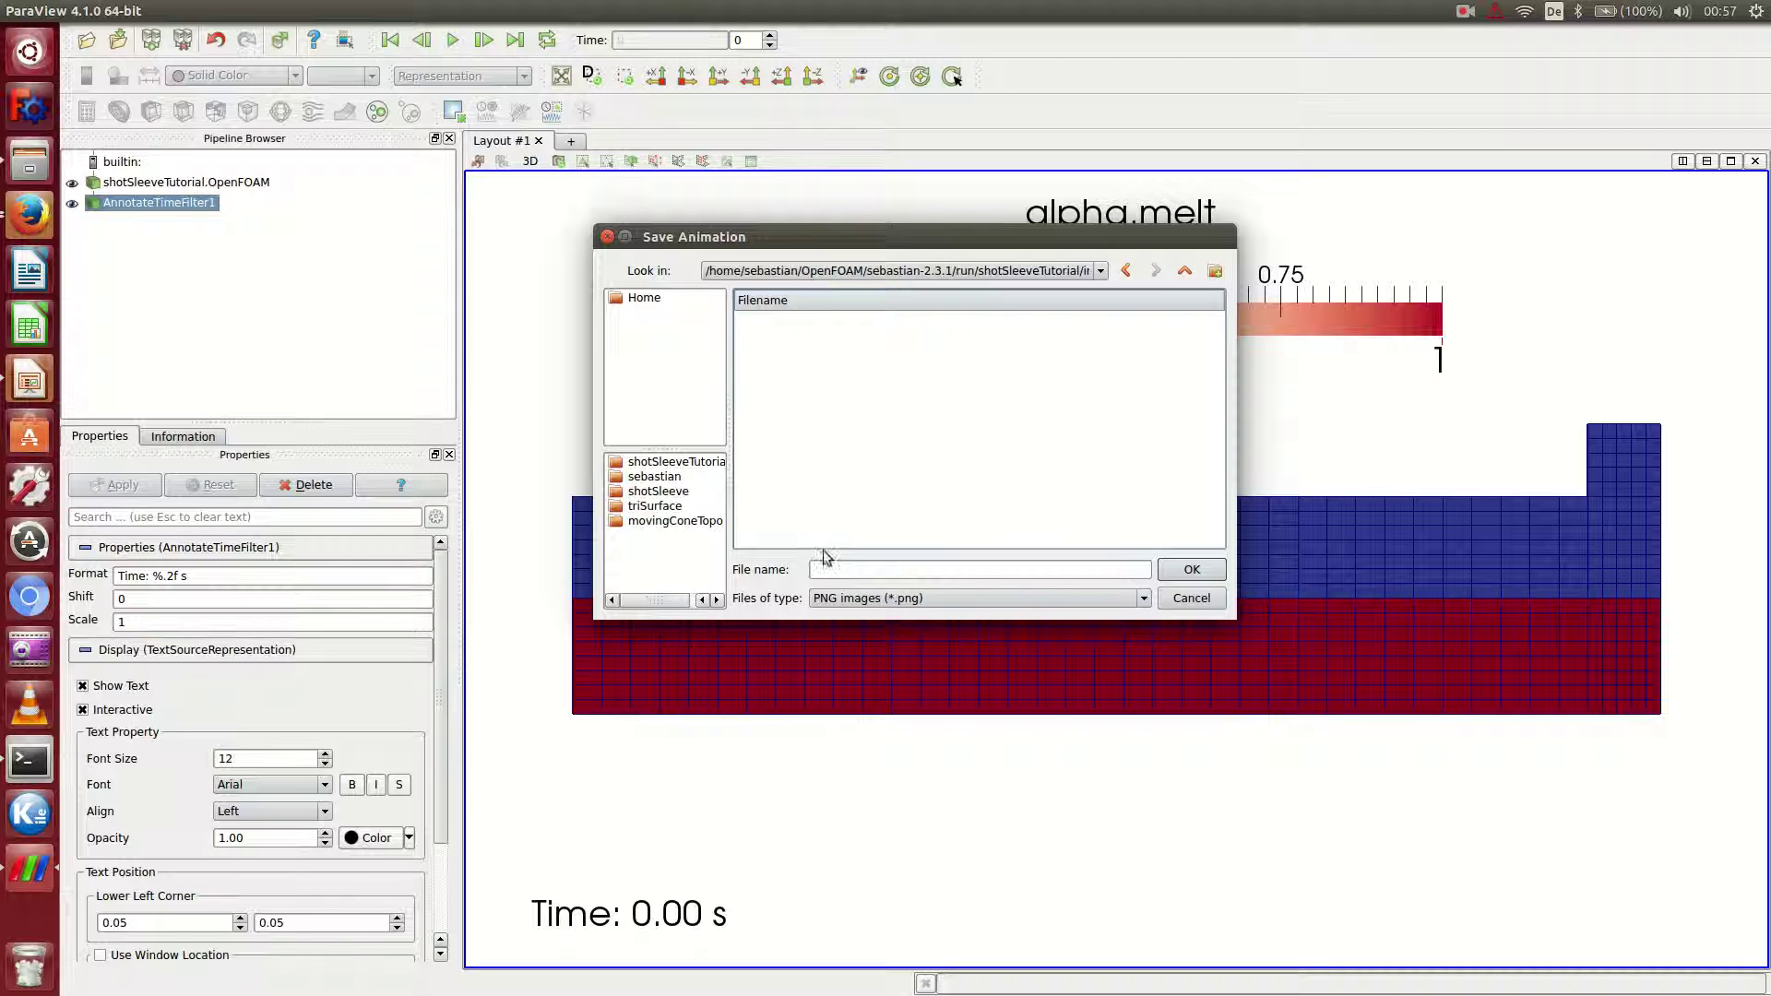
pyautogui.write('mage')
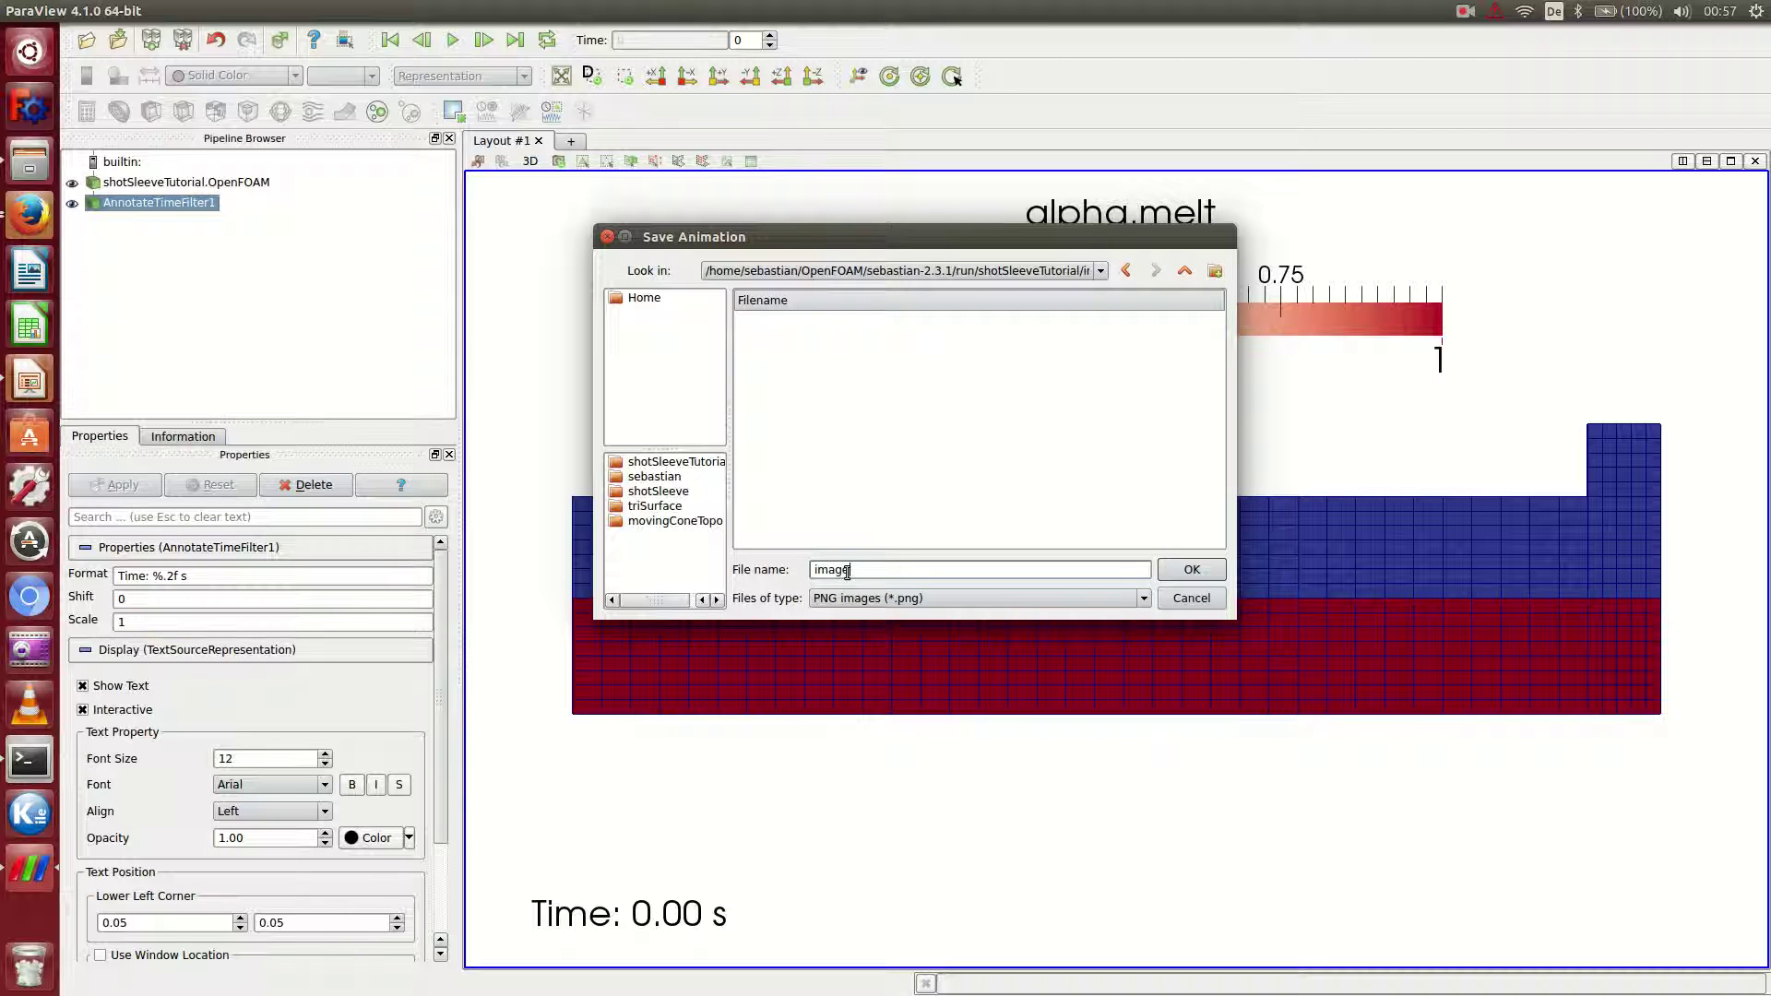
pyautogui.press('Return')
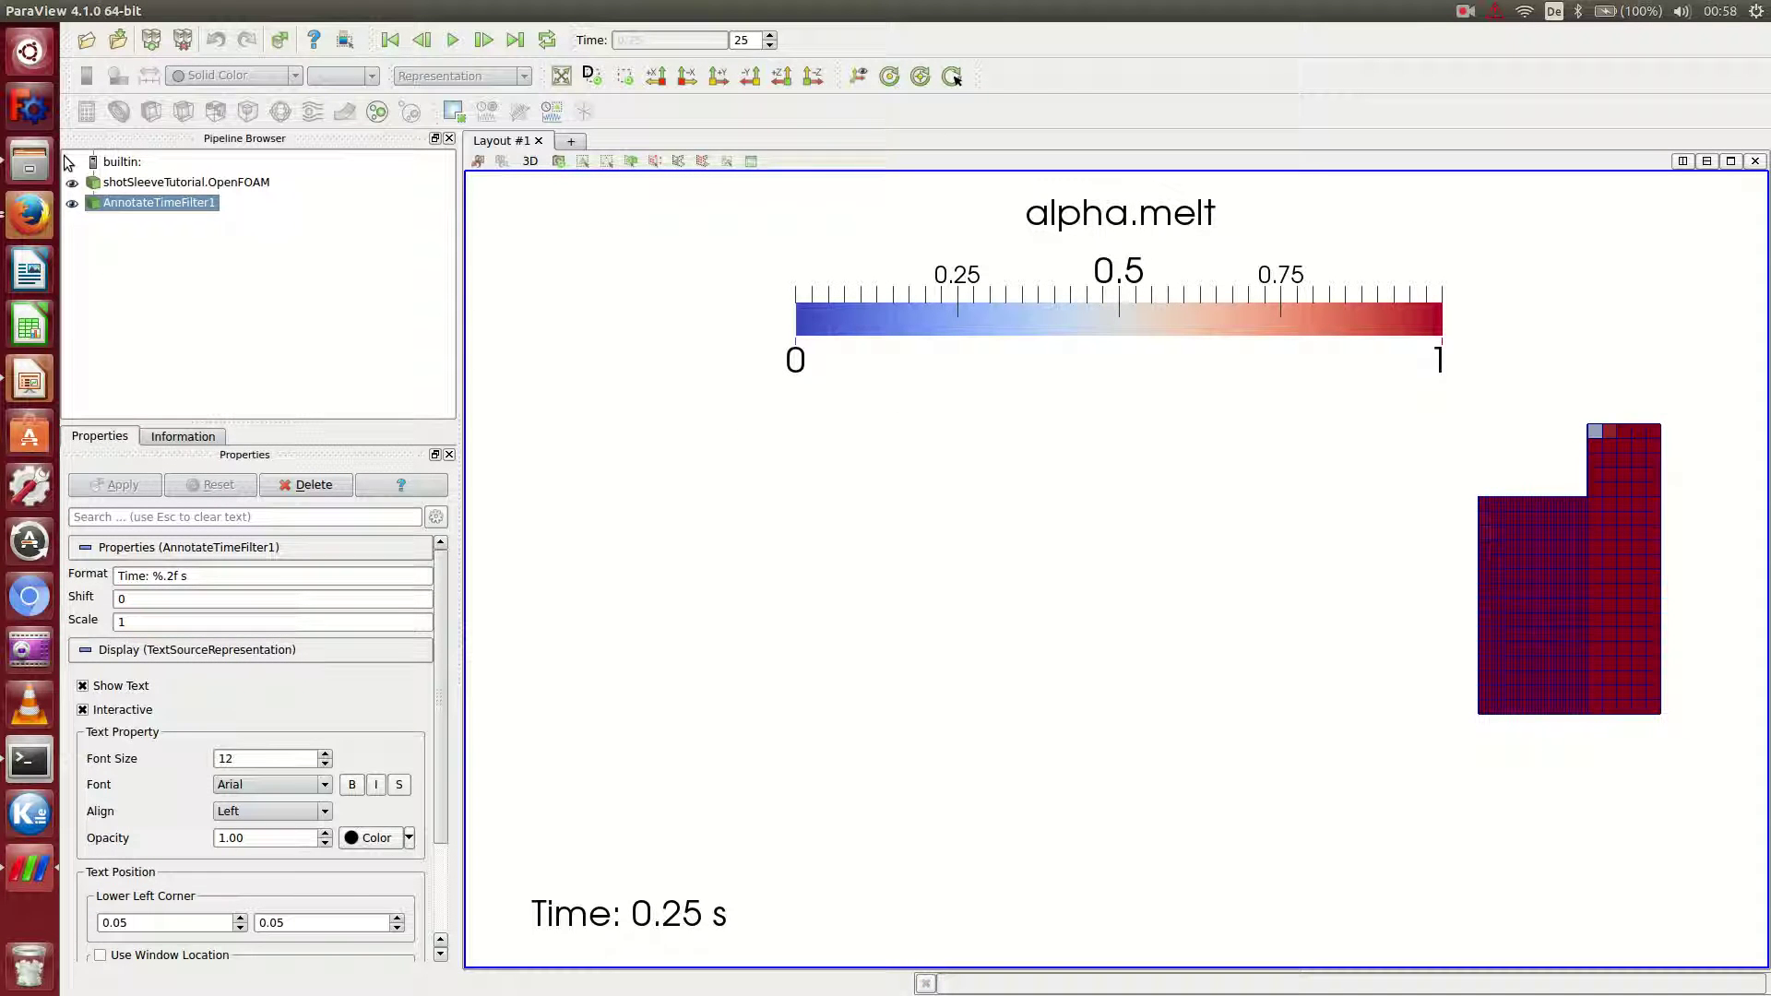
# Open the shotSleeveTutorial images folder in Files and view image.0000.png.
pyautogui.click(37, 164)
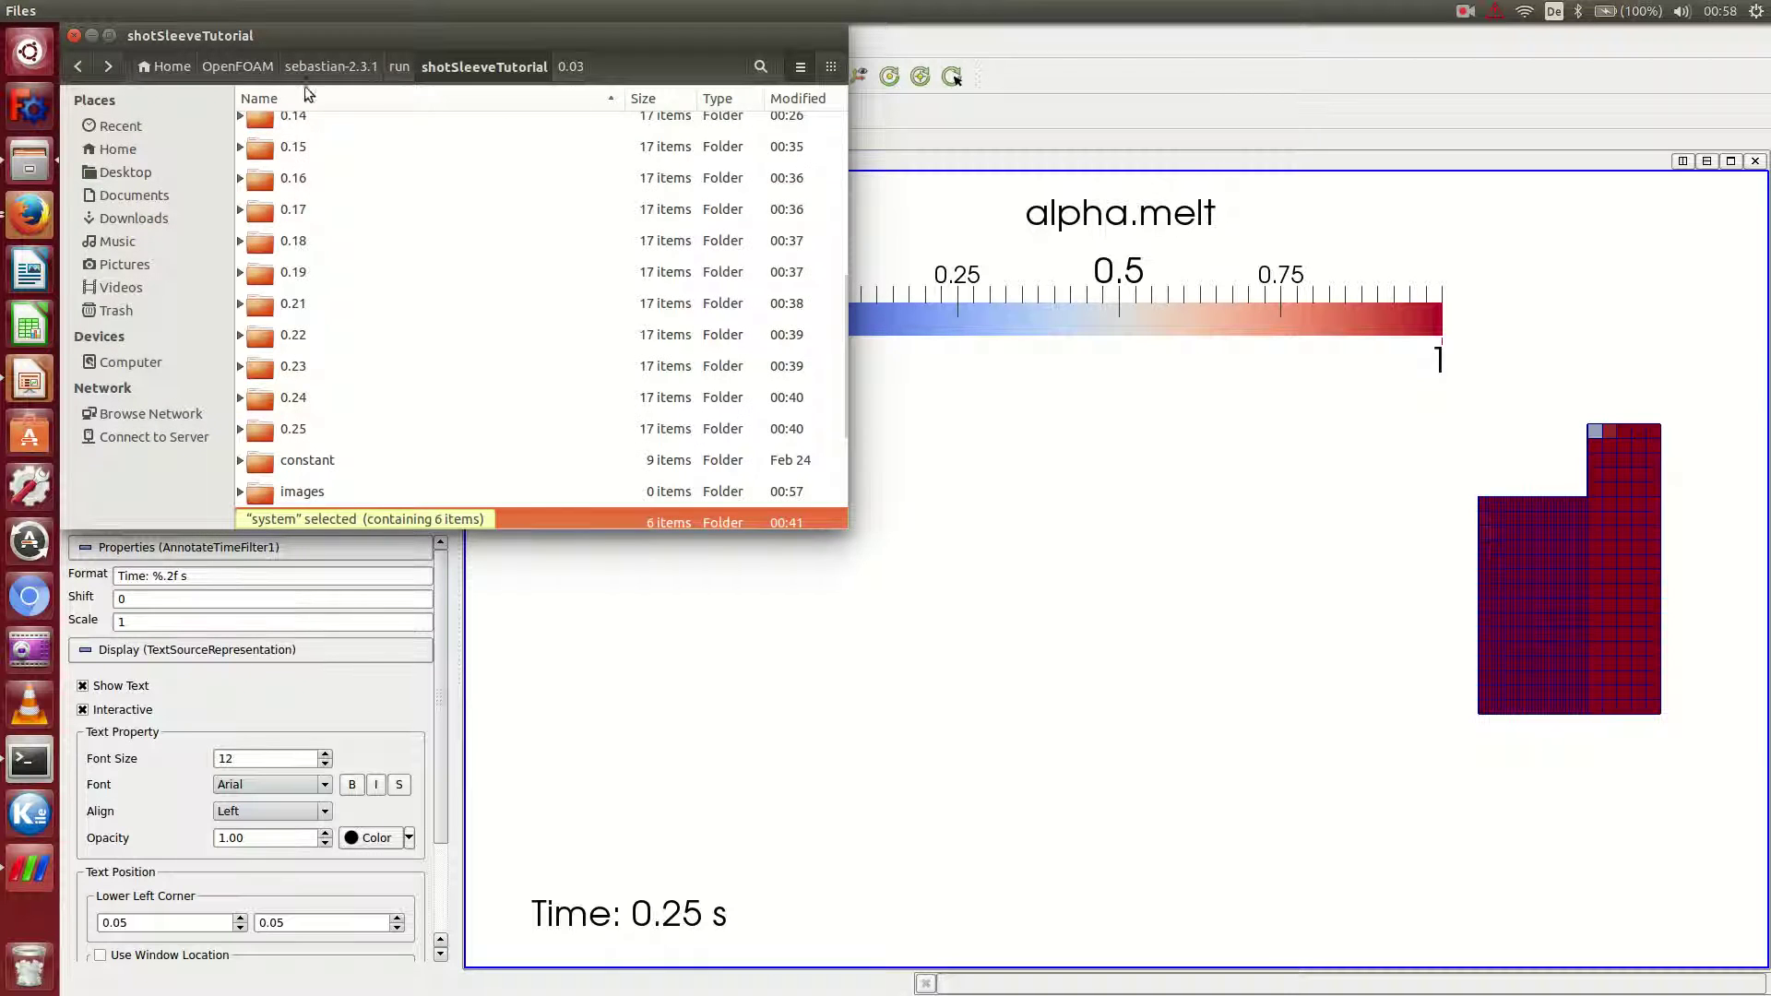
pyautogui.scroll(5, 341, 233)
pyautogui.scroll(-5, 339, 238)
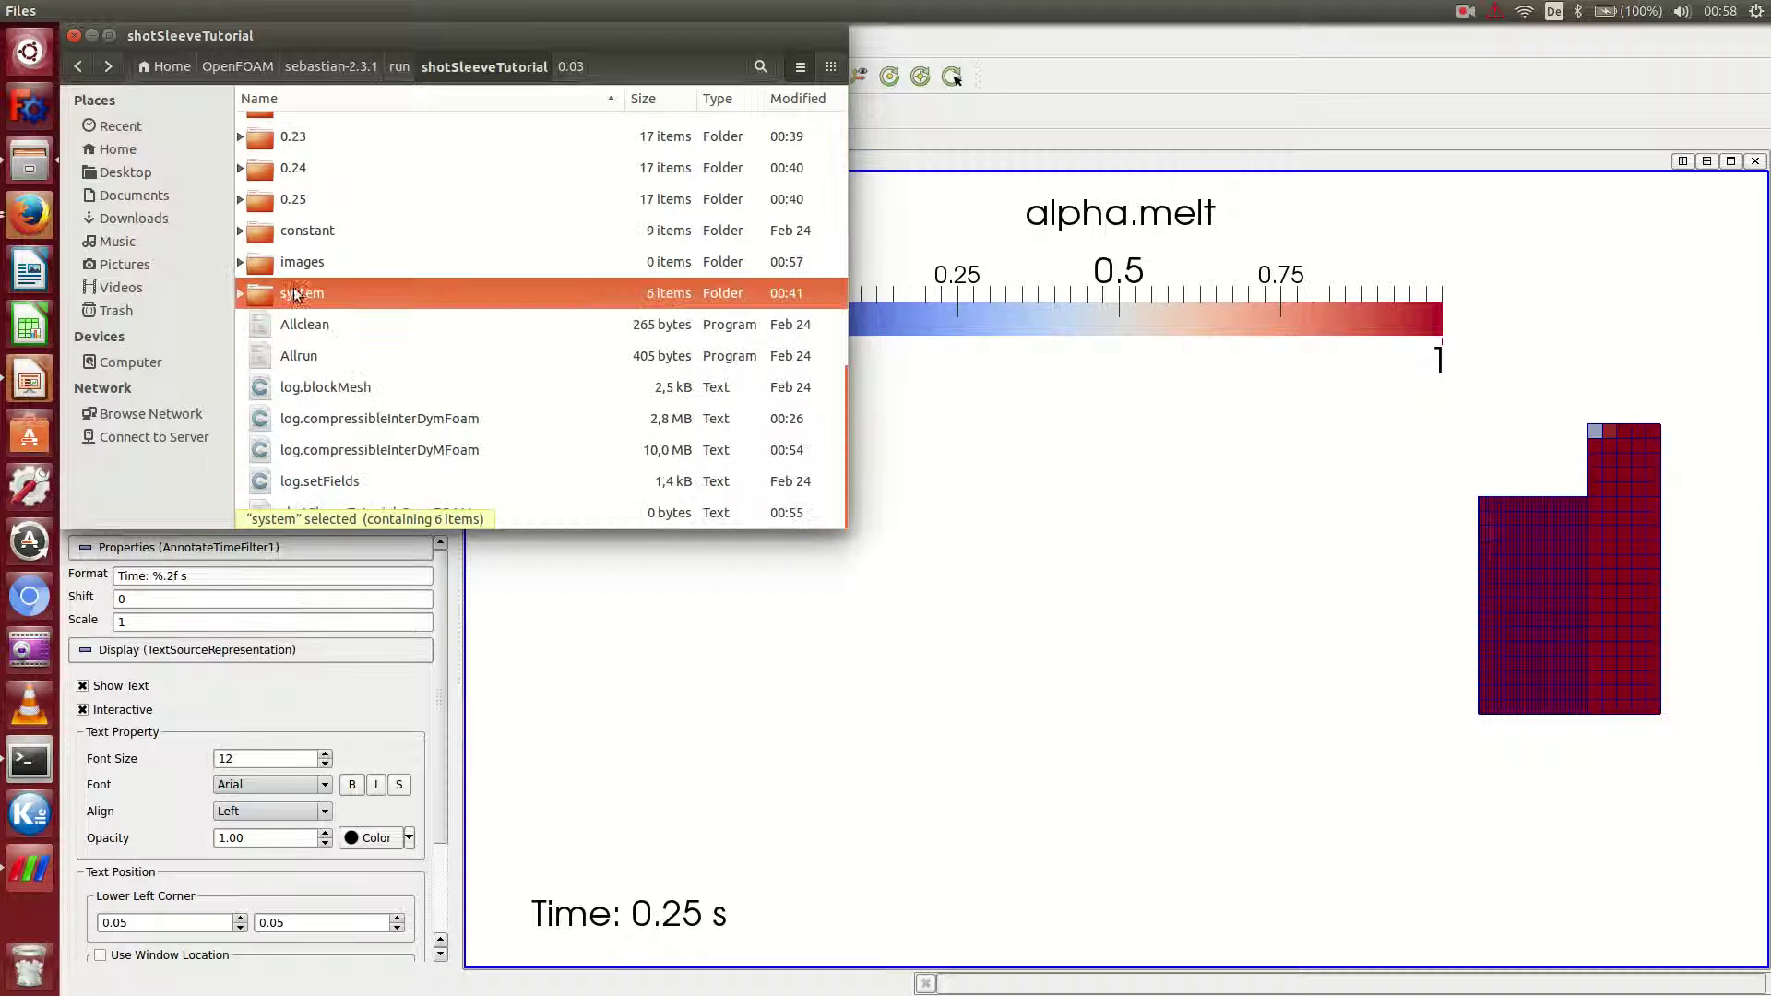
pyautogui.doubleClick(304, 263)
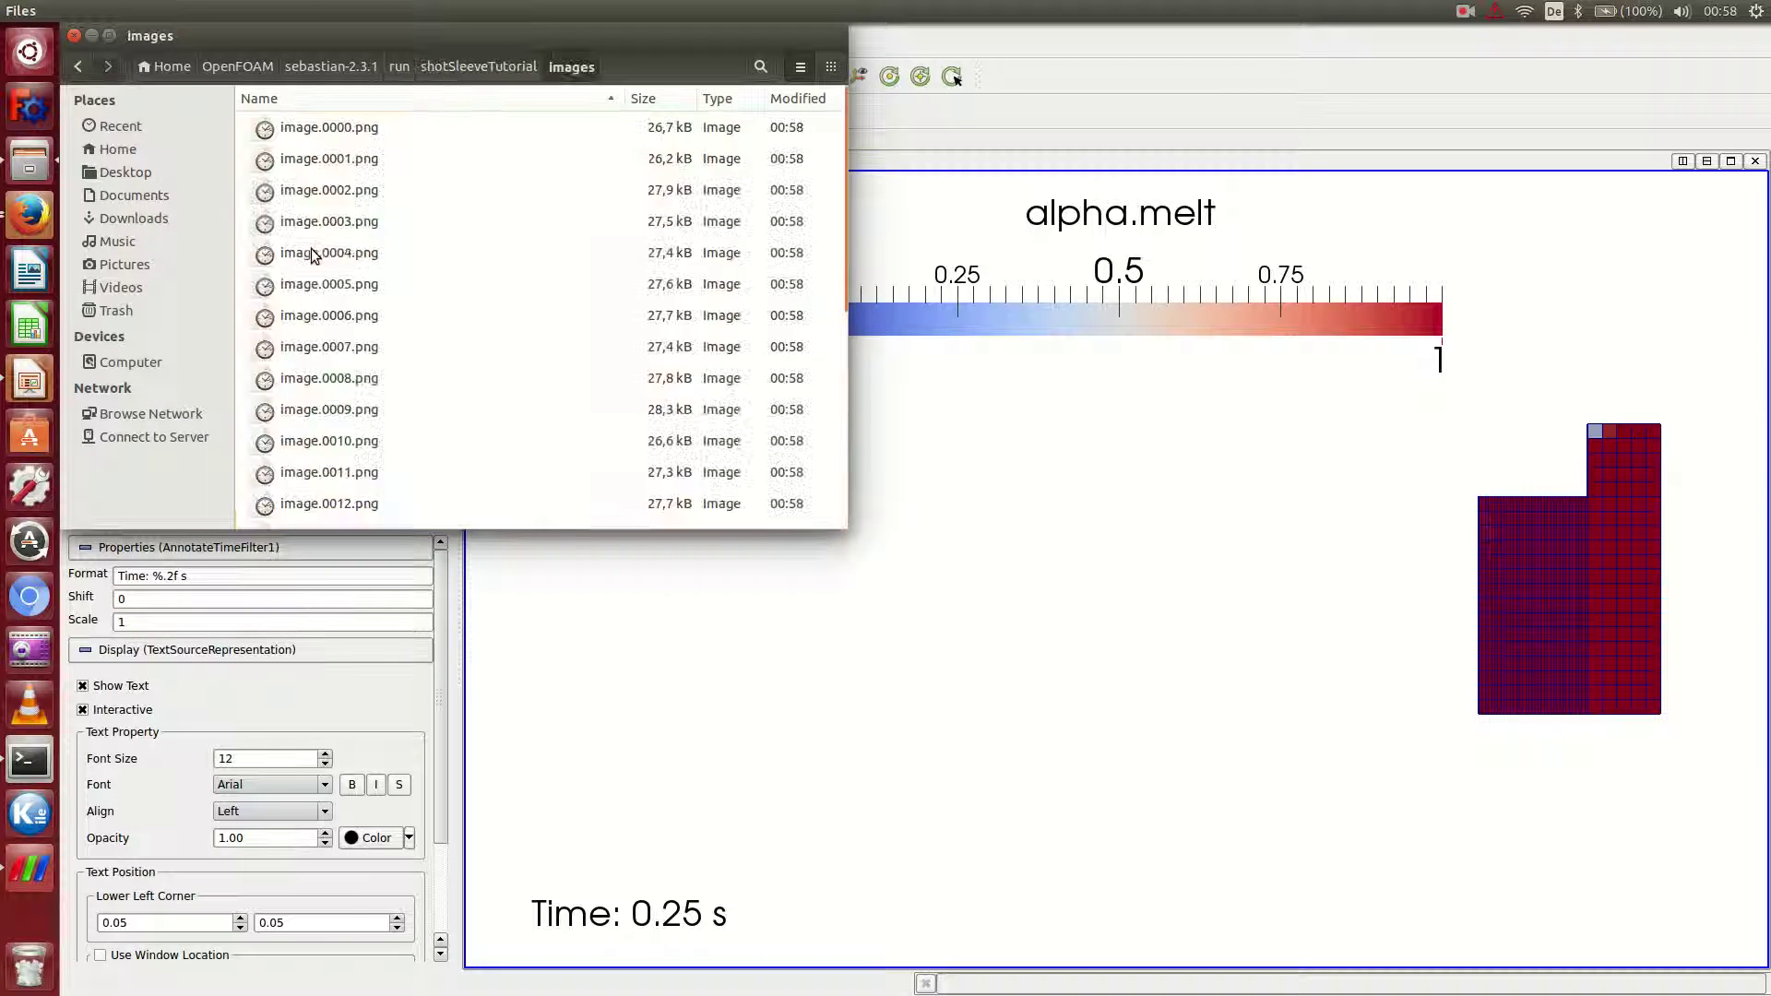
pyautogui.click(330, 136)
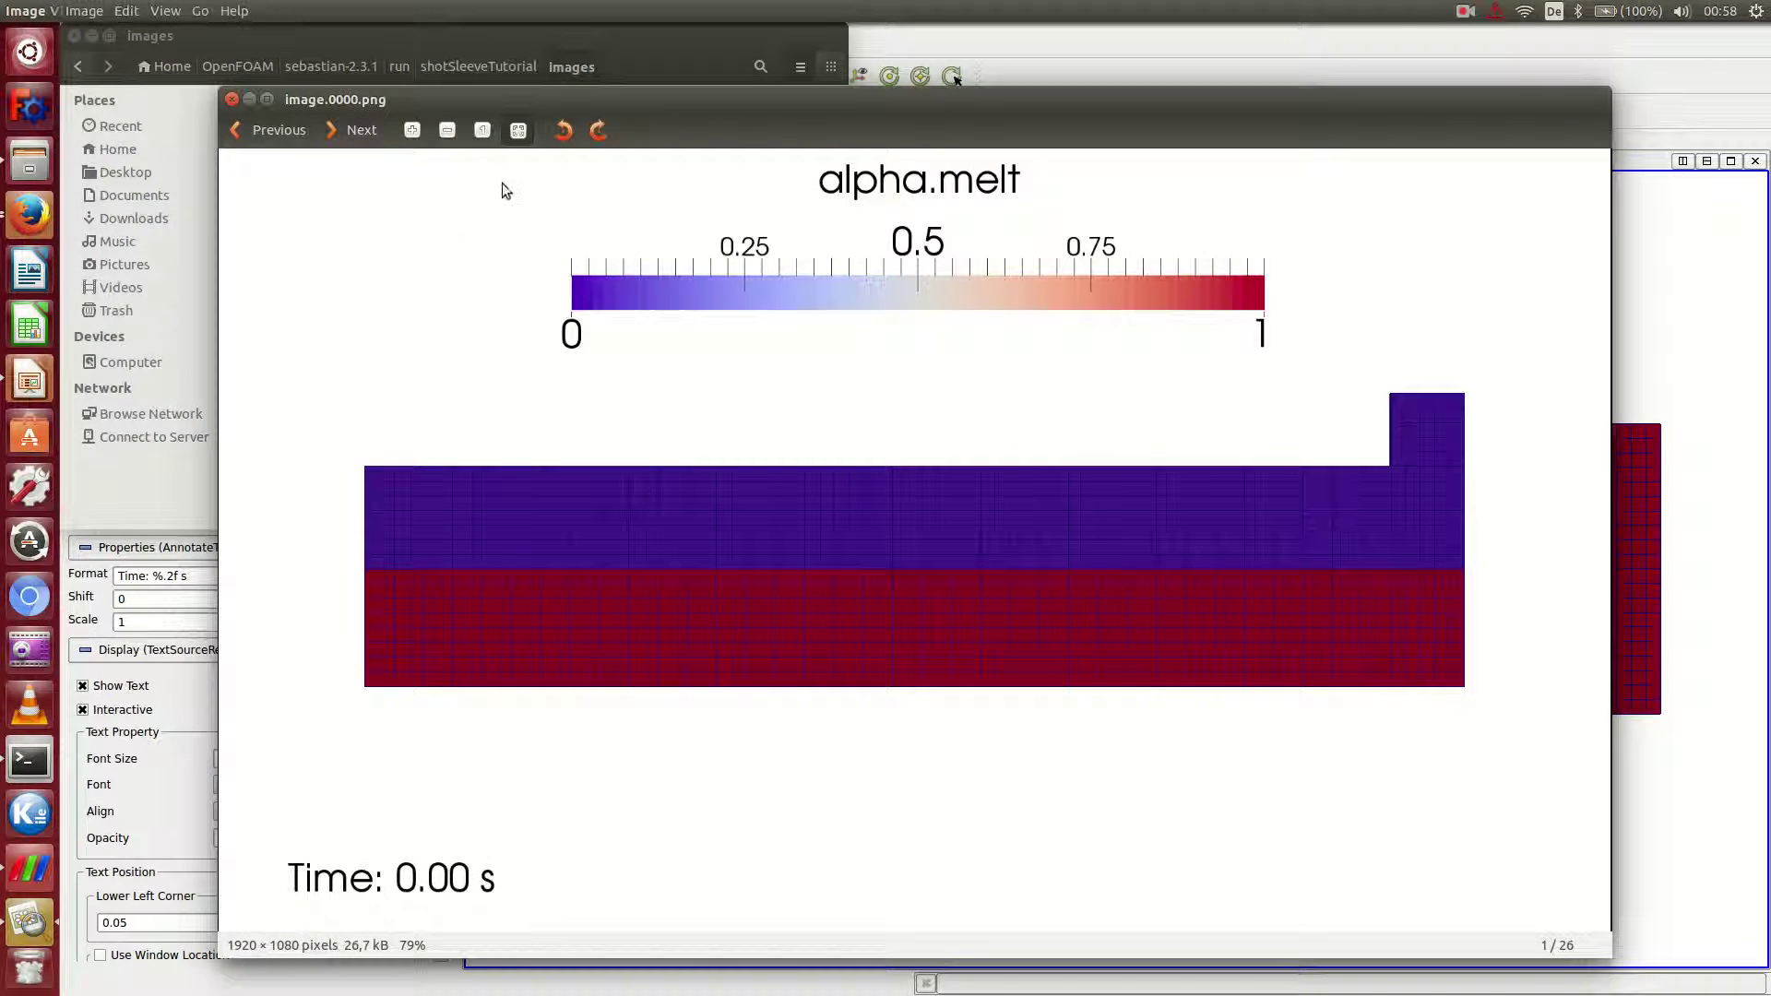
# Step forward through the saved frames from image.0001.png to image.0015.png.
pyautogui.click(348, 129)
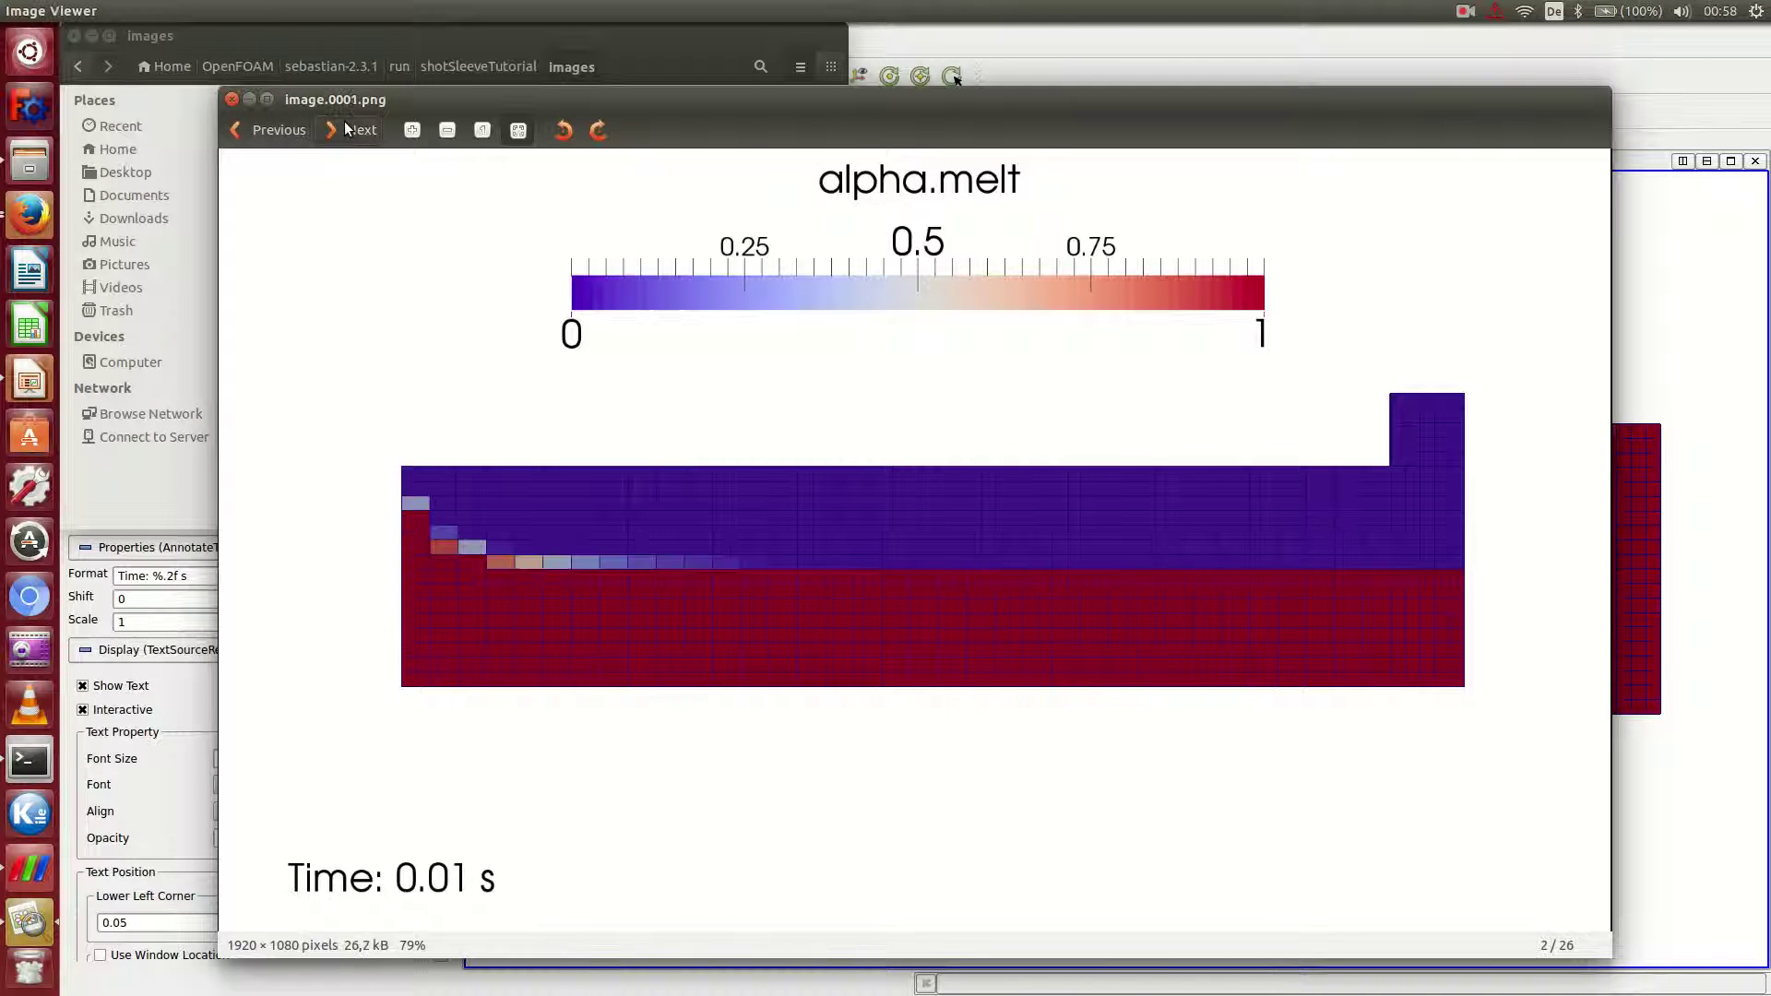
pyautogui.click(347, 129)
pyautogui.click(347, 129)
pyautogui.click(348, 130)
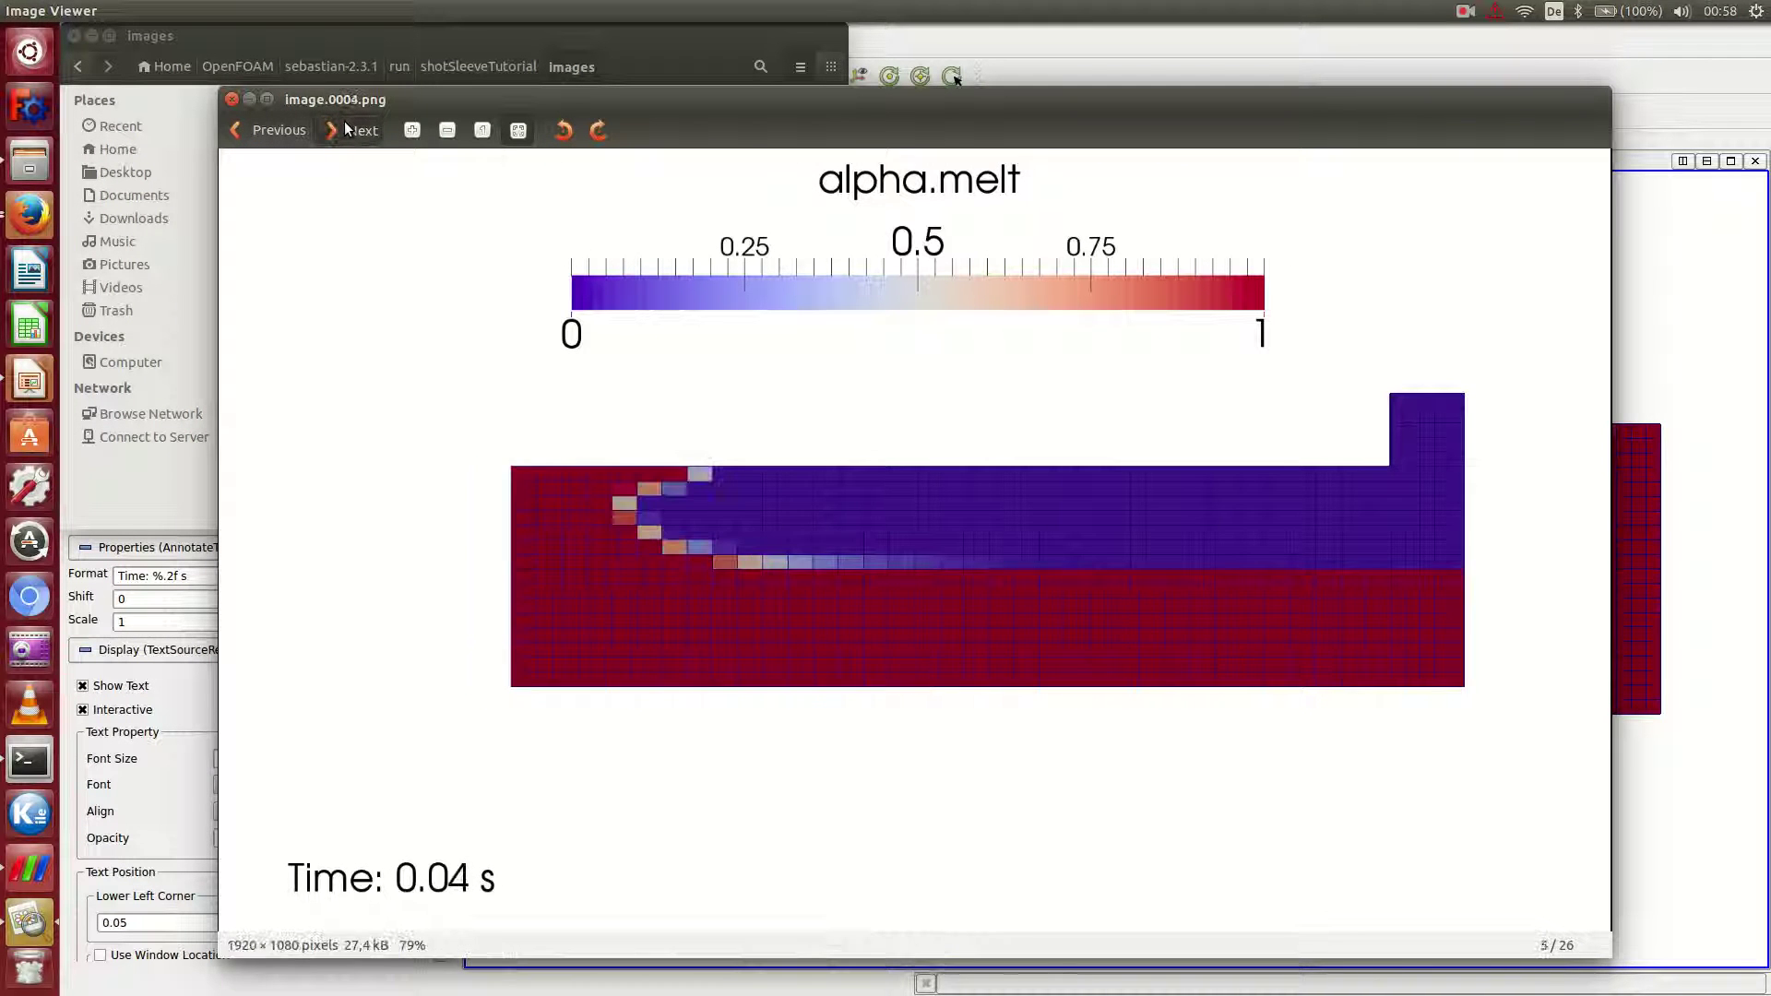
pyautogui.doubleClick(348, 129)
pyautogui.doubleClick(348, 129)
pyautogui.doubleClick(348, 130)
pyautogui.click(347, 129)
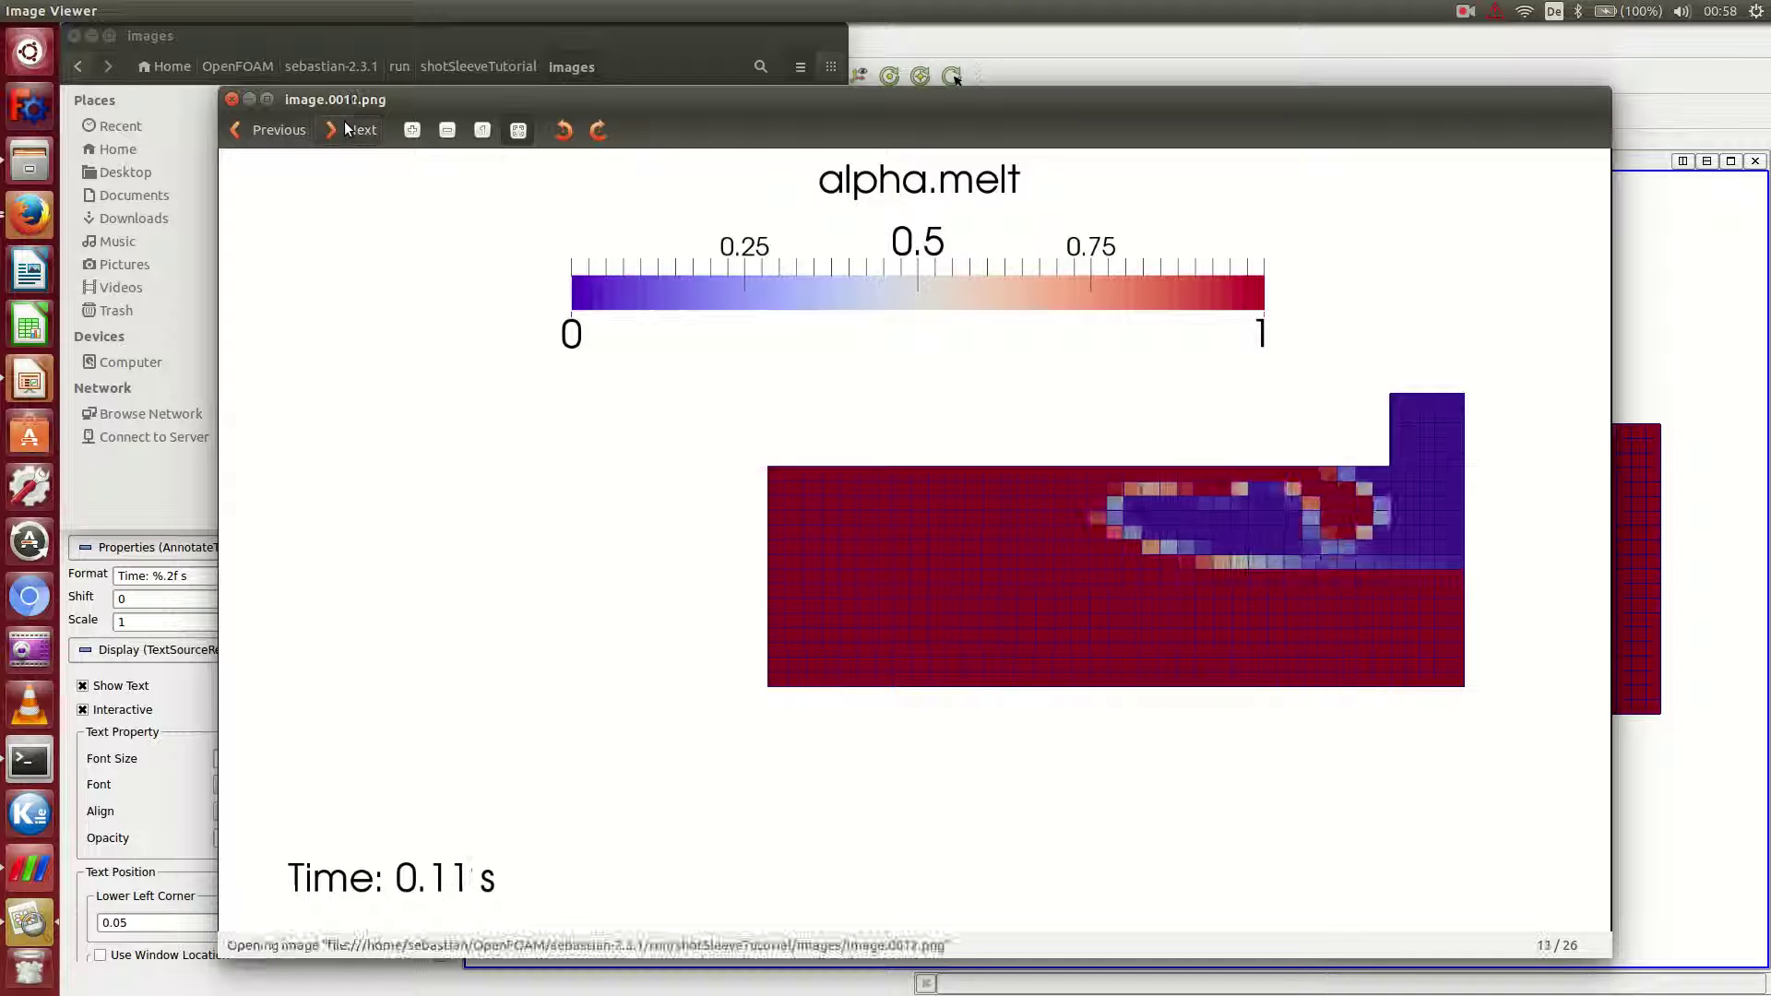
pyautogui.click(348, 129)
pyautogui.click(348, 130)
pyautogui.click(347, 129)
pyautogui.click(348, 130)
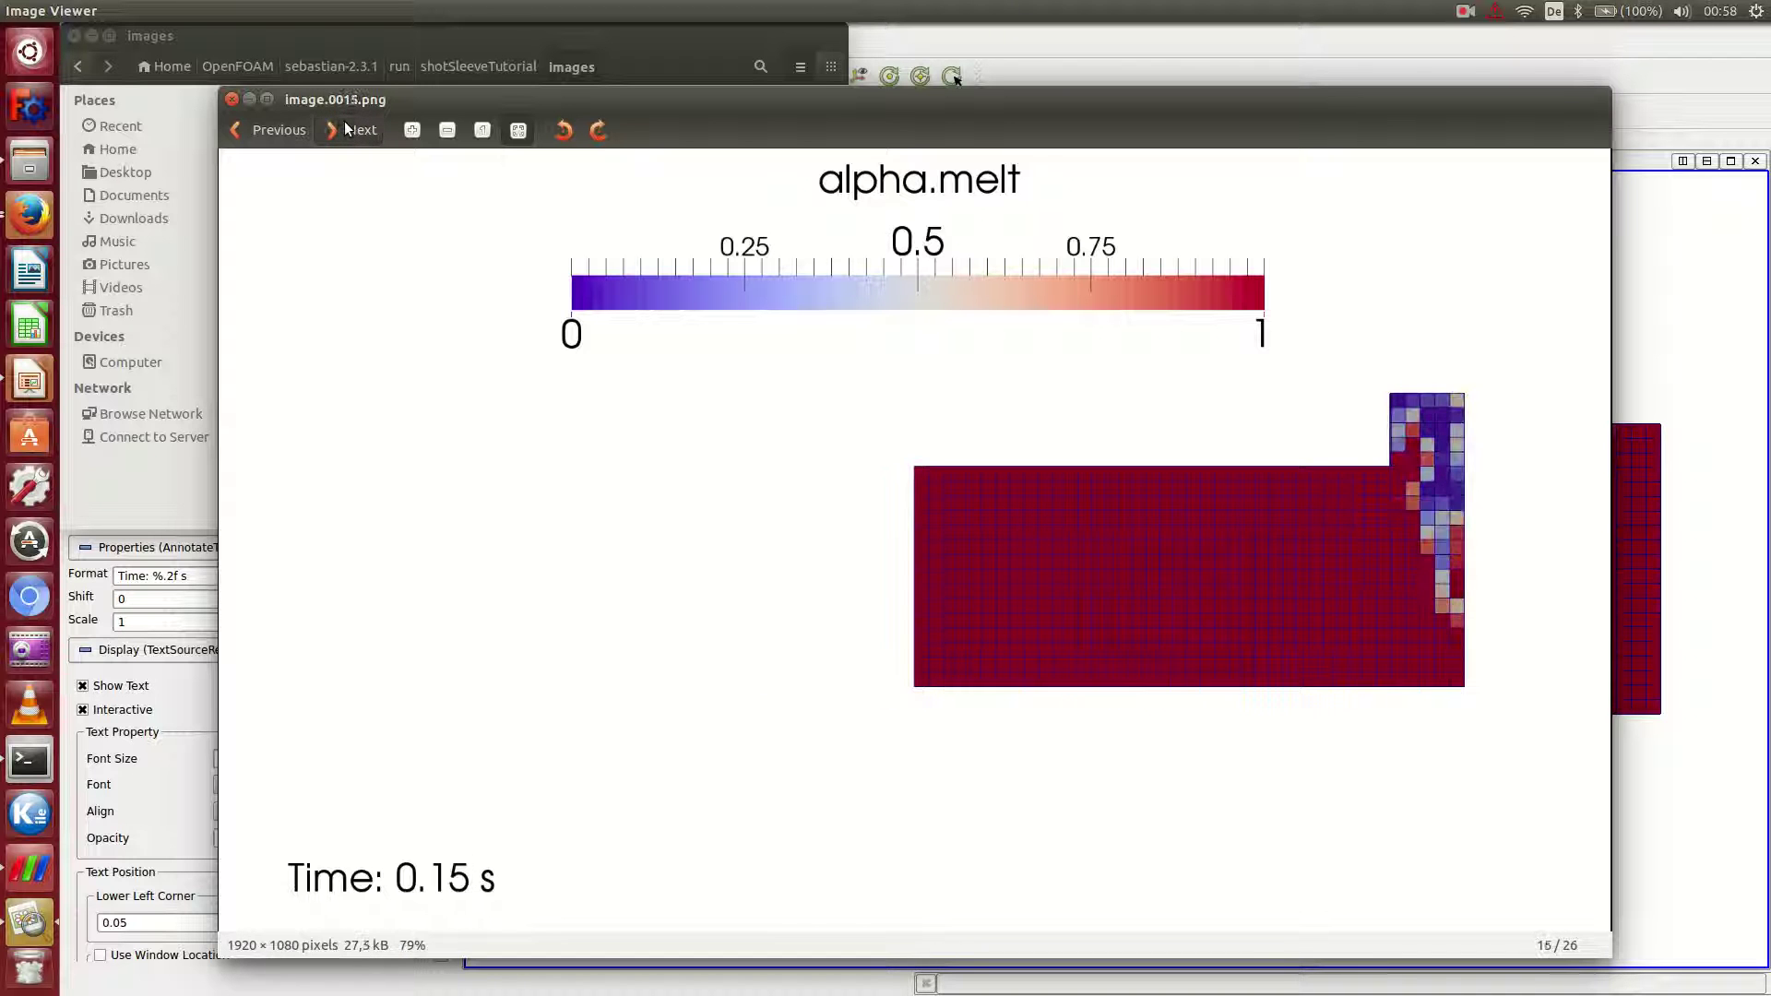
# Close Image Viewer and select createVideo in shotSleeveTutorial.backUp/caseTemplate/images.
pyautogui.click(231, 98)
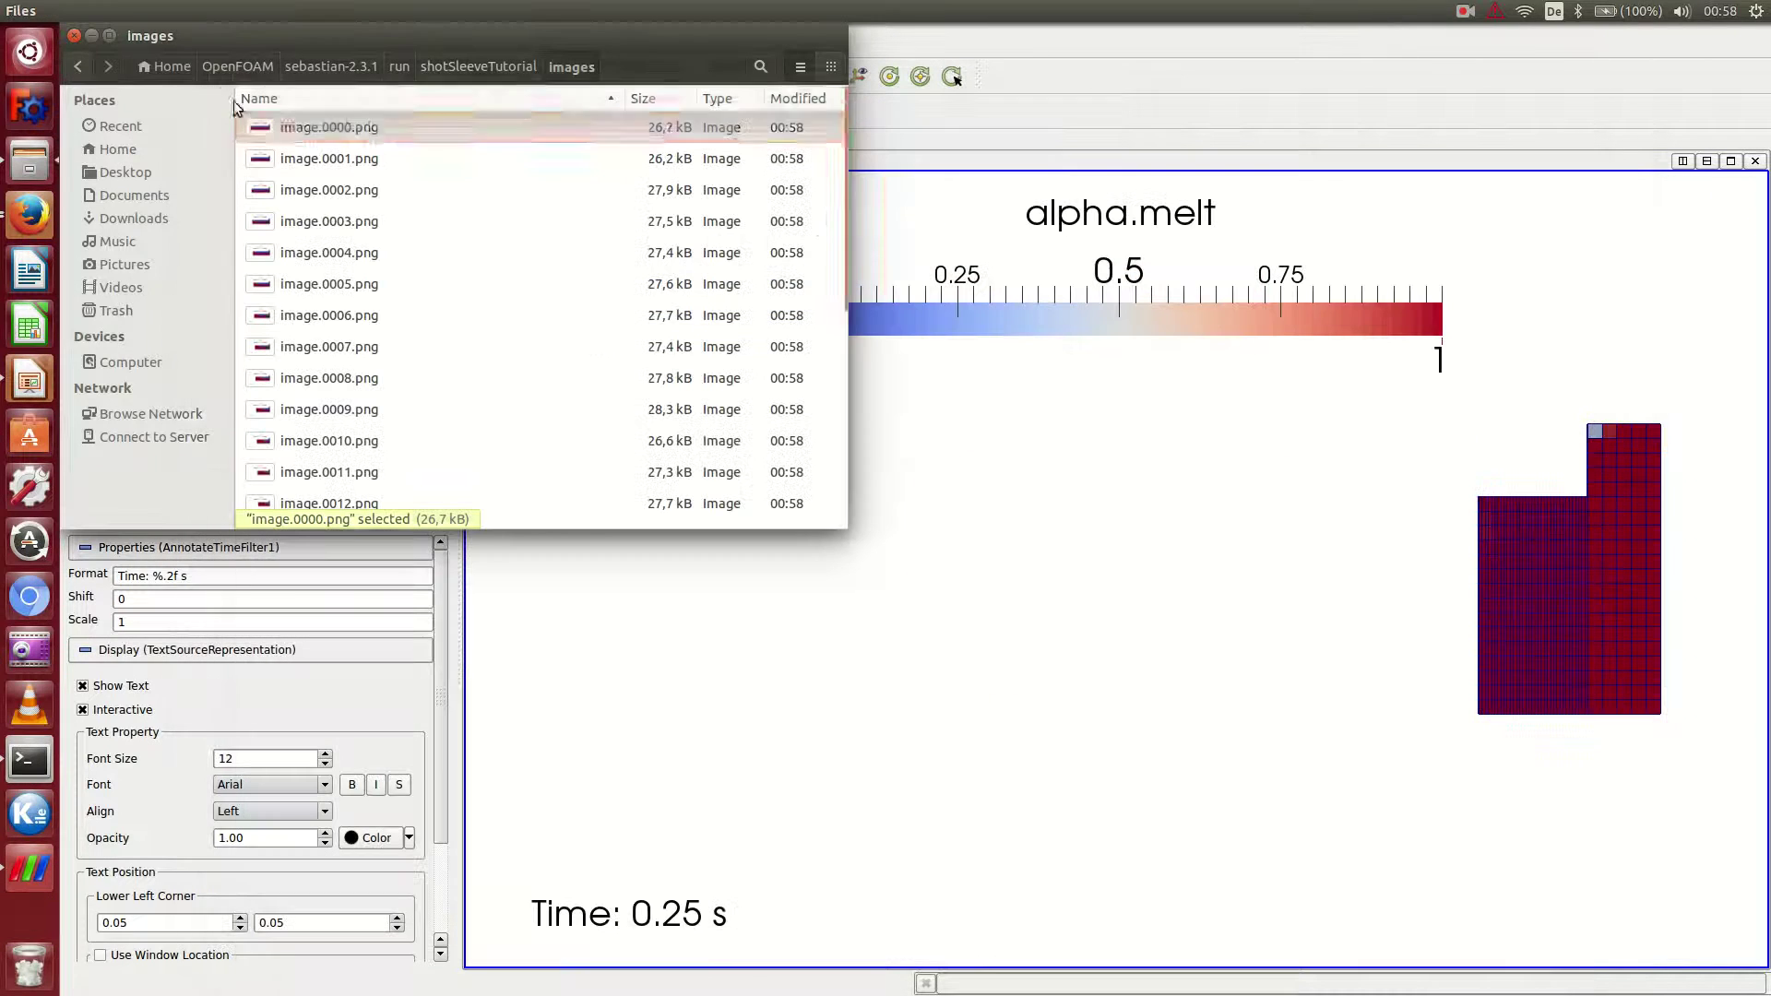
pyautogui.click(471, 64)
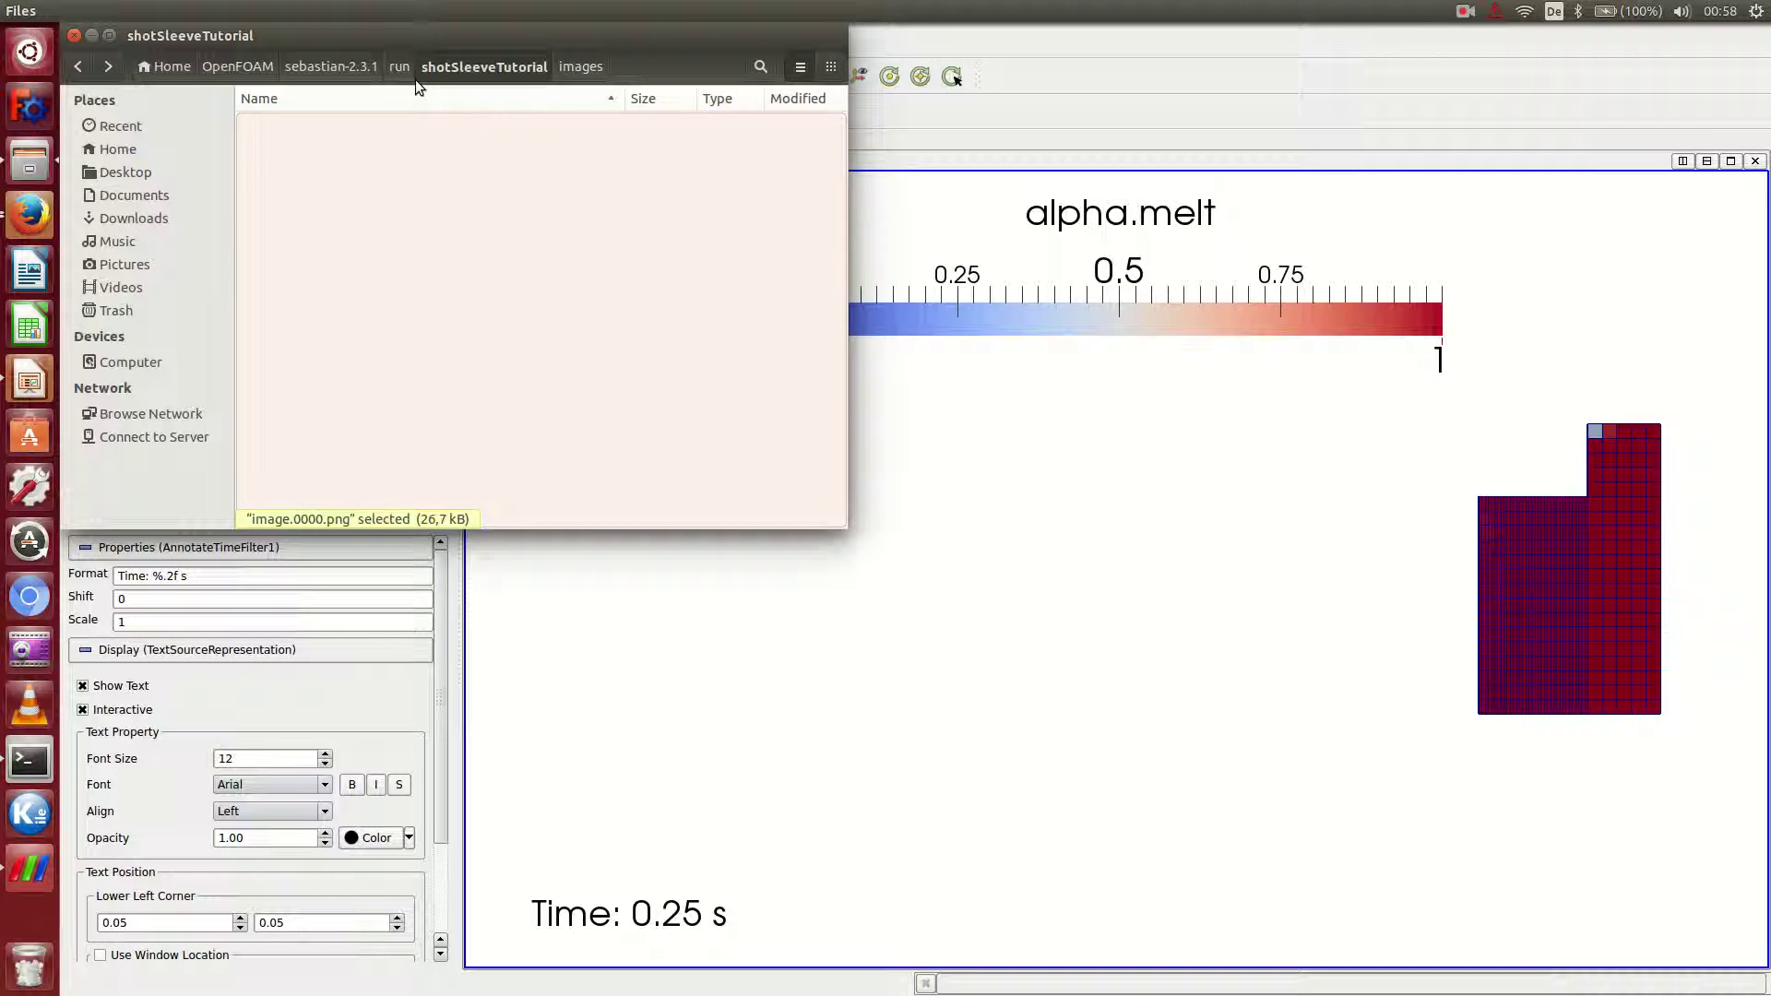
pyautogui.scroll(-10, 290, 369)
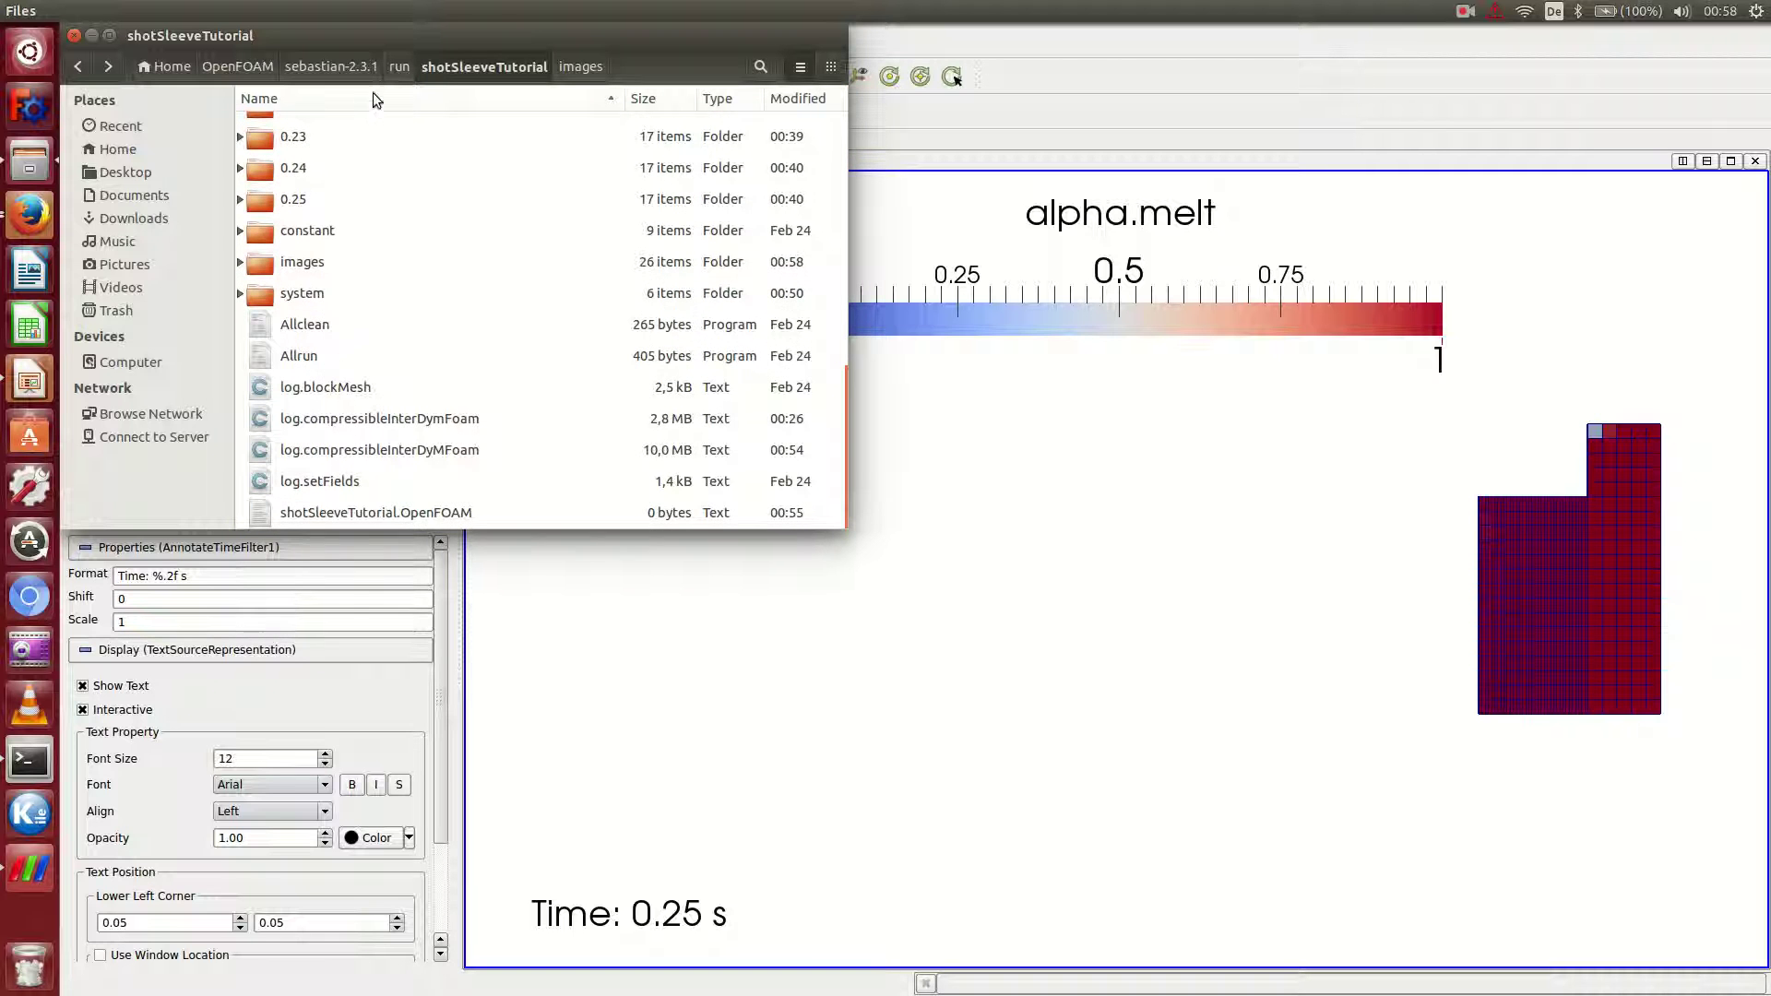
pyautogui.click(397, 68)
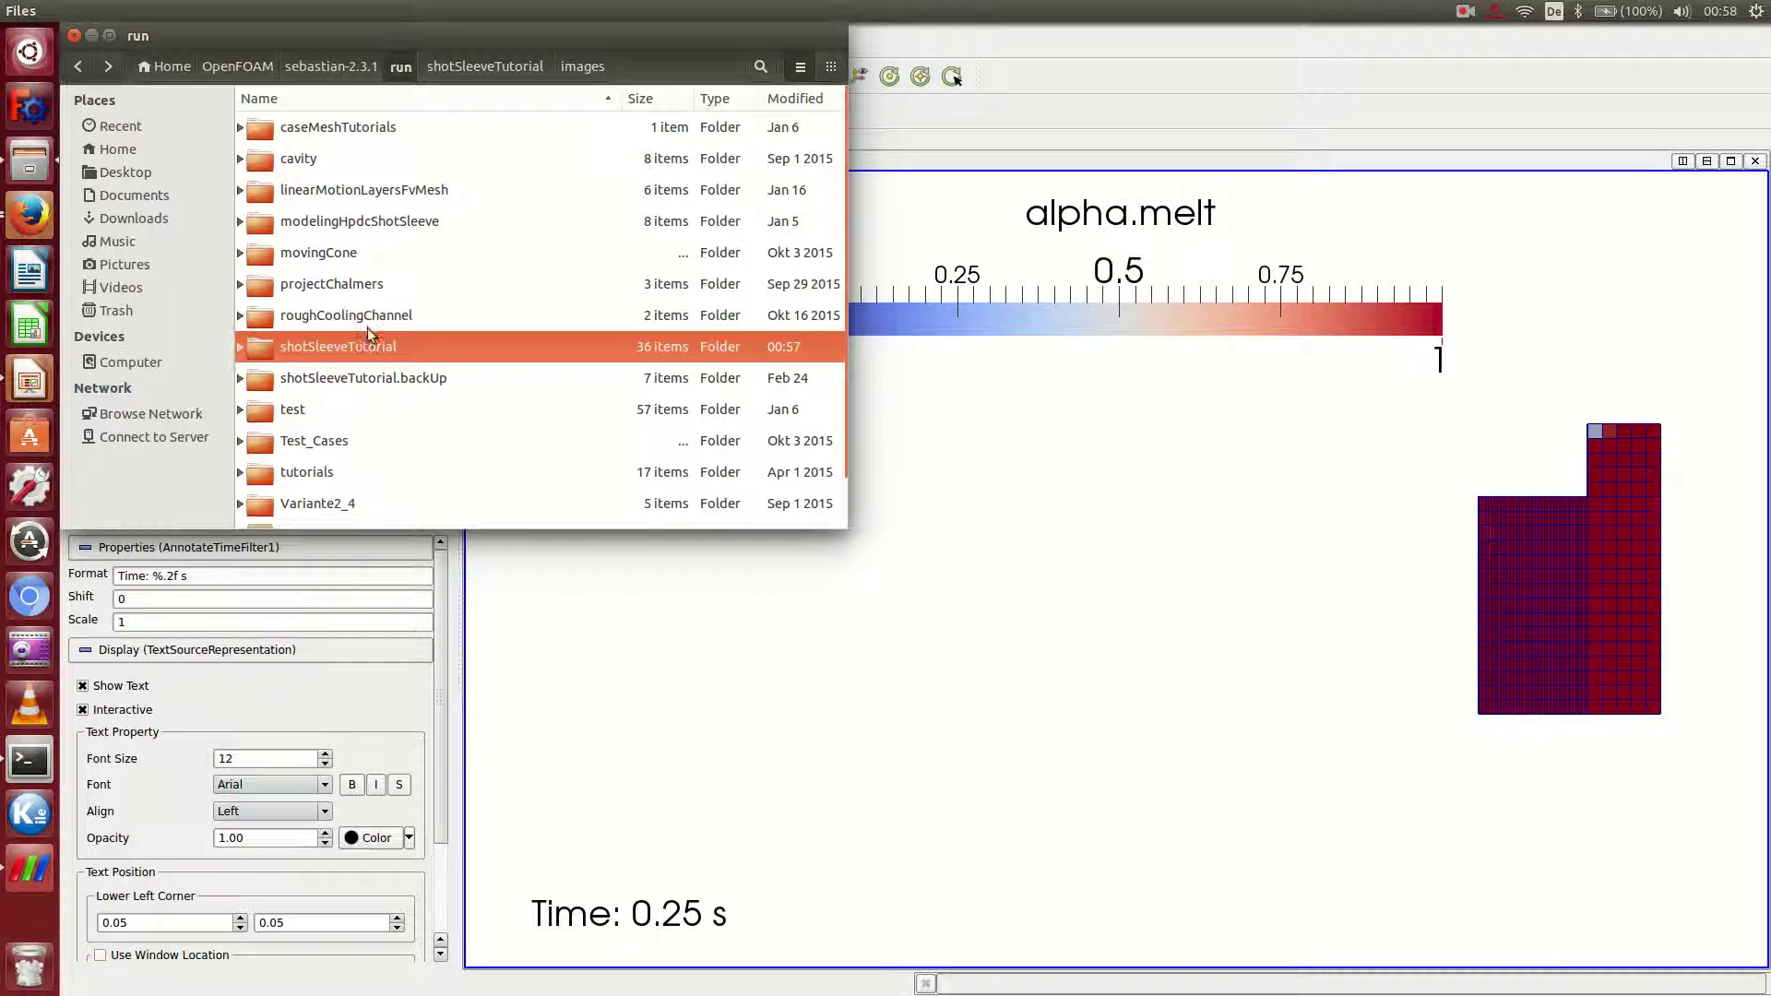
pyautogui.doubleClick(360, 379)
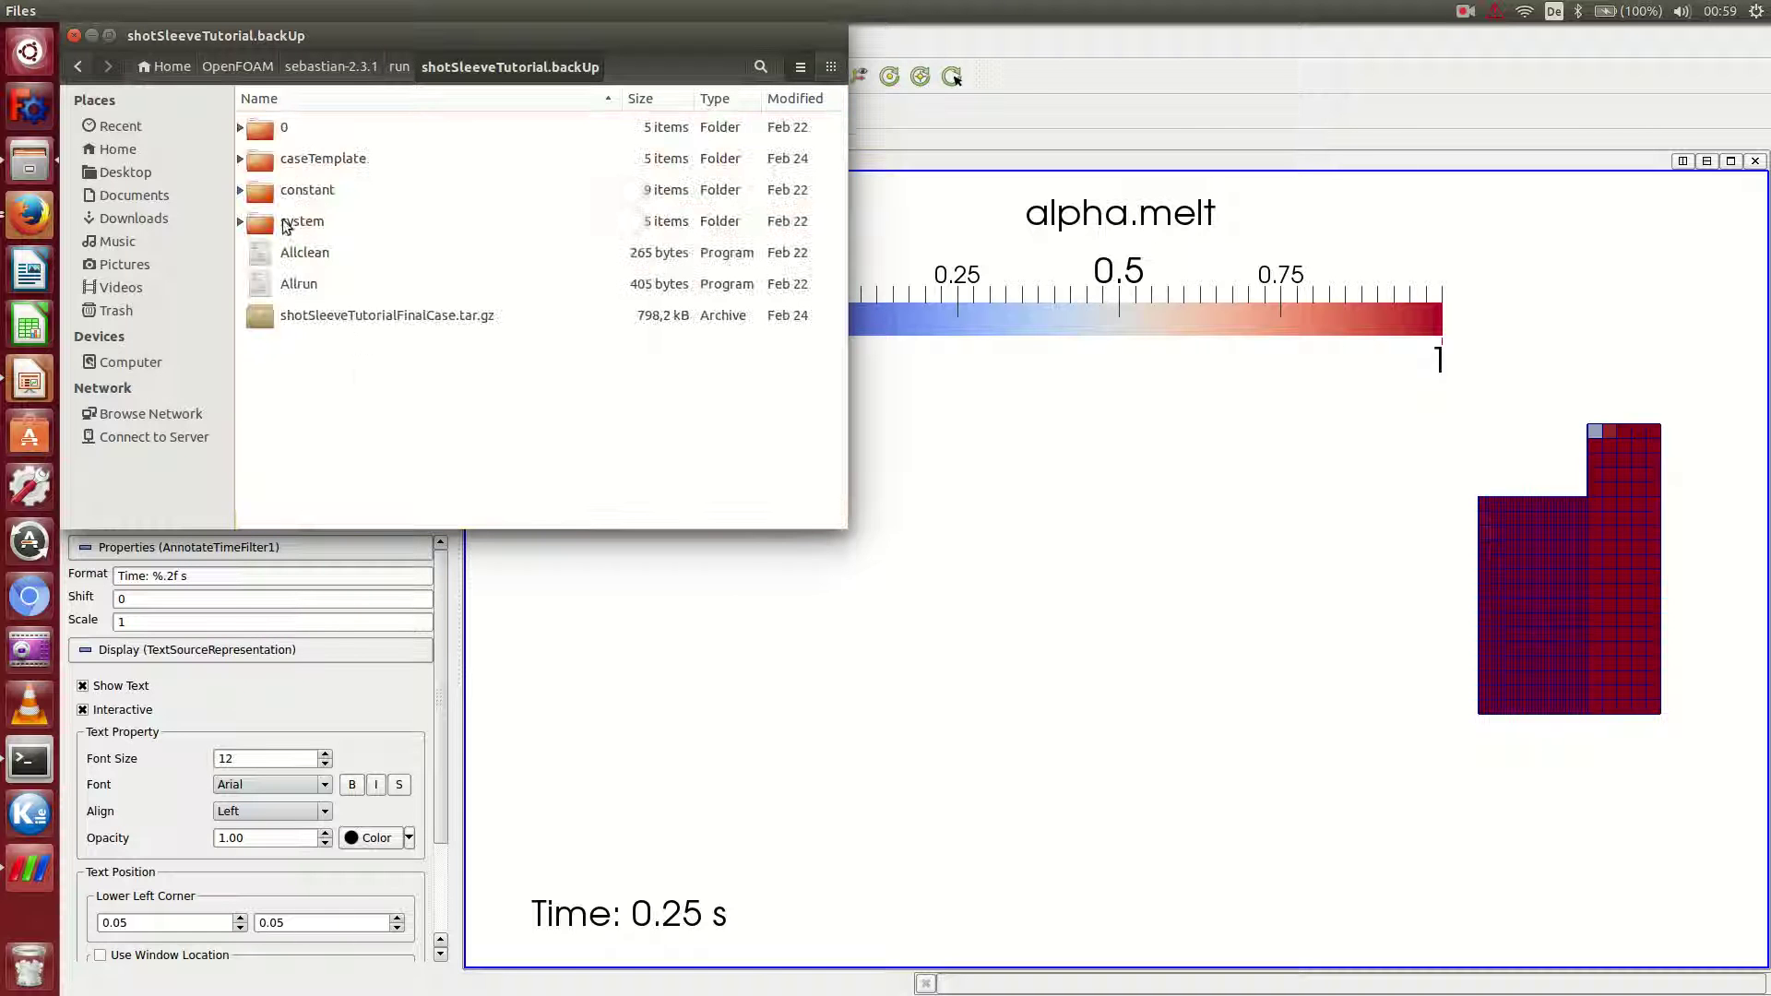
pyautogui.doubleClick(315, 161)
pyautogui.doubleClick(312, 197)
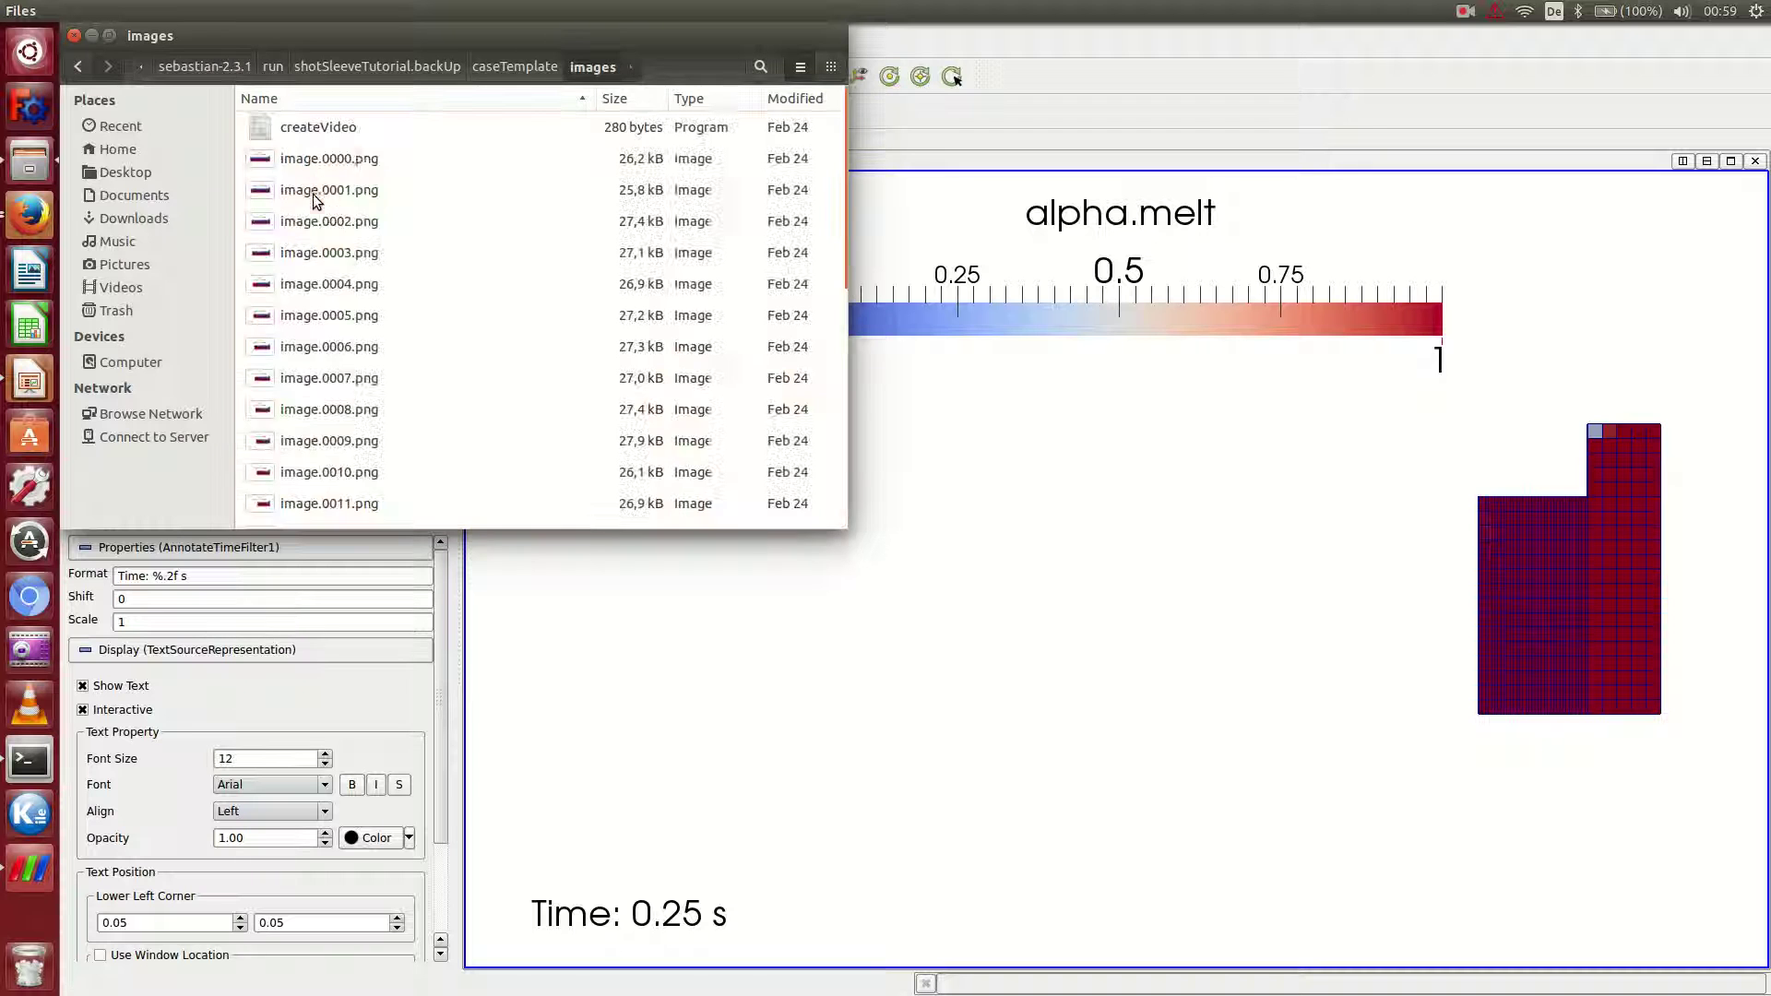
pyautogui.click(325, 136)
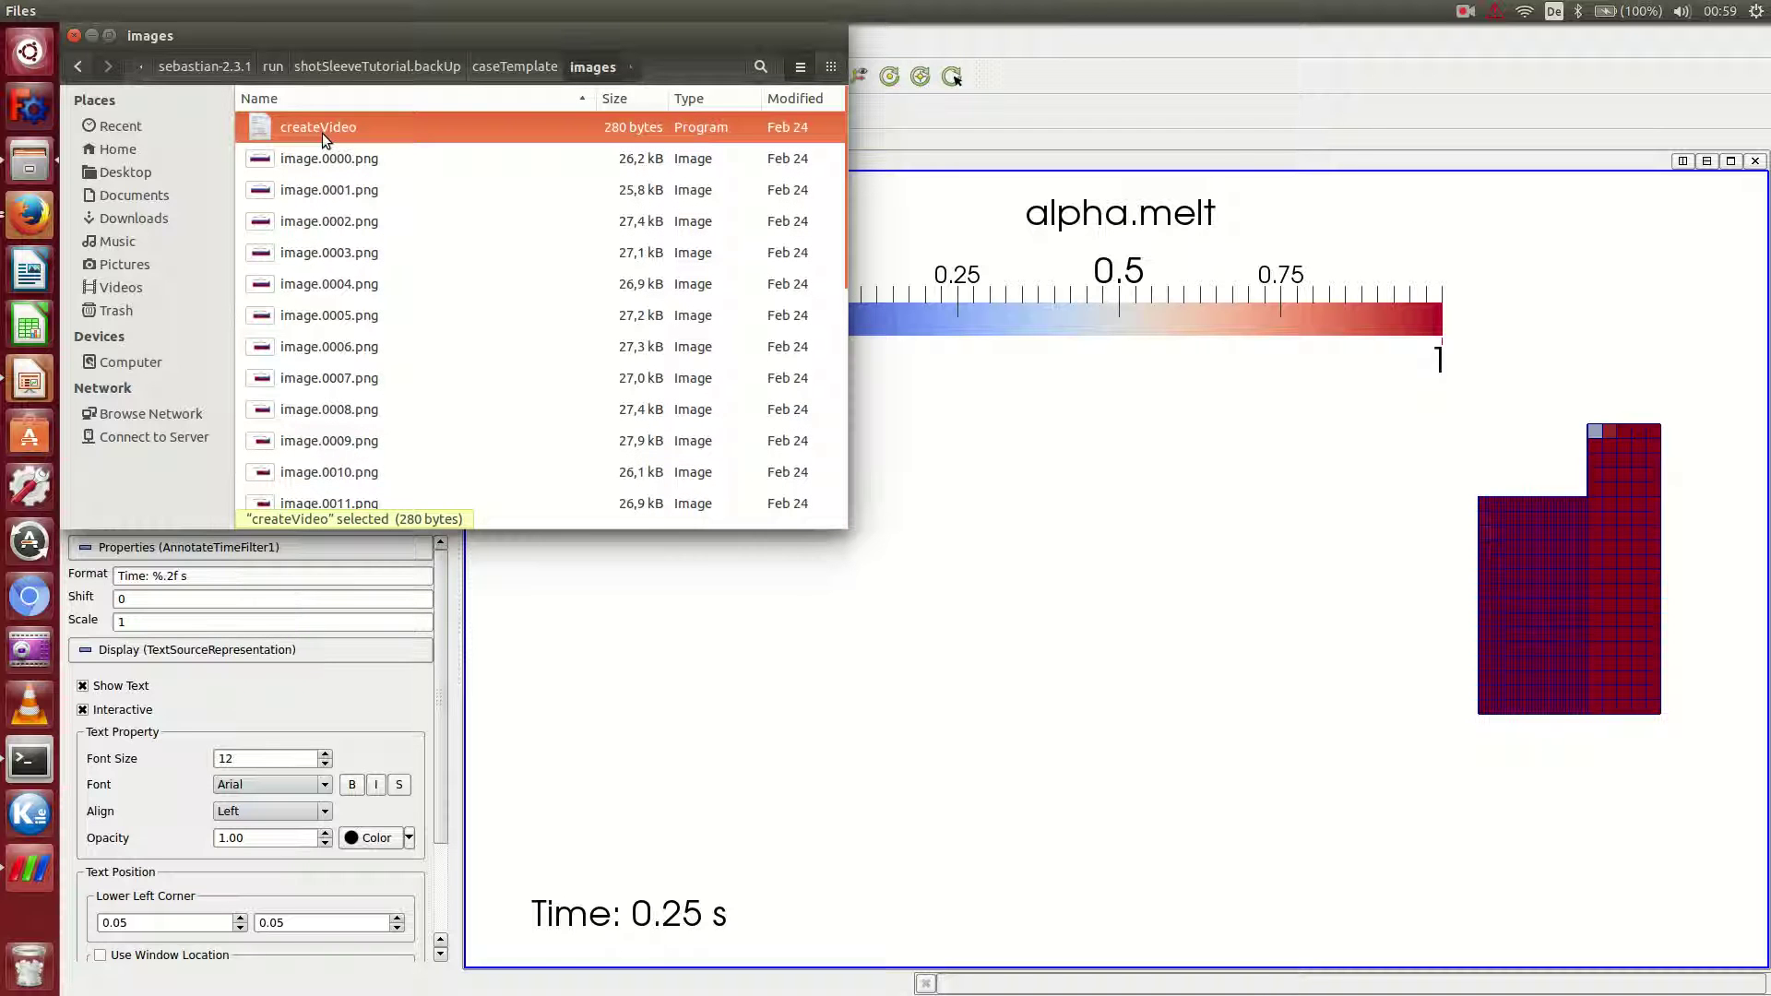
# Paste the createVideo script into the shotSleeveTutorial/images folder.
pyautogui.click(359, 61)
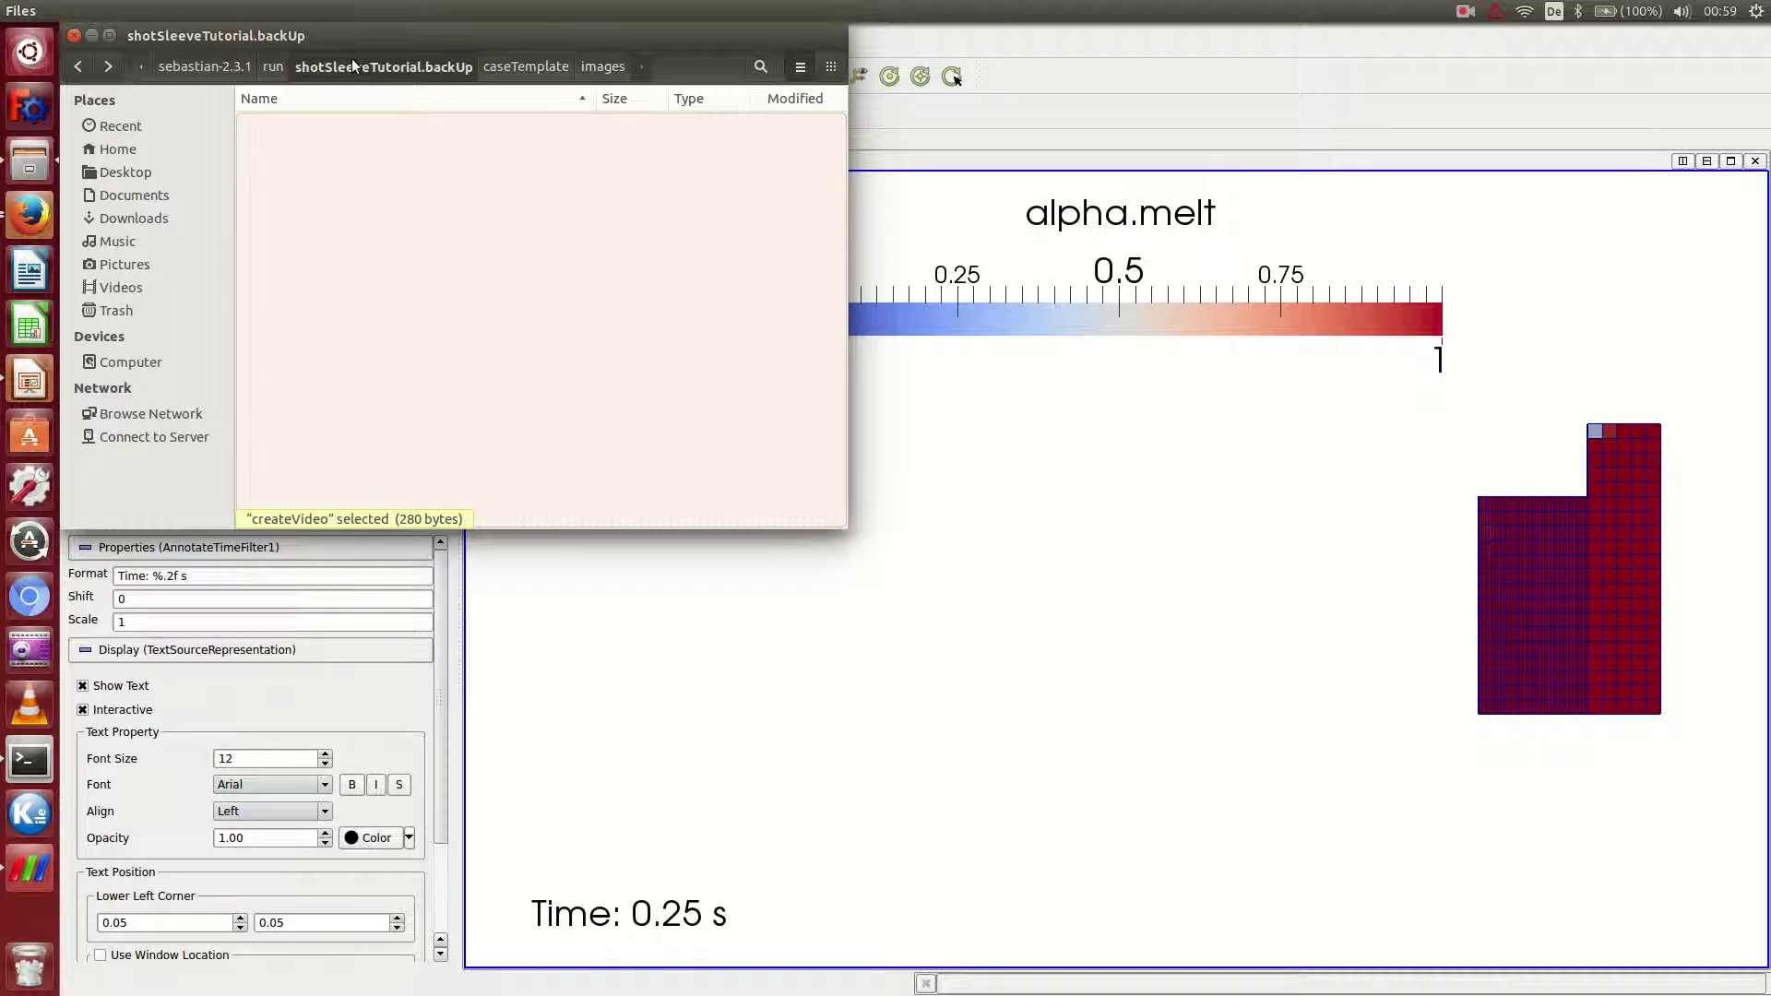
pyautogui.click(273, 66)
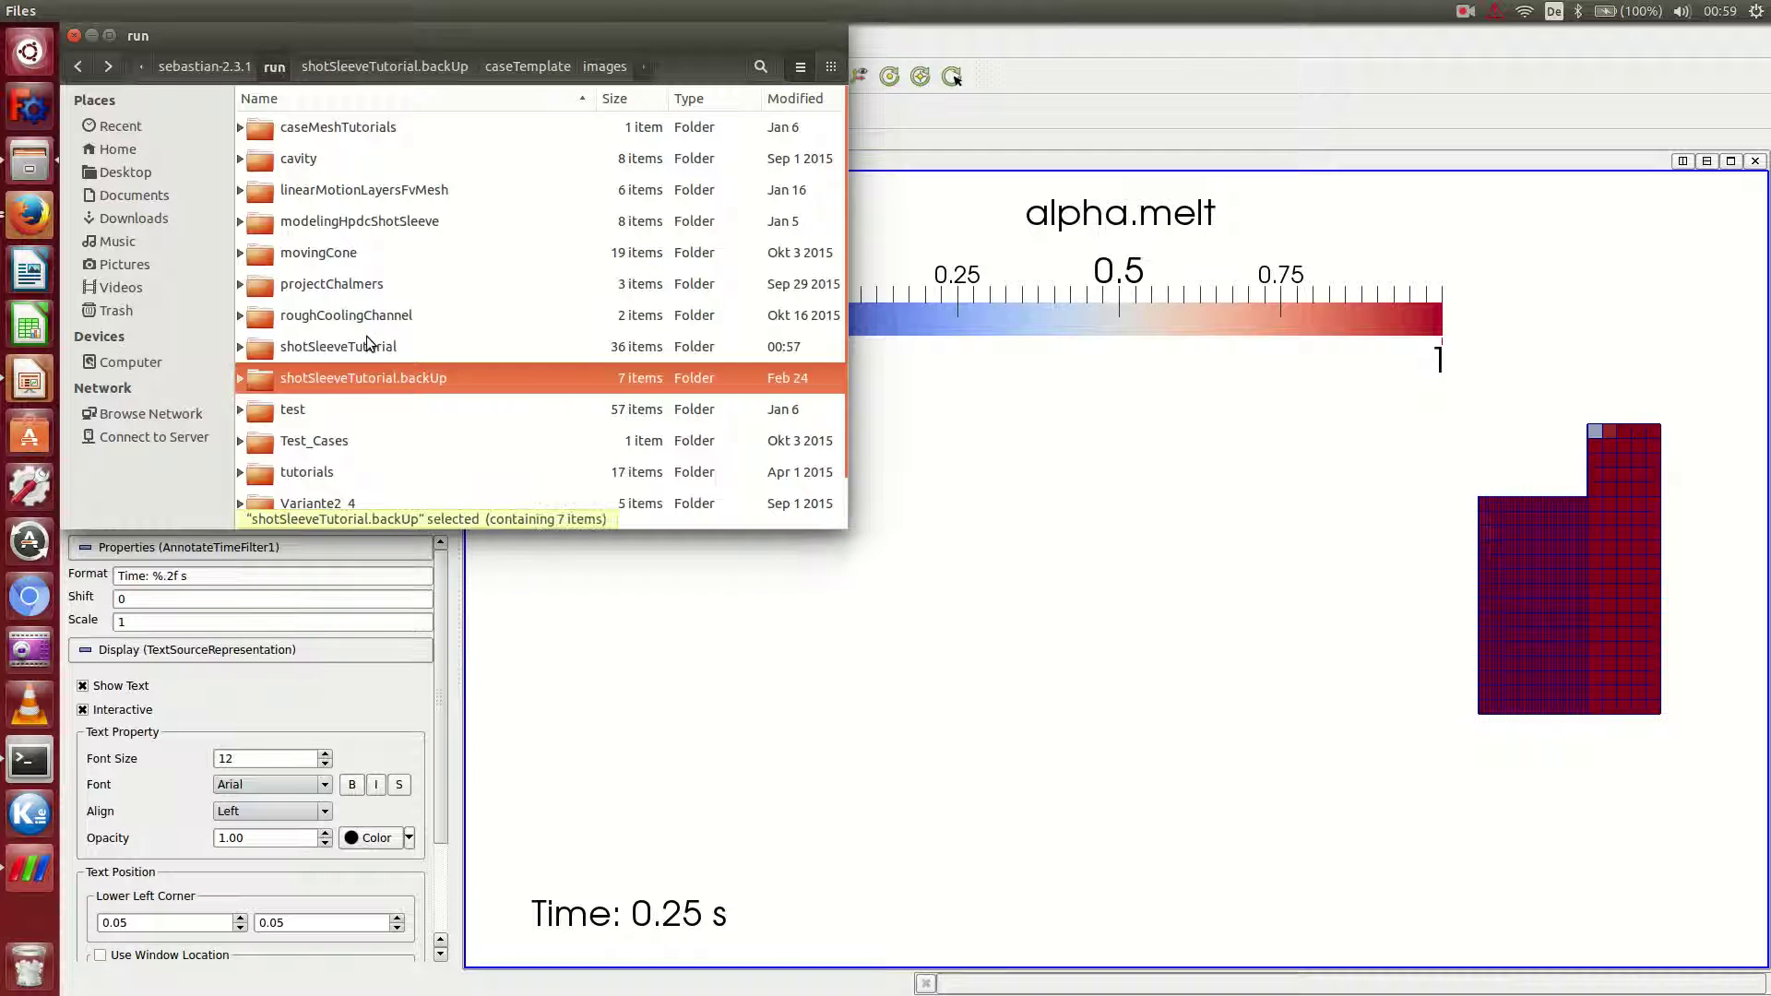
pyautogui.doubleClick(364, 346)
pyautogui.scroll(-10, 406, 360)
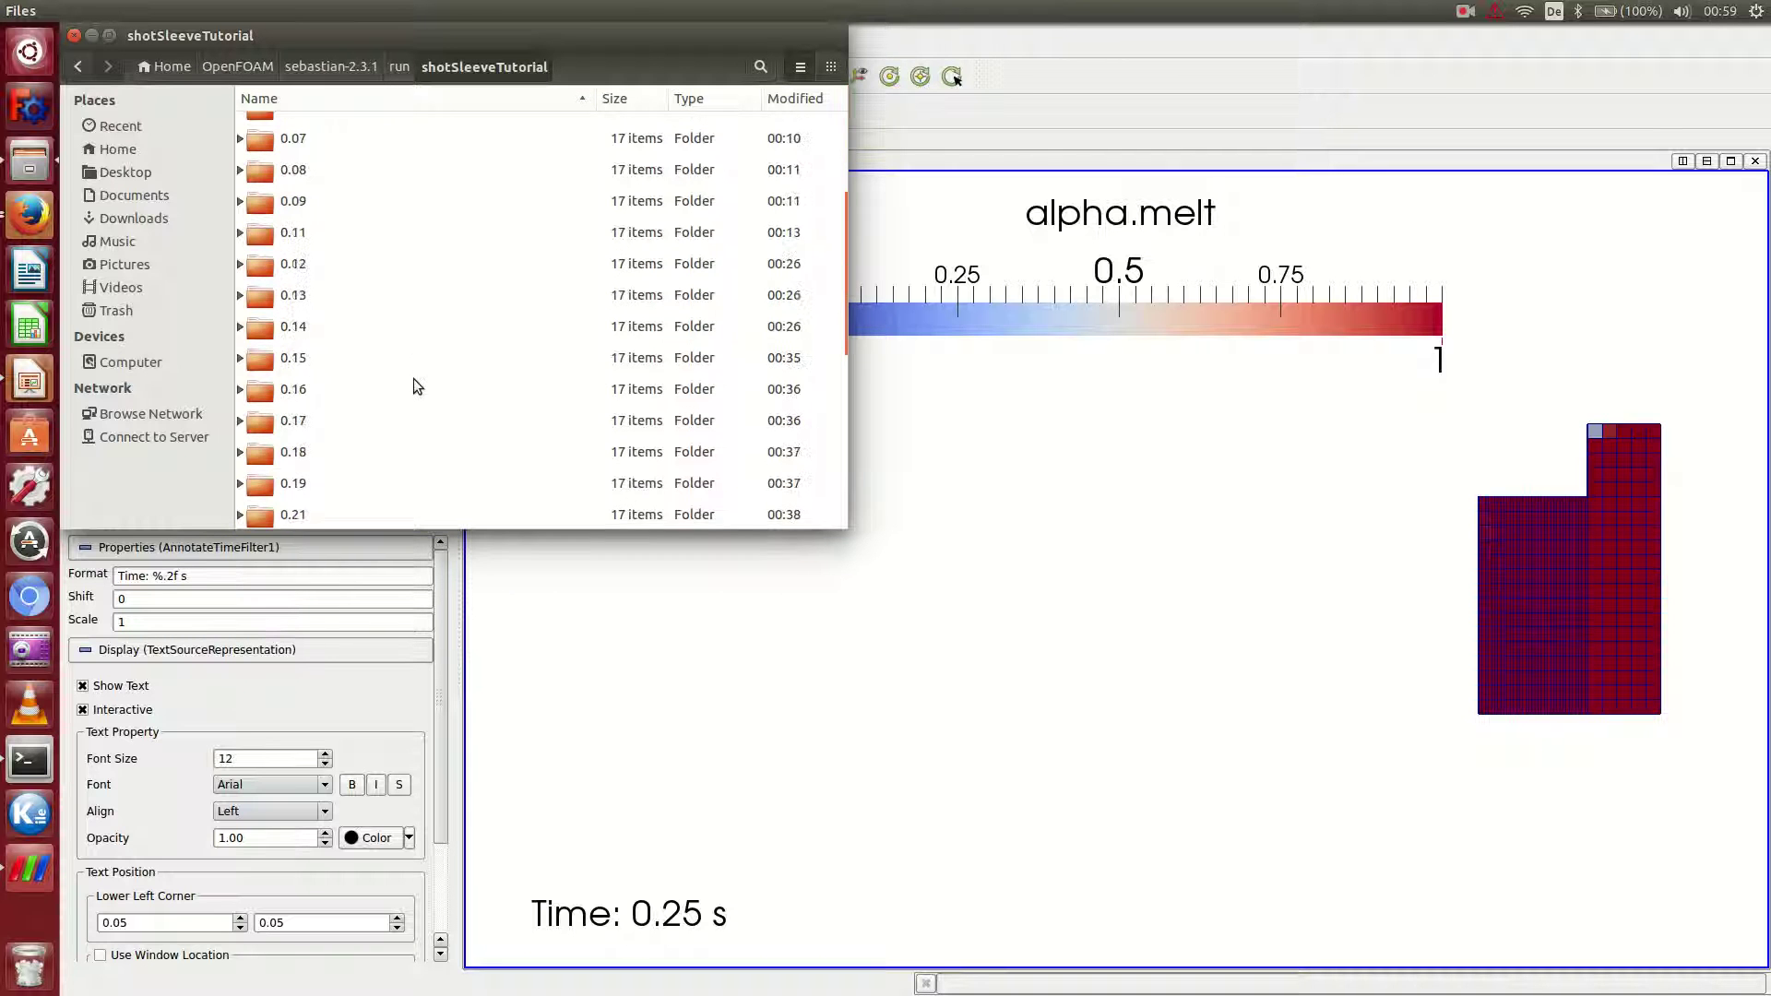
pyautogui.doubleClick(305, 263)
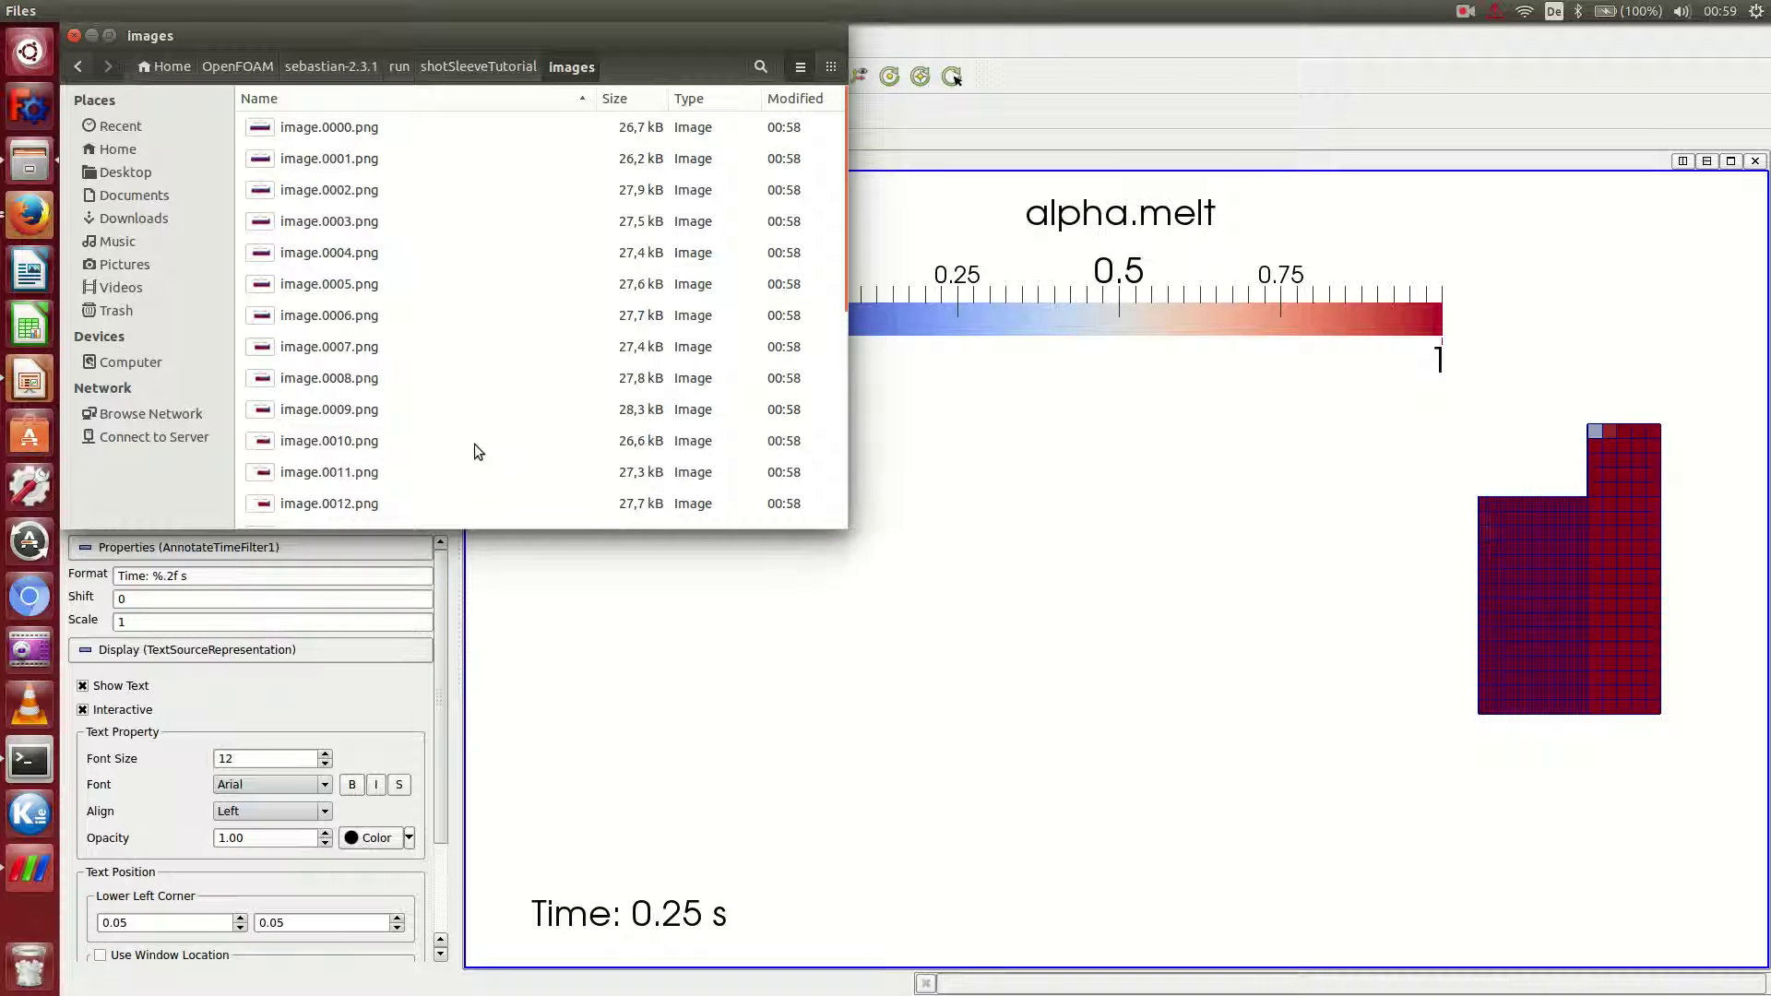
pyautogui.hotkey('ctrl', 'v')
pyautogui.click(29, 761)
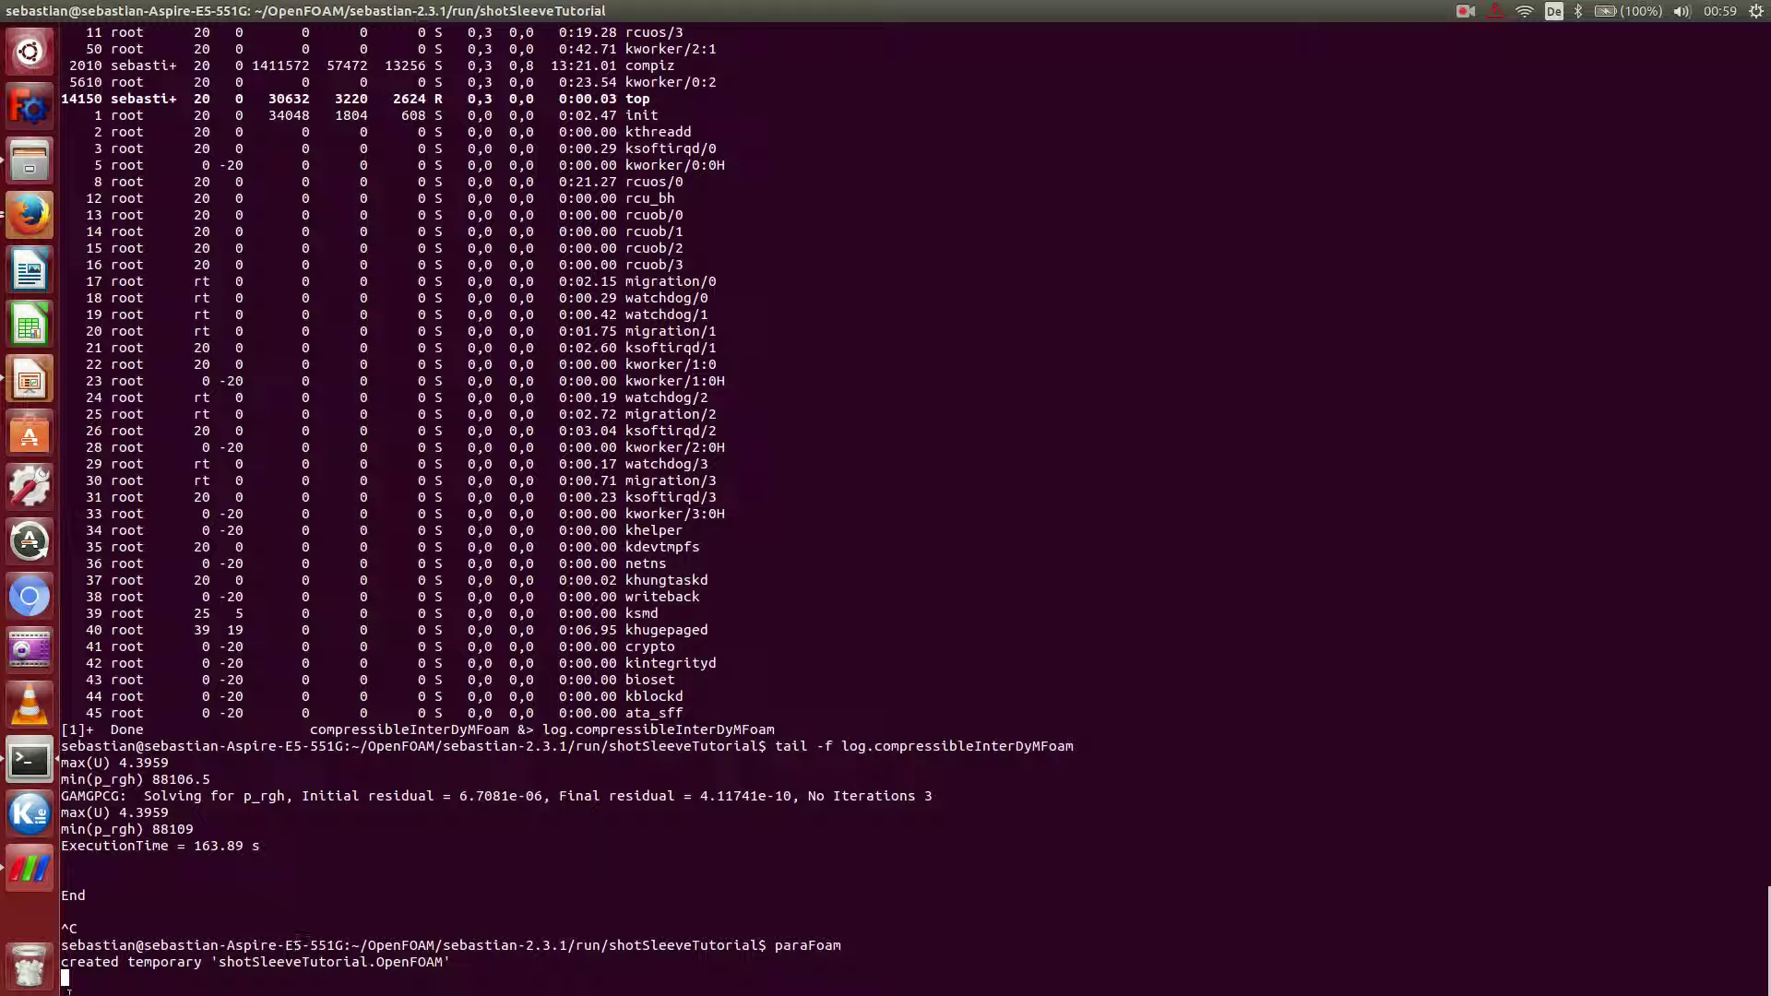
# Close ParaView to end paraFoam, then start a gedit images/ command at the fresh prompt.
pyautogui.click(29, 868)
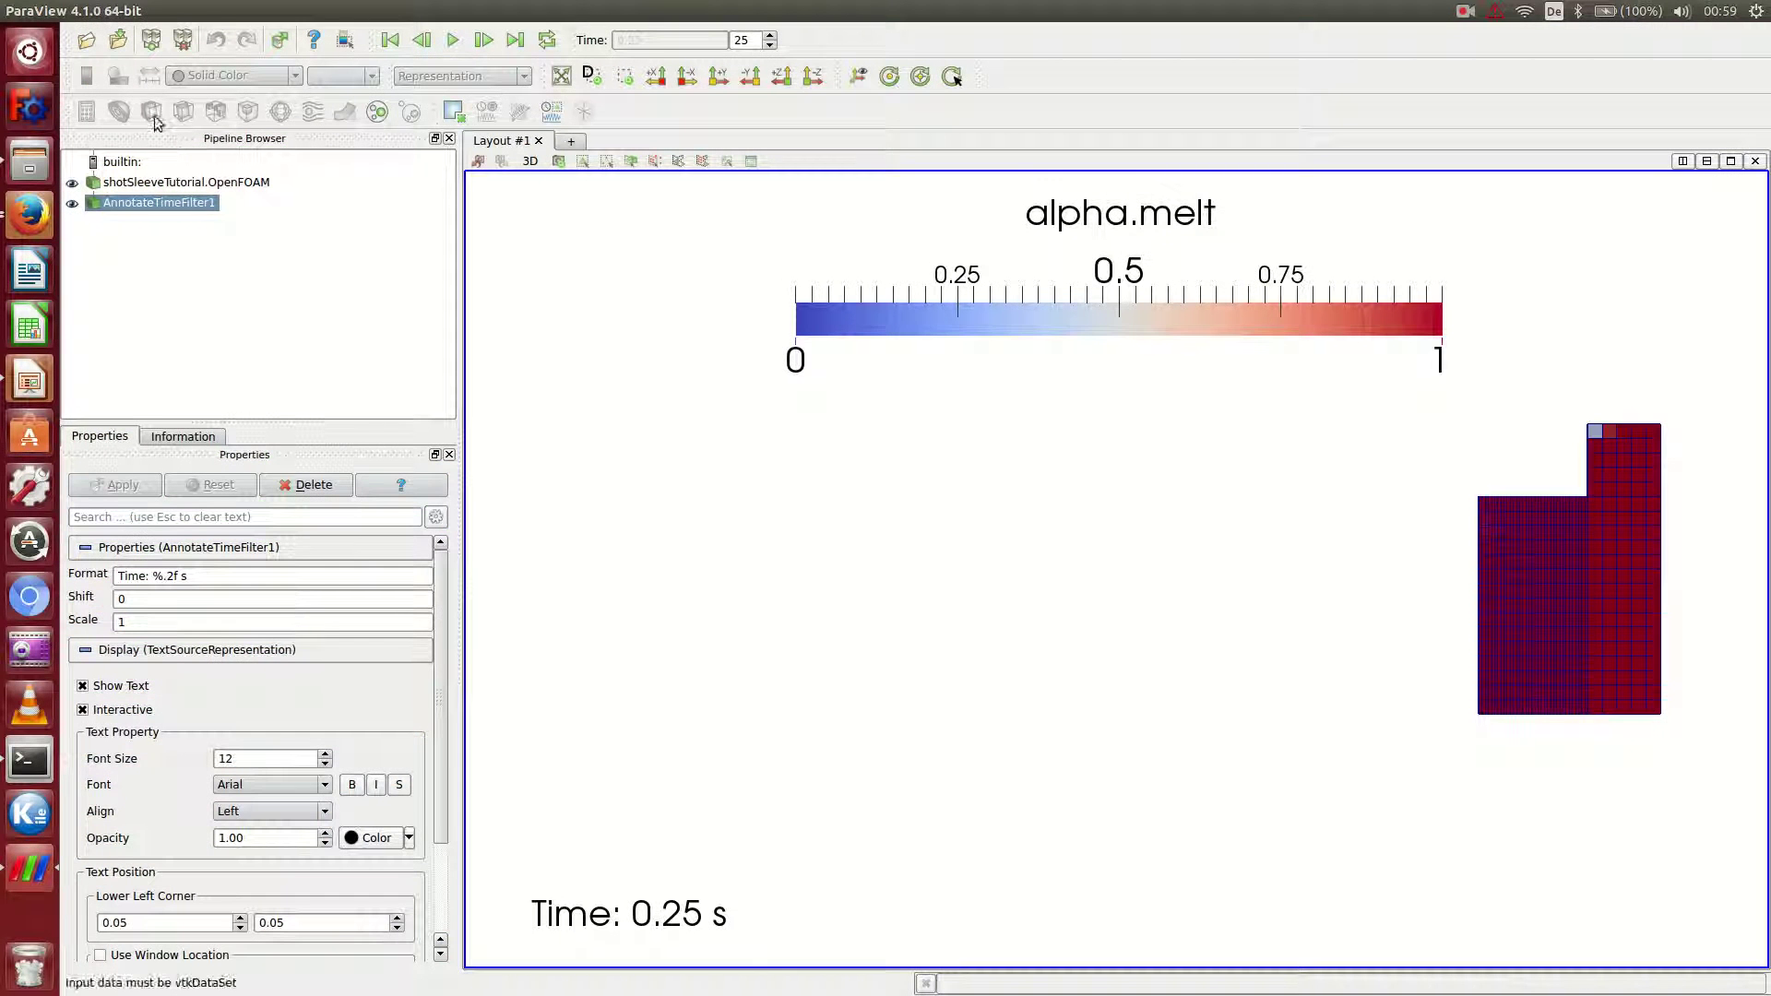
pyautogui.click(16, 11)
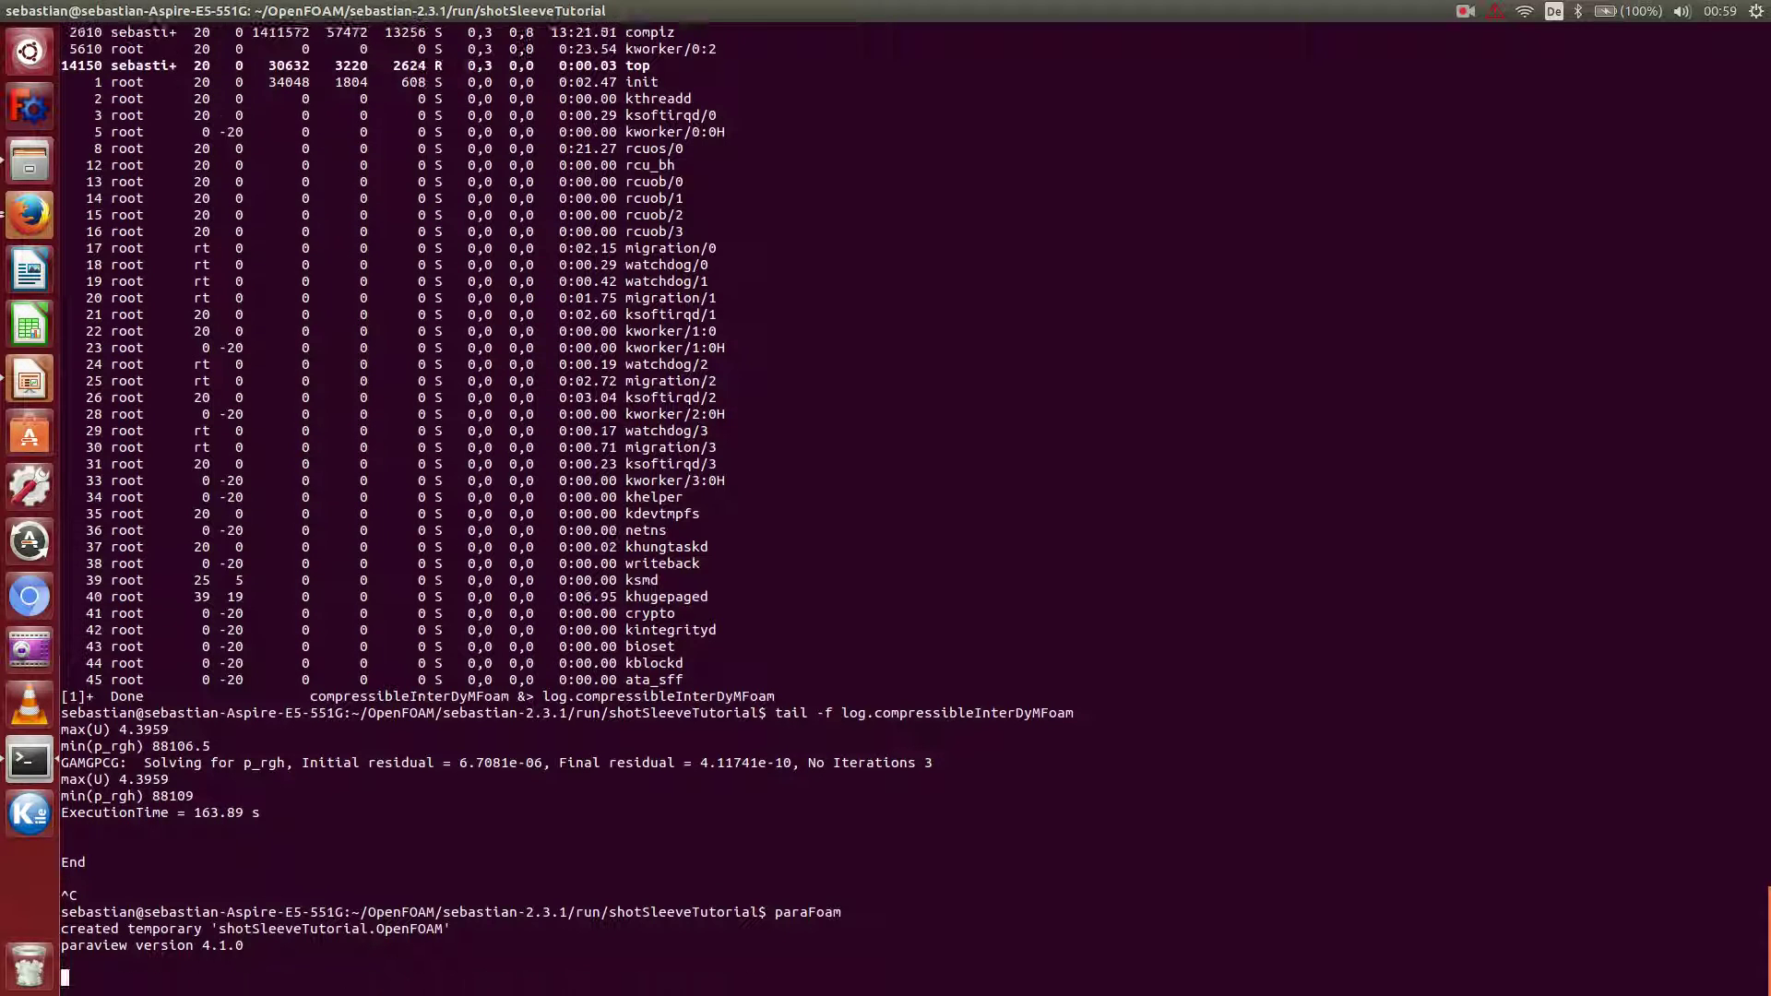
pyautogui.press('Return')
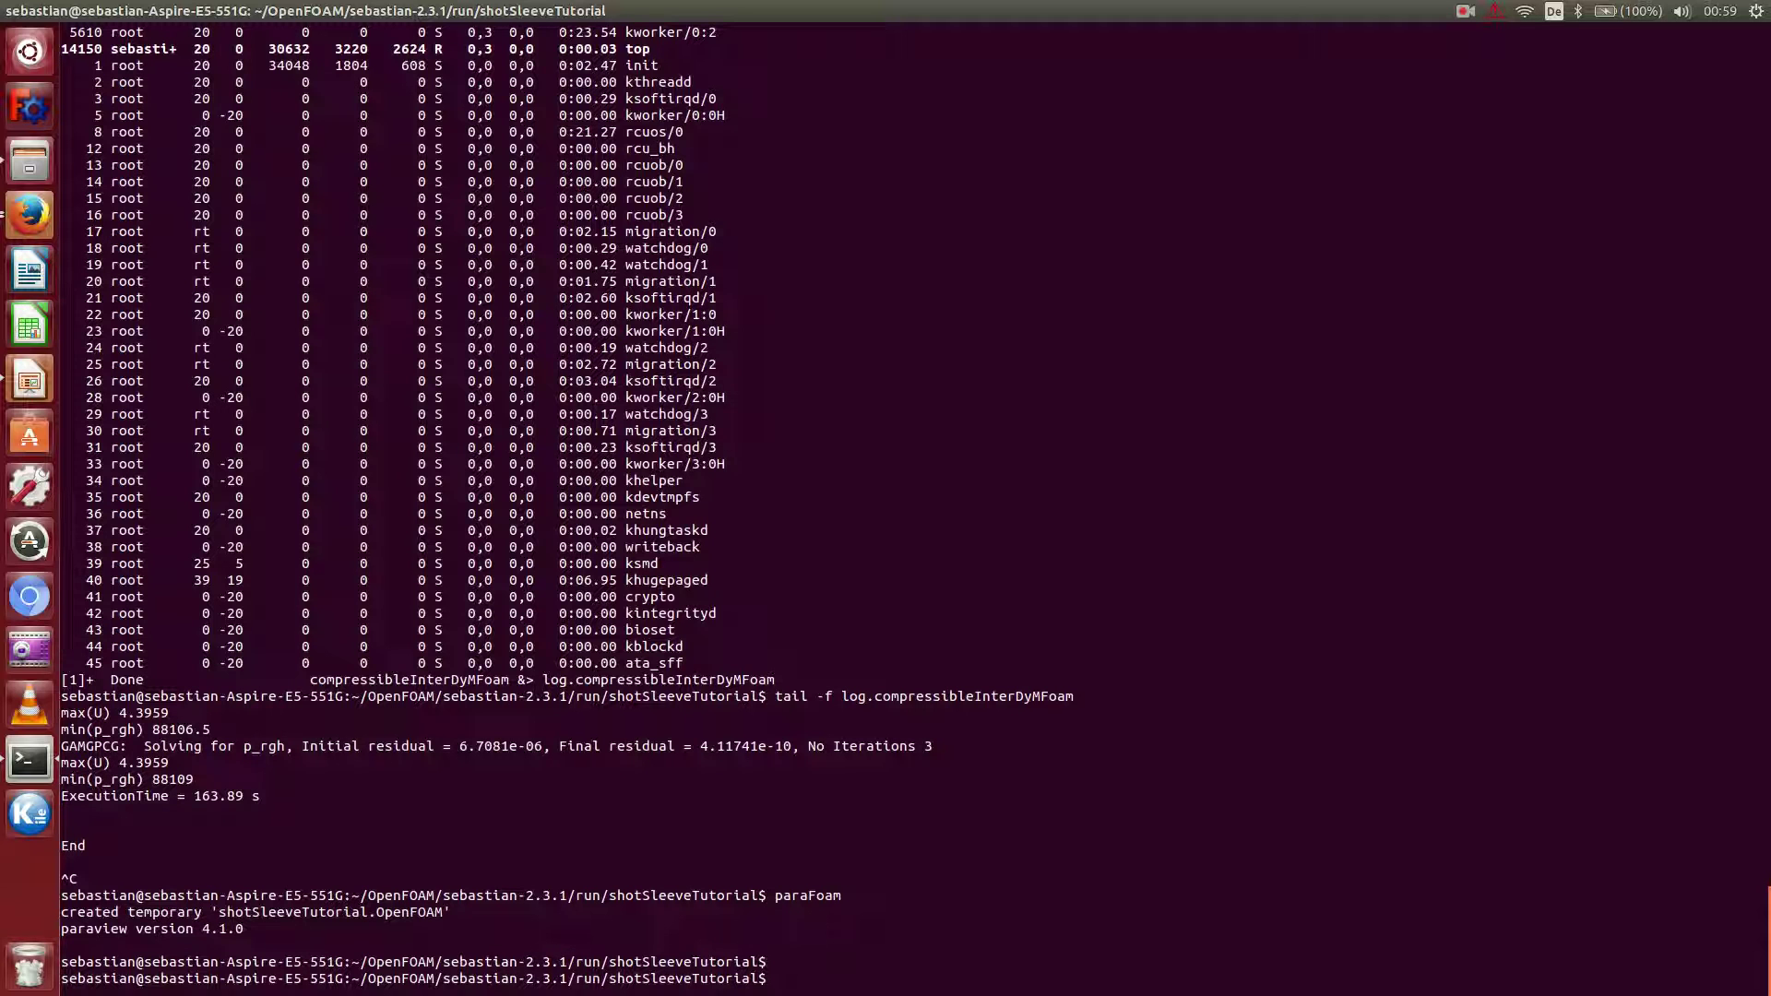
pyautogui.write('gedit i')
pyautogui.press('Tab')
# Open the images/createVideo script in gedit.
pyautogui.write('cre')
pyautogui.press('Tab')
pyautogui.press('Return')
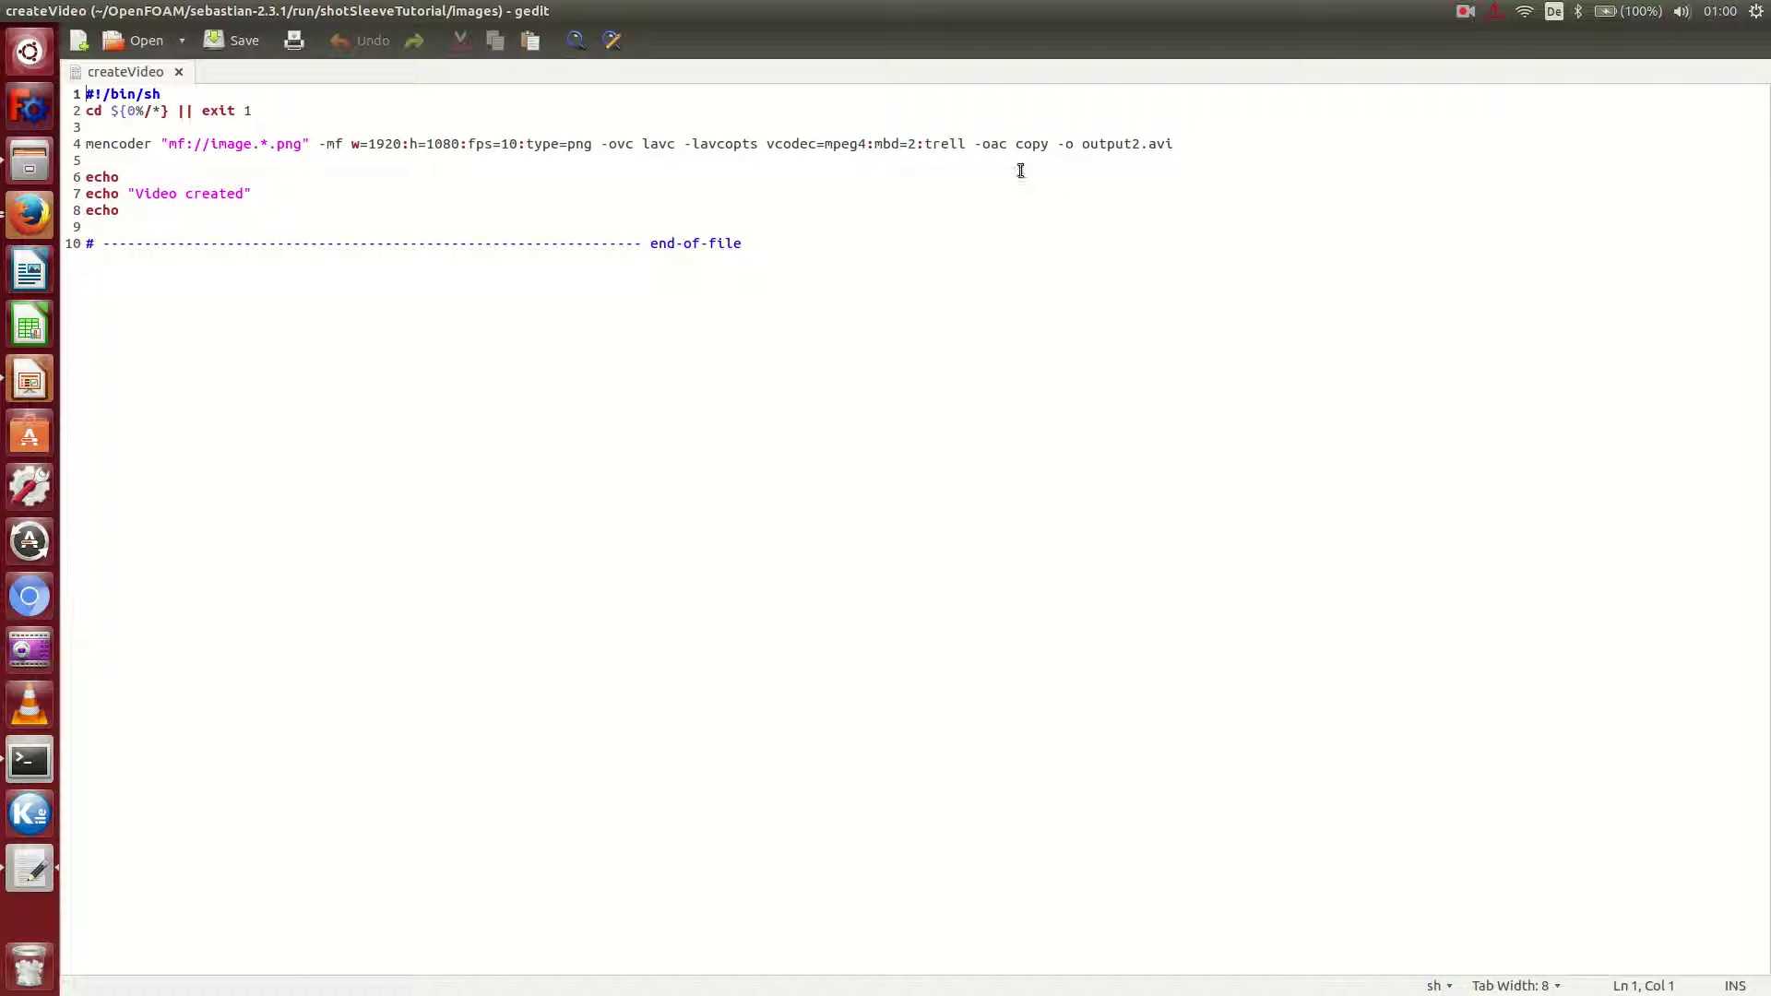
# Replace output2 with shotSleeveVideo as the mencoder output name, save, and close gedit.
pyautogui.click(1142, 146)
pyautogui.press('BackSpace')
pyautogui.press('BackSpace')
pyautogui.press('BackSpace')
pyautogui.press('BackSpace')
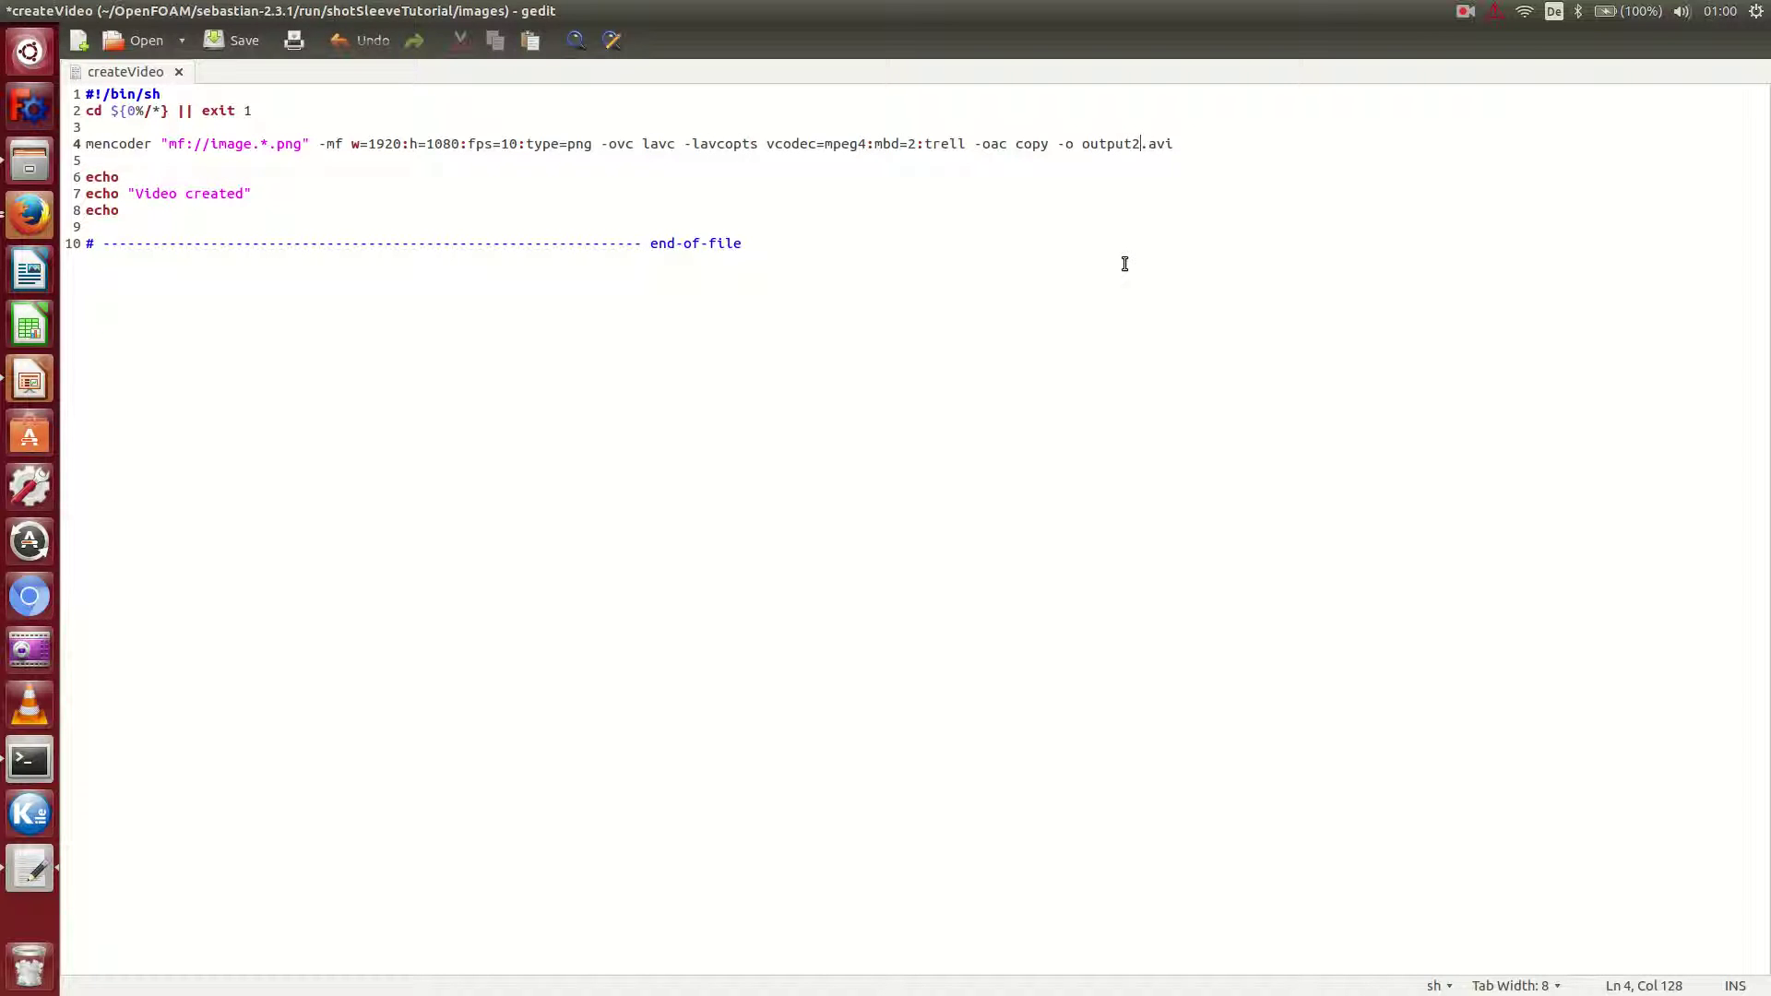
pyautogui.press('BackSpace')
pyautogui.press('BackSpace')
pyautogui.press('BackSpace')
pyautogui.write('shotSle')
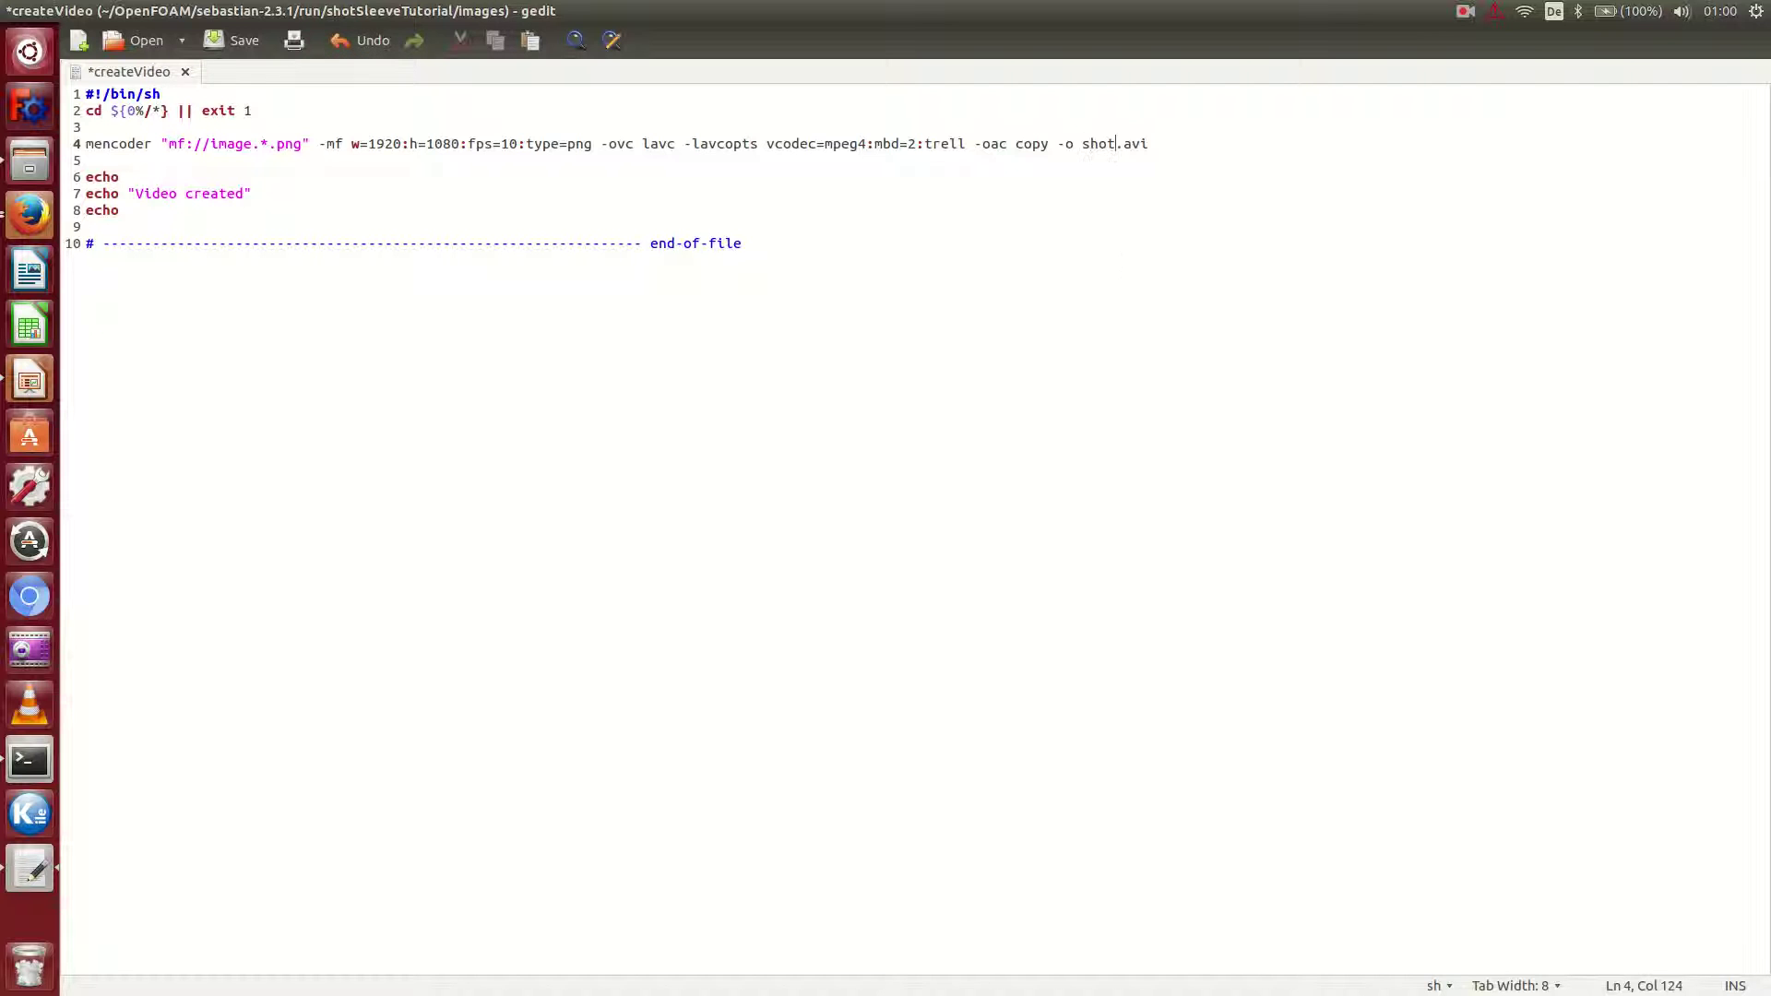
pyautogui.write('eveVideo')
pyautogui.hotkey('ctrl', 's')
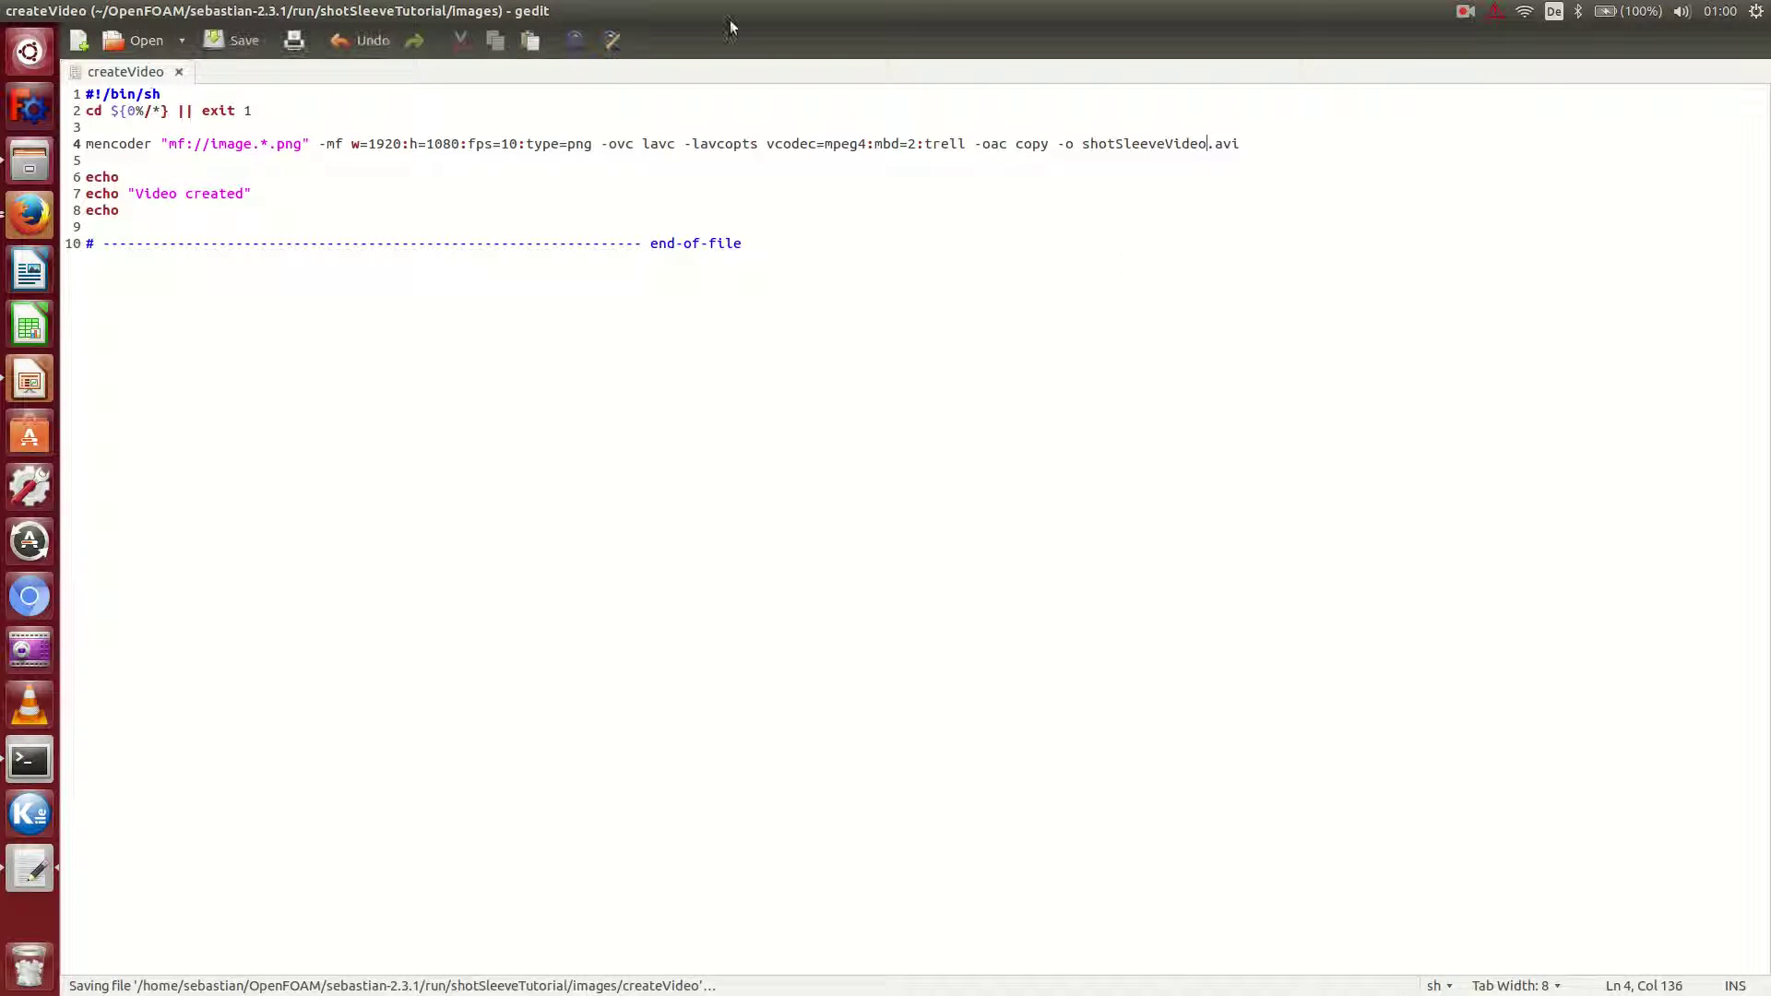
pyautogui.click(12, 11)
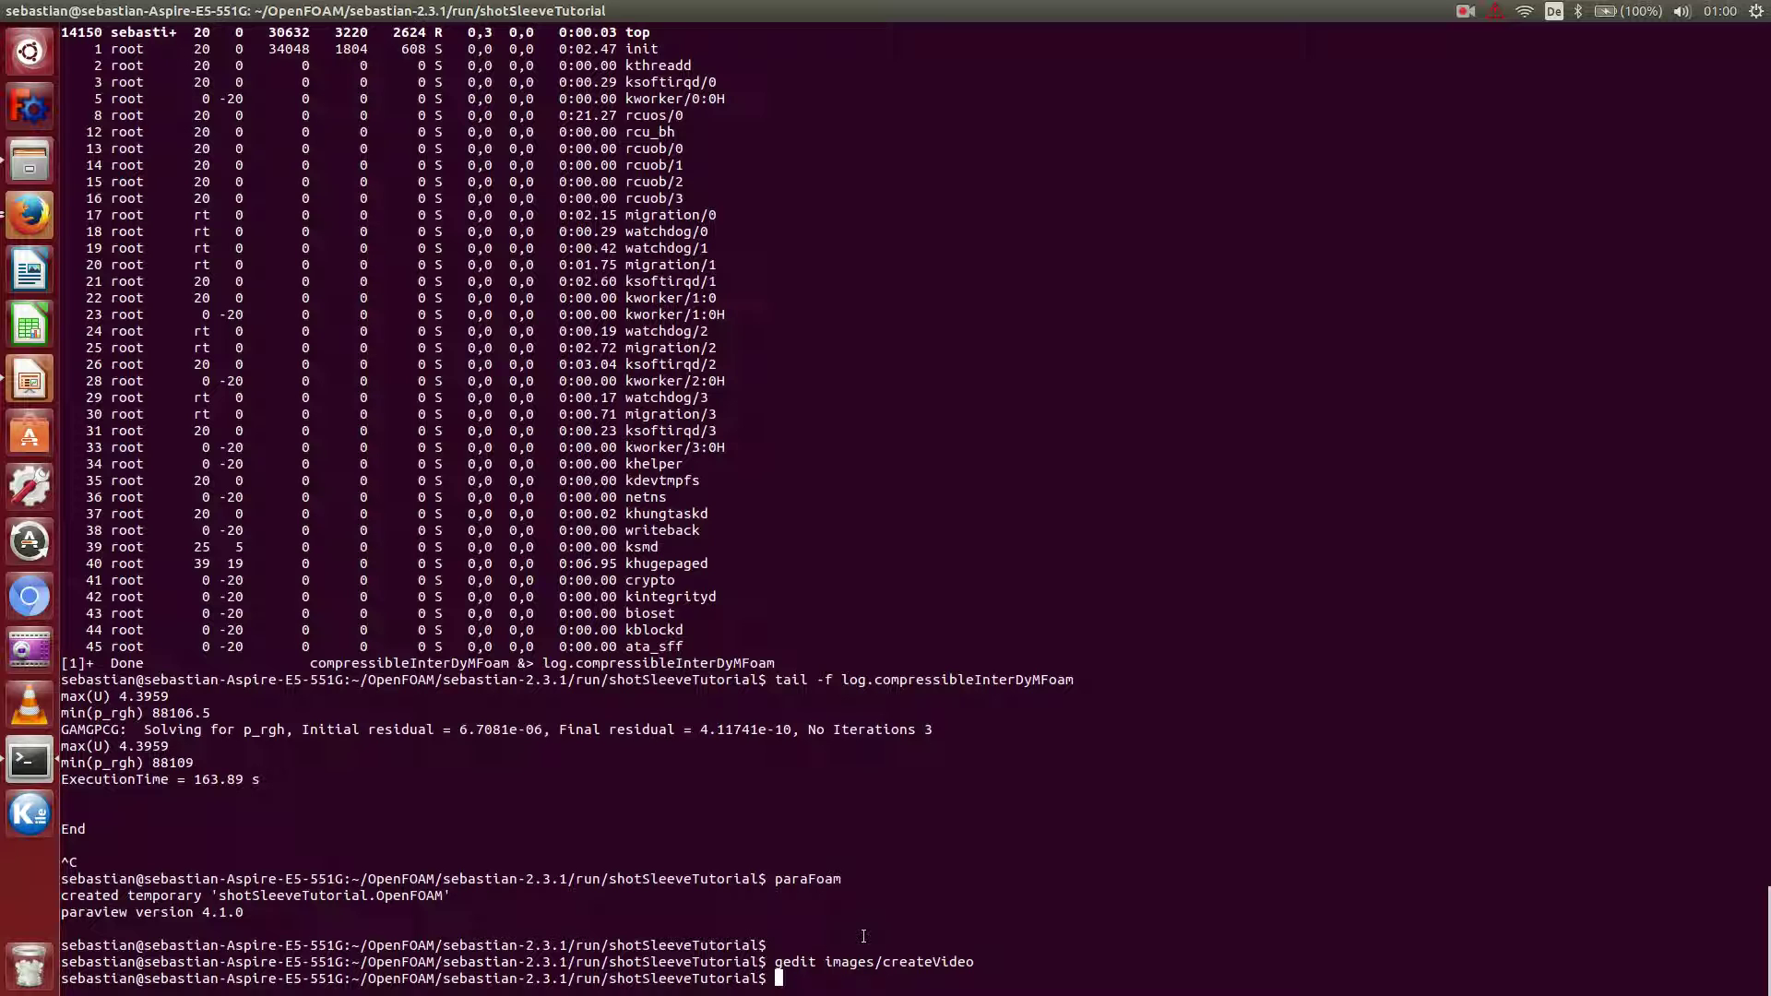
# Run images/createVideo so mencoder encodes the 26 PNG frames into shotSleeveVideo.avi.
pyautogui.write('im')
pyautogui.press('Tab')
pyautogui.press('Tab')
pyautogui.write('ages/')
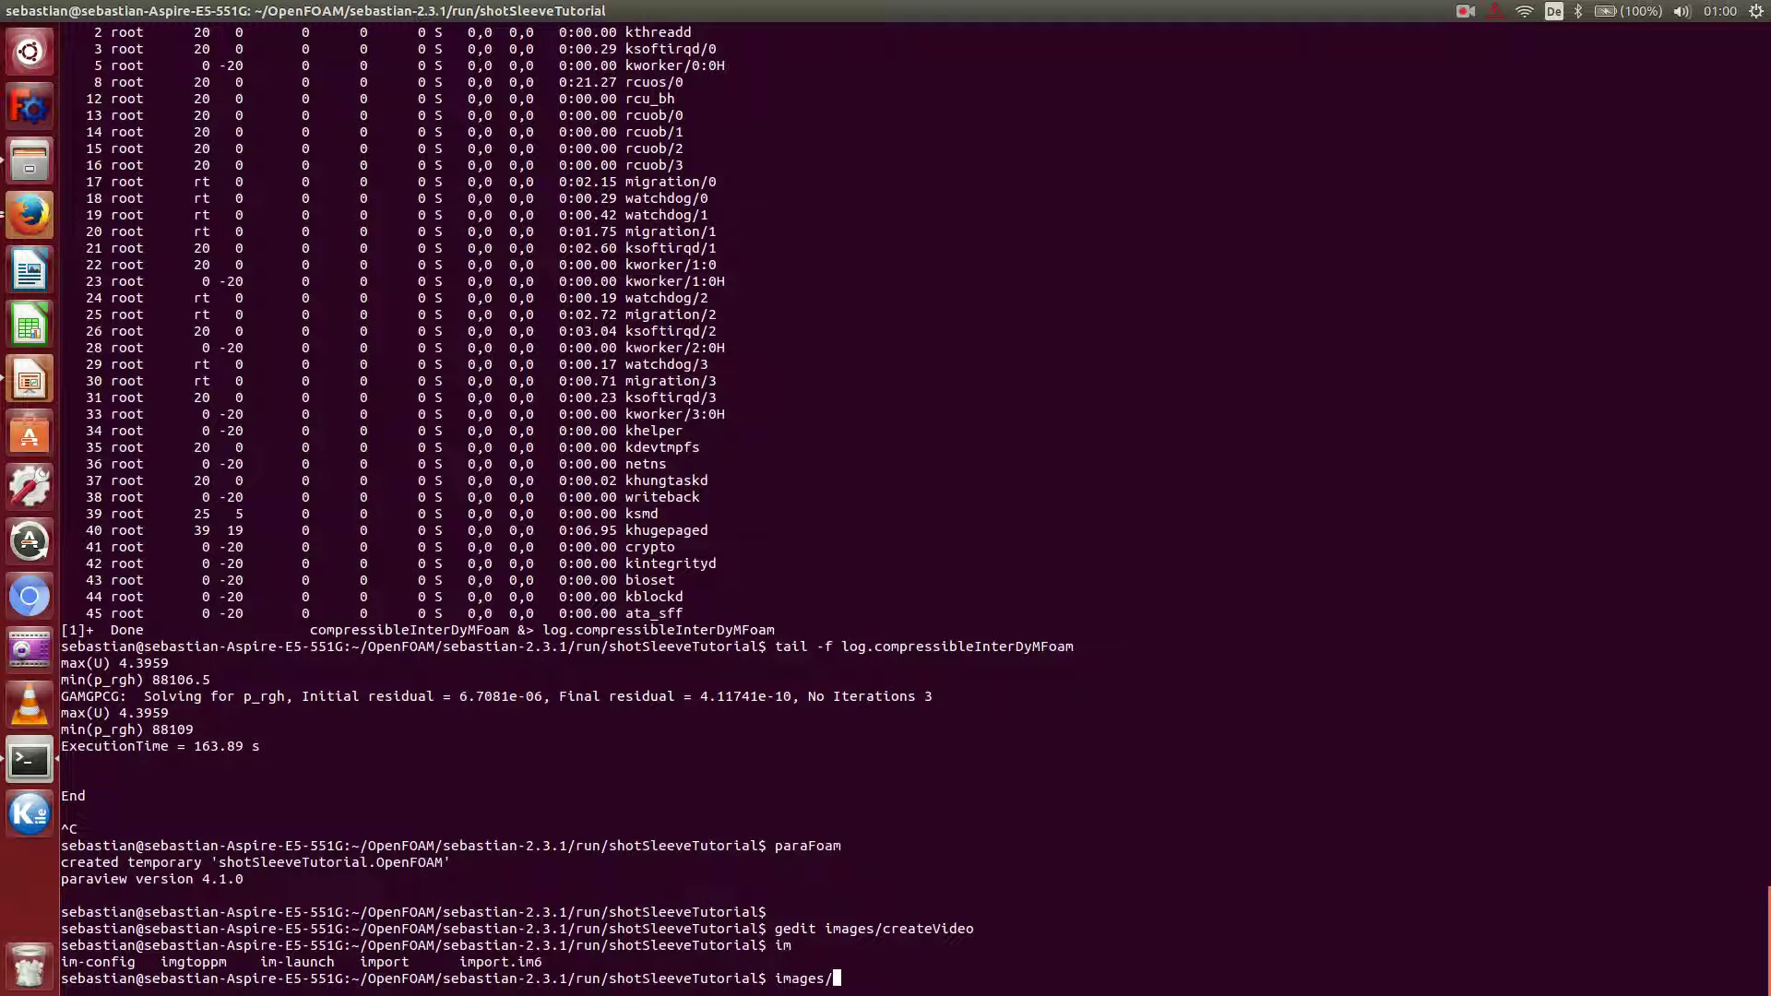
pyautogui.write('creq')
pyautogui.press('Tab')
pyautogui.press('Return')
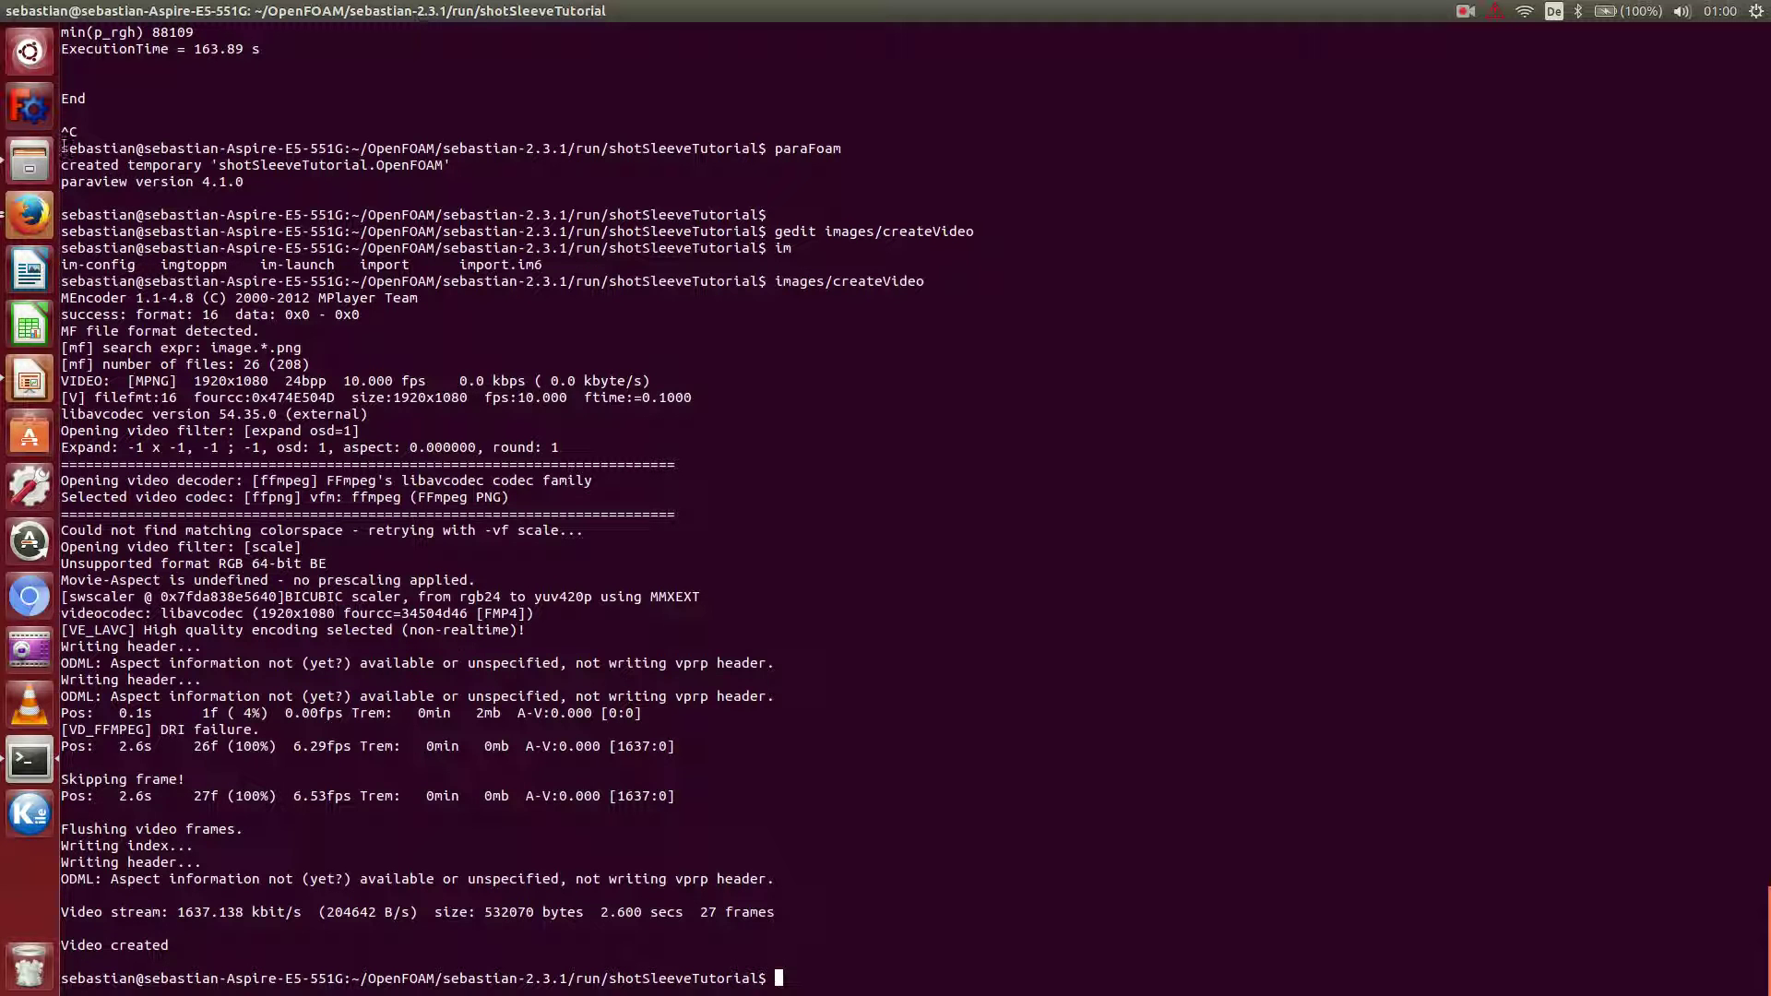
# Maximize the images folder in Files and select the new 536,8 kB shotSleeveVideo.avi.
pyautogui.click(30, 161)
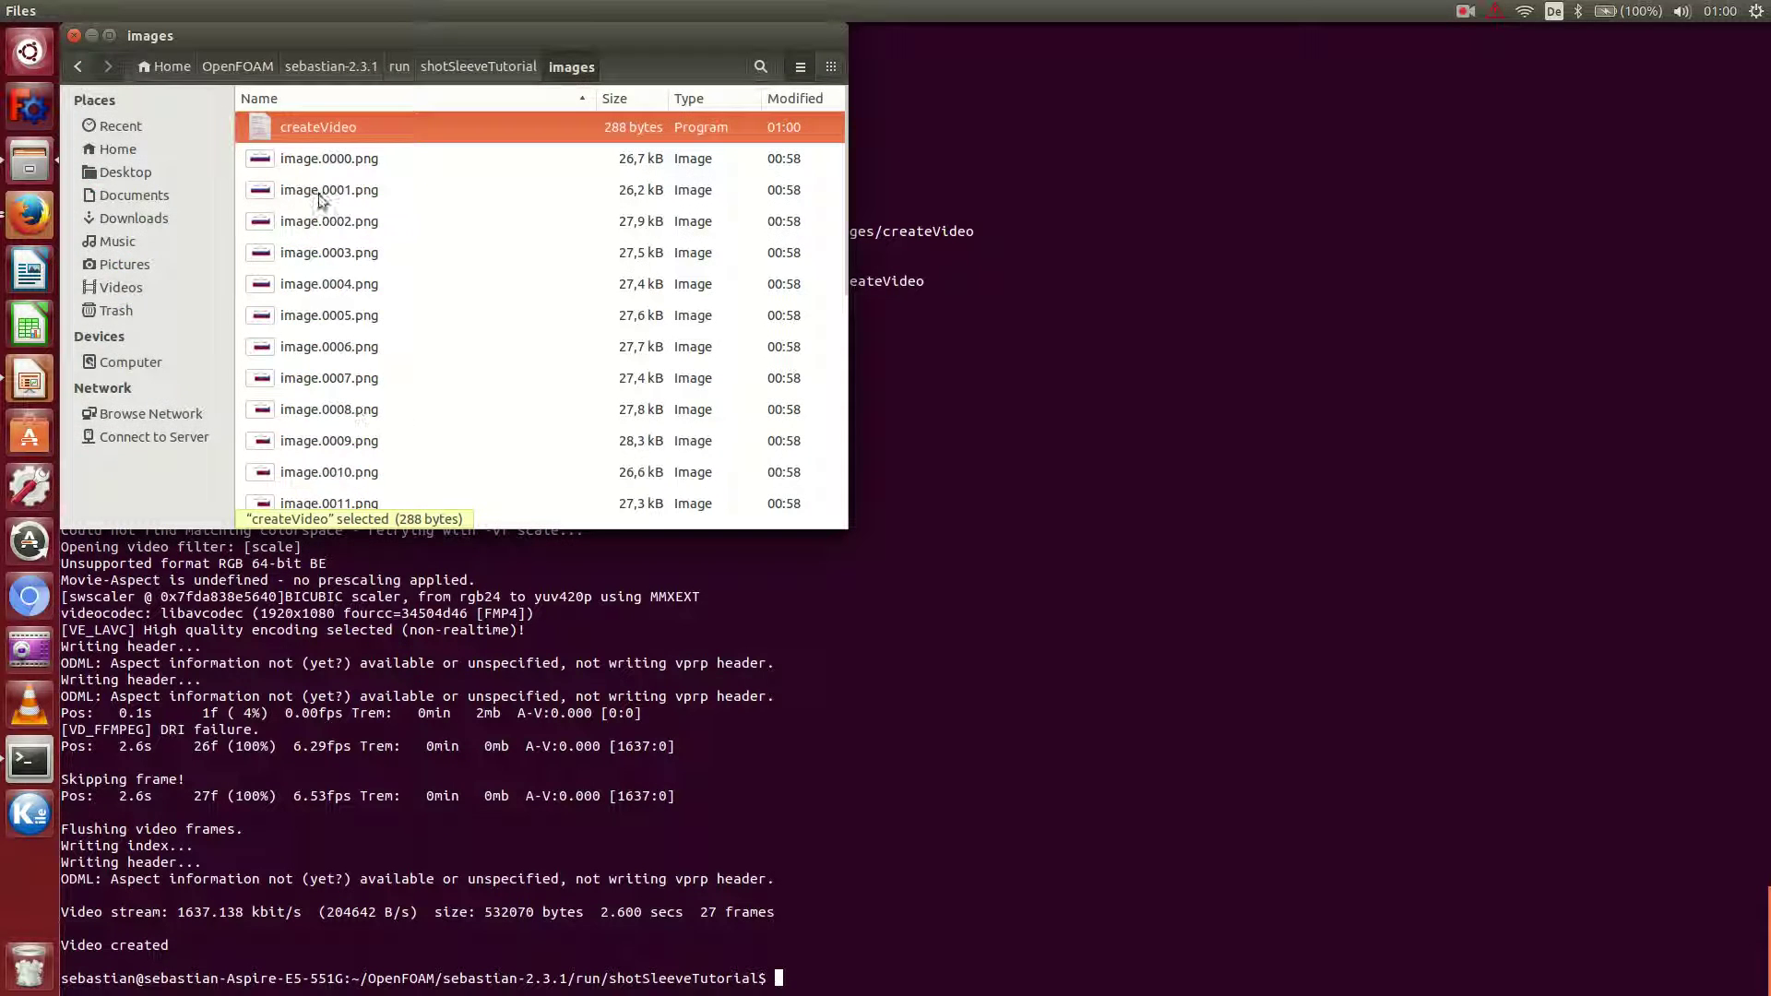
pyautogui.scroll(-5, 324, 407)
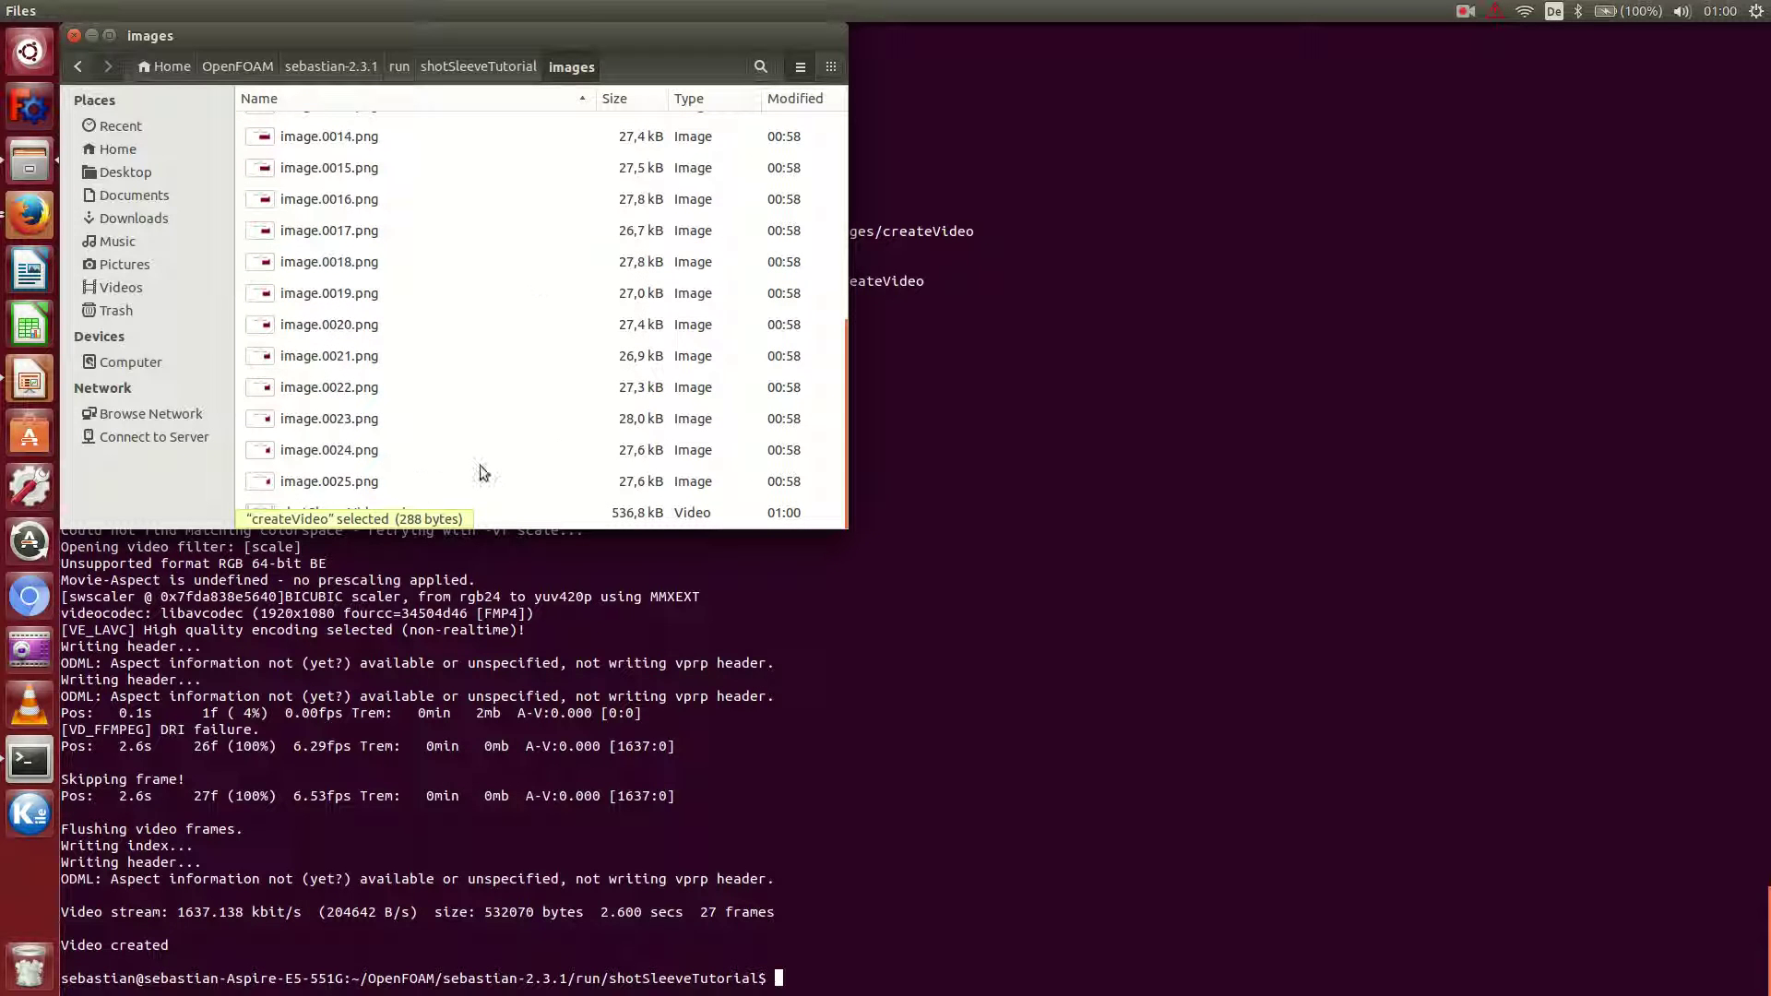
pyautogui.click(535, 365)
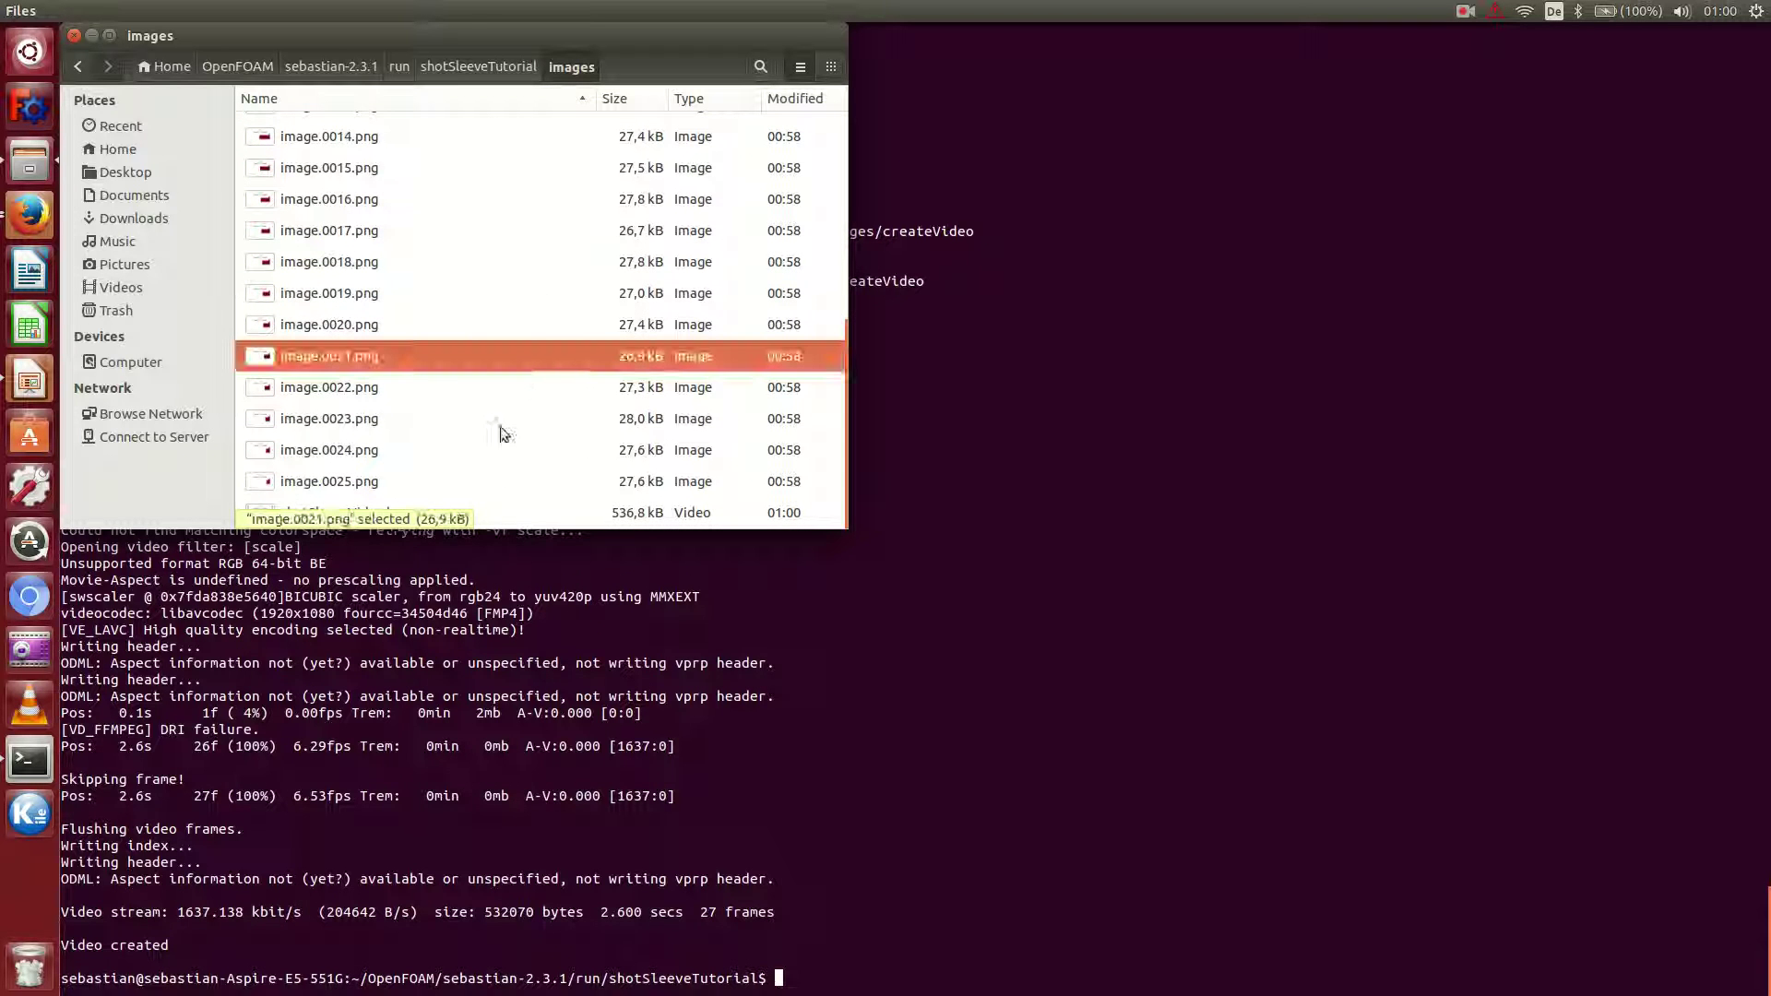
pyautogui.doubleClick(601, 31)
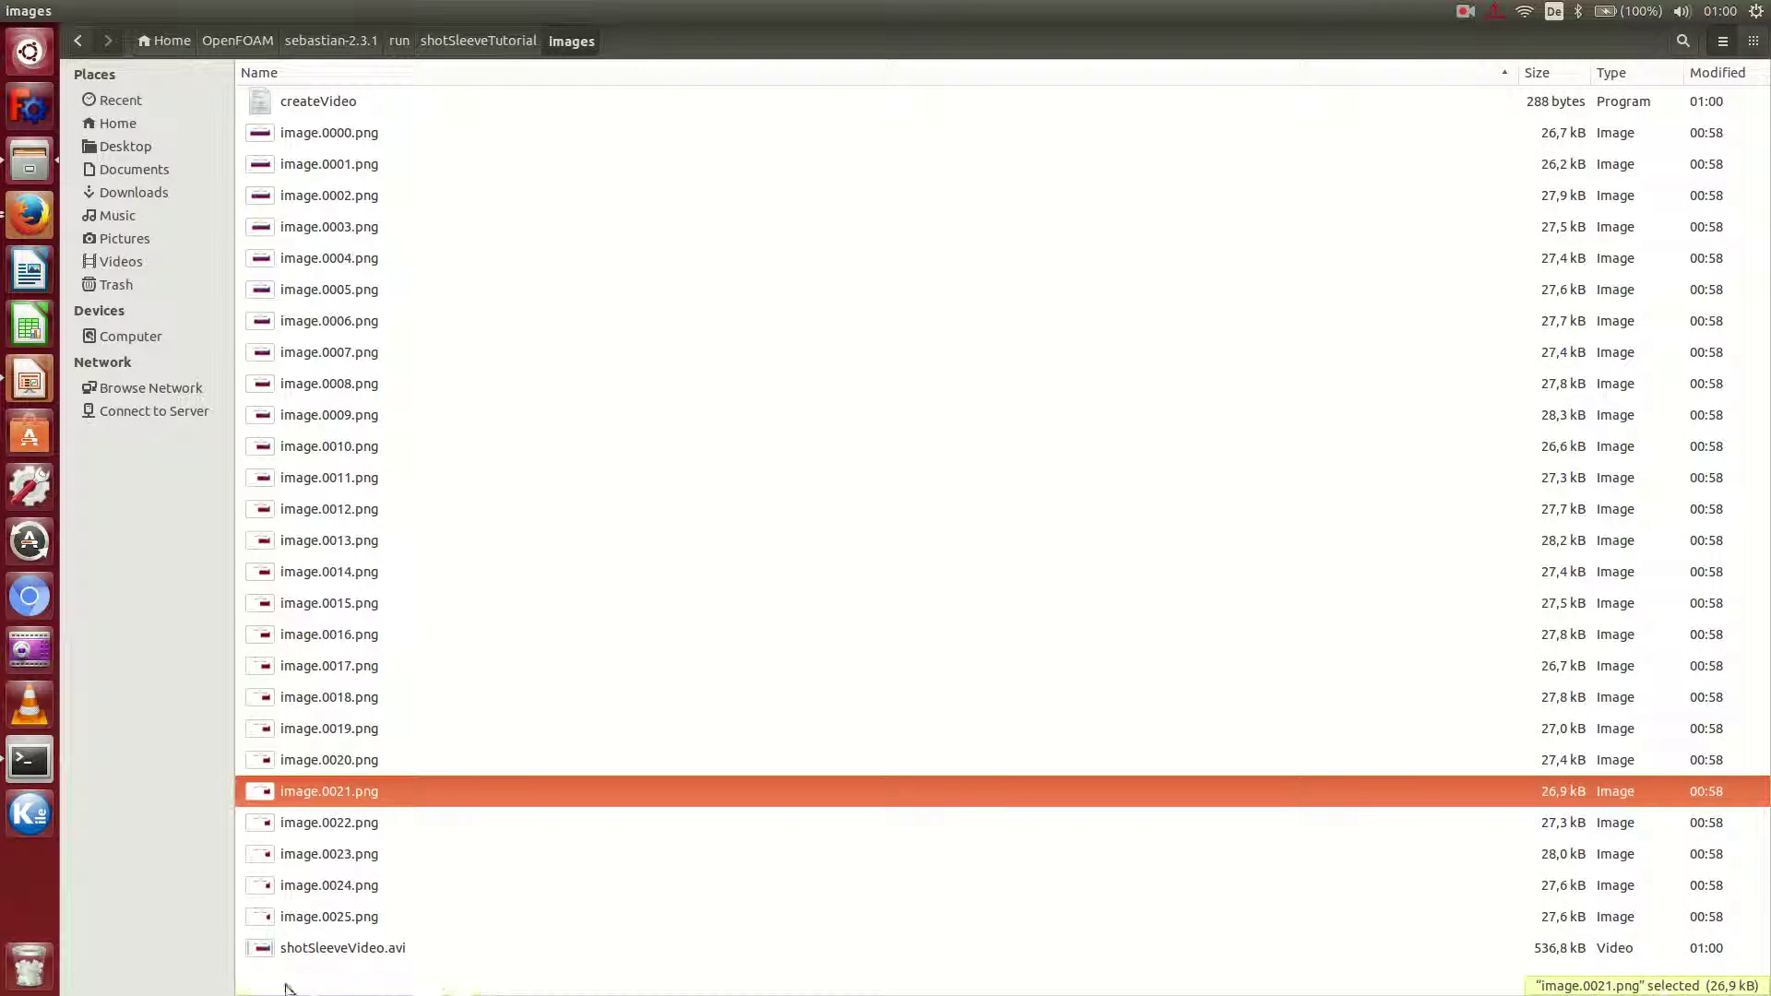
pyautogui.click(340, 949)
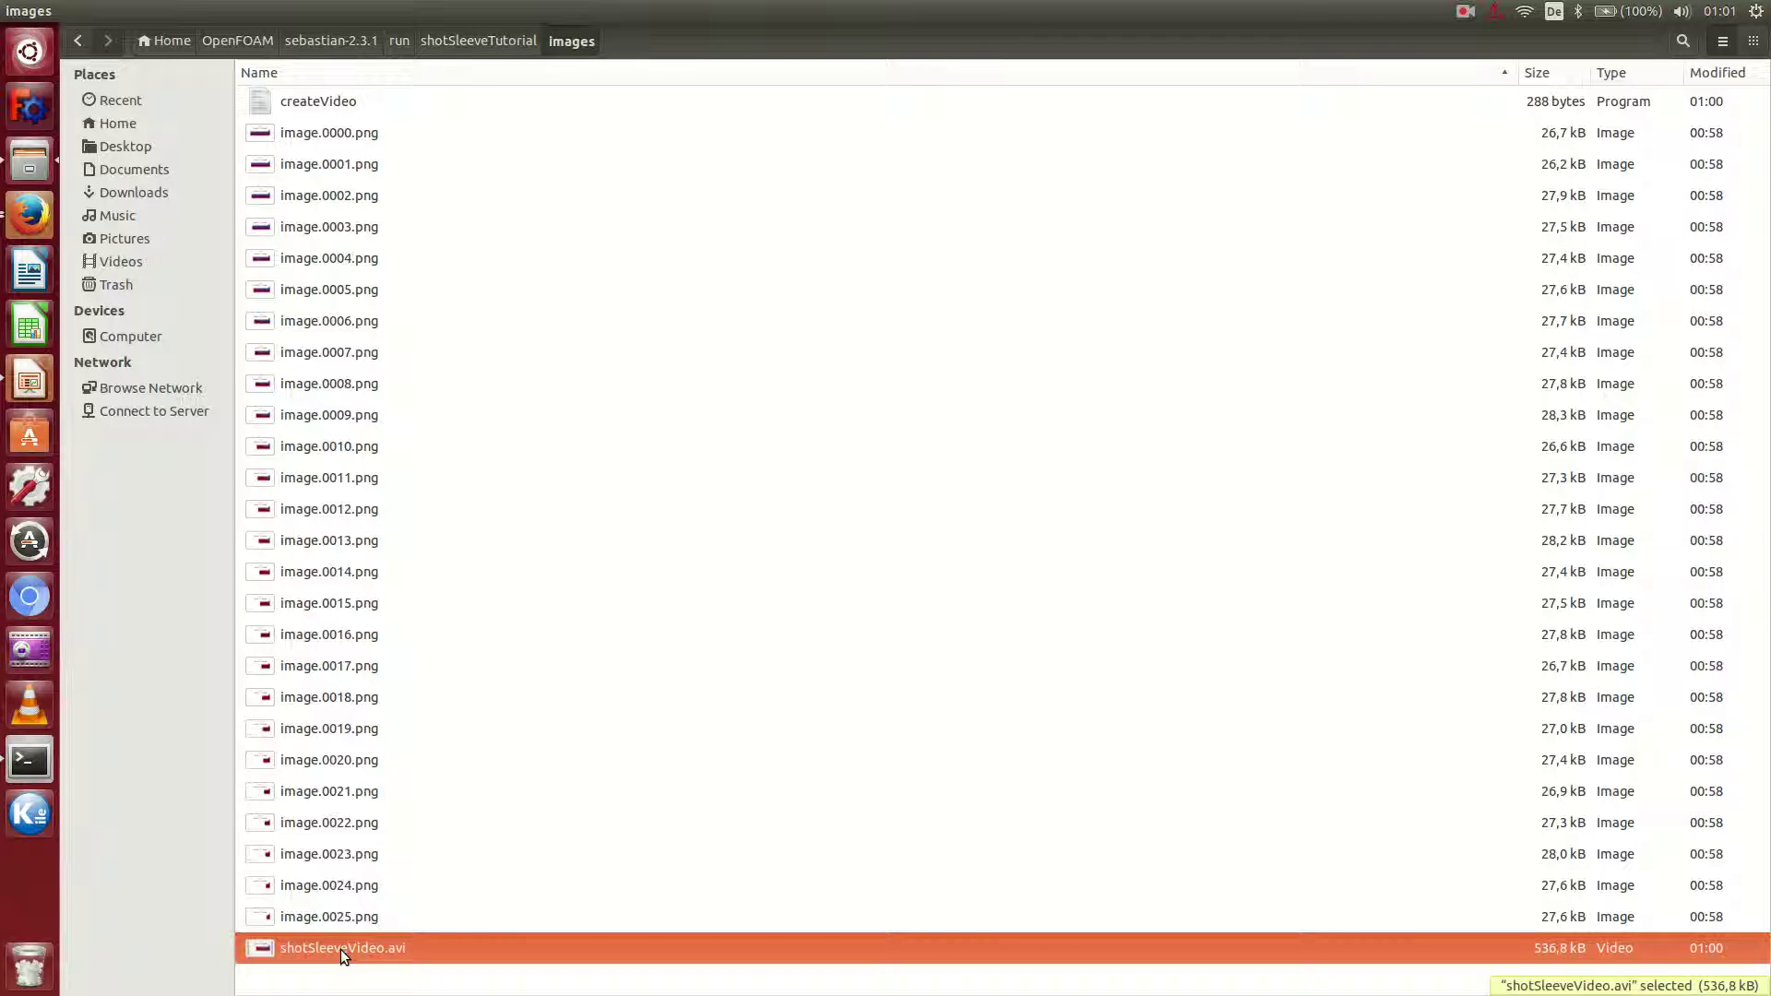
pyautogui.doubleClick(341, 949)
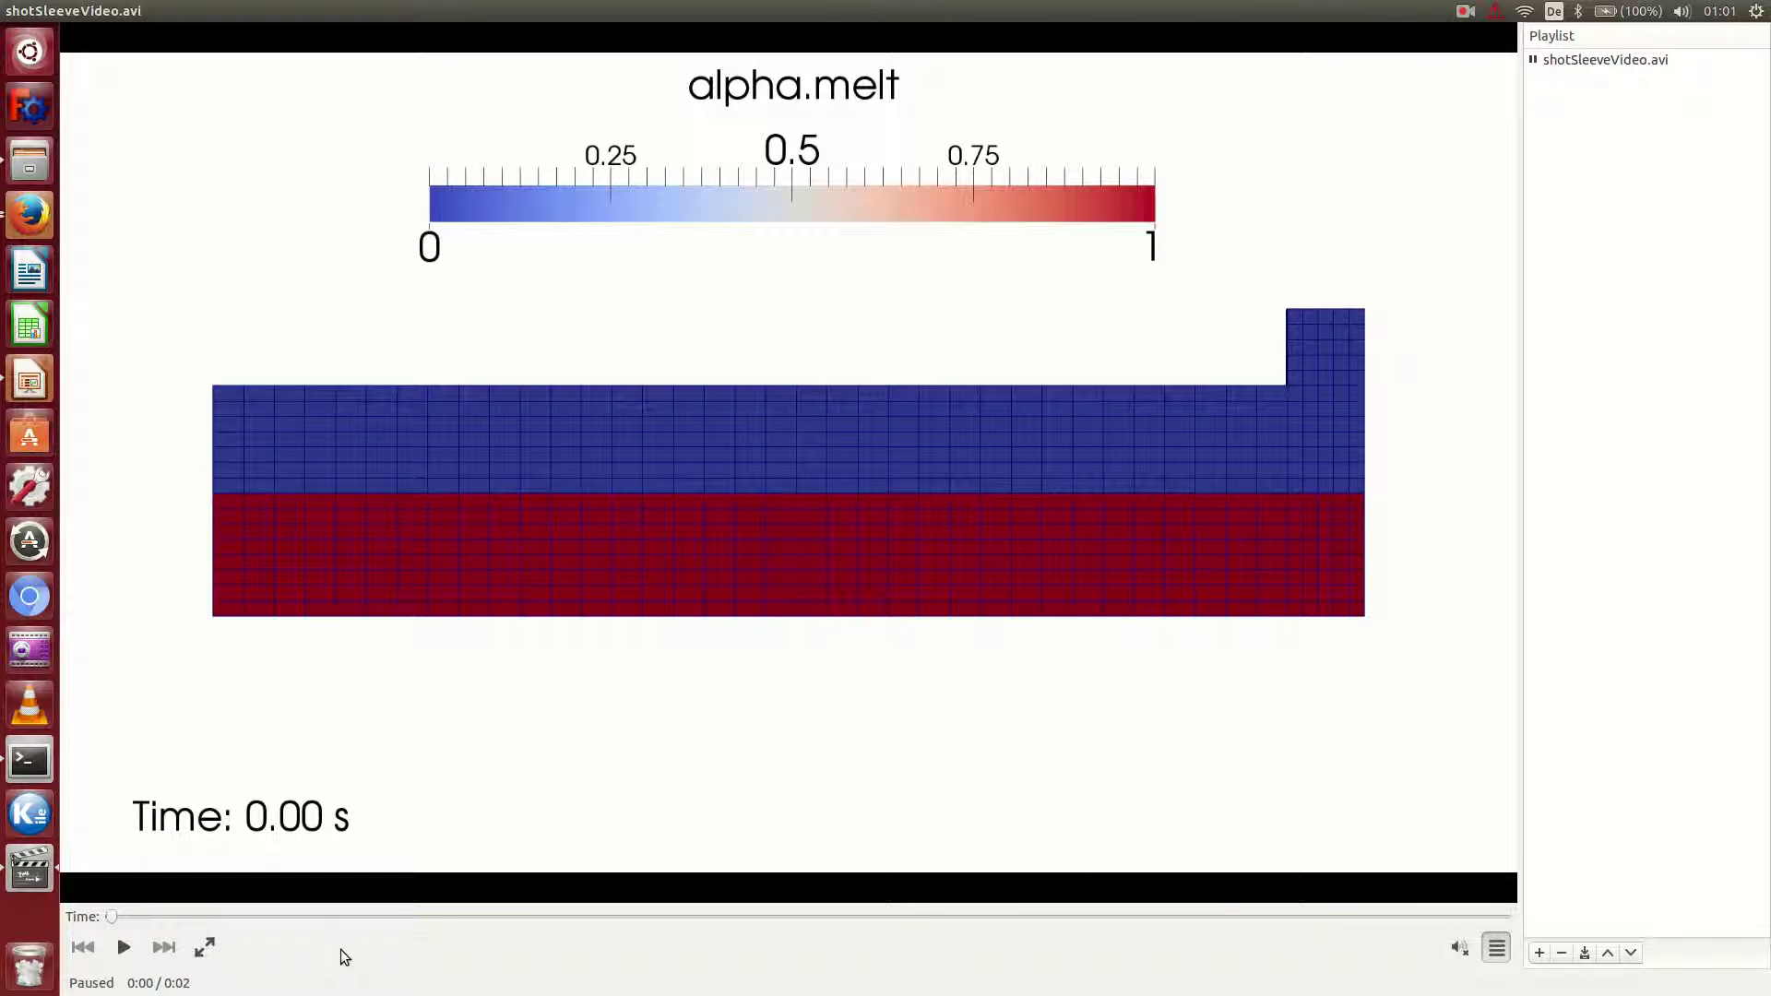
pyautogui.click(124, 950)
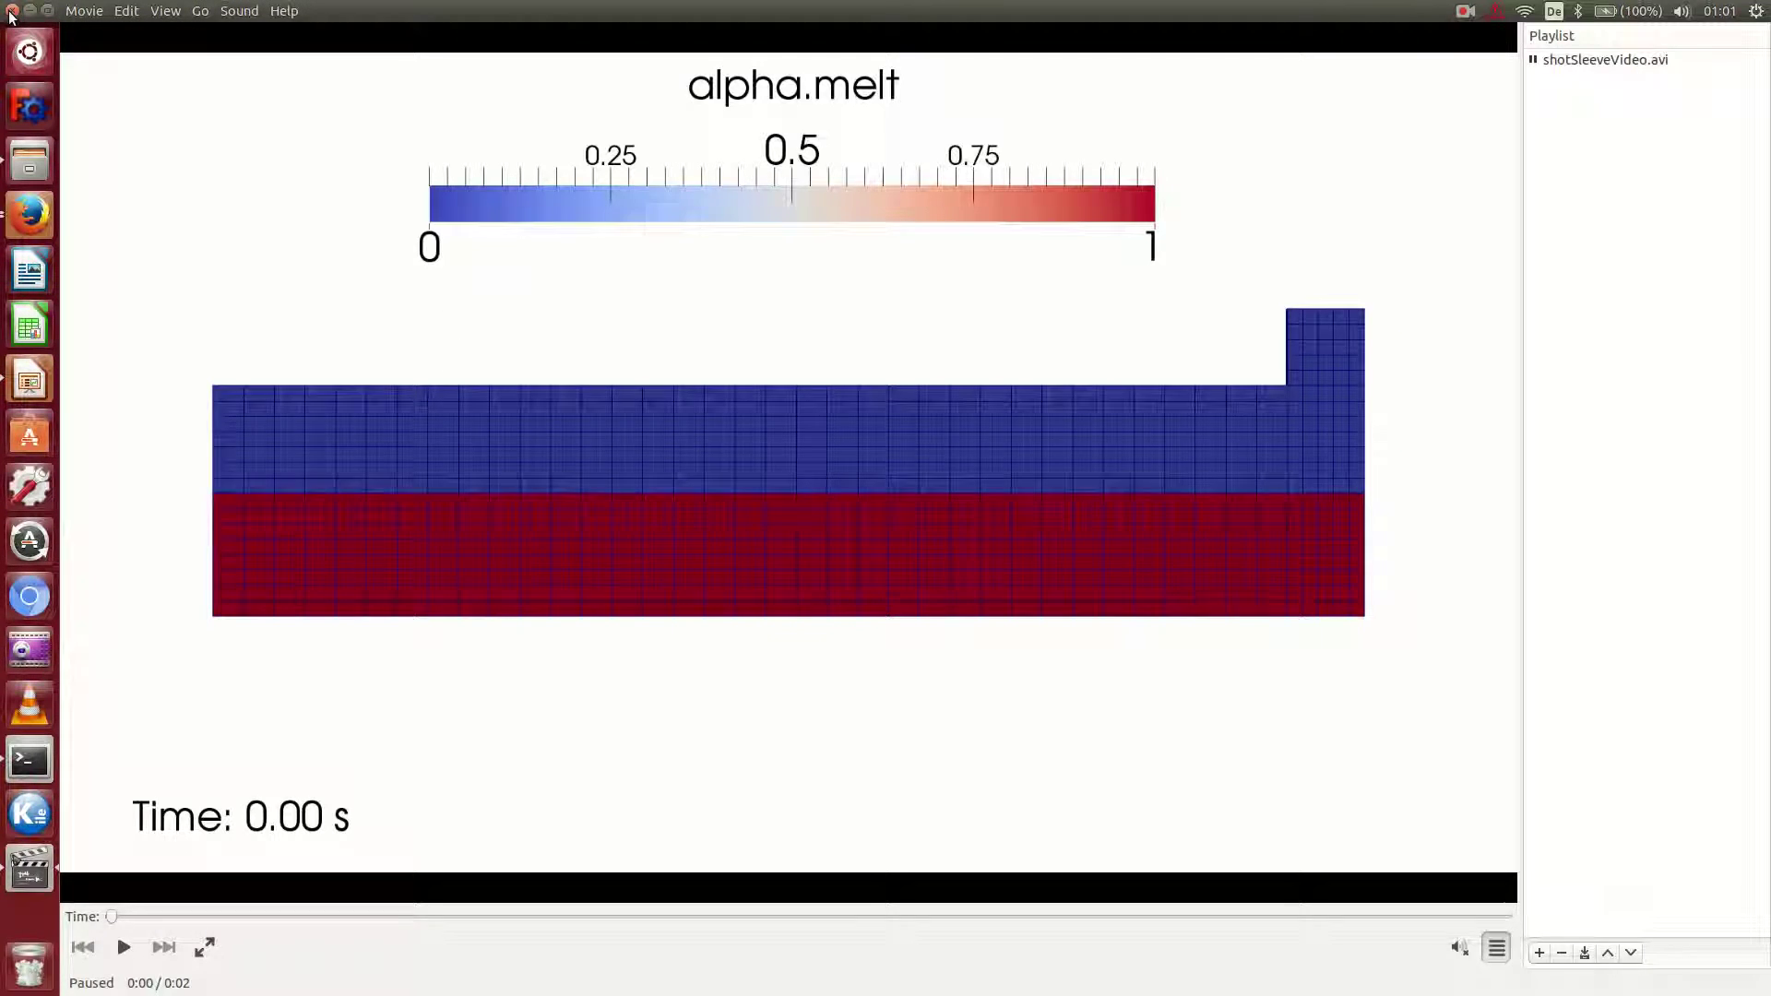
pyautogui.click(13, 11)
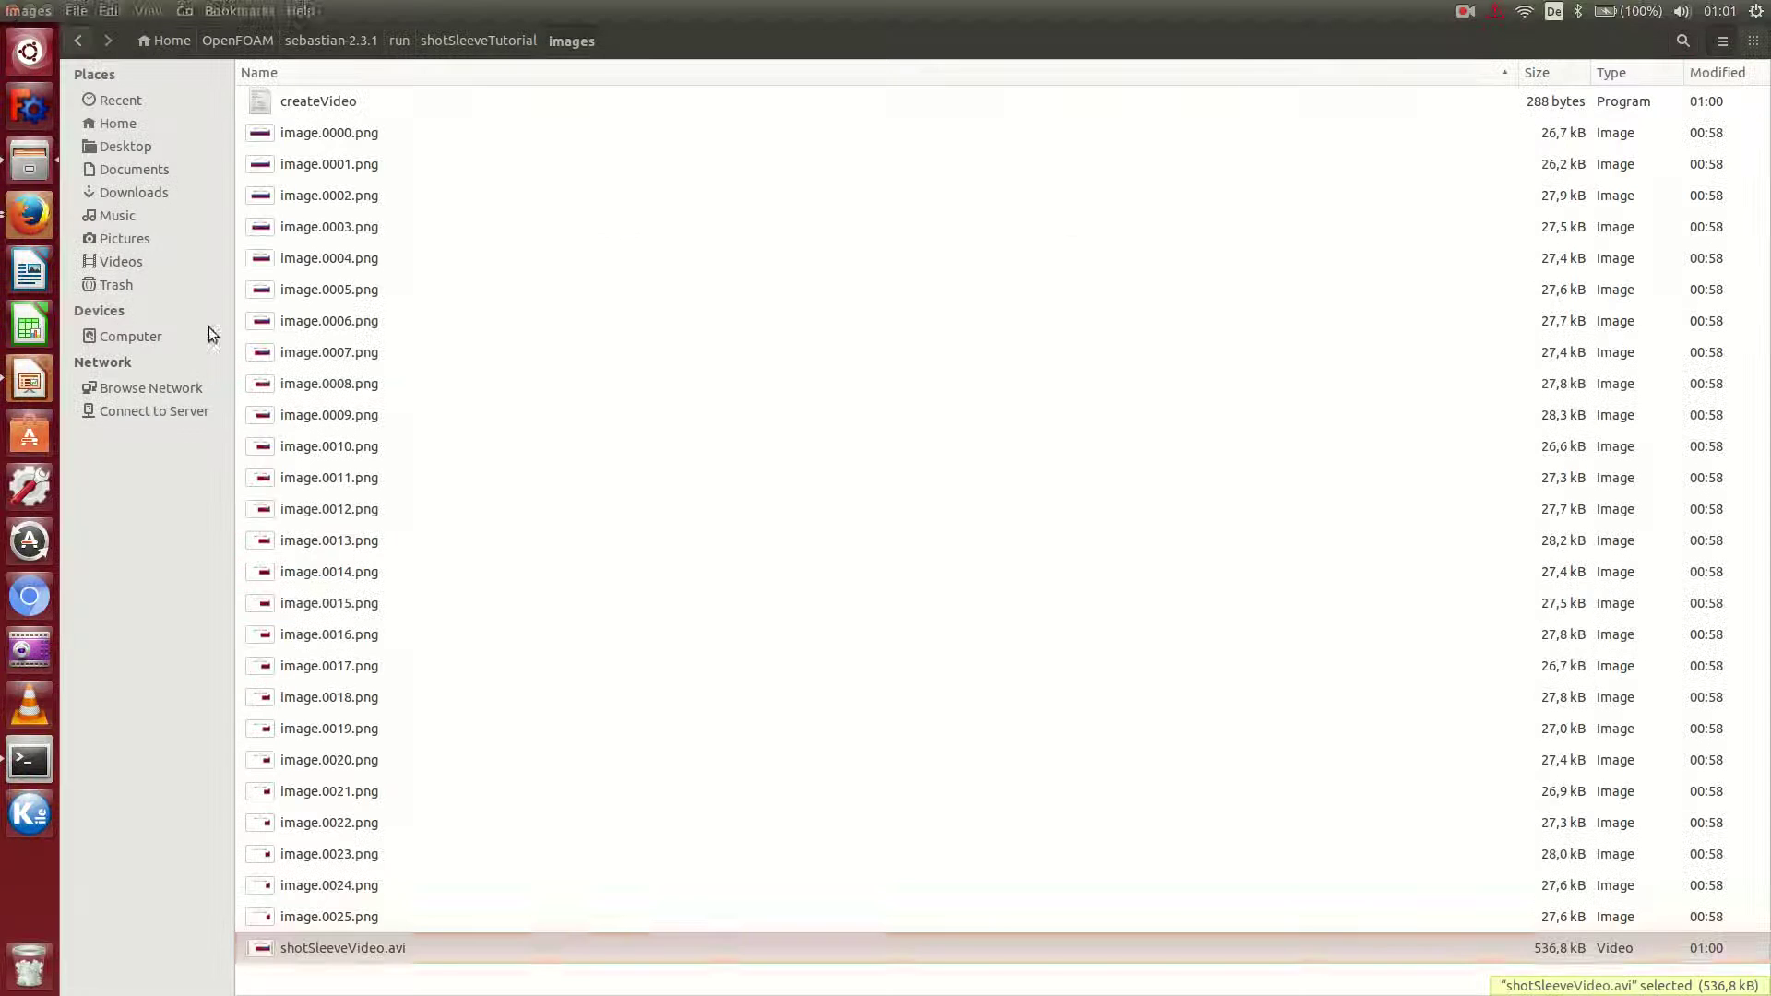
# Bring the Firefox window forward and open a new tab.
pyautogui.rightClick(41, 227)
pyautogui.click(118, 296)
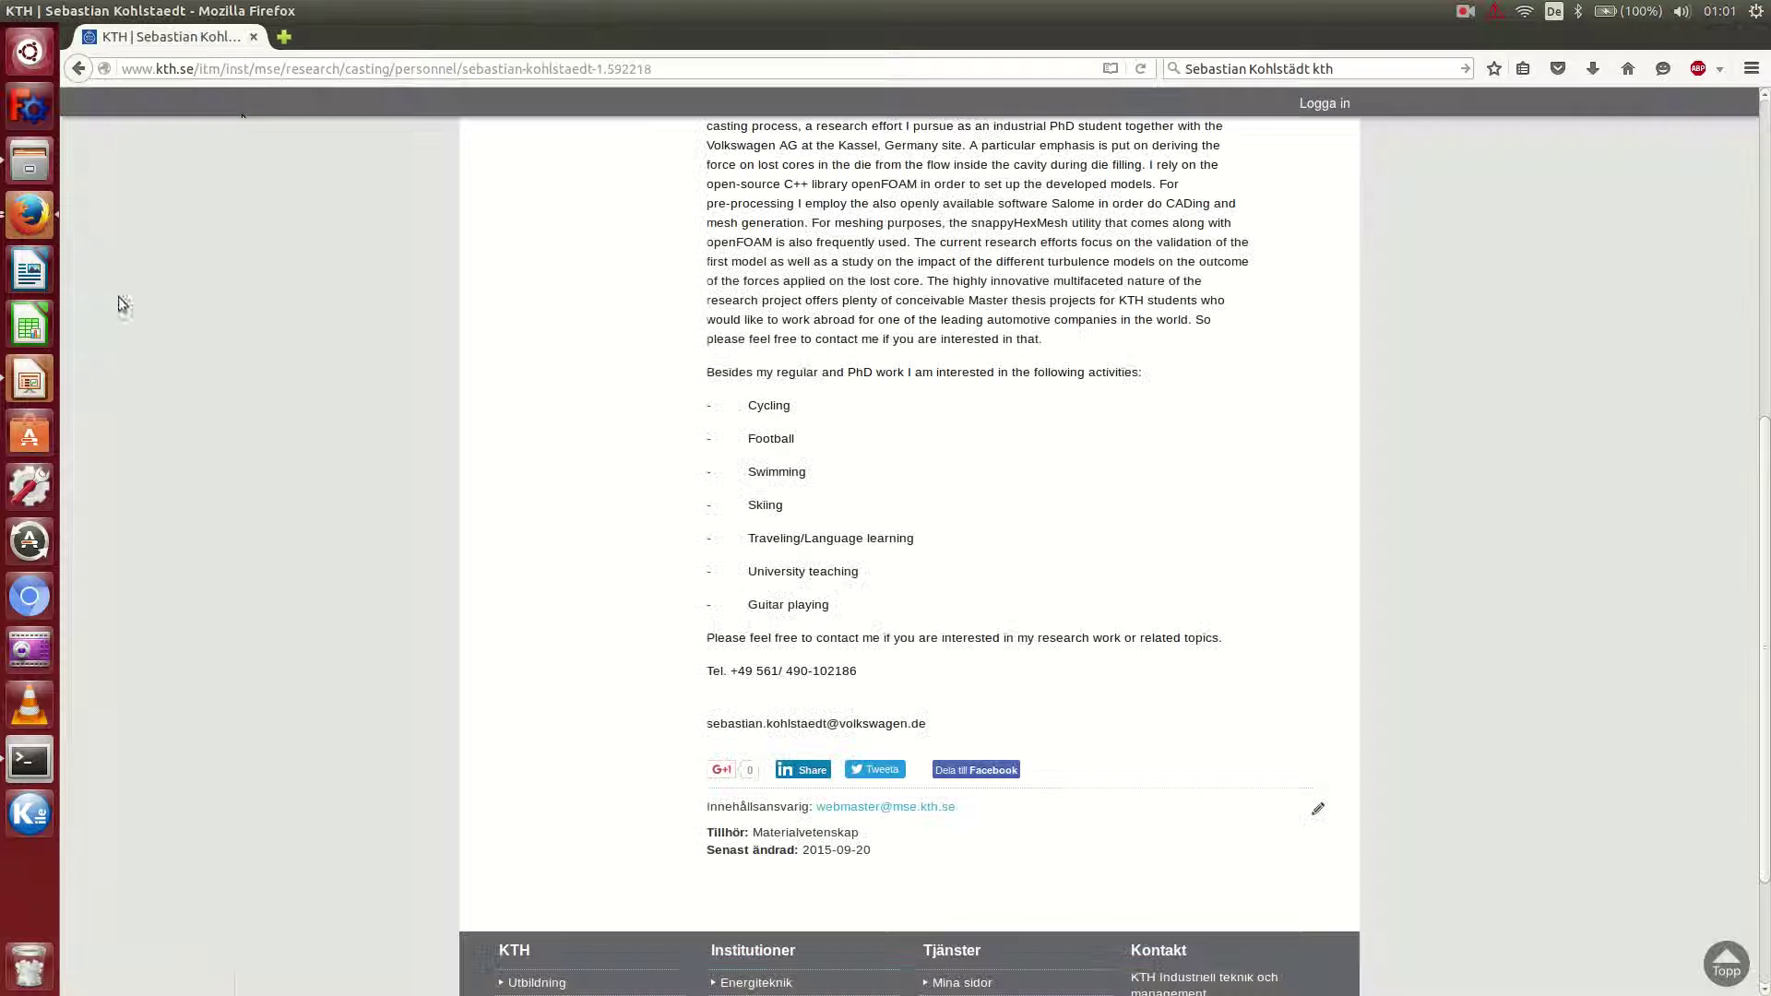
pyautogui.click(283, 42)
# Search Google for 'phd course in cfd with open source software'.
pyautogui.click(1346, 67)
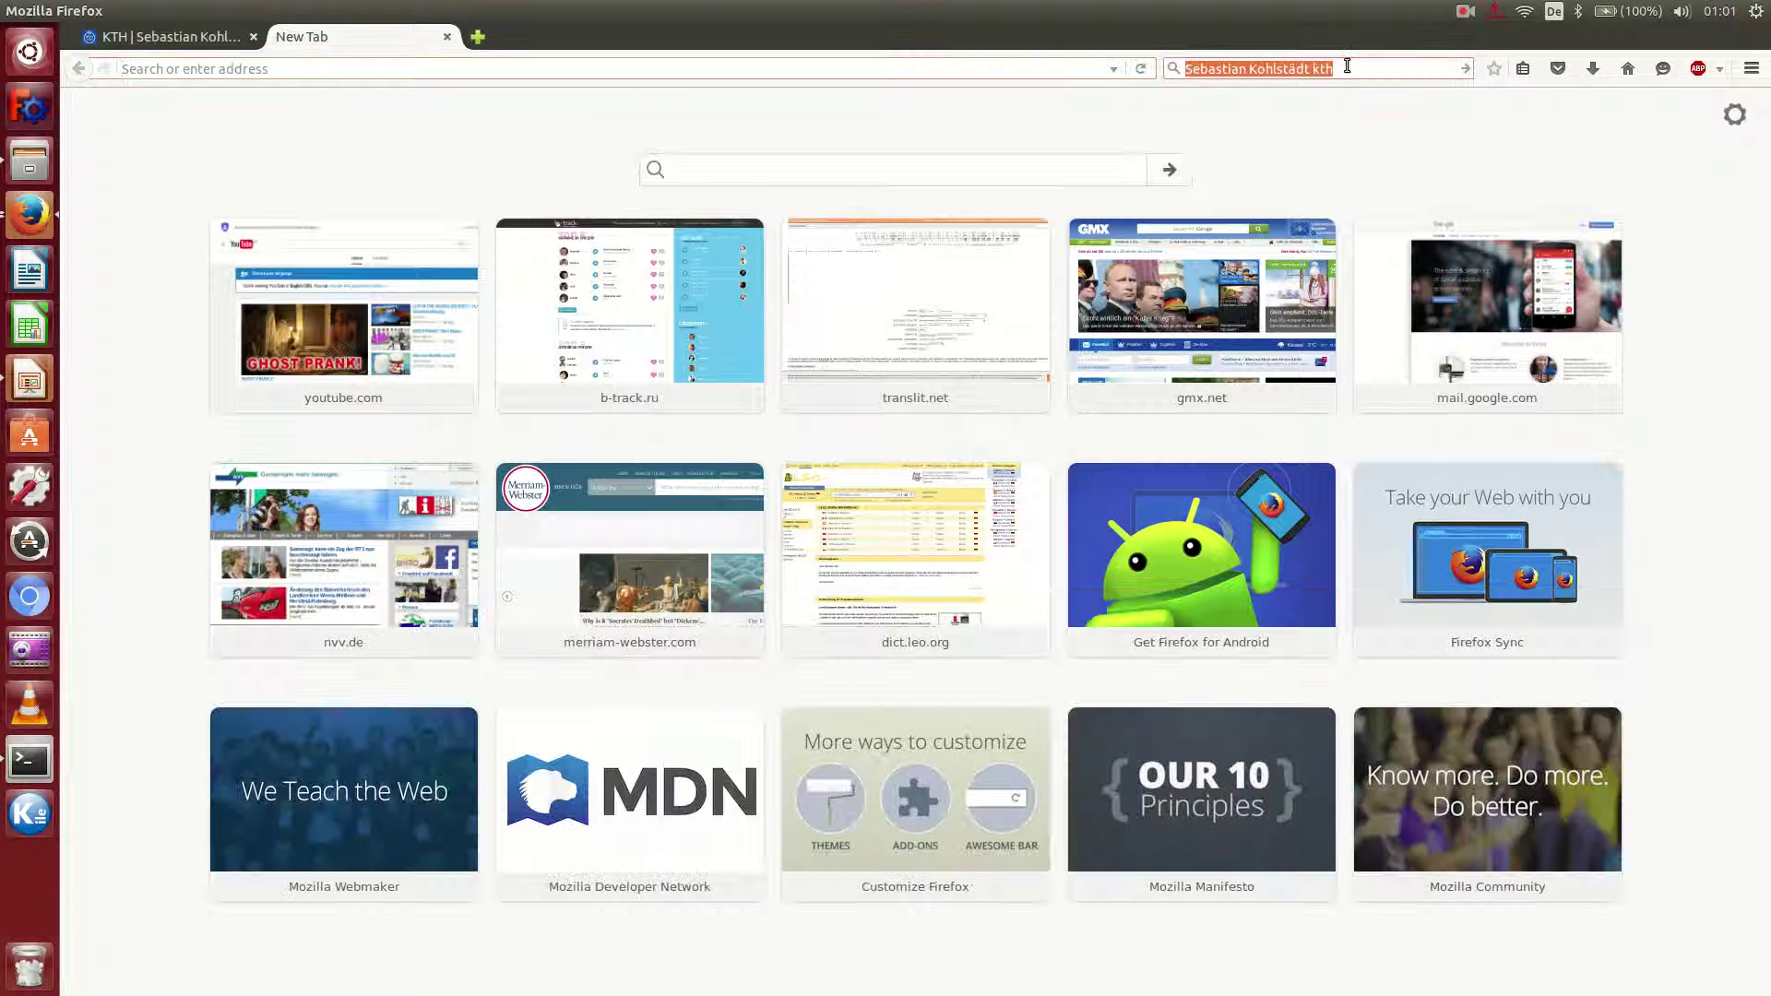
pyautogui.write('phd ')
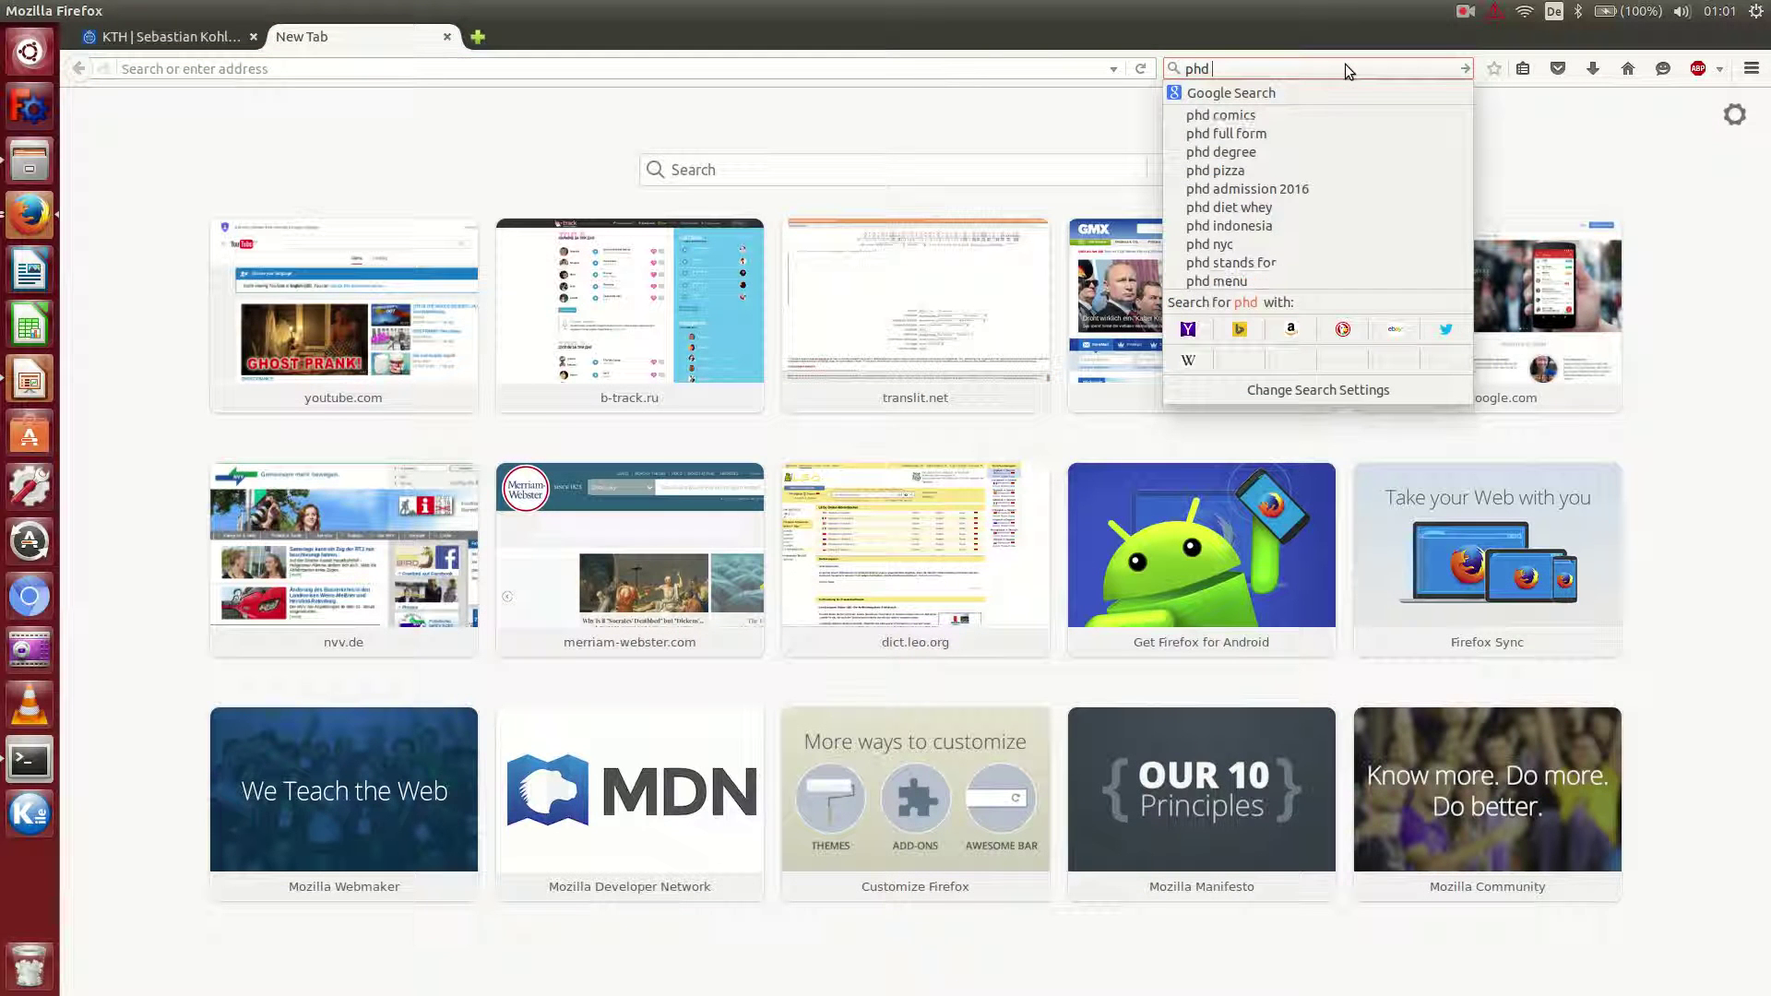
pyautogui.write('cour')
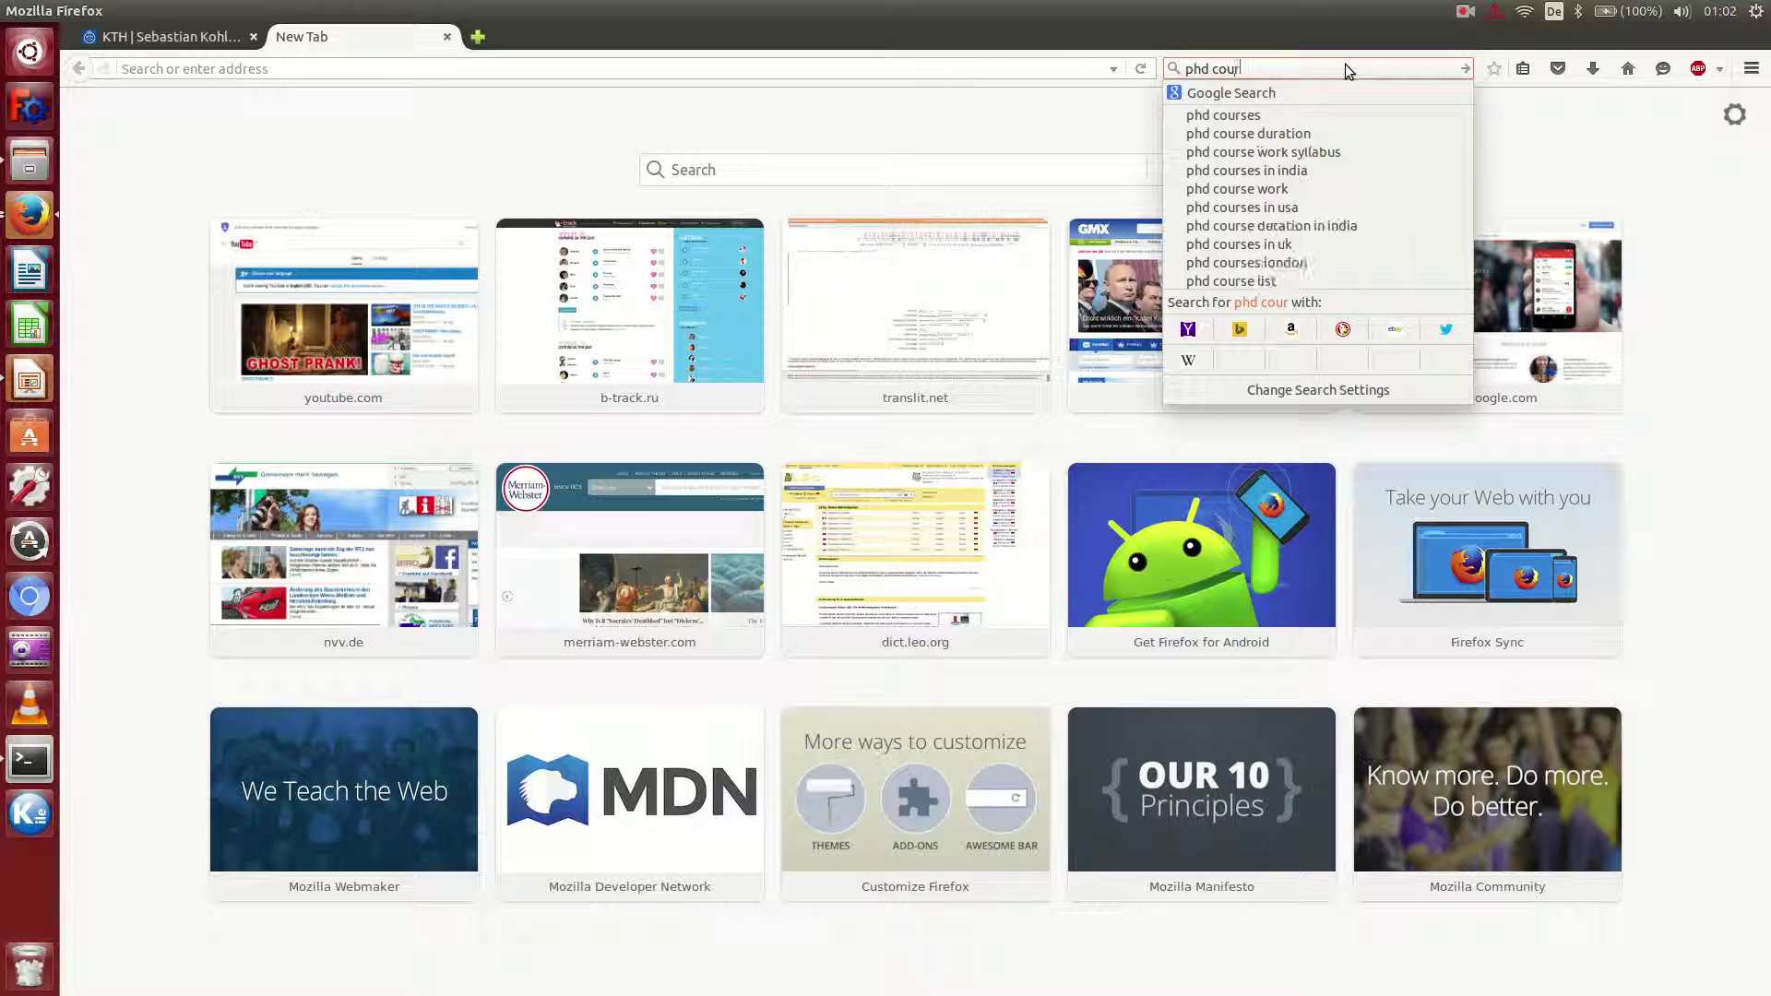
pyautogui.write('se in o')
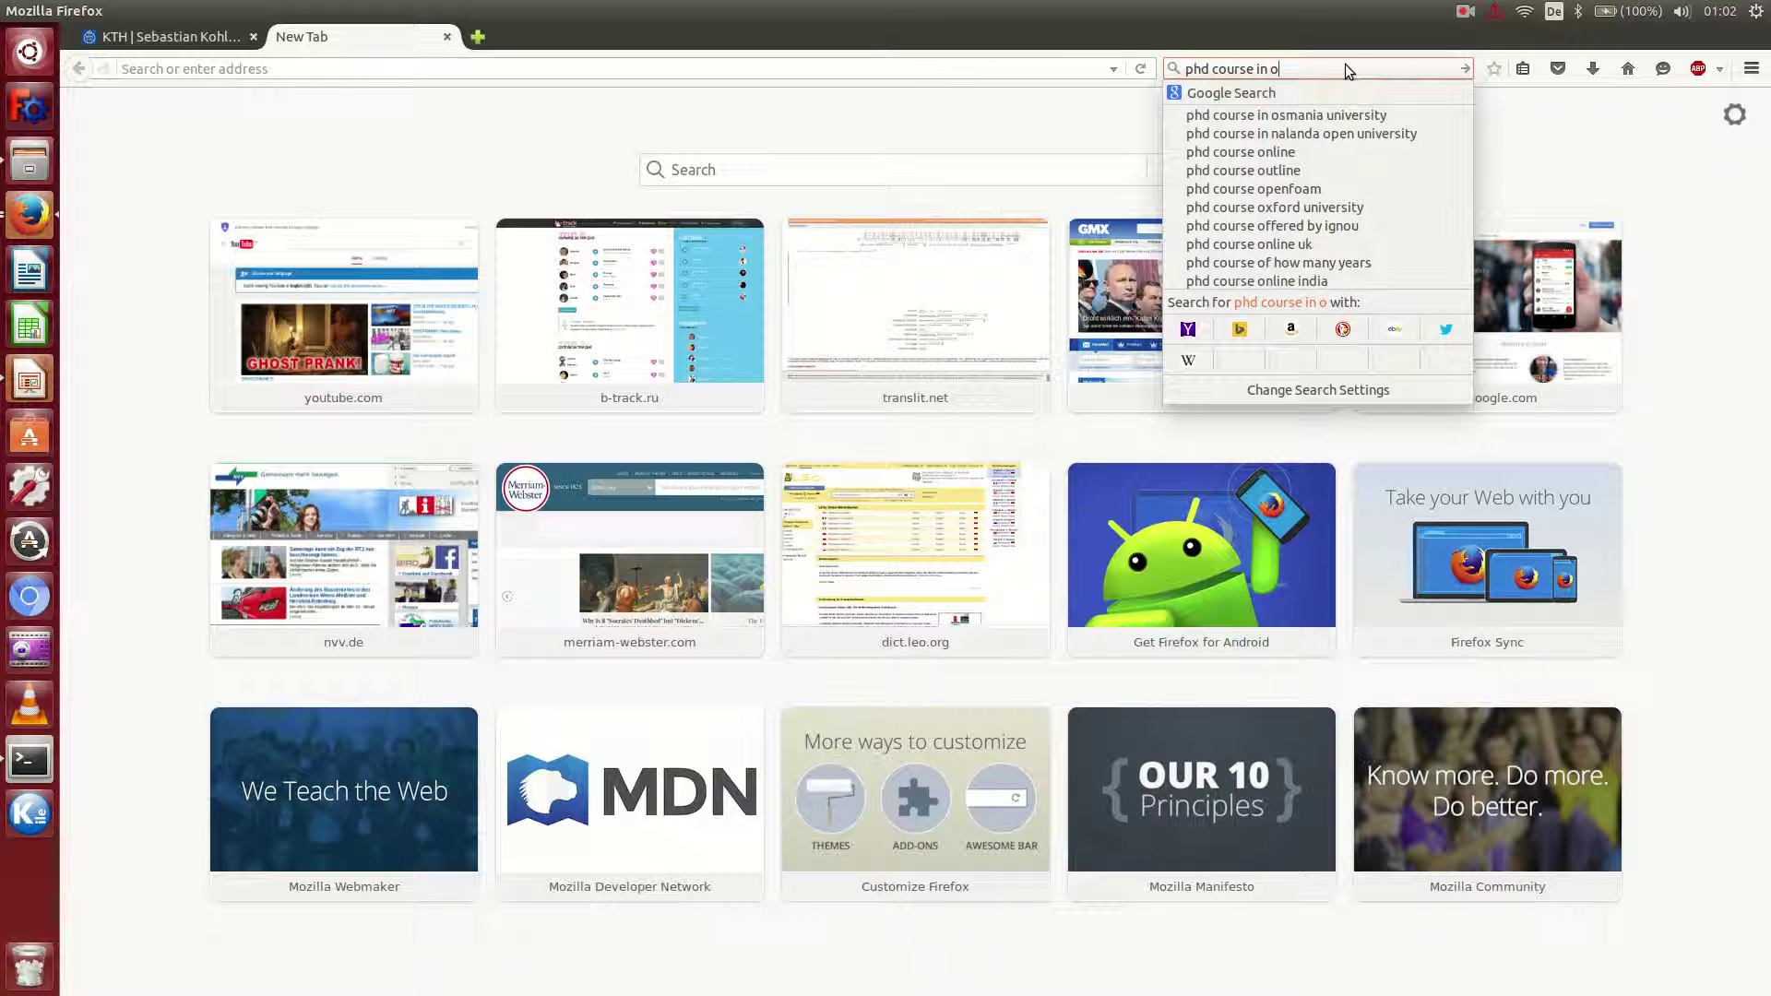
pyautogui.press('BackSpace')
pyautogui.press('BackSpace')
pyautogui.press('BackSpace')
pyautogui.press('BackSpace')
pyautogui.write('cfd ')
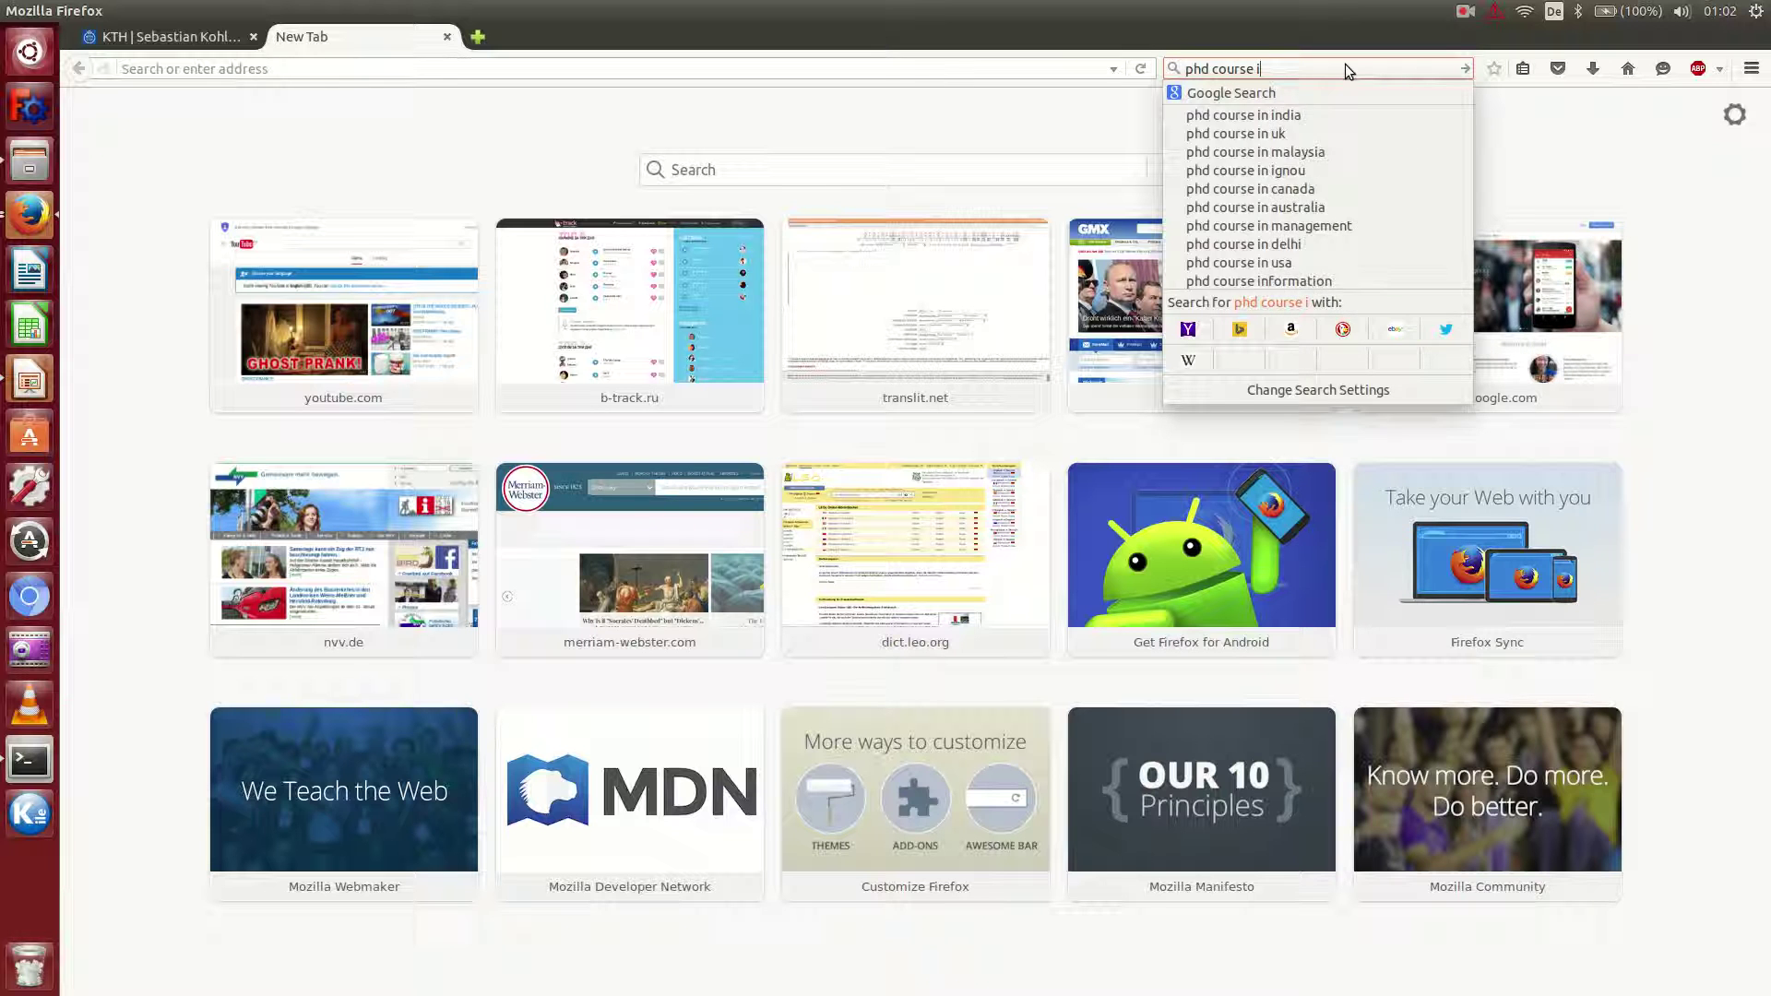
pyautogui.write('with')
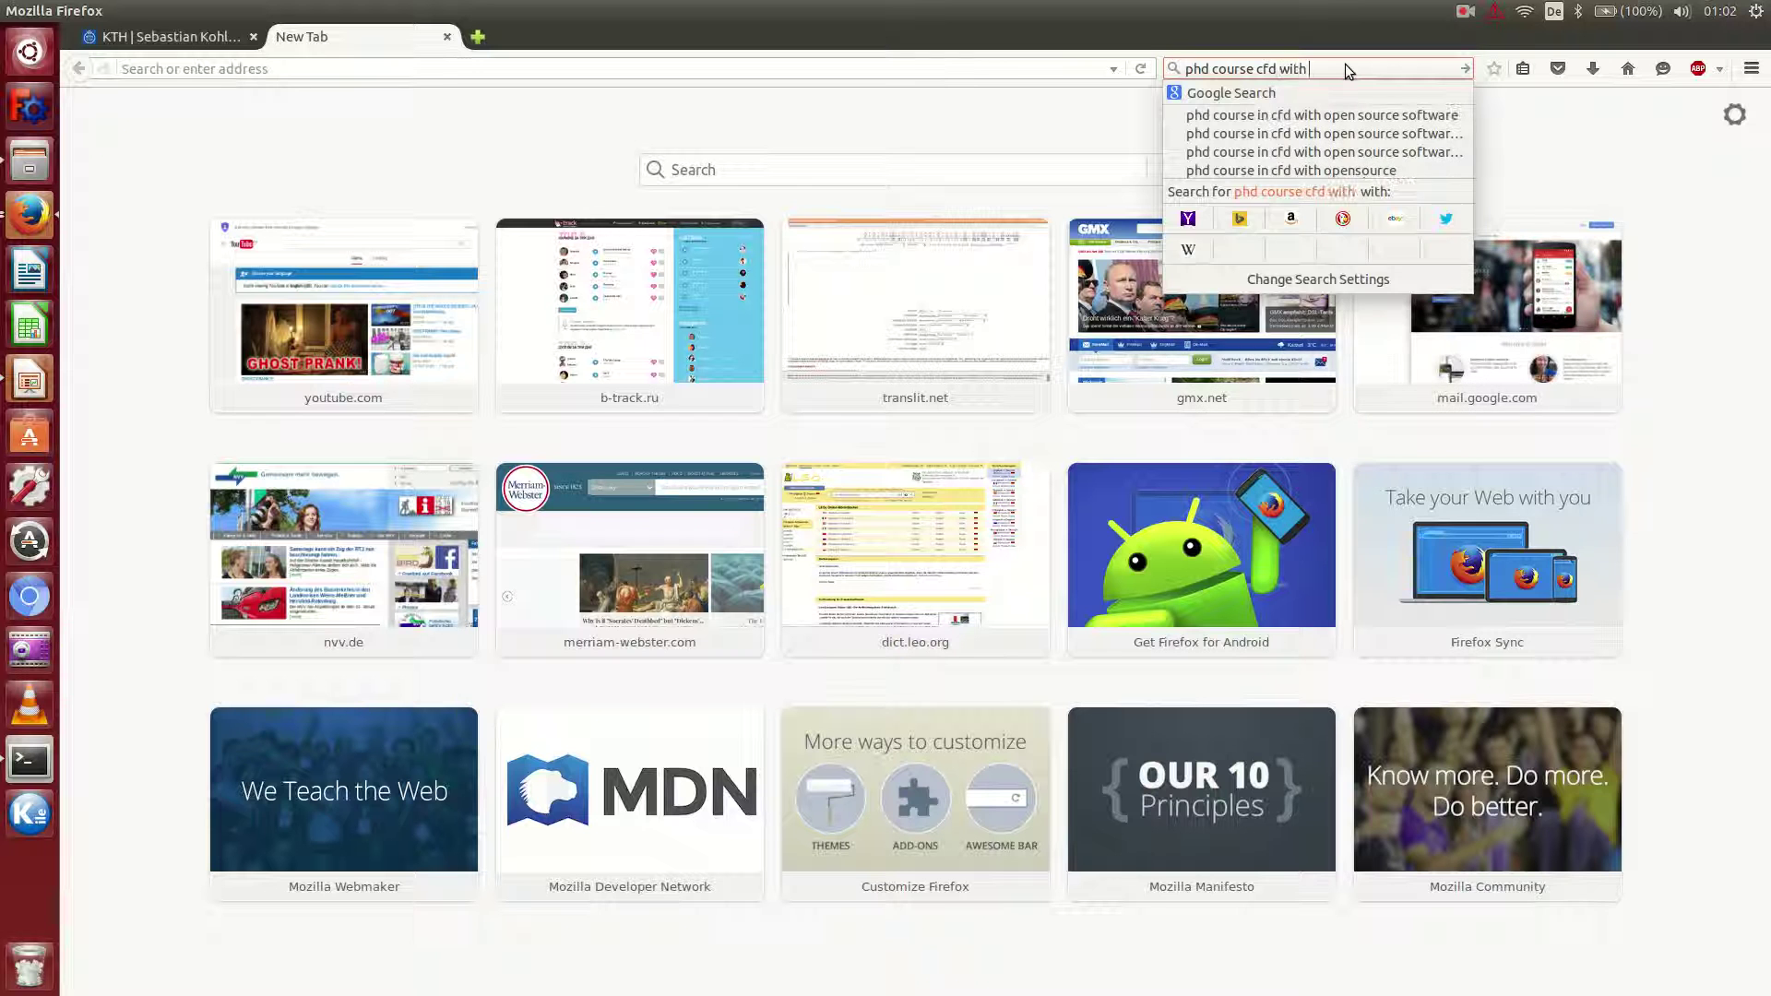
pyautogui.press('Down')
pyautogui.press('Return')
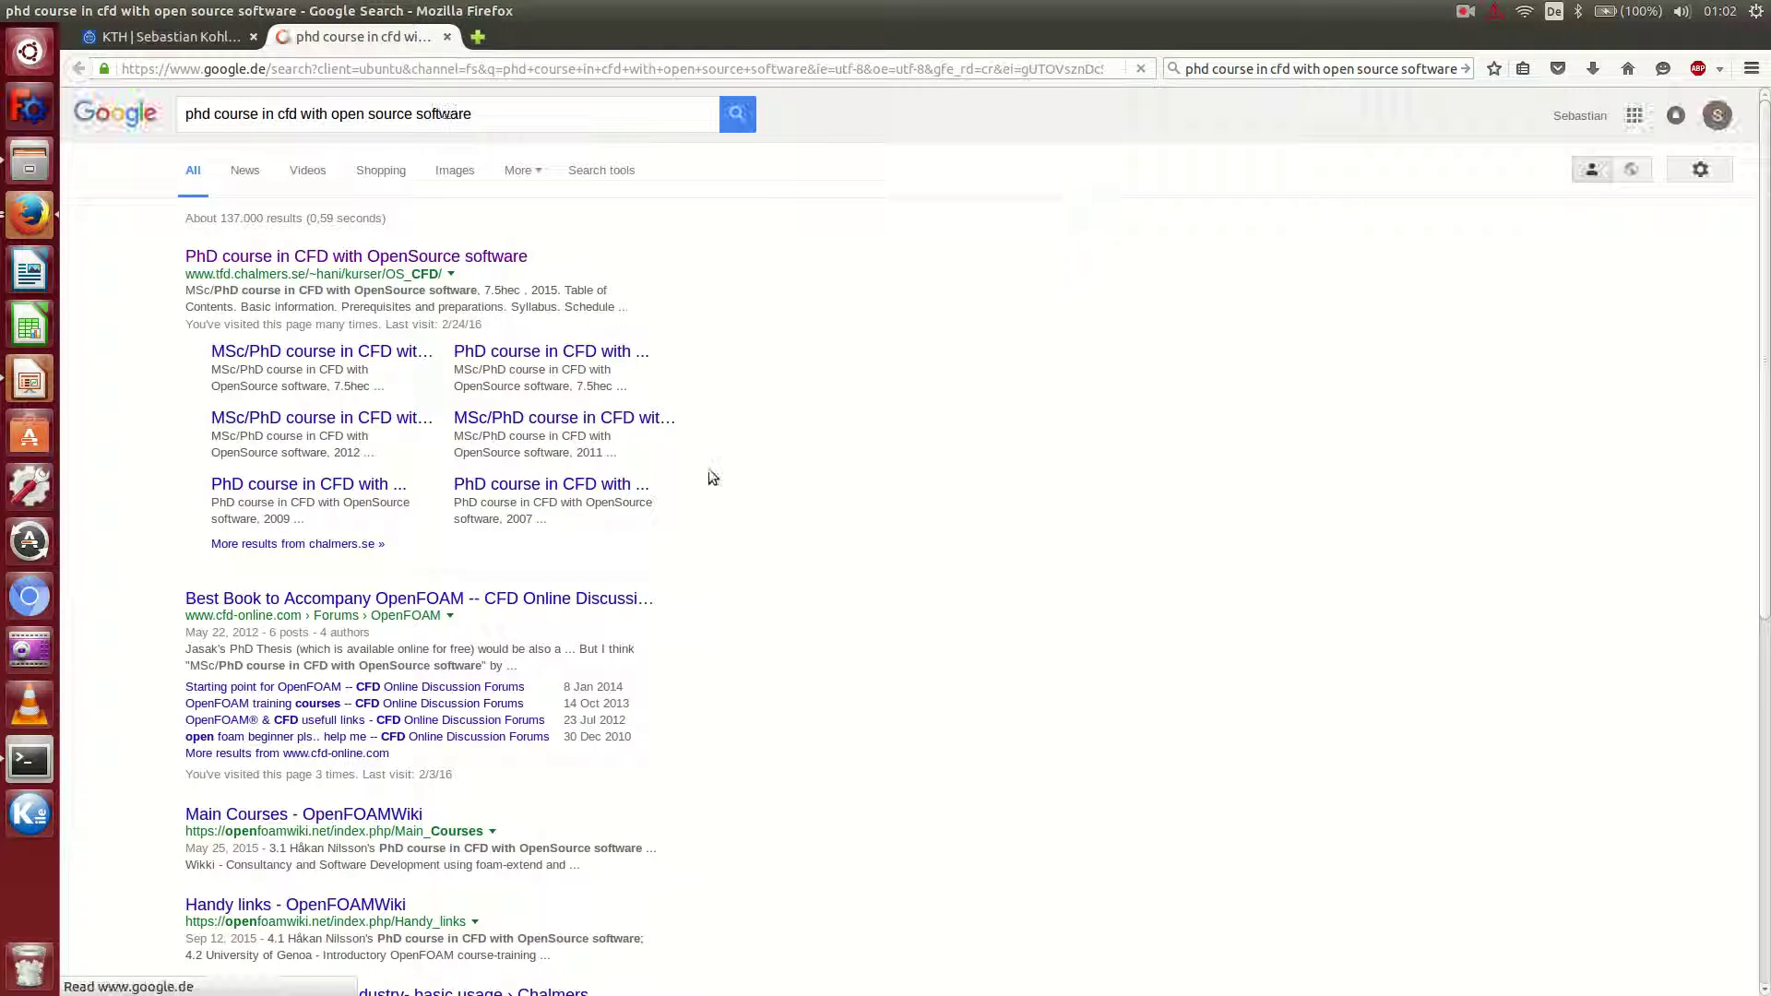
# Open the Chalmers PhD course in CFD with OpenSource software page from the results.
pyautogui.click(387, 258)
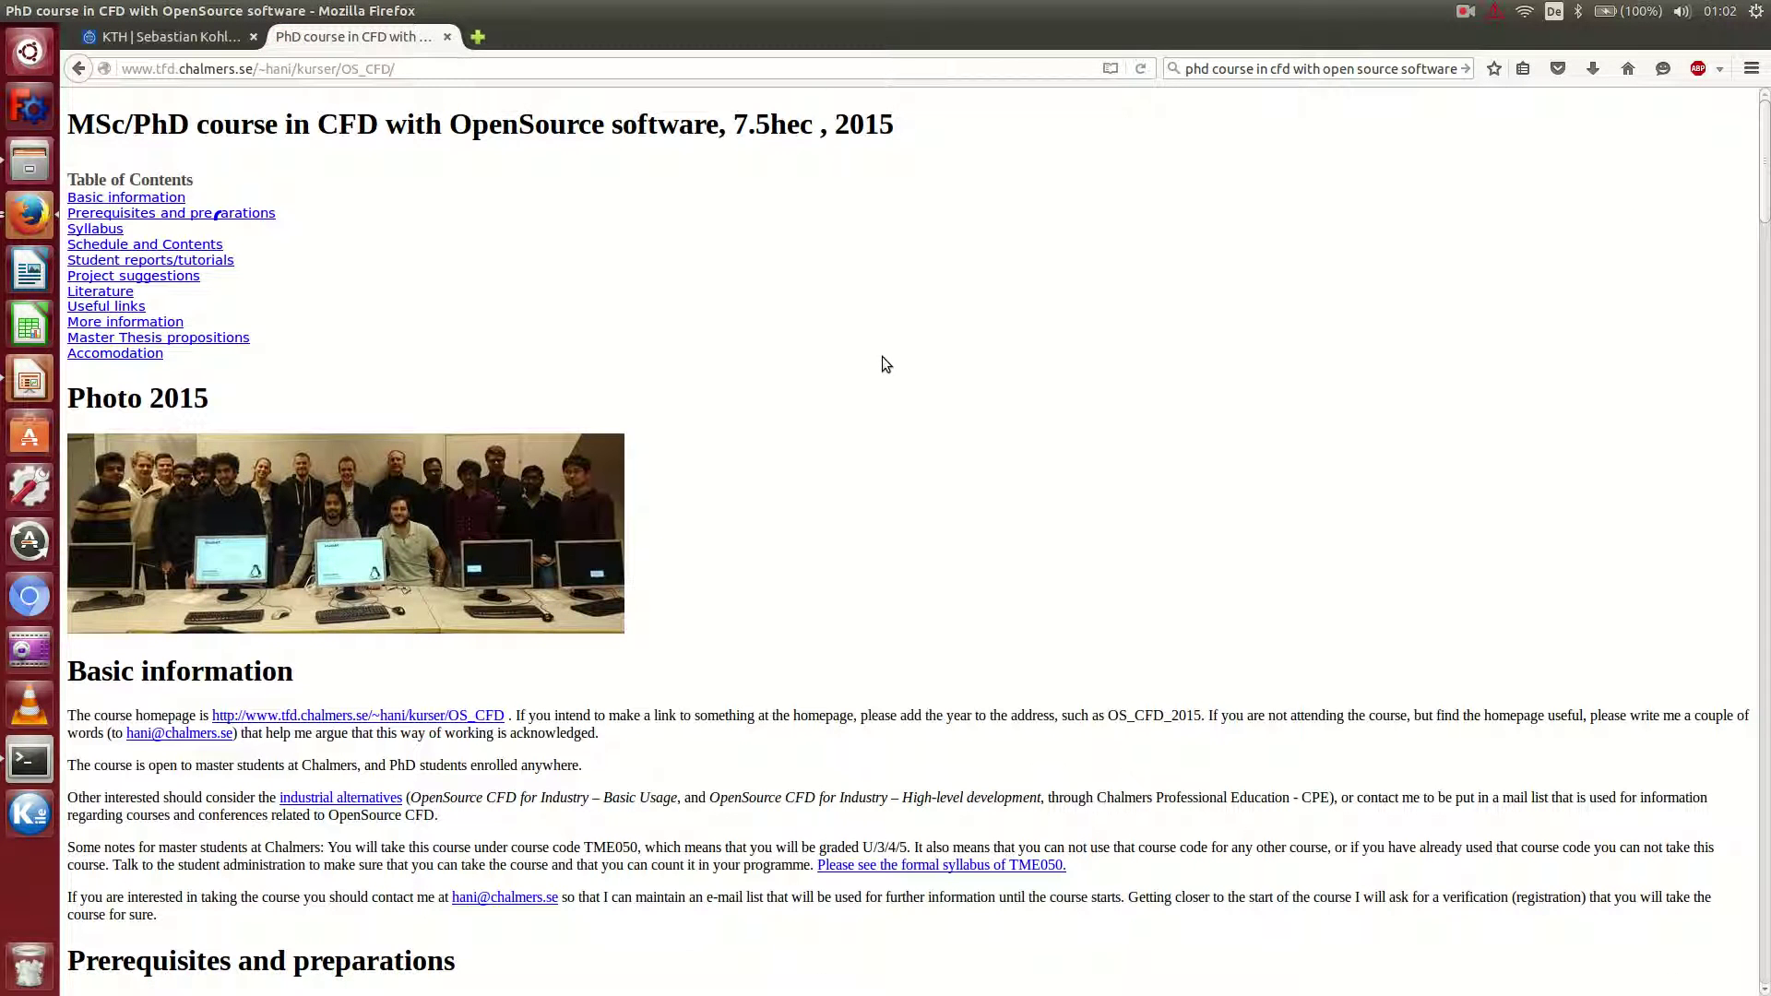
pyautogui.scroll(-4, 866, 441)
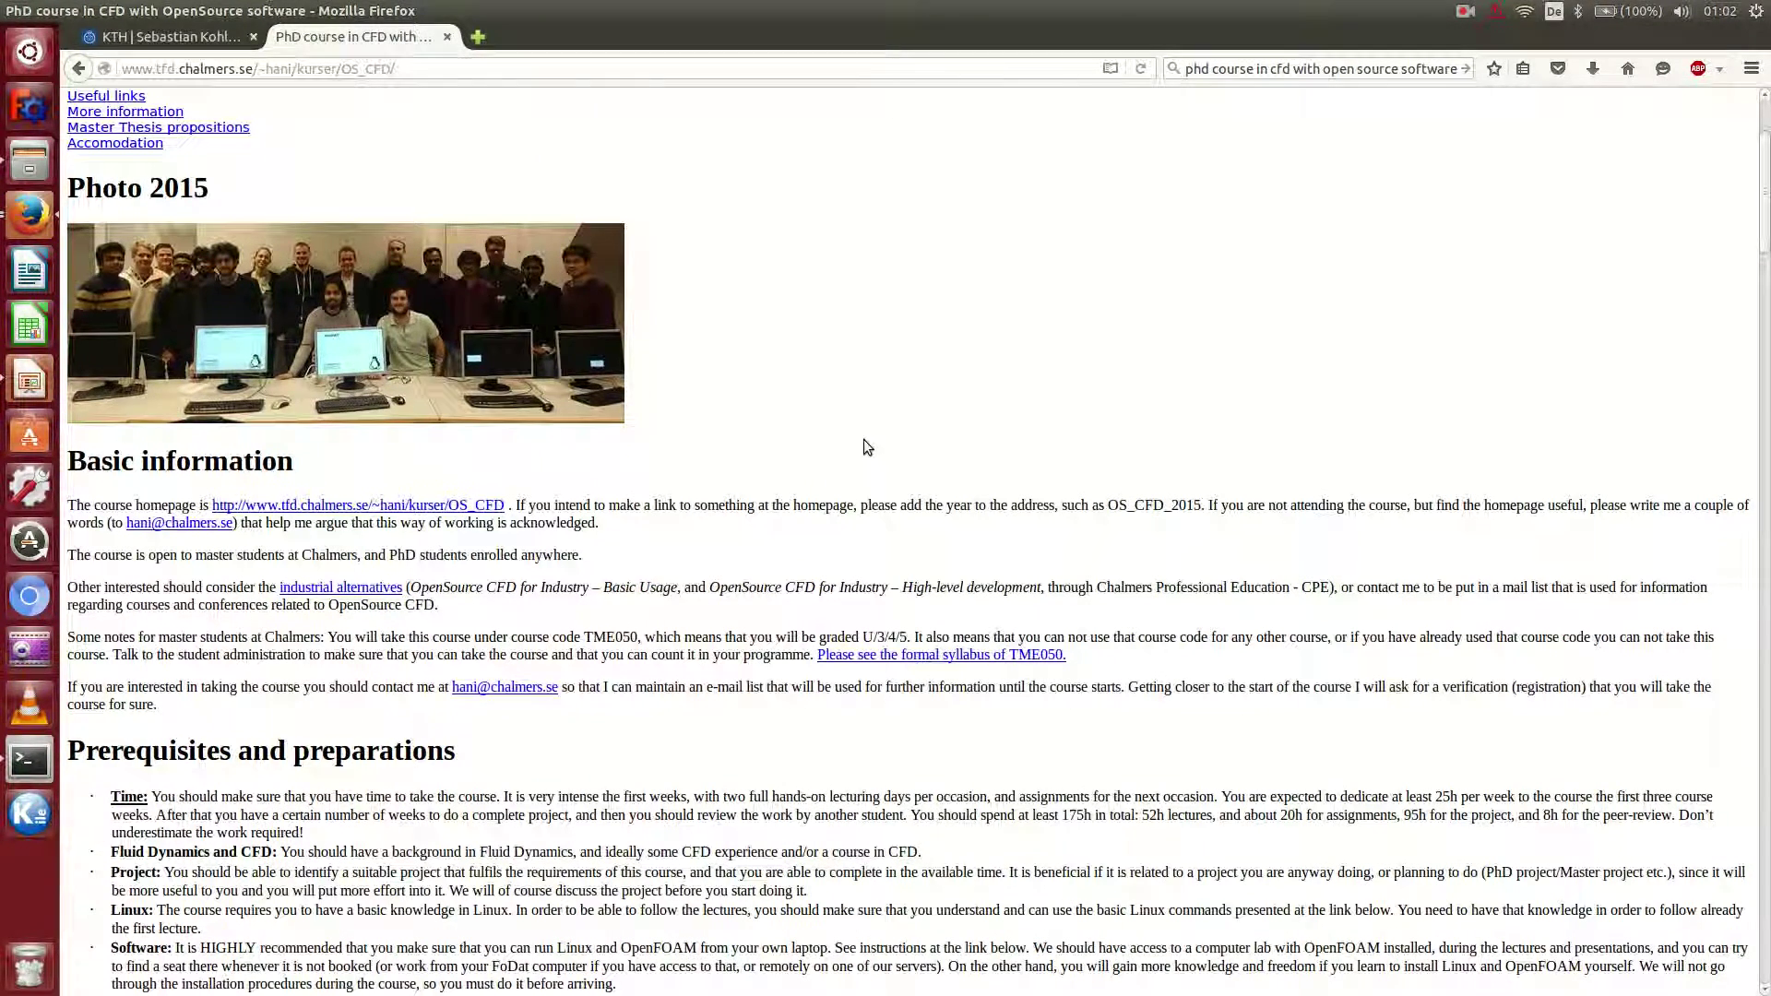
pyautogui.scroll(-3, 865, 440)
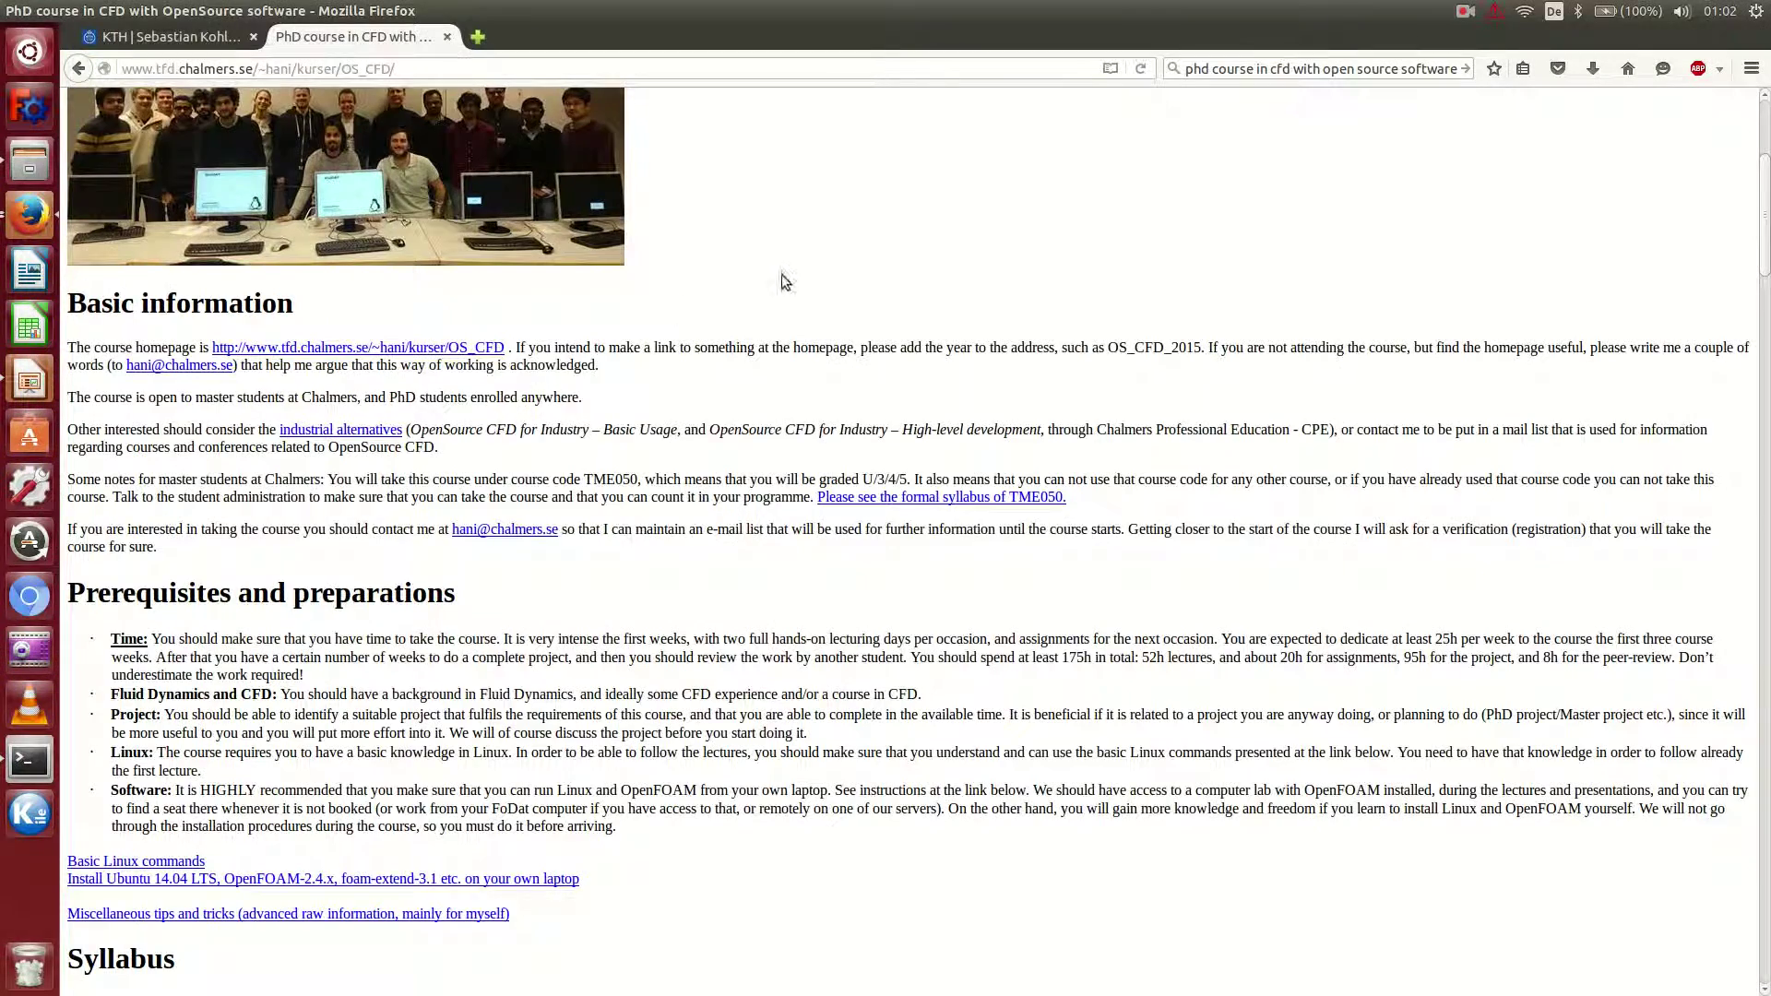
pyautogui.scroll(4, 780, 274)
pyautogui.scroll(-6, 737, 313)
pyautogui.scroll(-5, 736, 318)
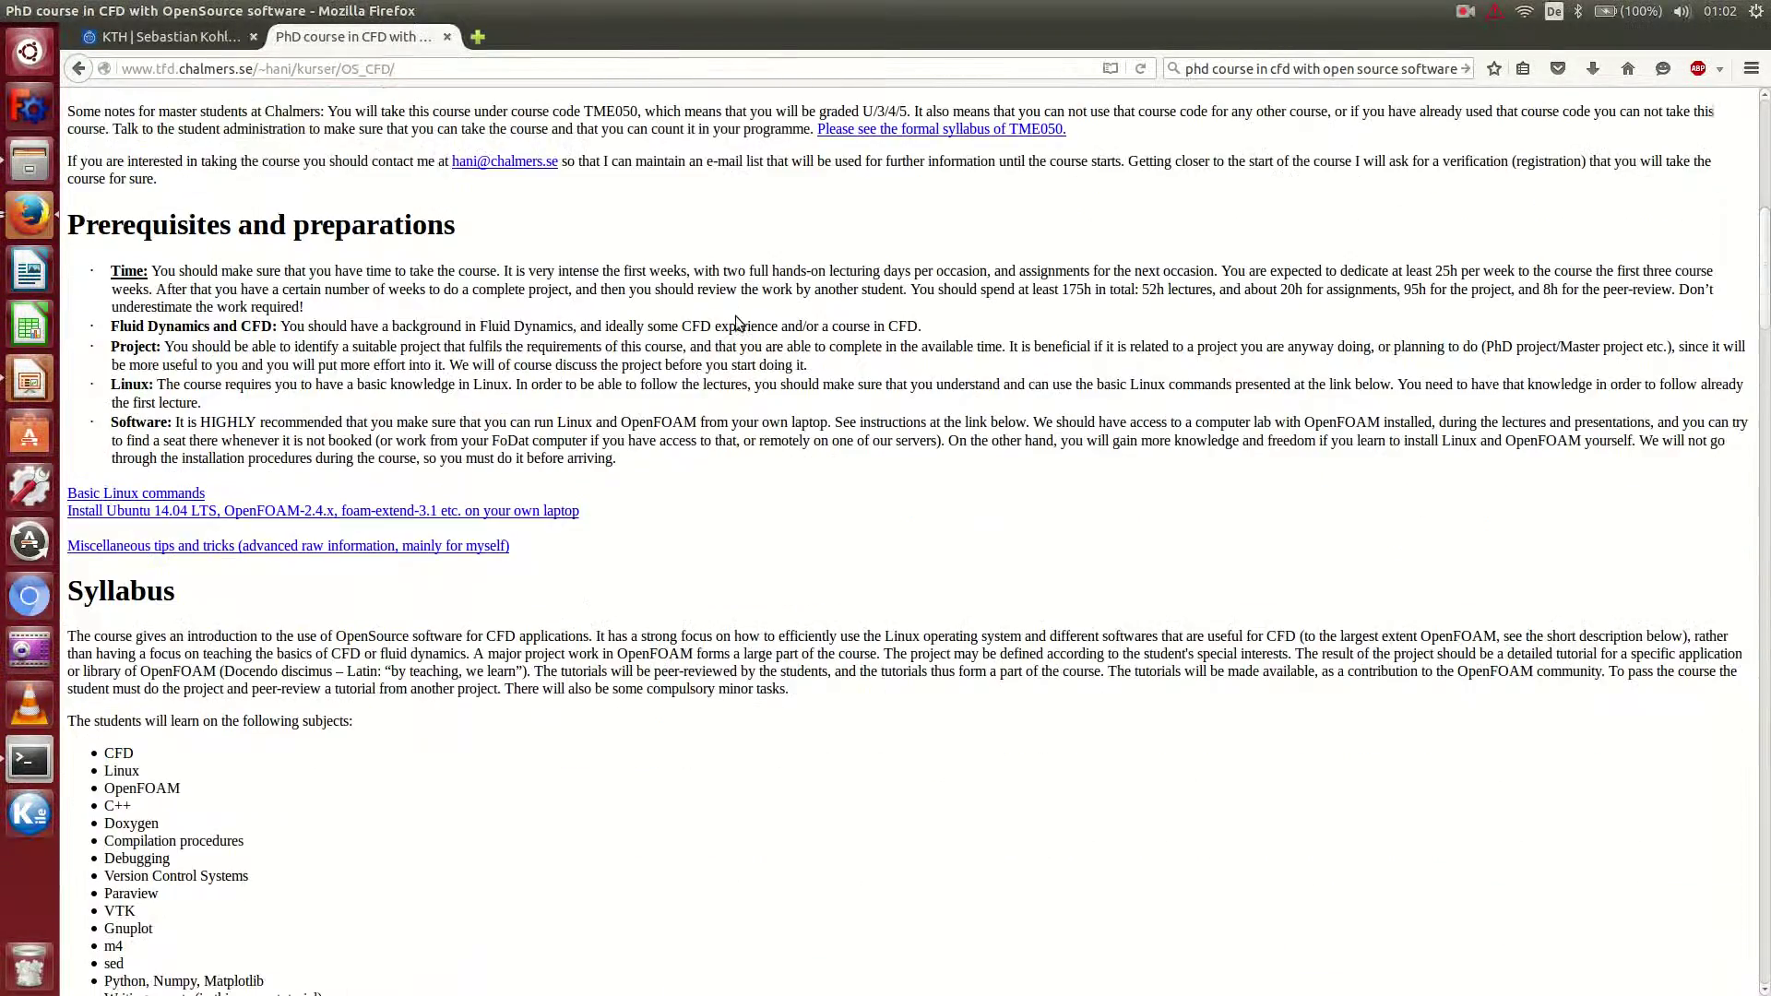
pyautogui.scroll(-6, 735, 318)
# Scroll down to the Student reports/tutorials list and briefly highlight the die casting tutorial entry.
pyautogui.scroll(6, 735, 318)
pyautogui.scroll(-10, 737, 325)
pyautogui.scroll(8, 737, 326)
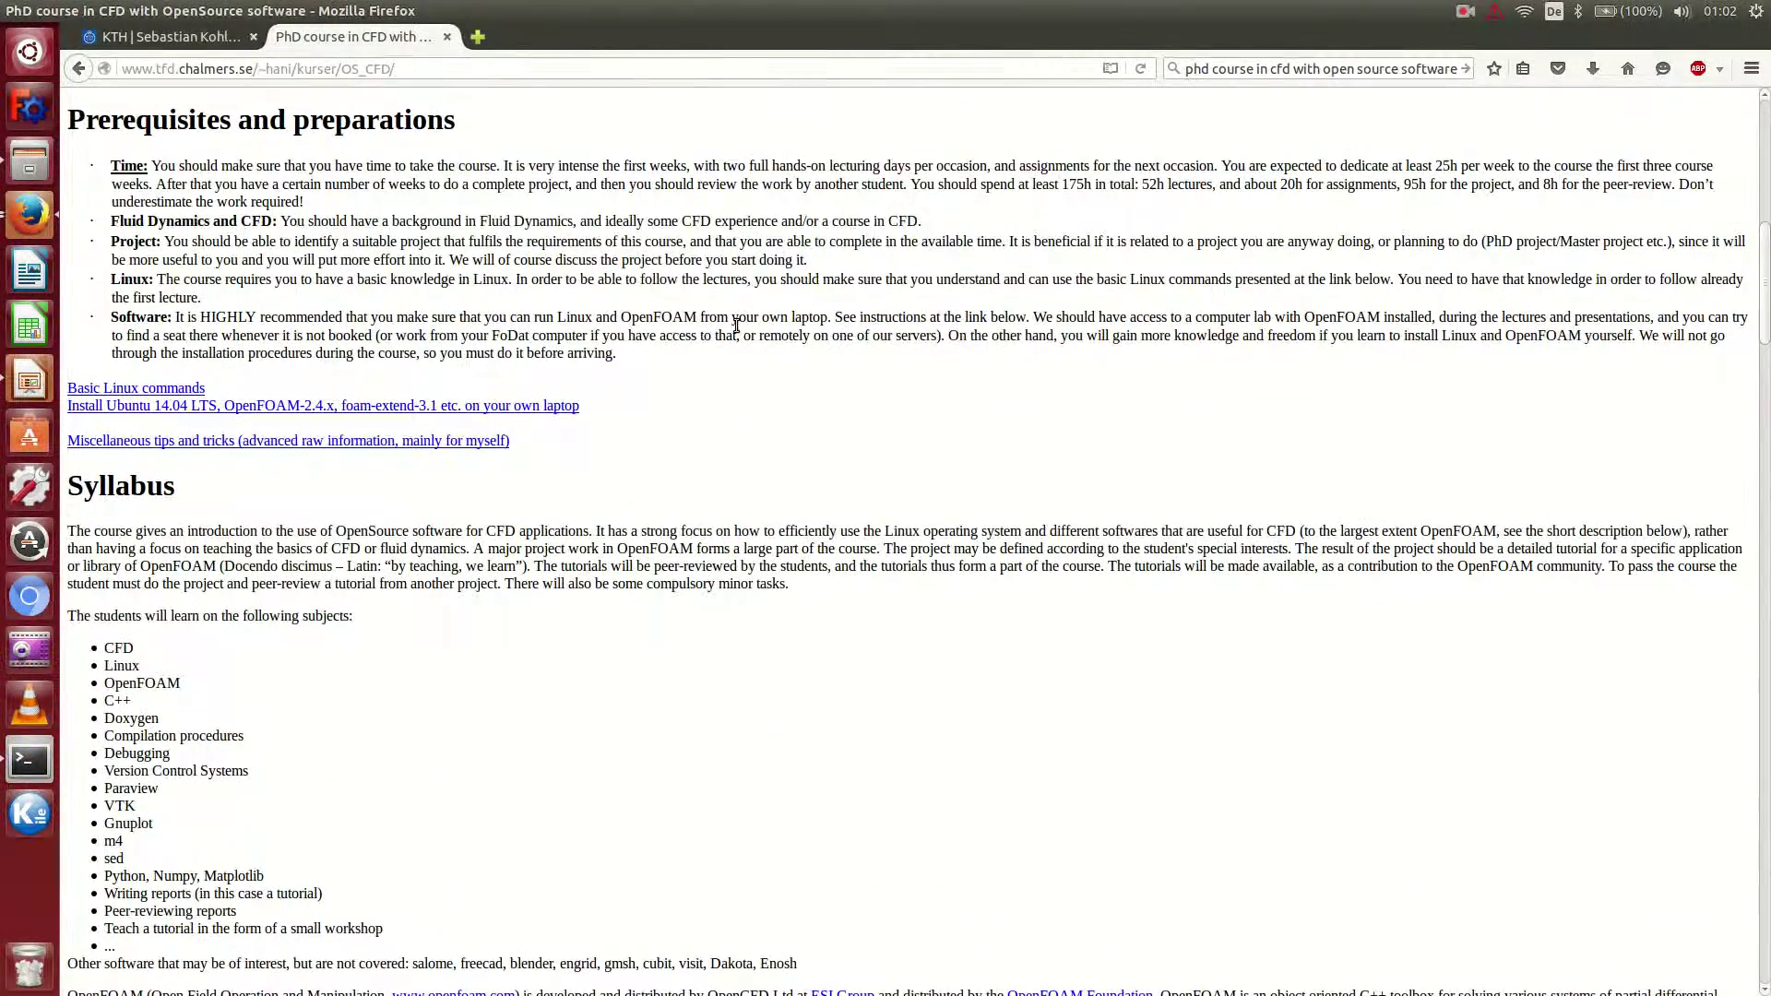
pyautogui.scroll(-5, 736, 324)
pyautogui.scroll(-5, 736, 325)
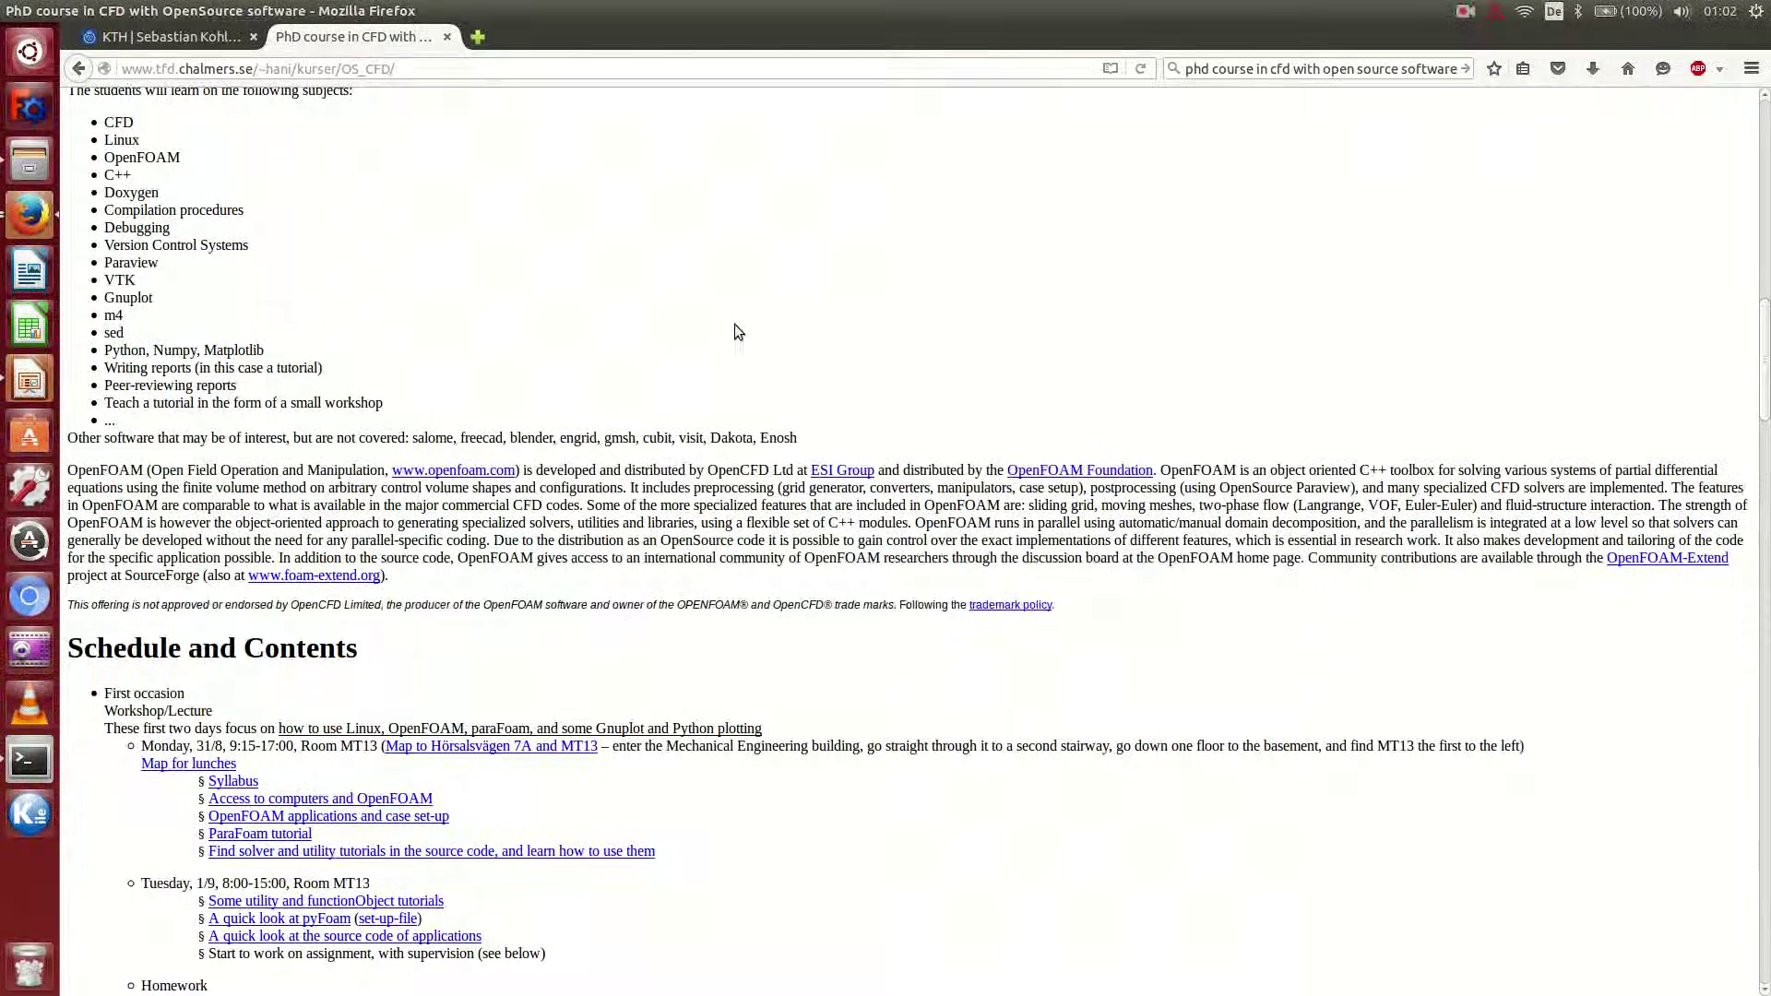
pyautogui.scroll(-17, 738, 330)
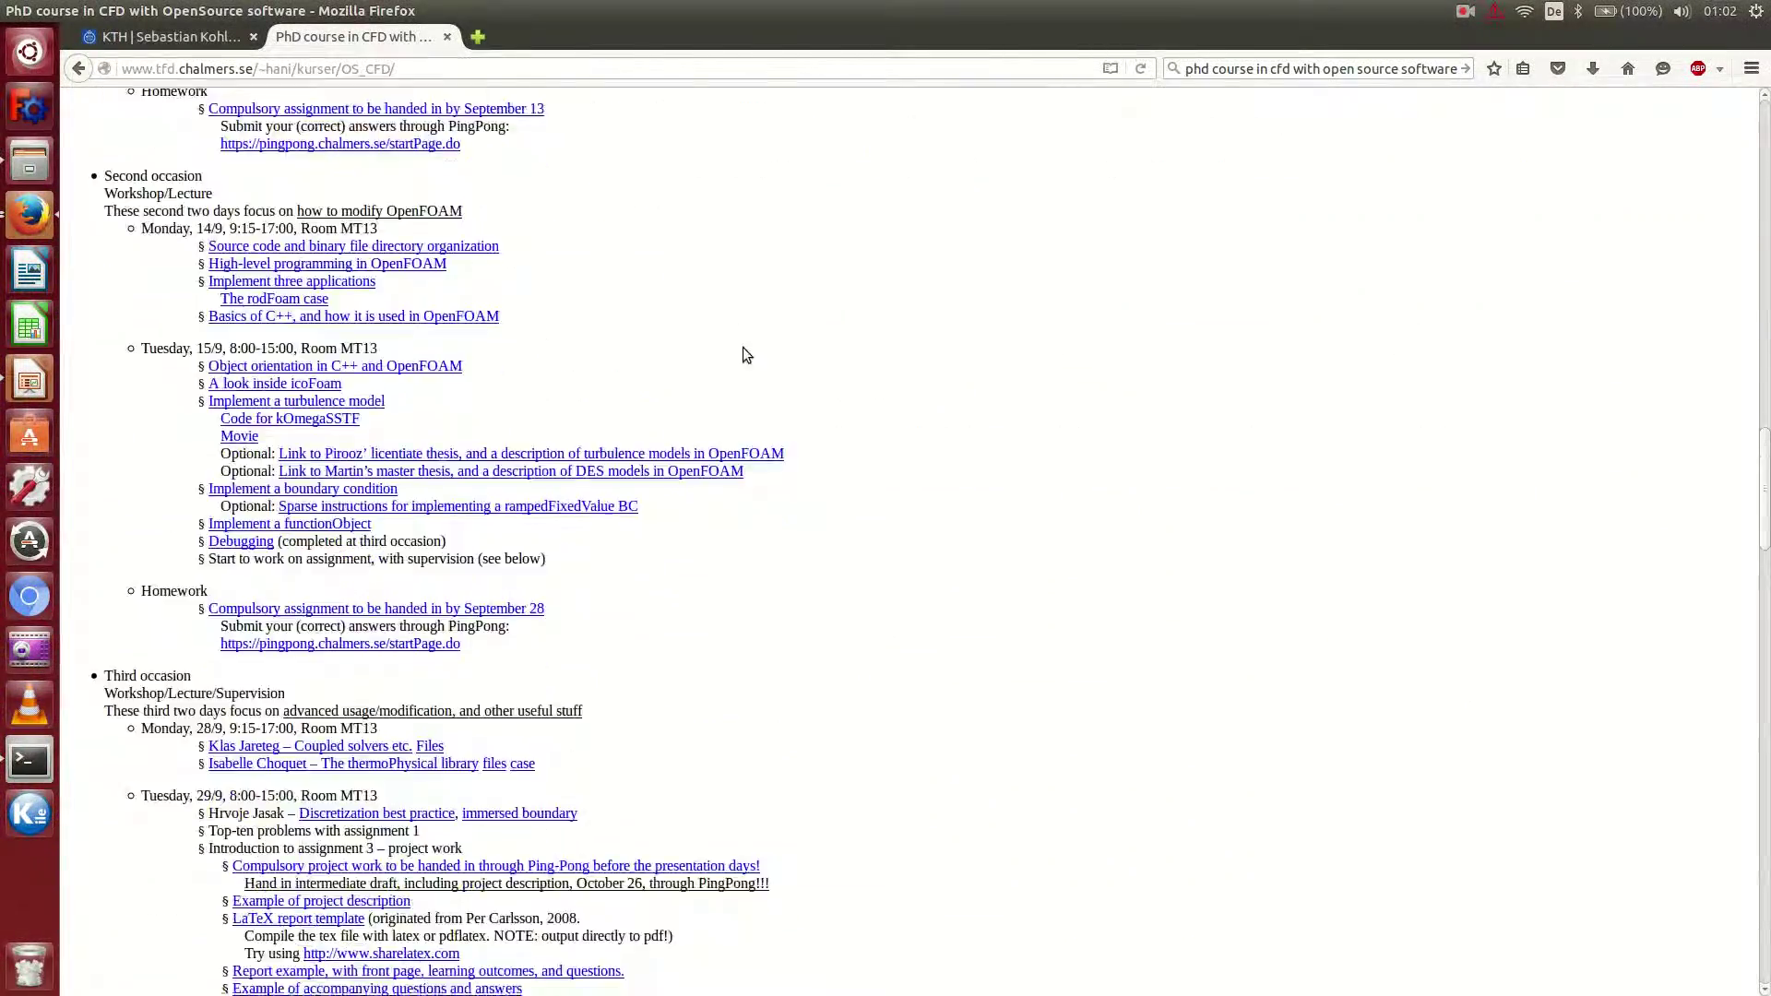
pyautogui.scroll(-20, 744, 352)
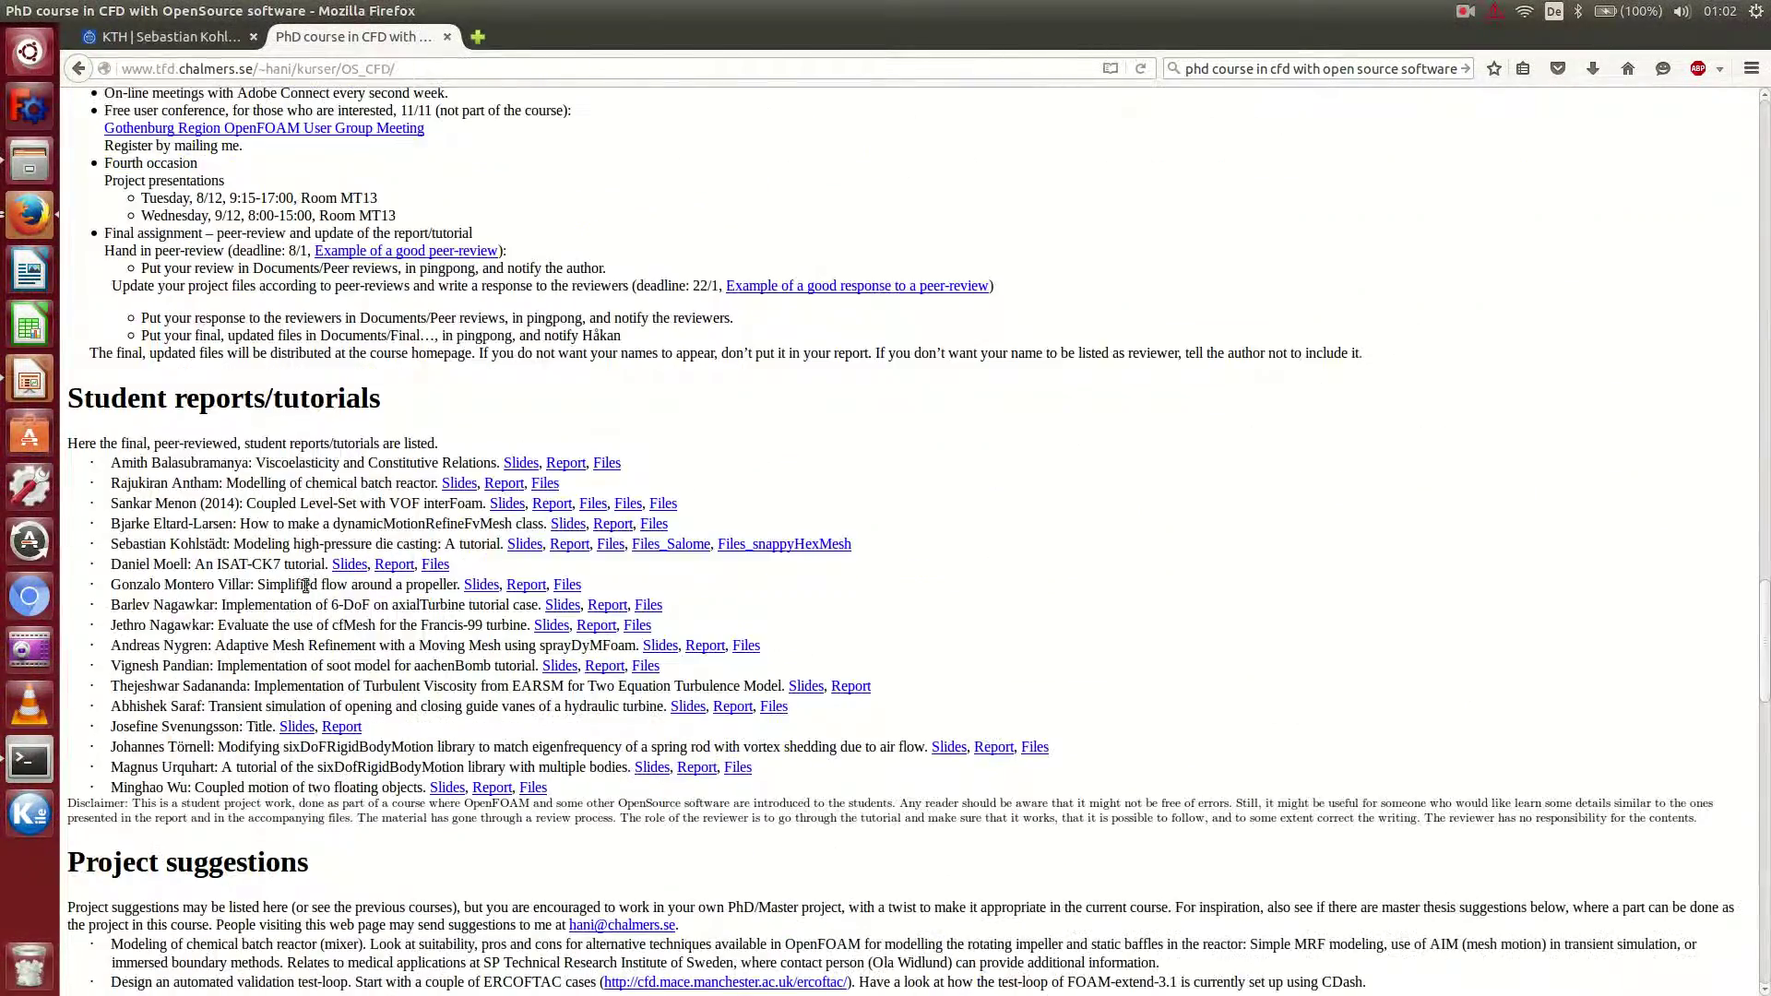
pyautogui.moveTo(152, 544); pyautogui.dragTo(258, 550)
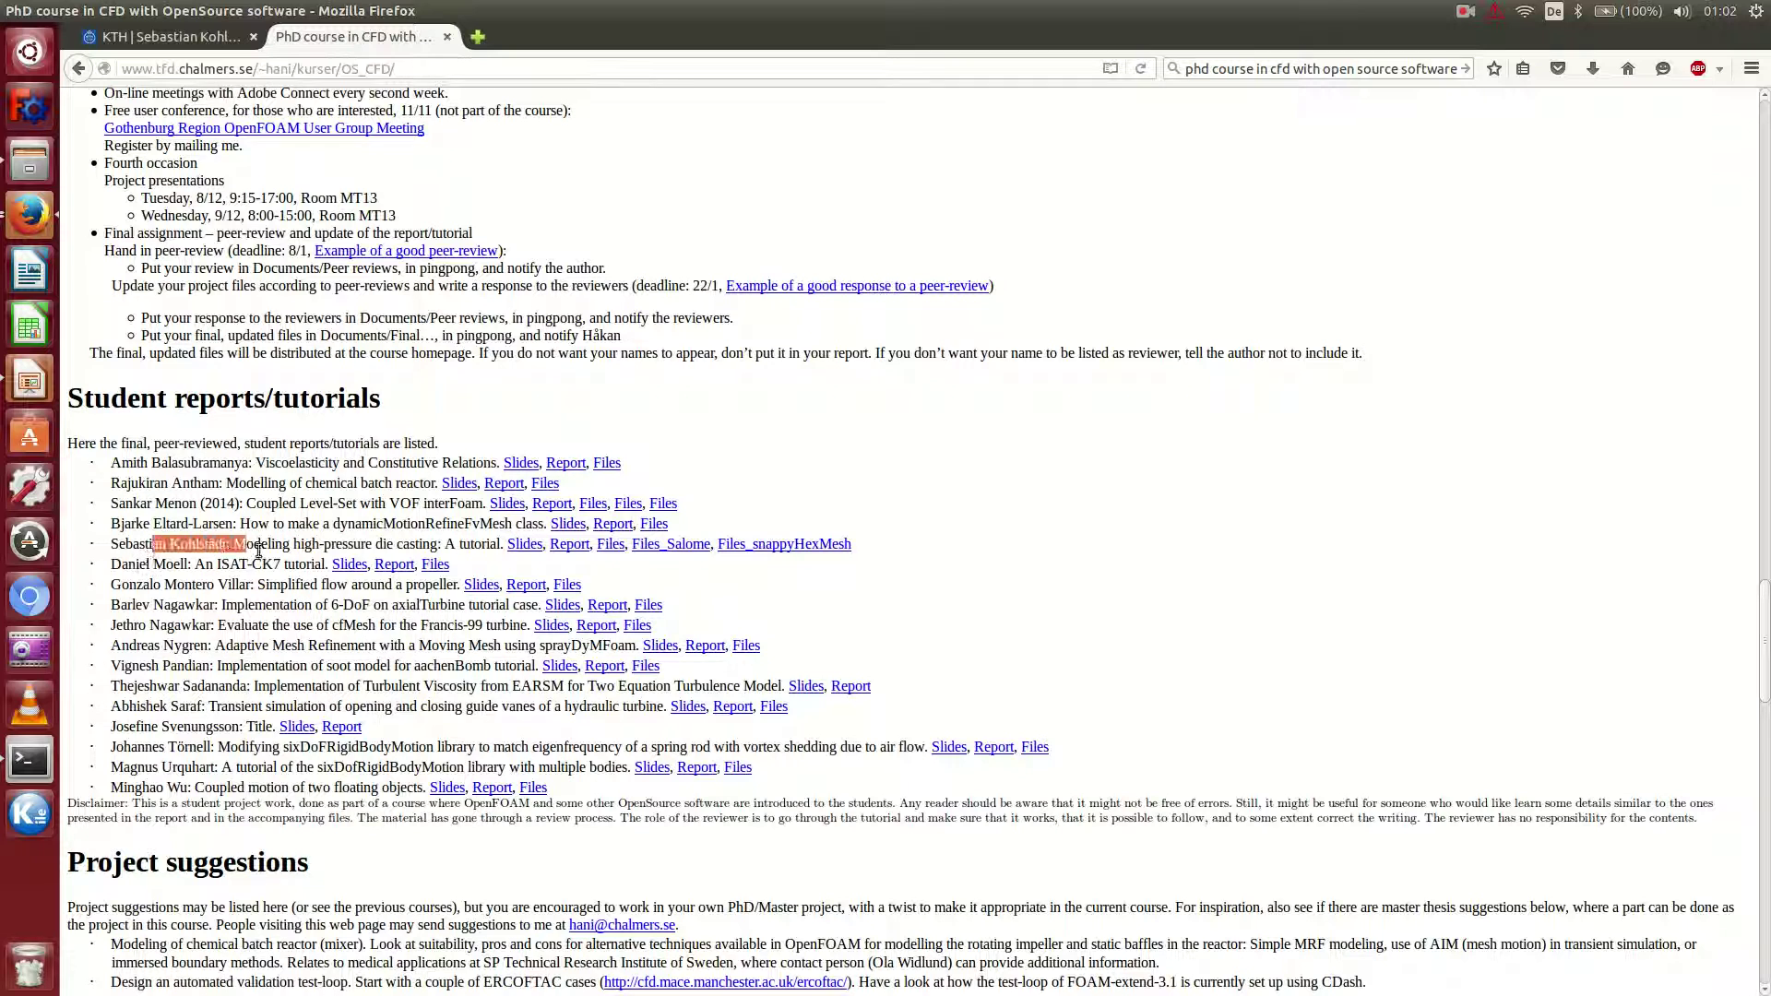
pyautogui.click(258, 551)
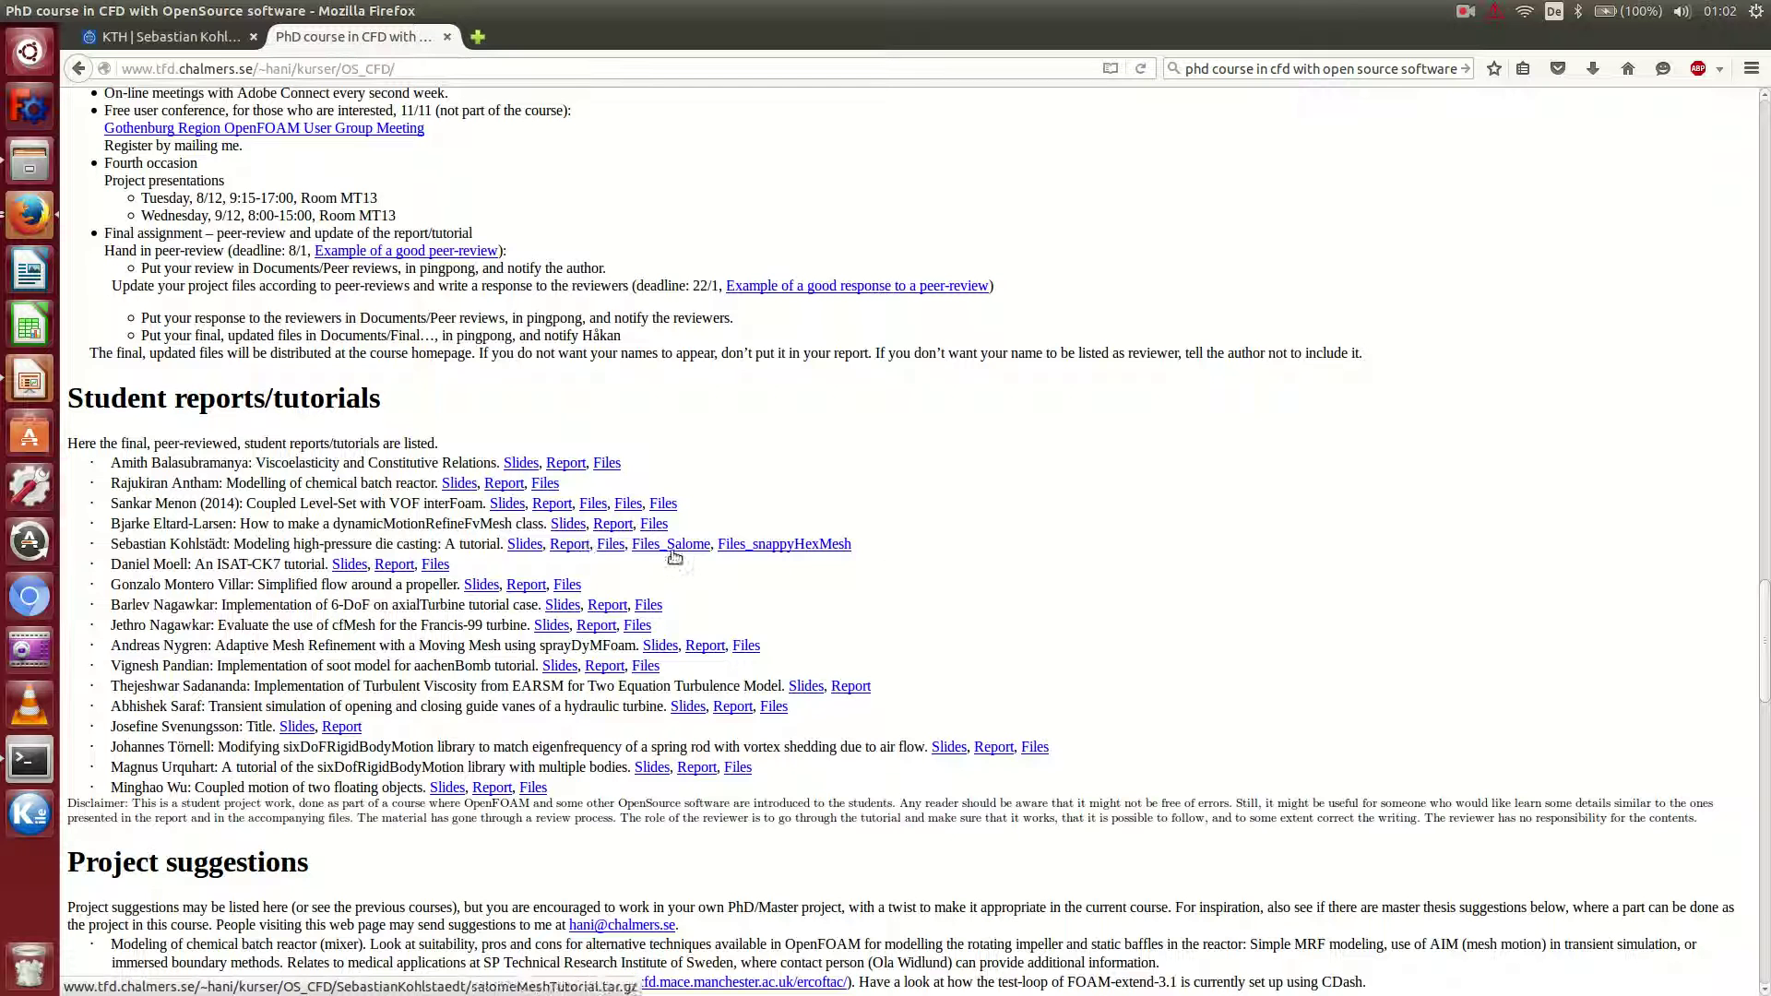
# Glance at the shotSleeveModeling block diagram slide in Impress, then return to the images folder.
pyautogui.click(30, 382)
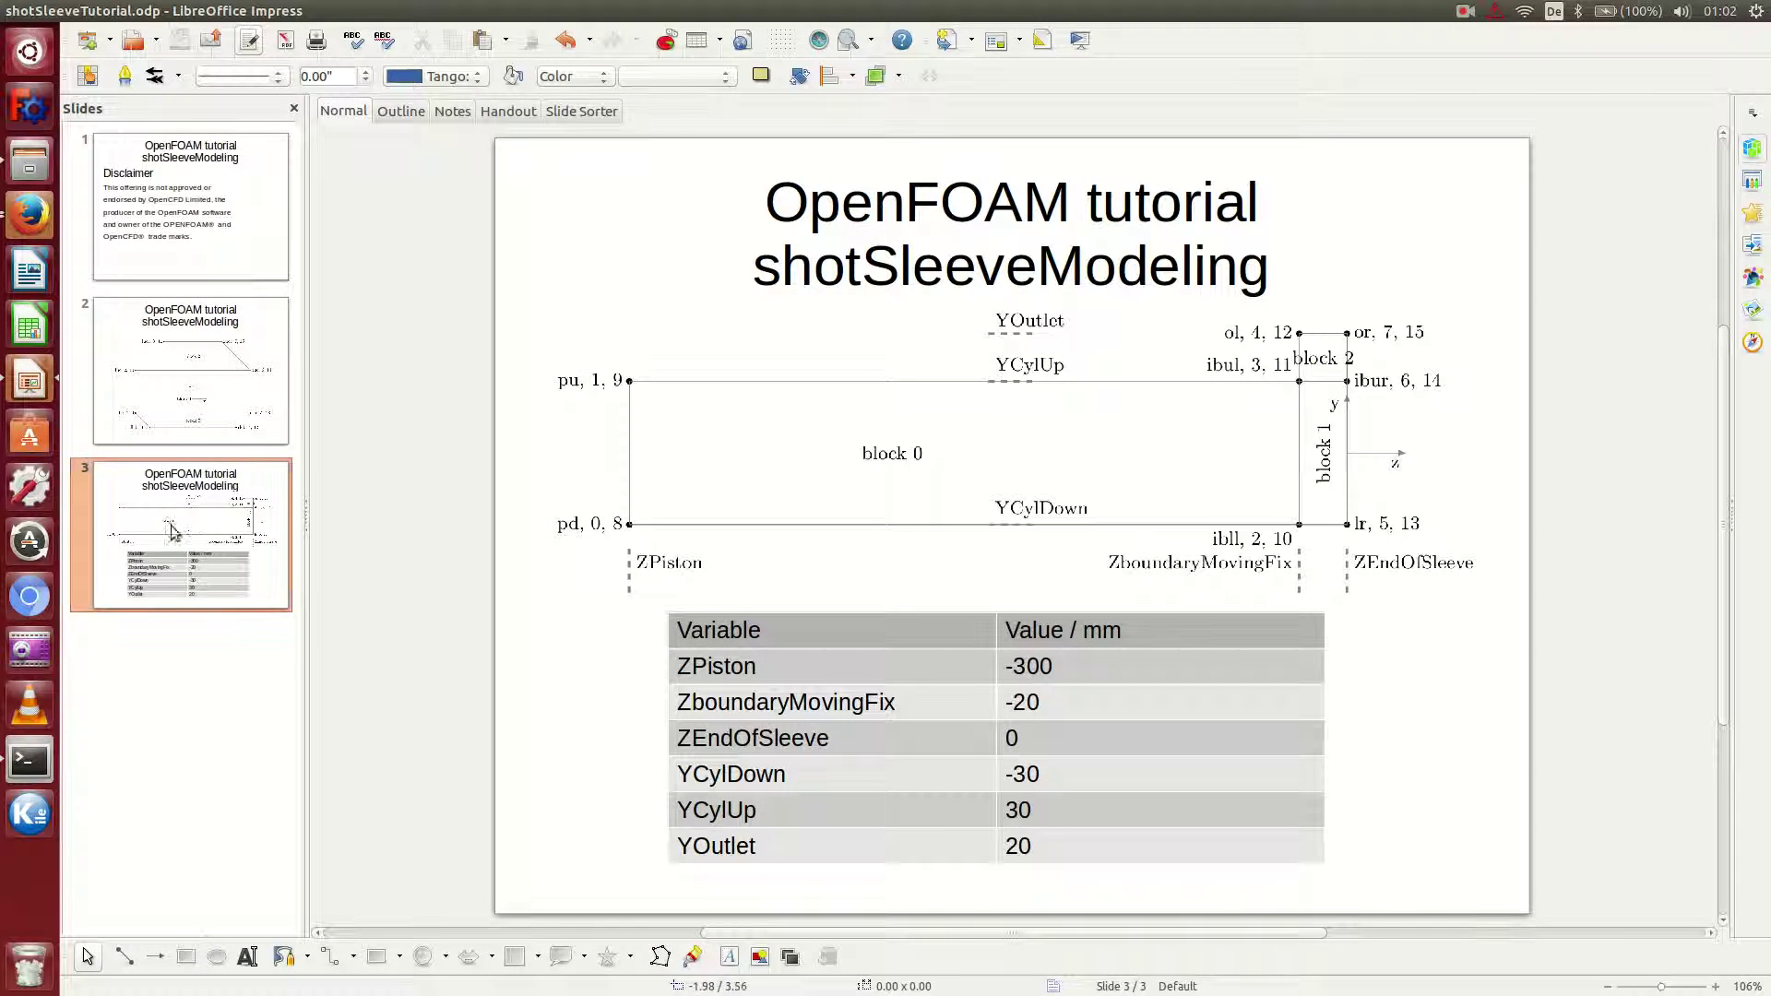
pyautogui.click(35, 162)
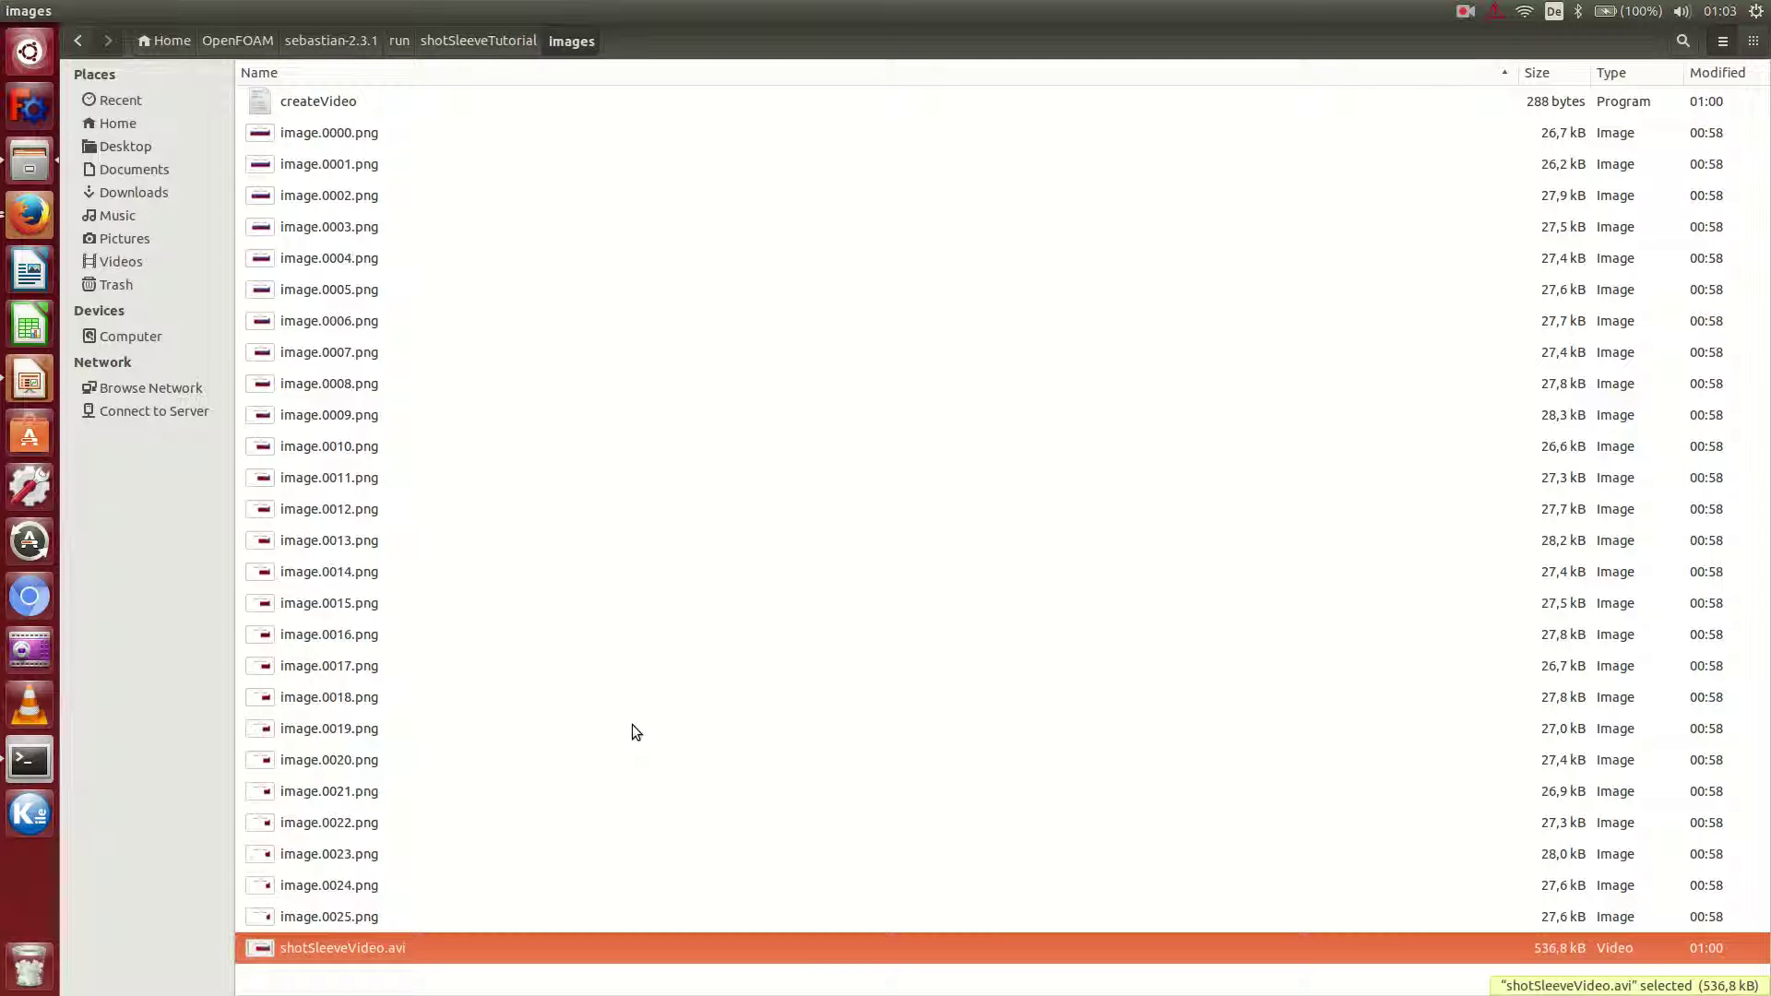
# Open shotSleeveVideo.avi in Videos and play the 2-second alpha.melt animation twice.
pyautogui.press('Return')
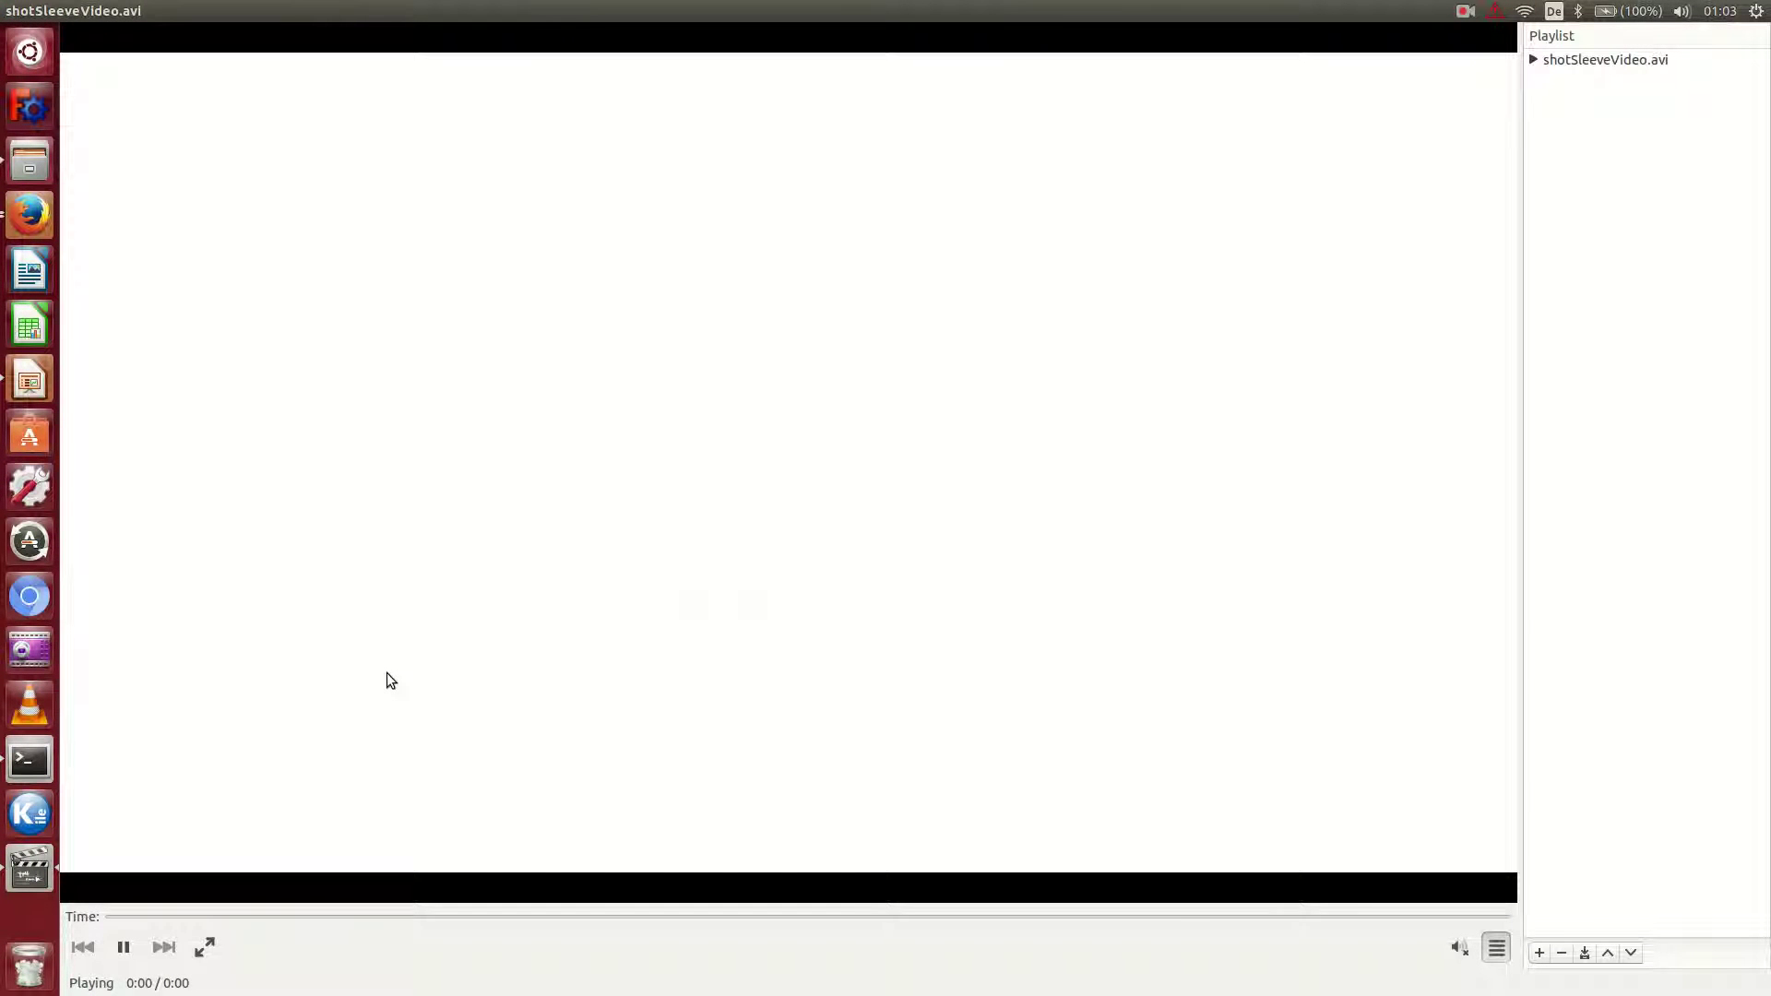
pyautogui.click(122, 951)
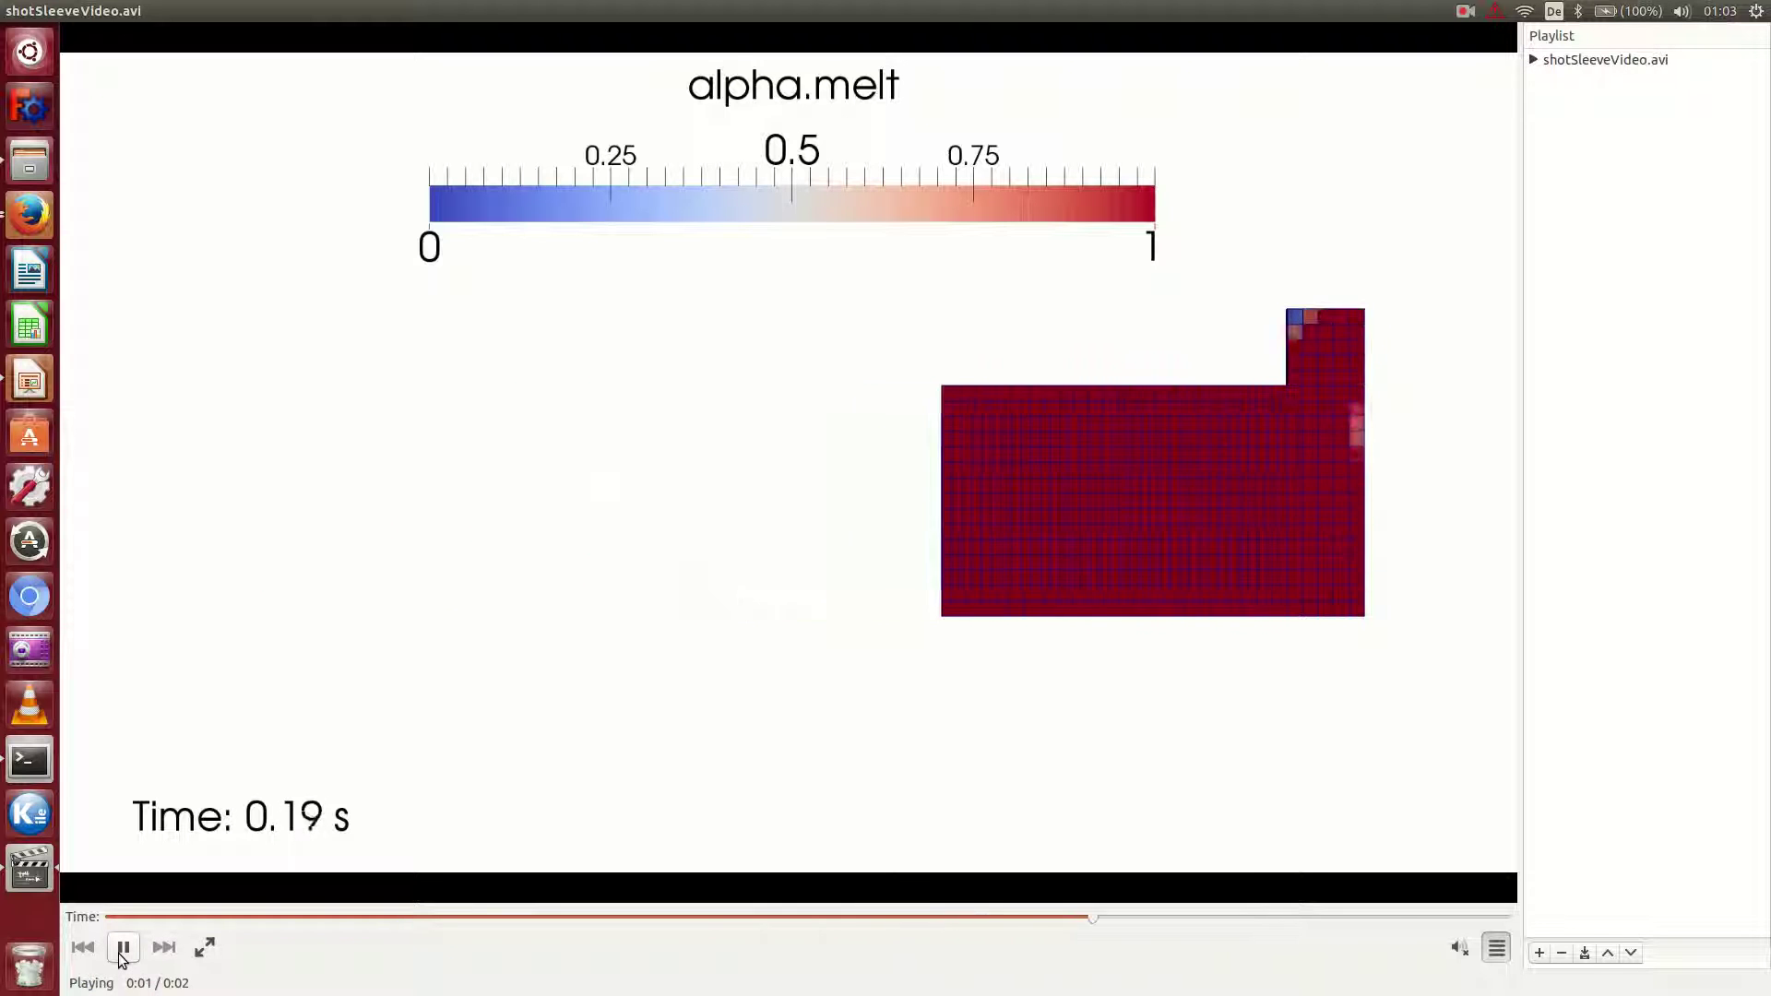
pyautogui.click(120, 953)
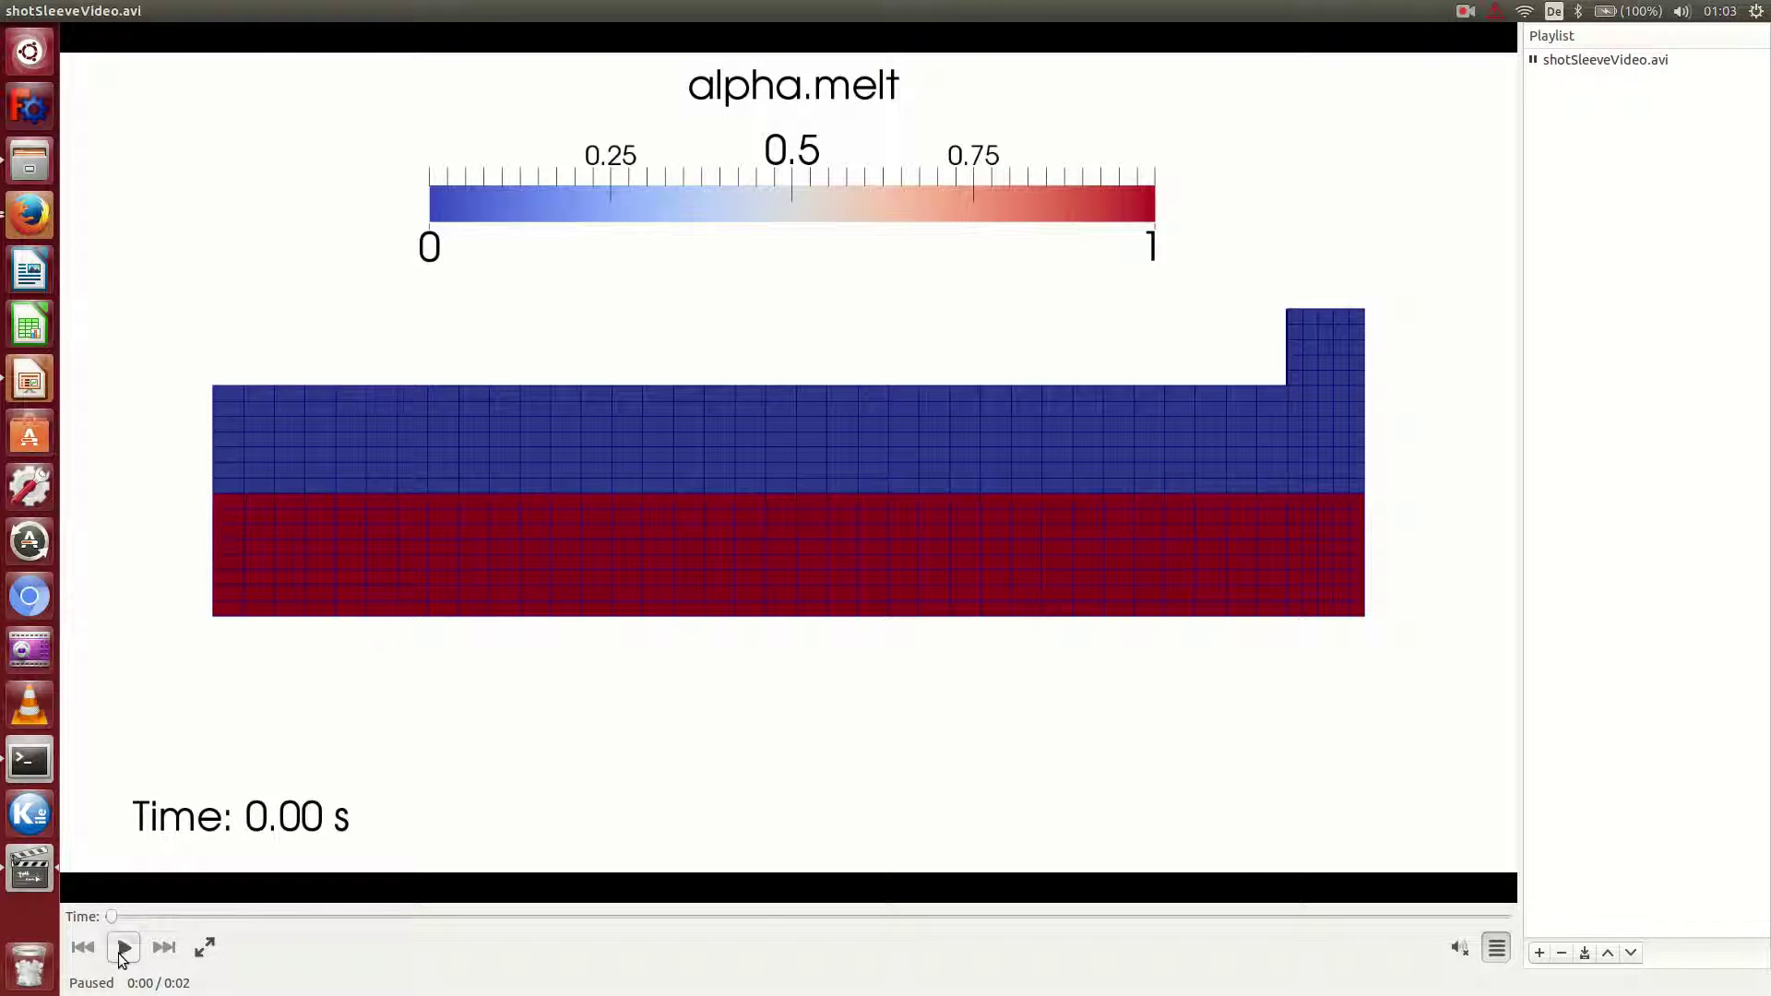